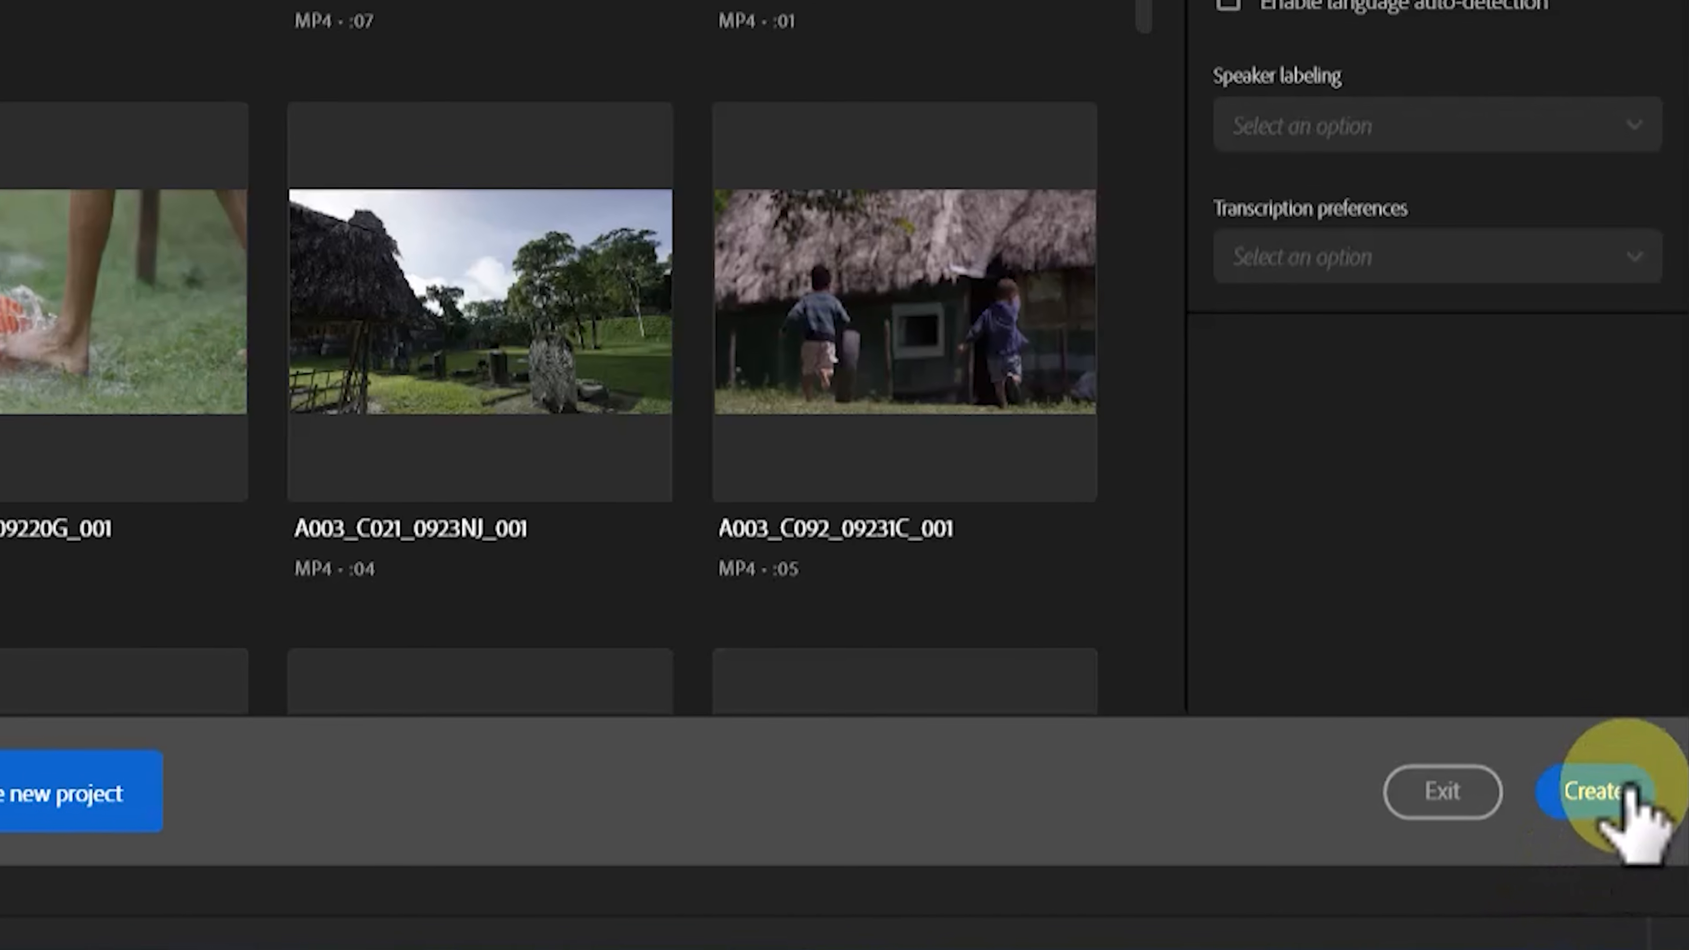
Step: Create the ImanGlobal project and import Create Epic Trending AI Hooks.mp4 from the Camera folder
{"action": "left_click", "coordinate": [1649, 863]}
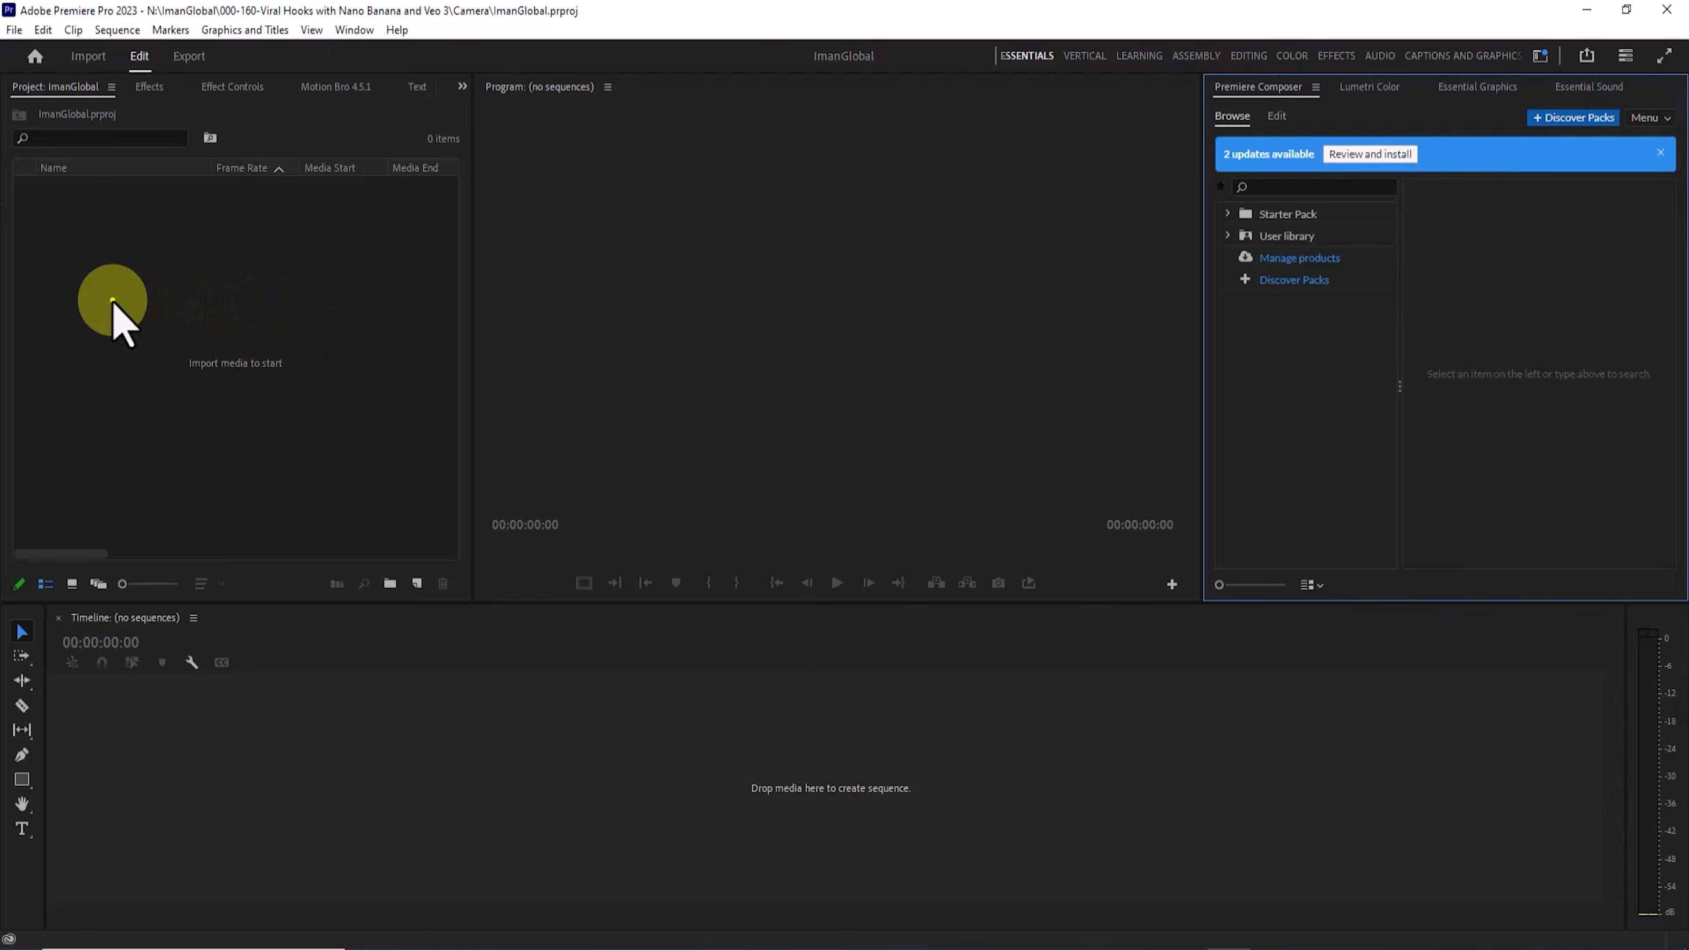
{"action": "right_click", "coordinate": [113, 300]}
{"action": "left_click", "coordinate": [286, 432]}
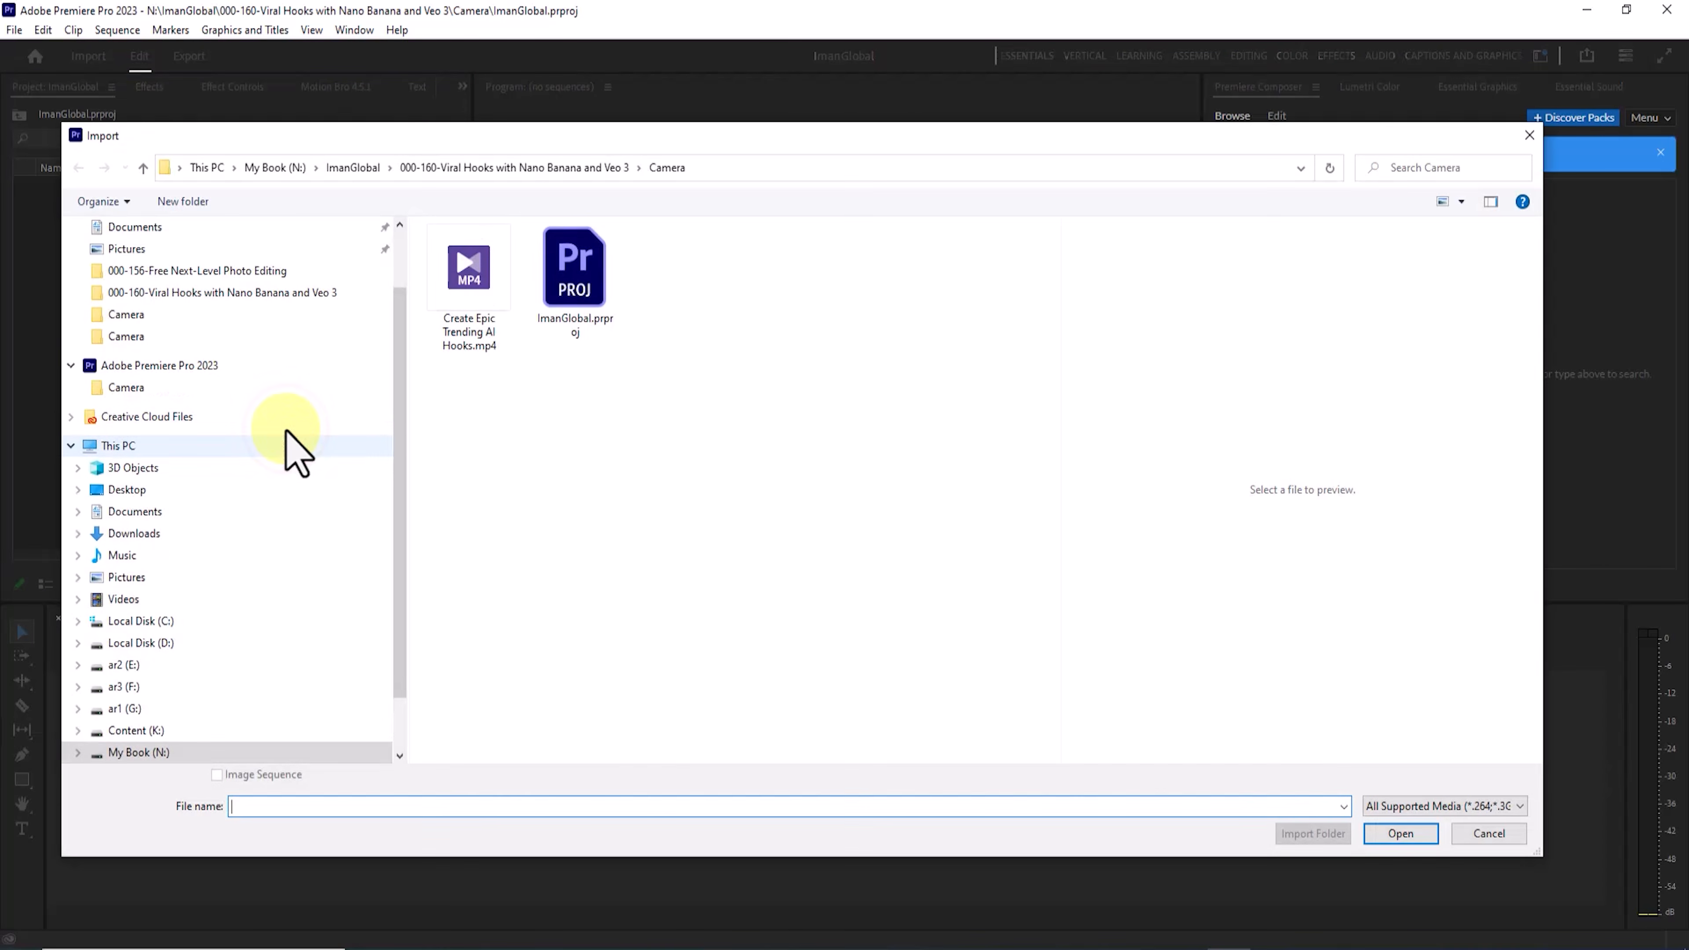
{"action": "left_click", "coordinate": [1403, 833]}
Step: Add a bin named Footage to the project and build a sequence from the imported clip
{"action": "left_click", "coordinate": [76, 207]}
{"action": "left_click", "coordinate": [390, 583]}
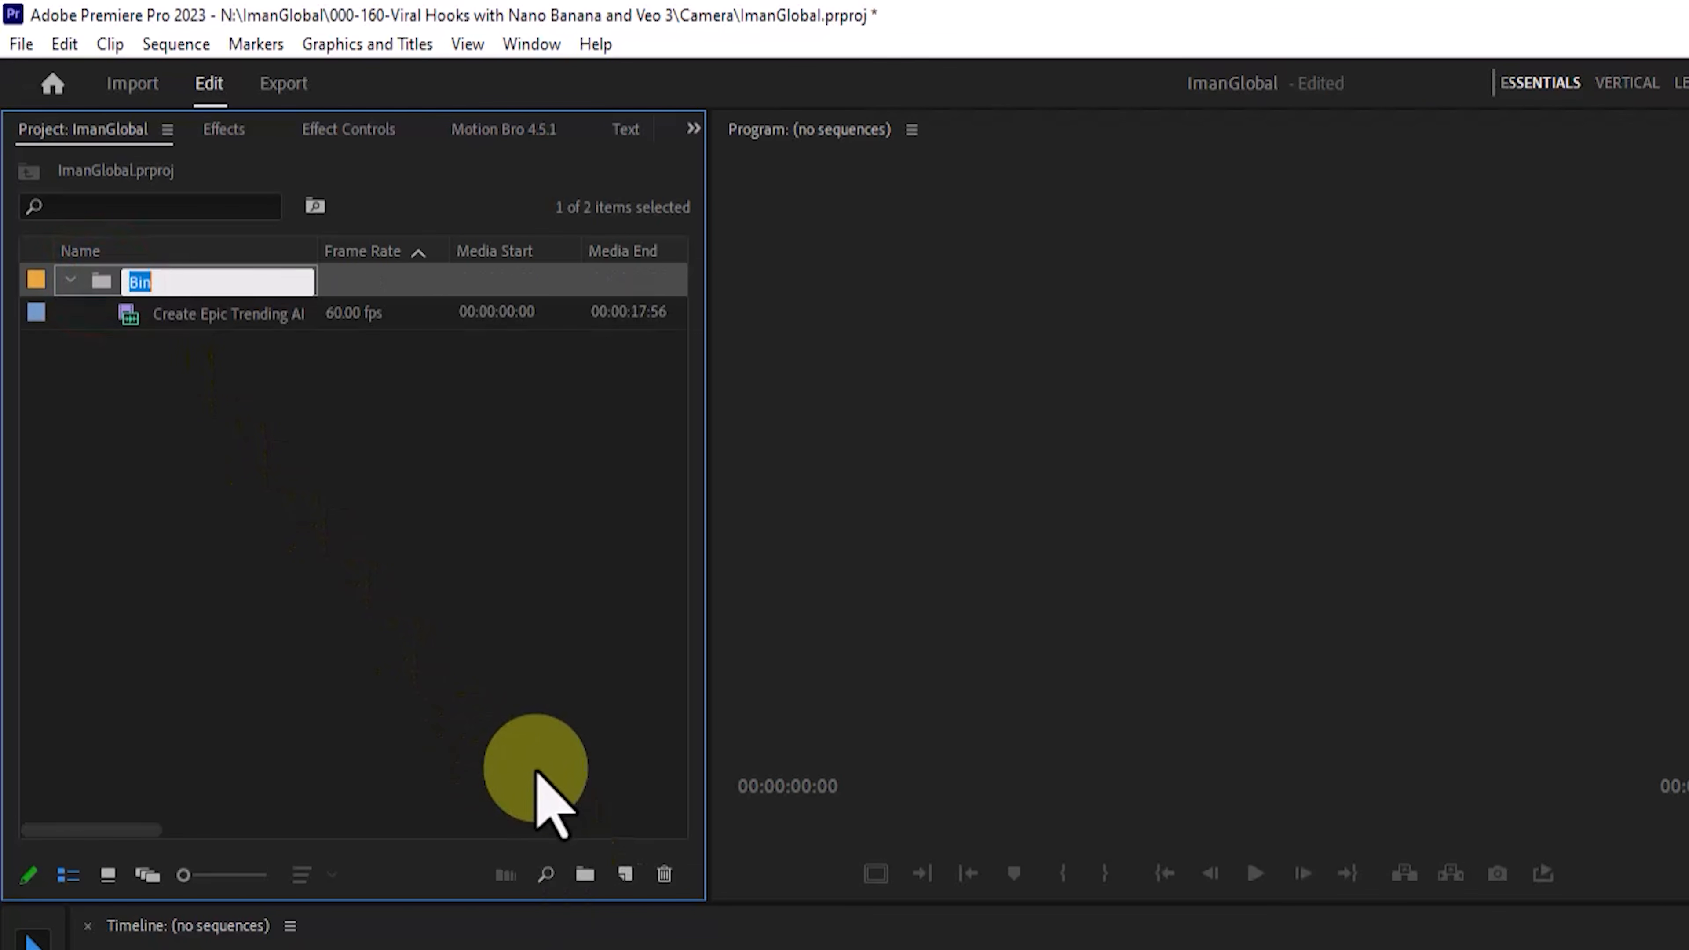
{"action": "key", "text": "Return"}
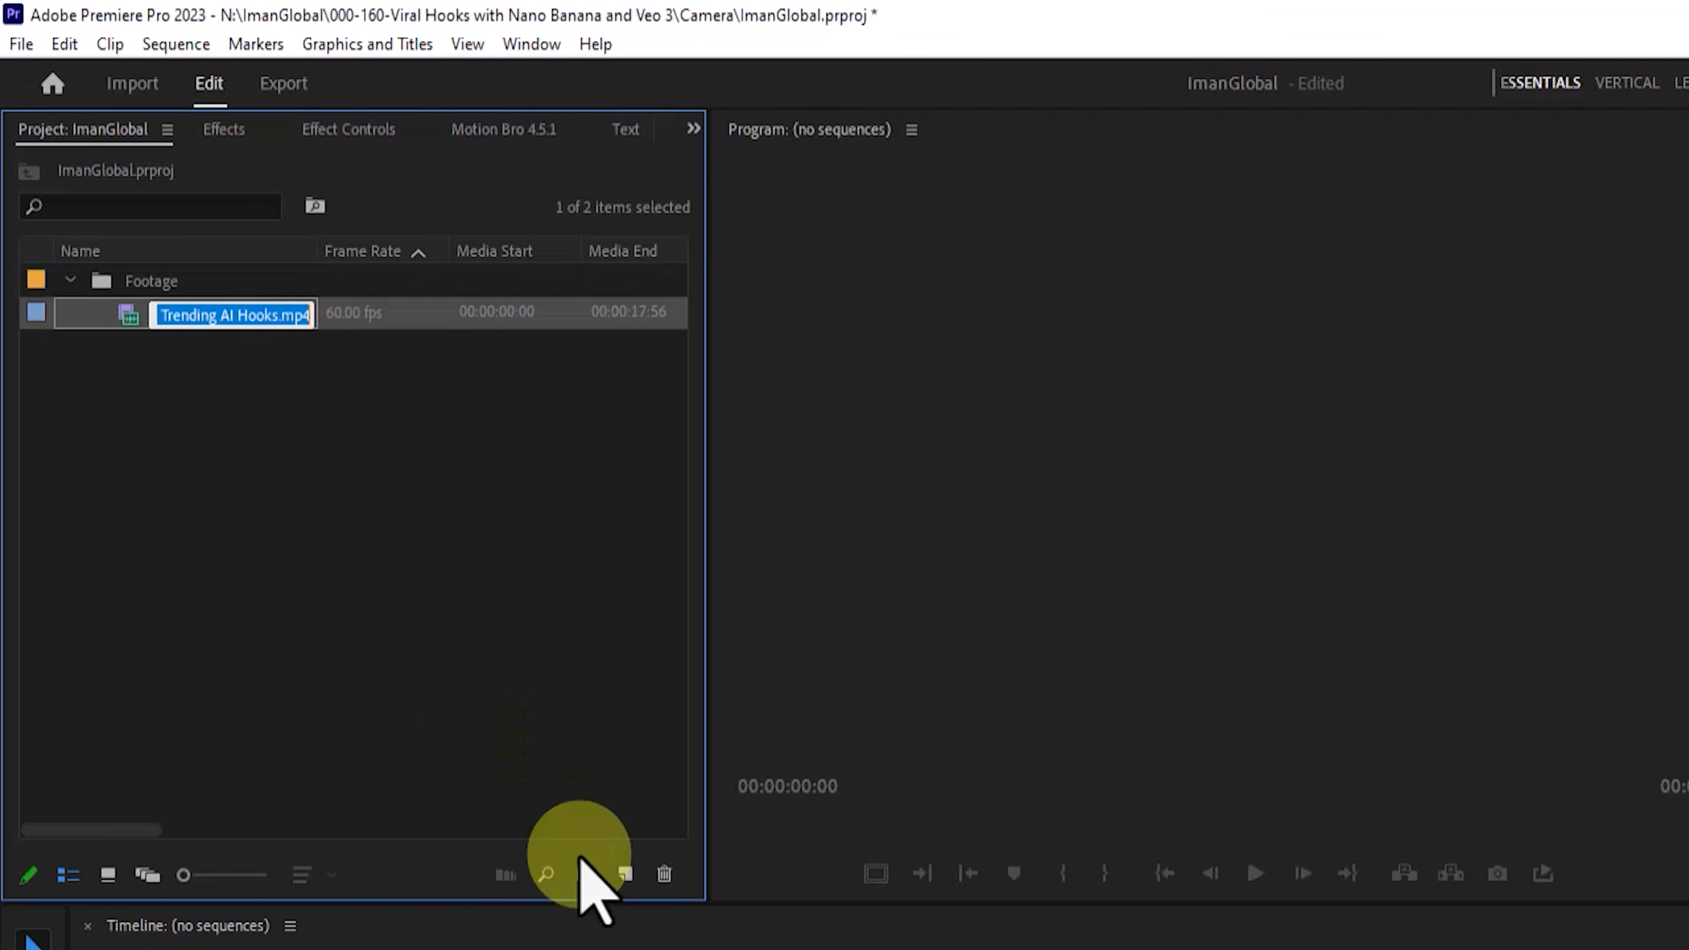
{"action": "left_click", "coordinate": [291, 486]}
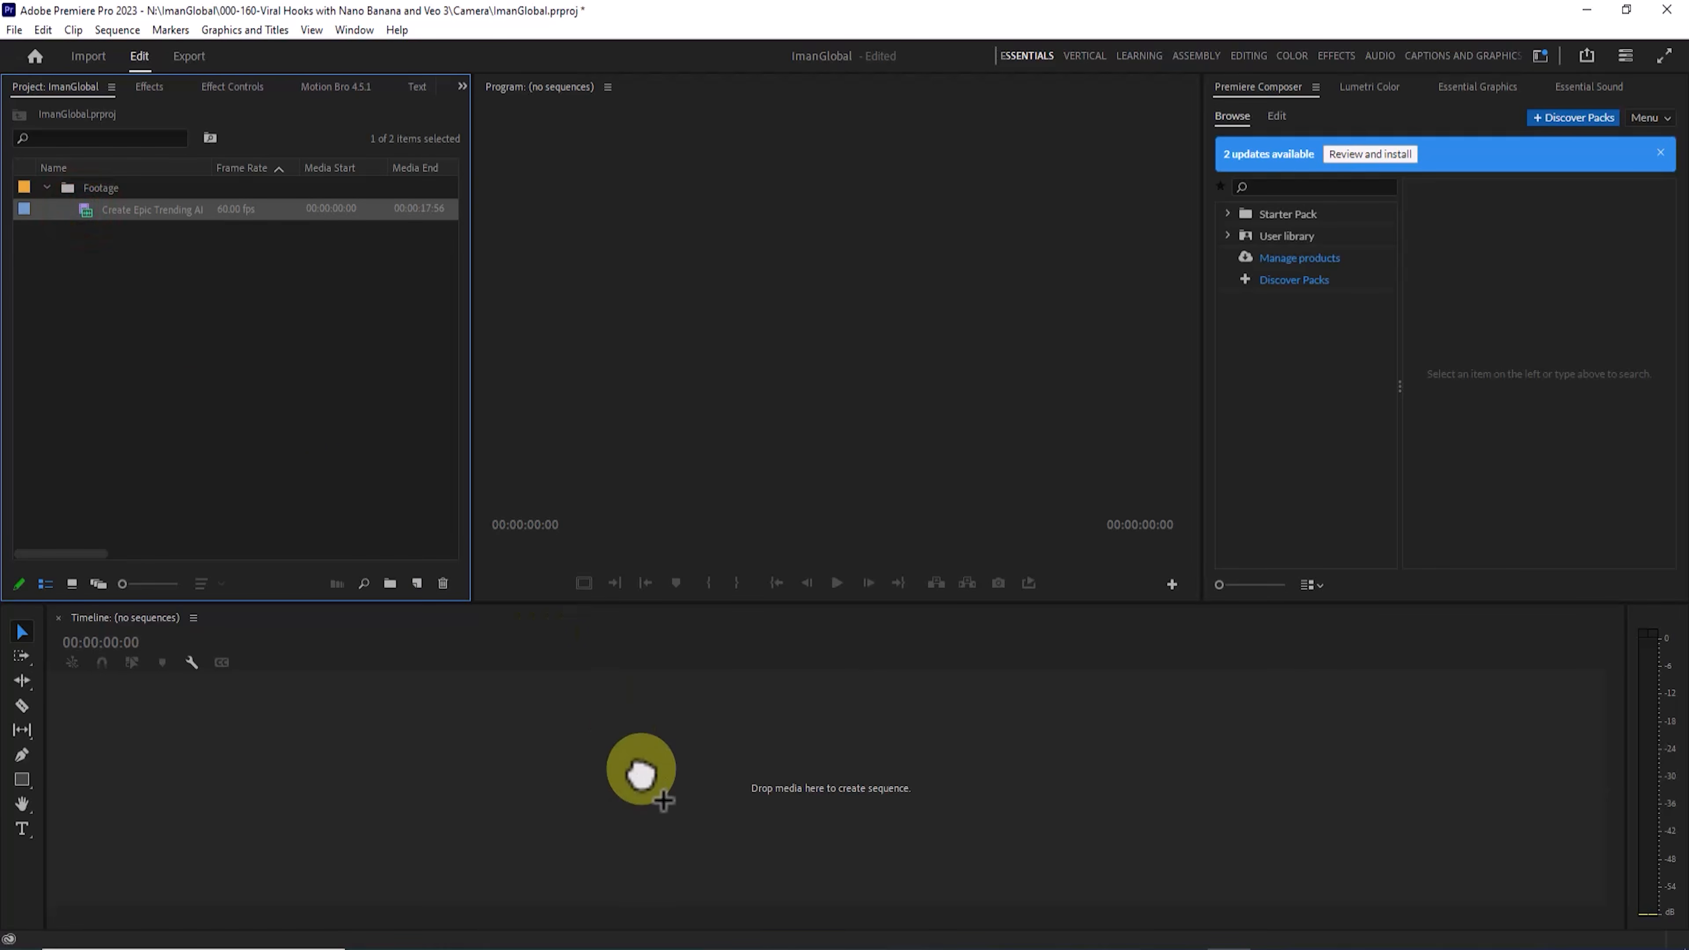
{"action": "left_click_drag", "start_coordinate": [640, 774], "coordinate": [641, 774]}
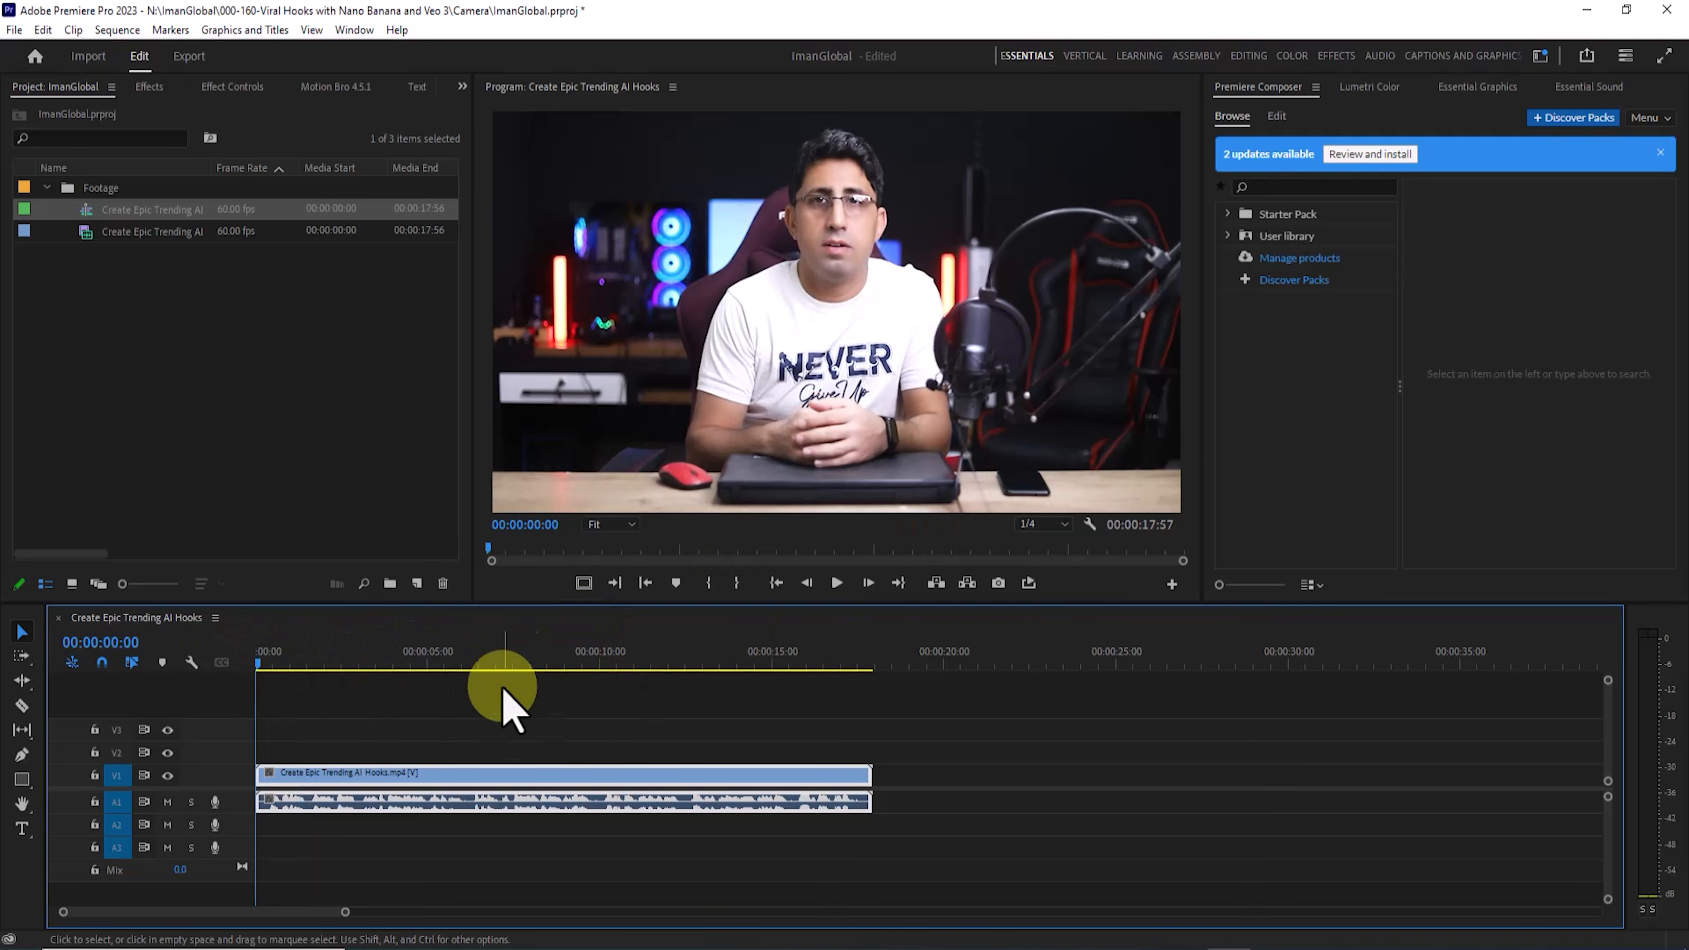
{"action": "left_click", "coordinate": [590, 642]}
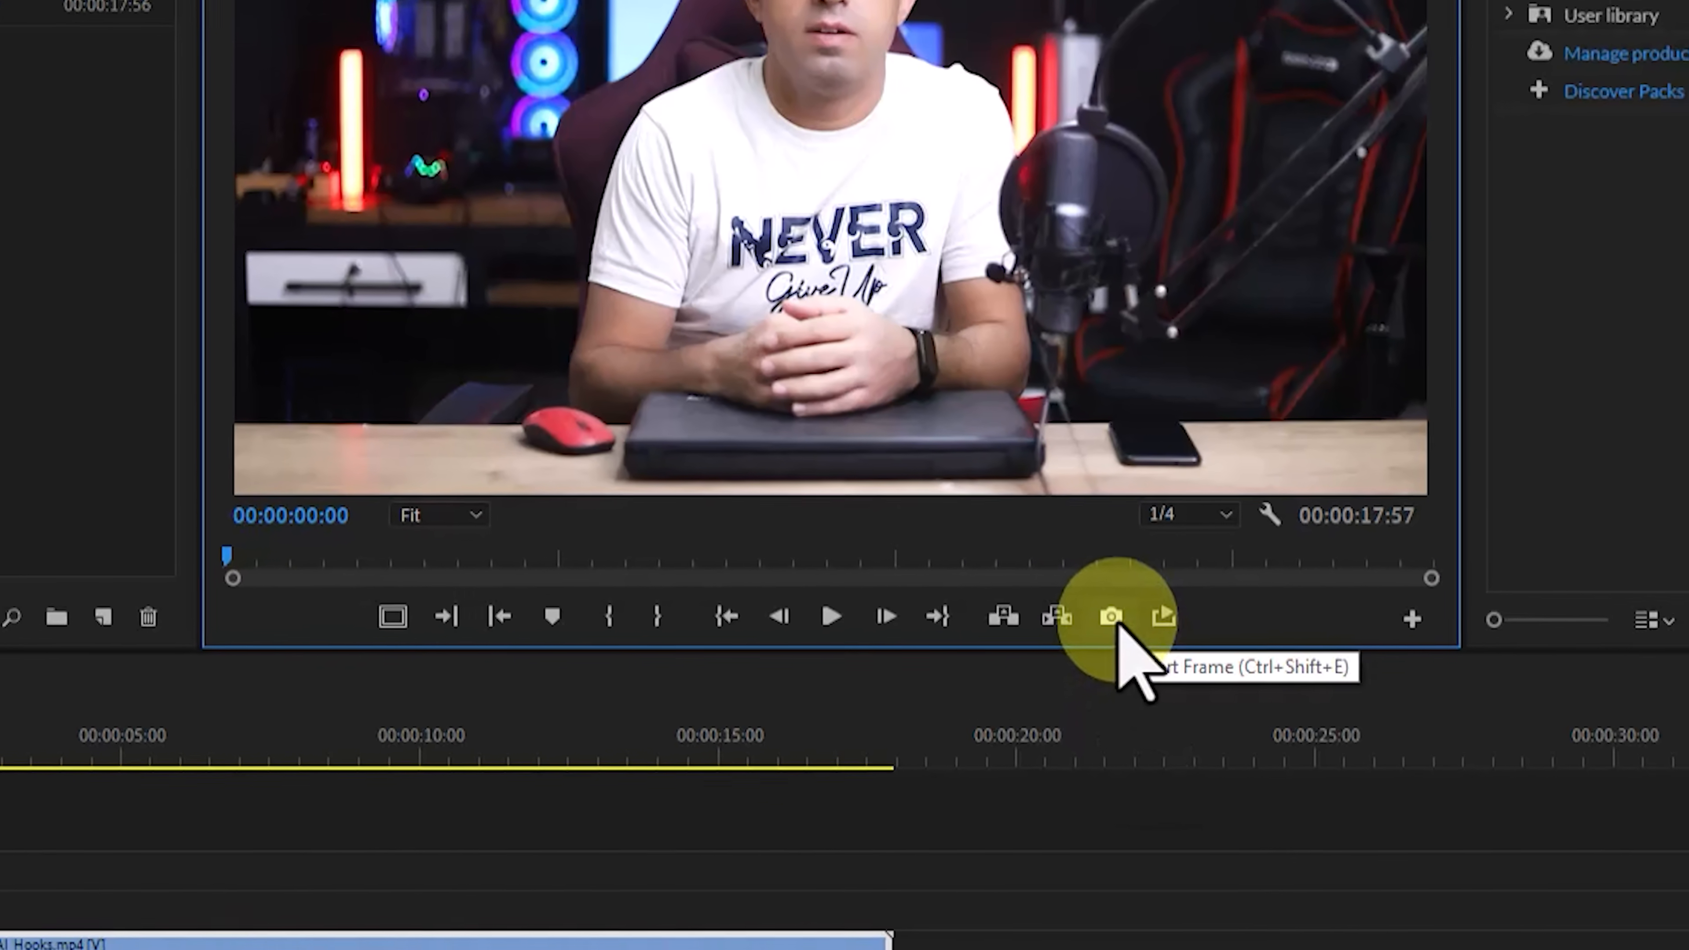
Step: Export the sequence's first frame as a JPEG named ImanGlobal-01 into the current project's Project-File\Image folder
{"action": "left_click", "coordinate": [1115, 622]}
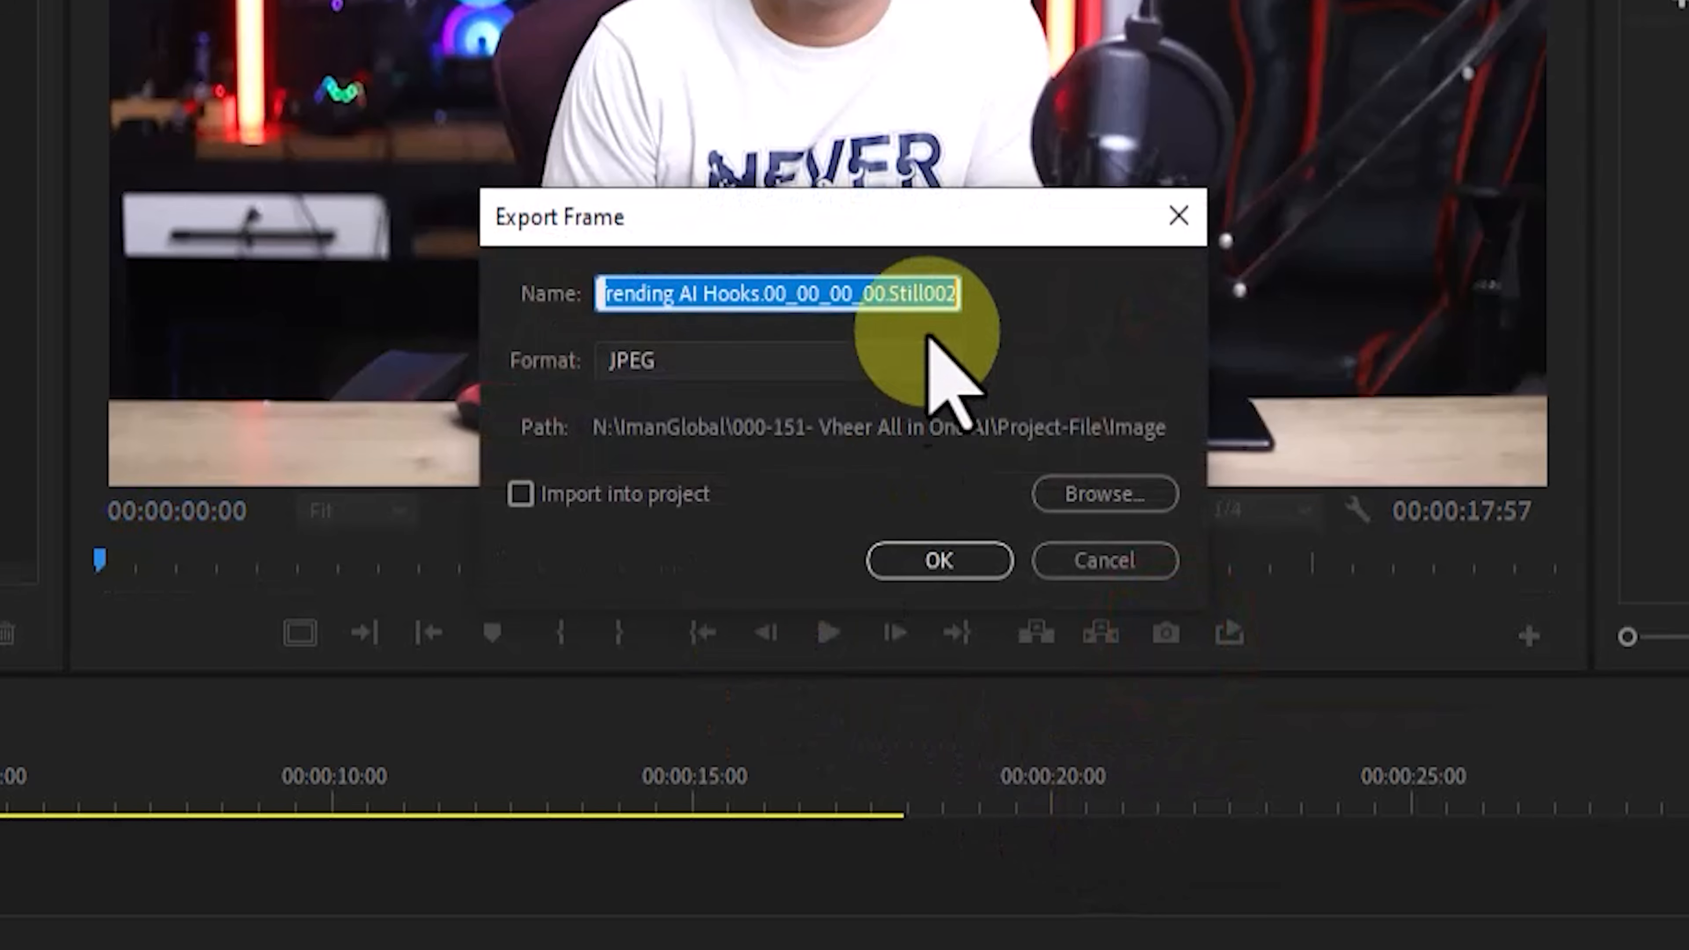
{"action": "type", "text": "ImanGlobal-01"}
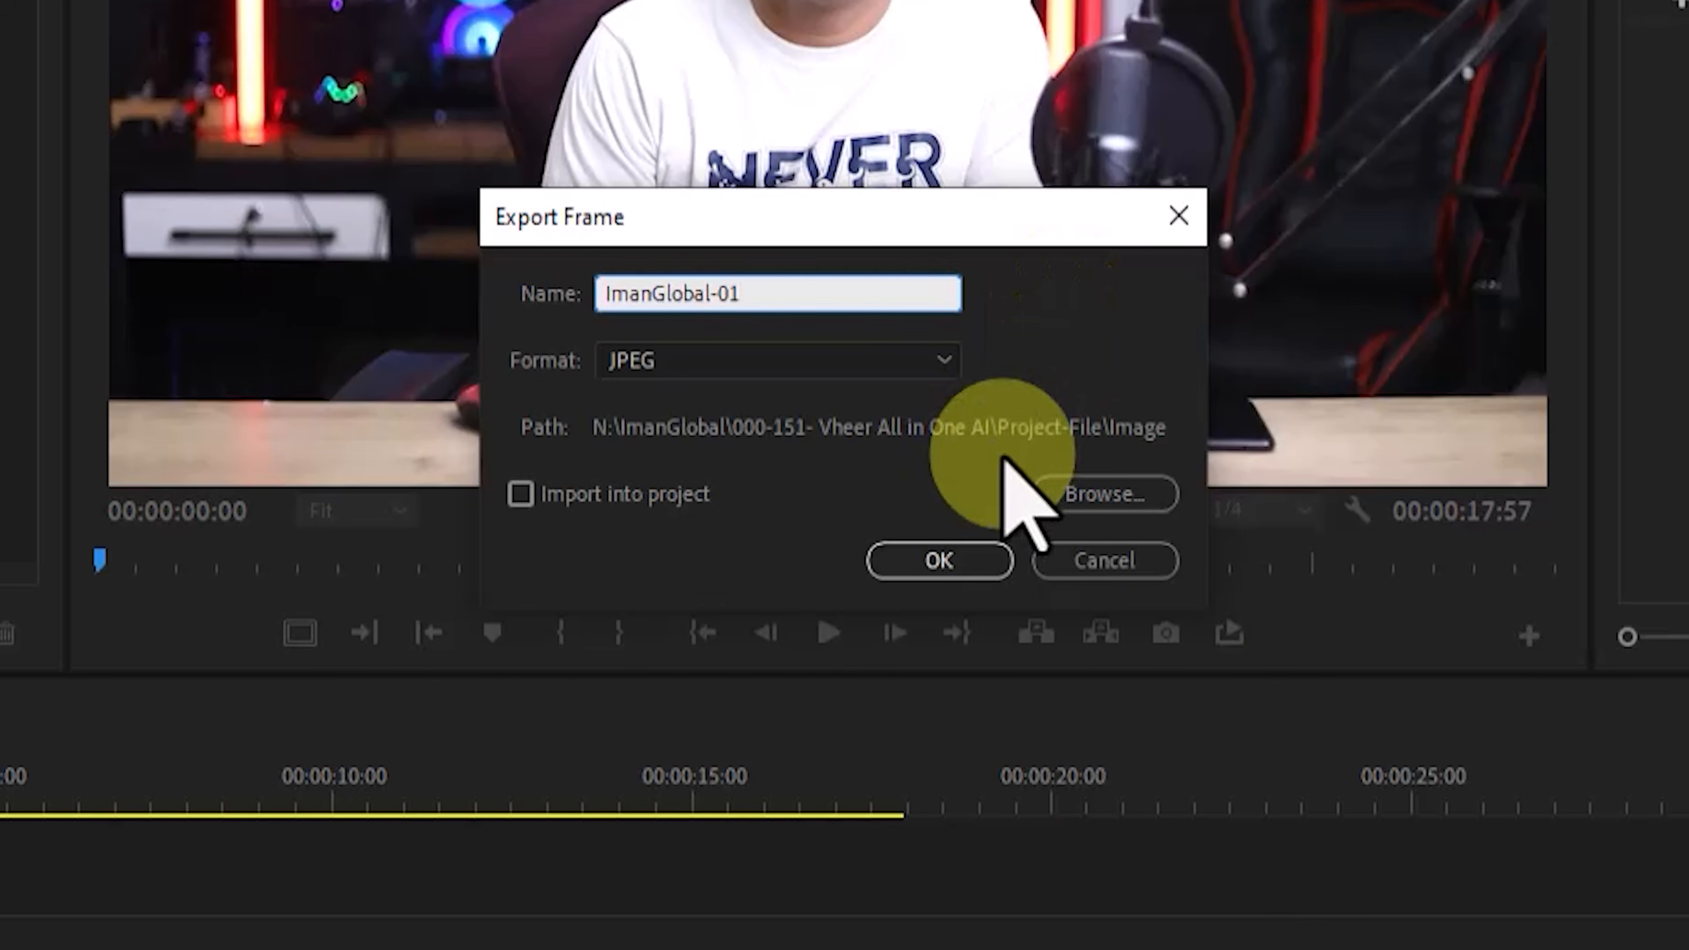
{"action": "left_click", "coordinate": [907, 360]}
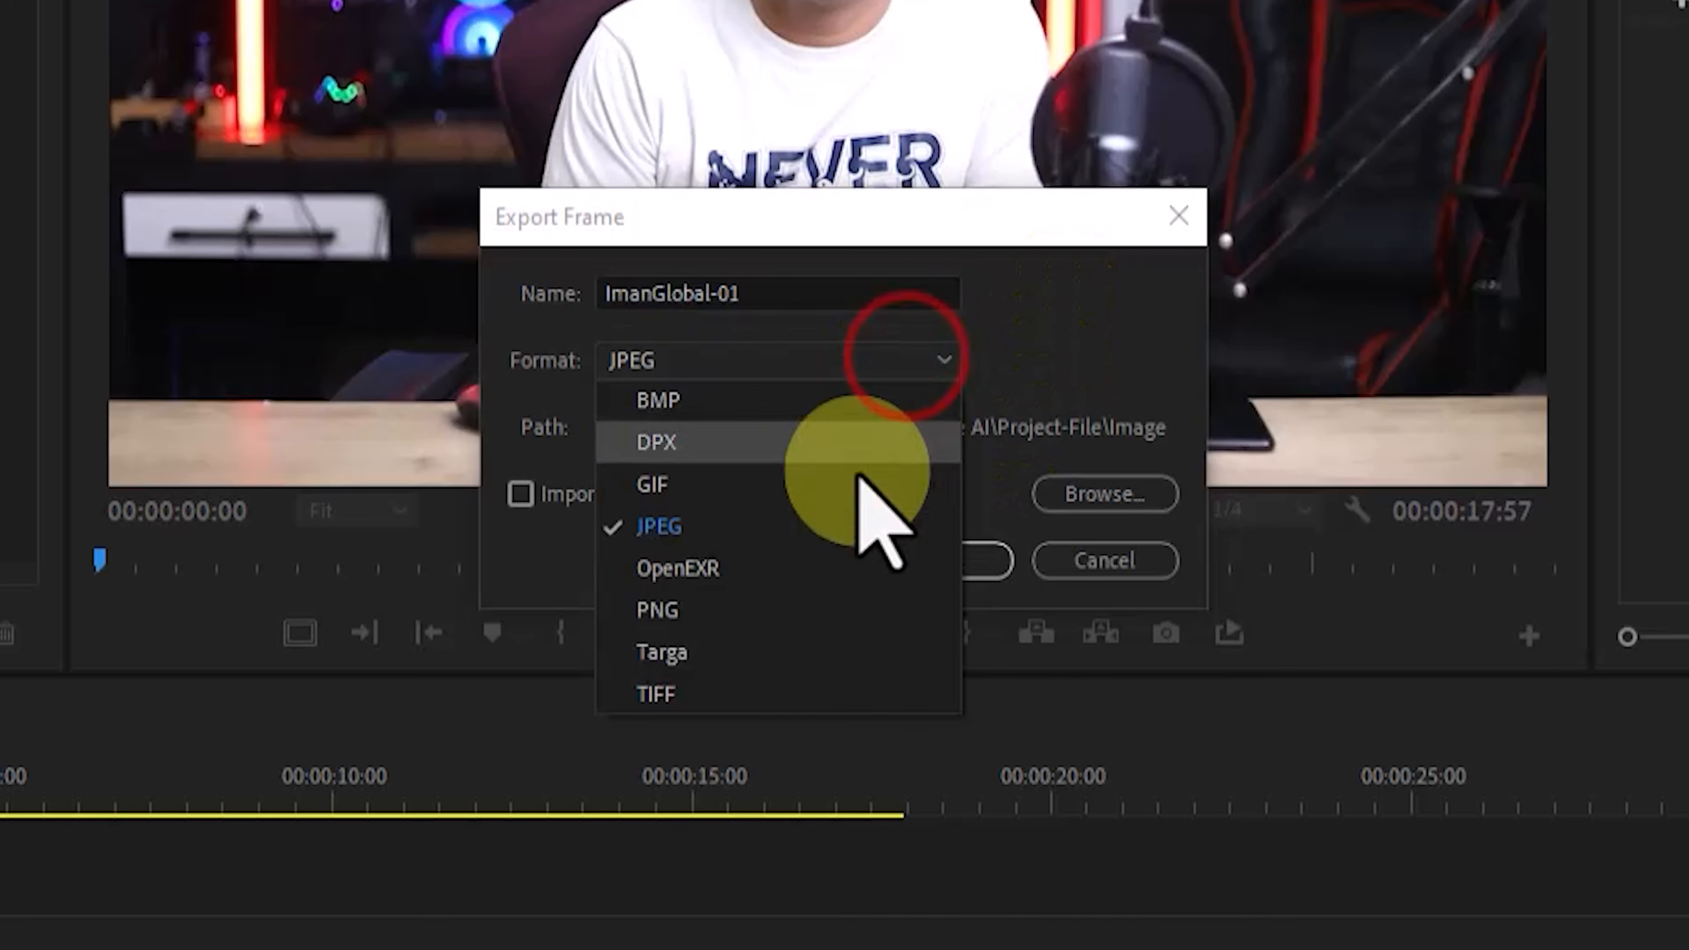
{"action": "left_click", "coordinate": [849, 517]}
{"action": "left_click", "coordinate": [1131, 496]}
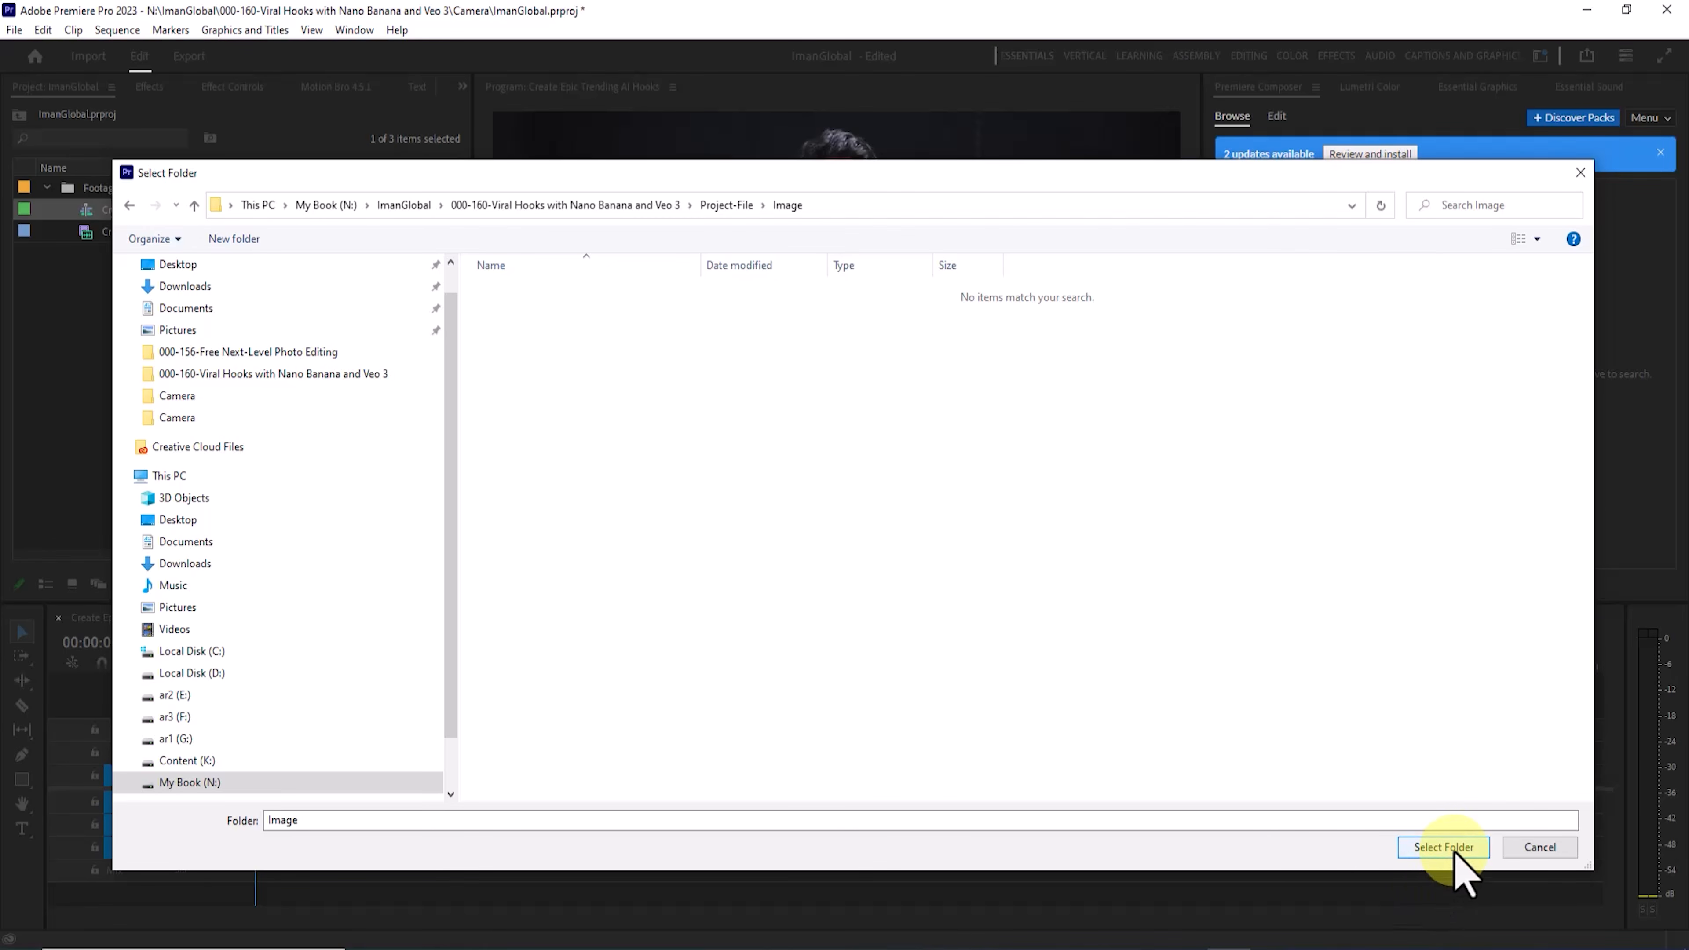
{"action": "left_click", "coordinate": [1452, 853]}
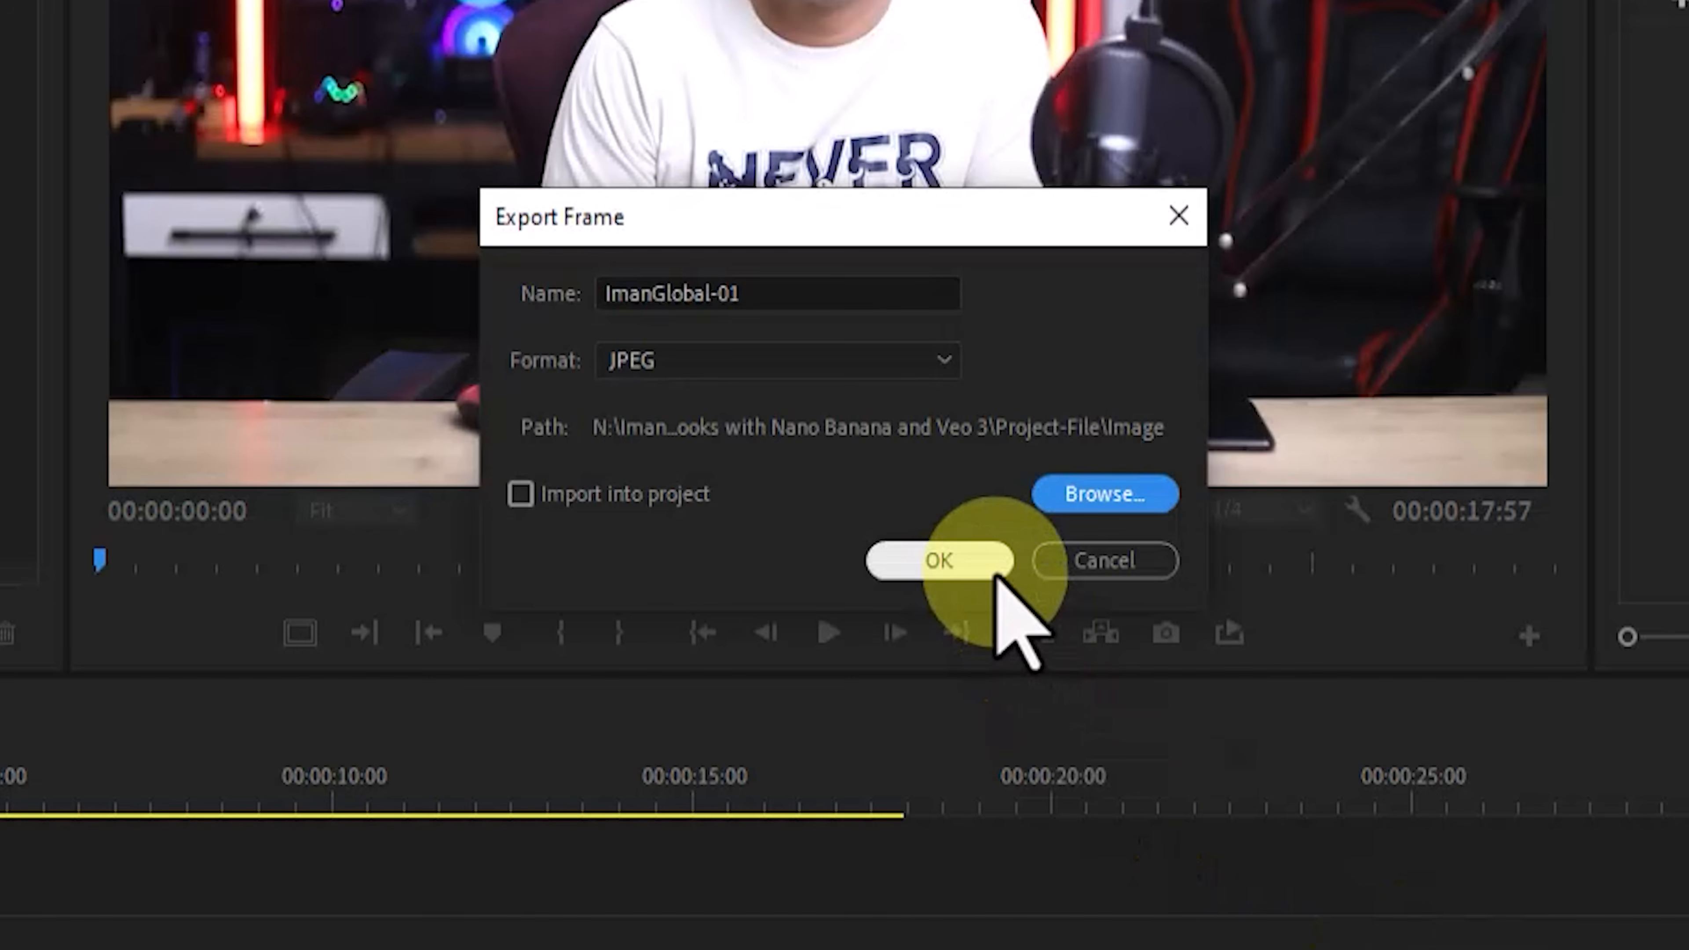
{"action": "left_click", "coordinate": [996, 569]}
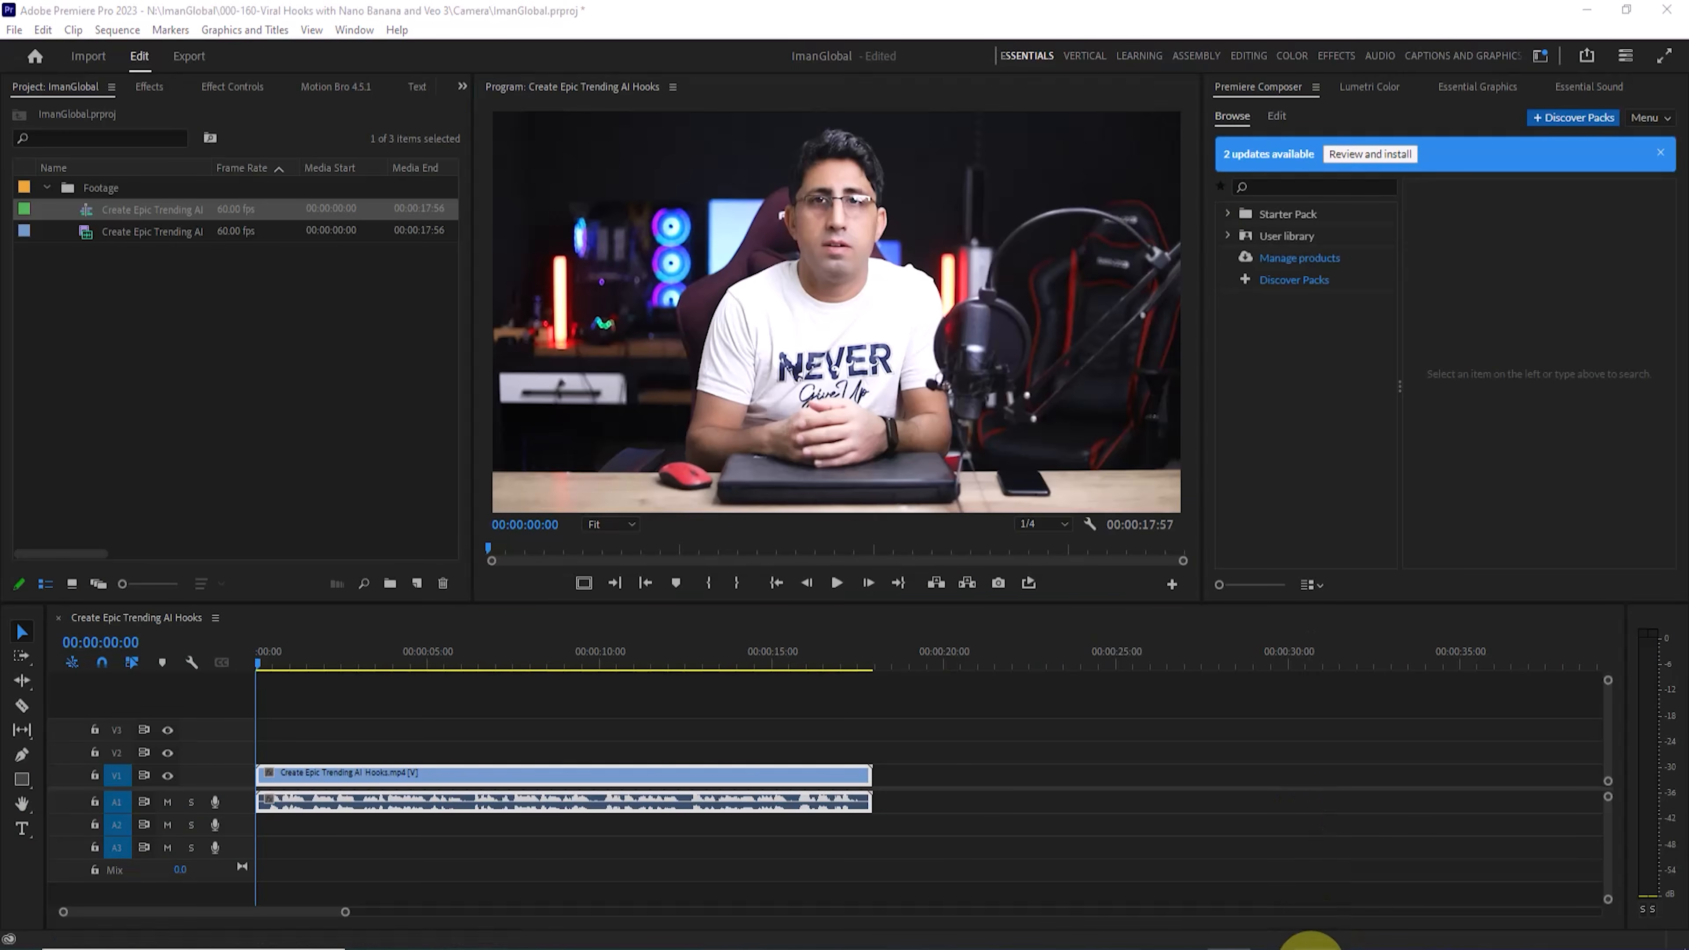
Step: Open the exported ImanGlobal-01.jpg from the Image folder, examine its quality up close, and close the viewer
{"action": "left_click", "coordinate": [1306, 945]}
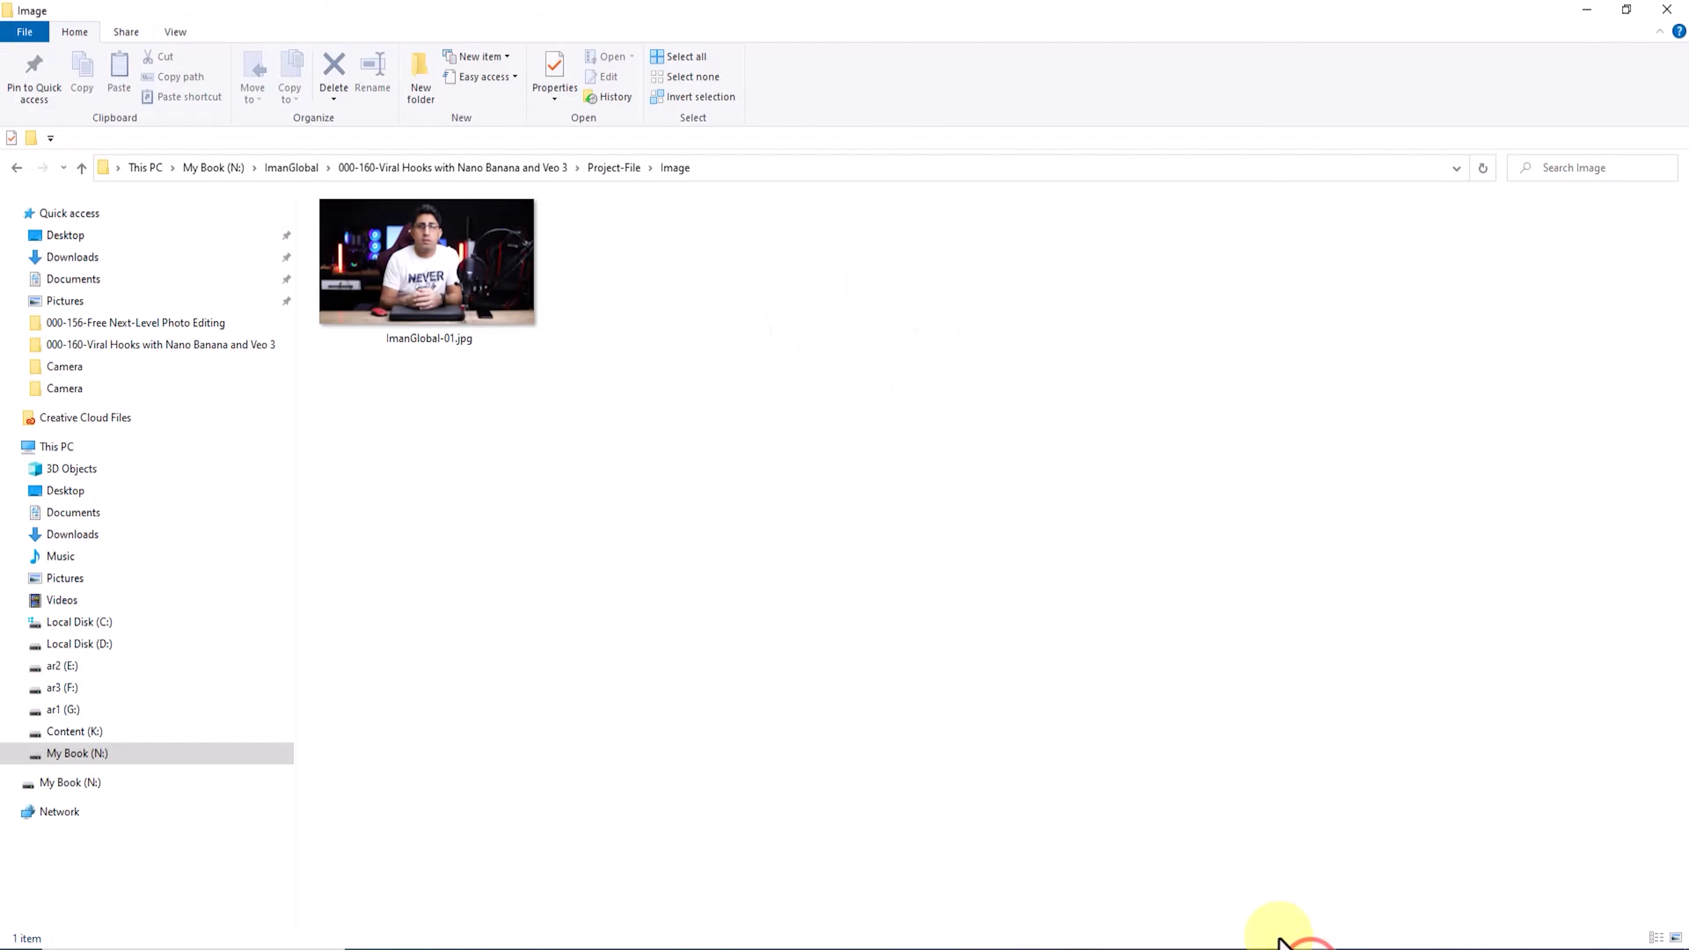
{"action": "left_click", "coordinate": [488, 291]}
{"action": "double_click", "coordinate": [524, 305]}
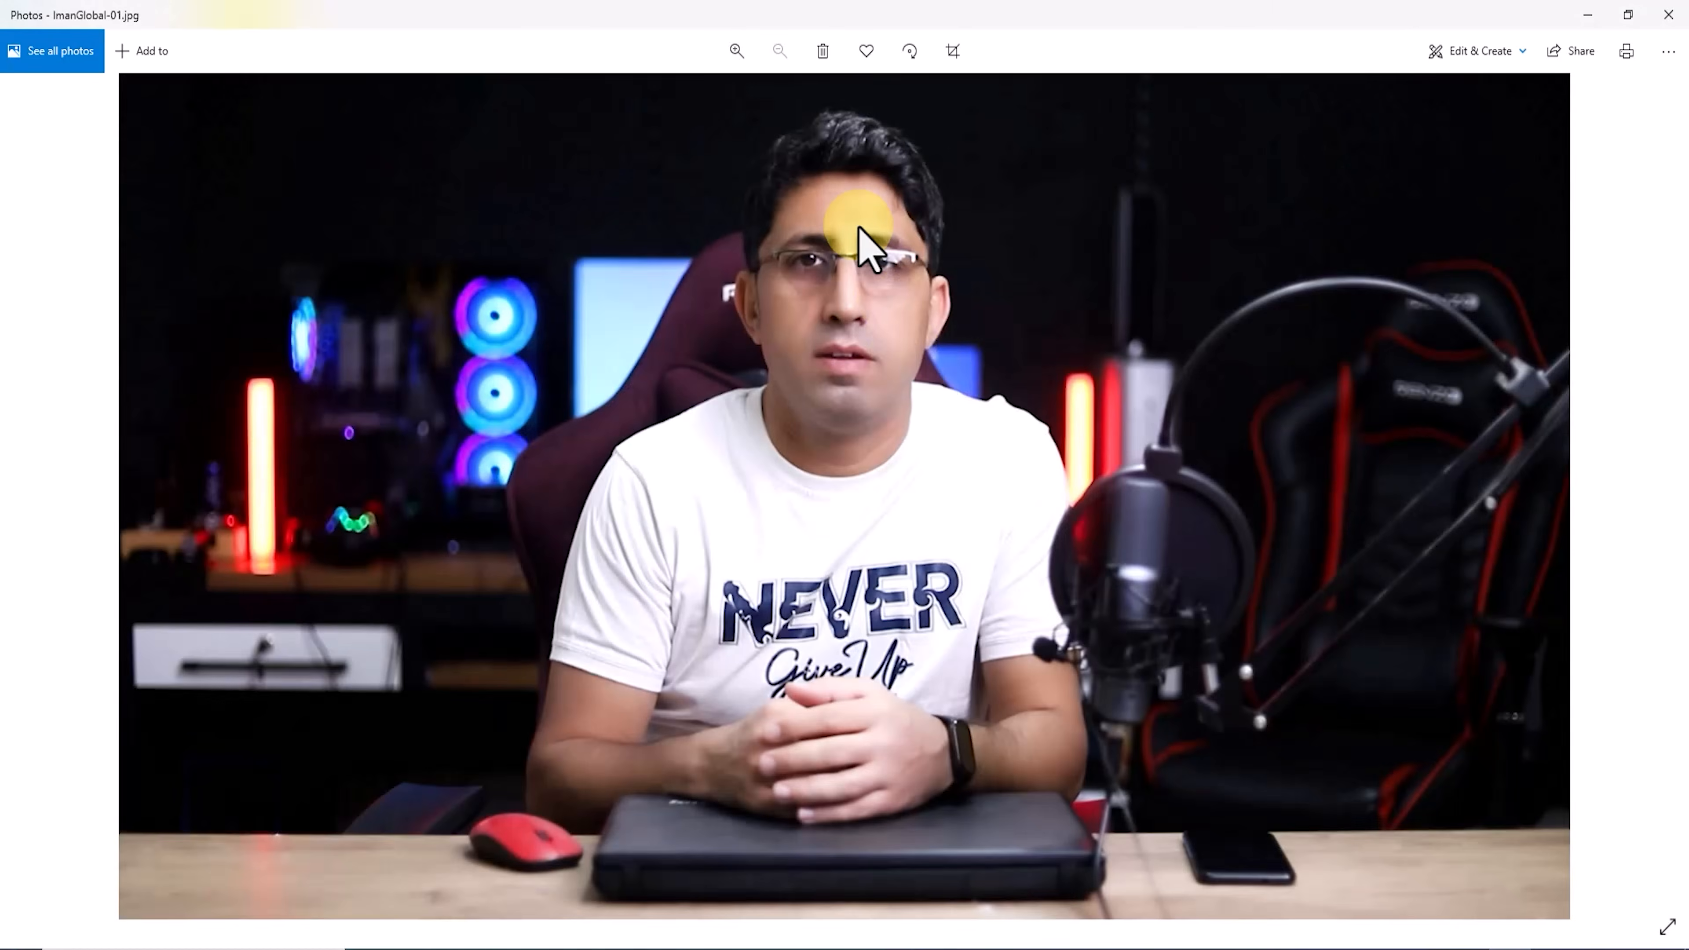
{"action": "scroll", "coordinate": [905, 282], "scroll_direction": "up", "scroll_amount": 5}
{"action": "scroll", "coordinate": [906, 459], "scroll_direction": "down", "scroll_amount": 5}
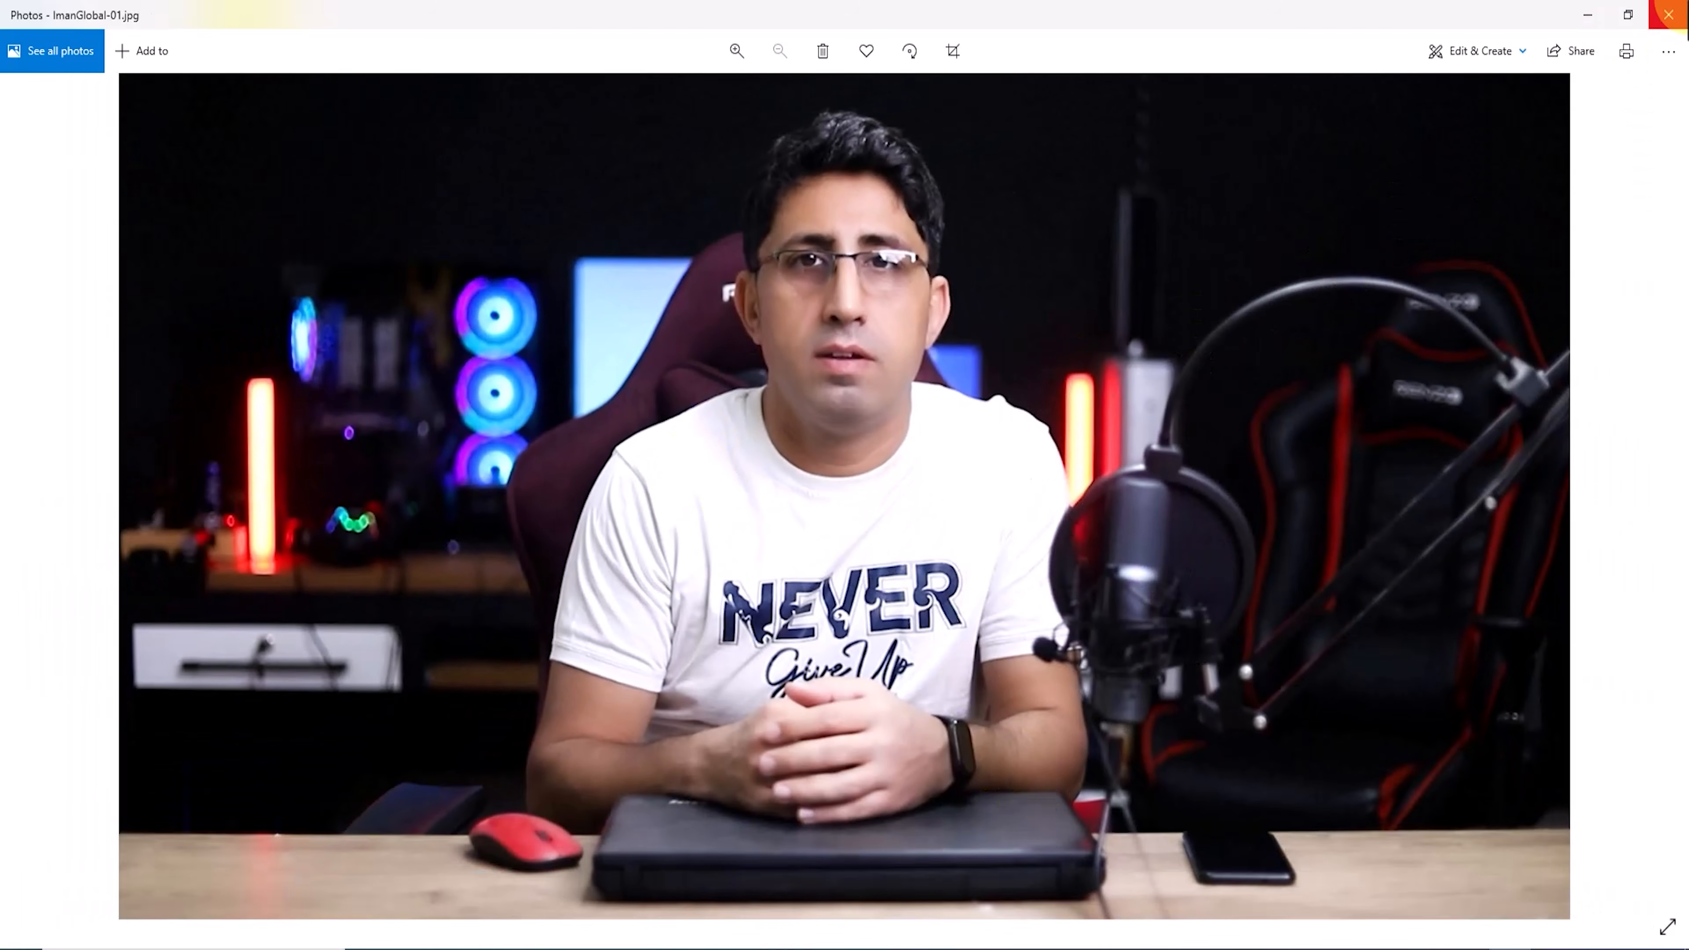
{"action": "left_click", "coordinate": [1668, 14]}
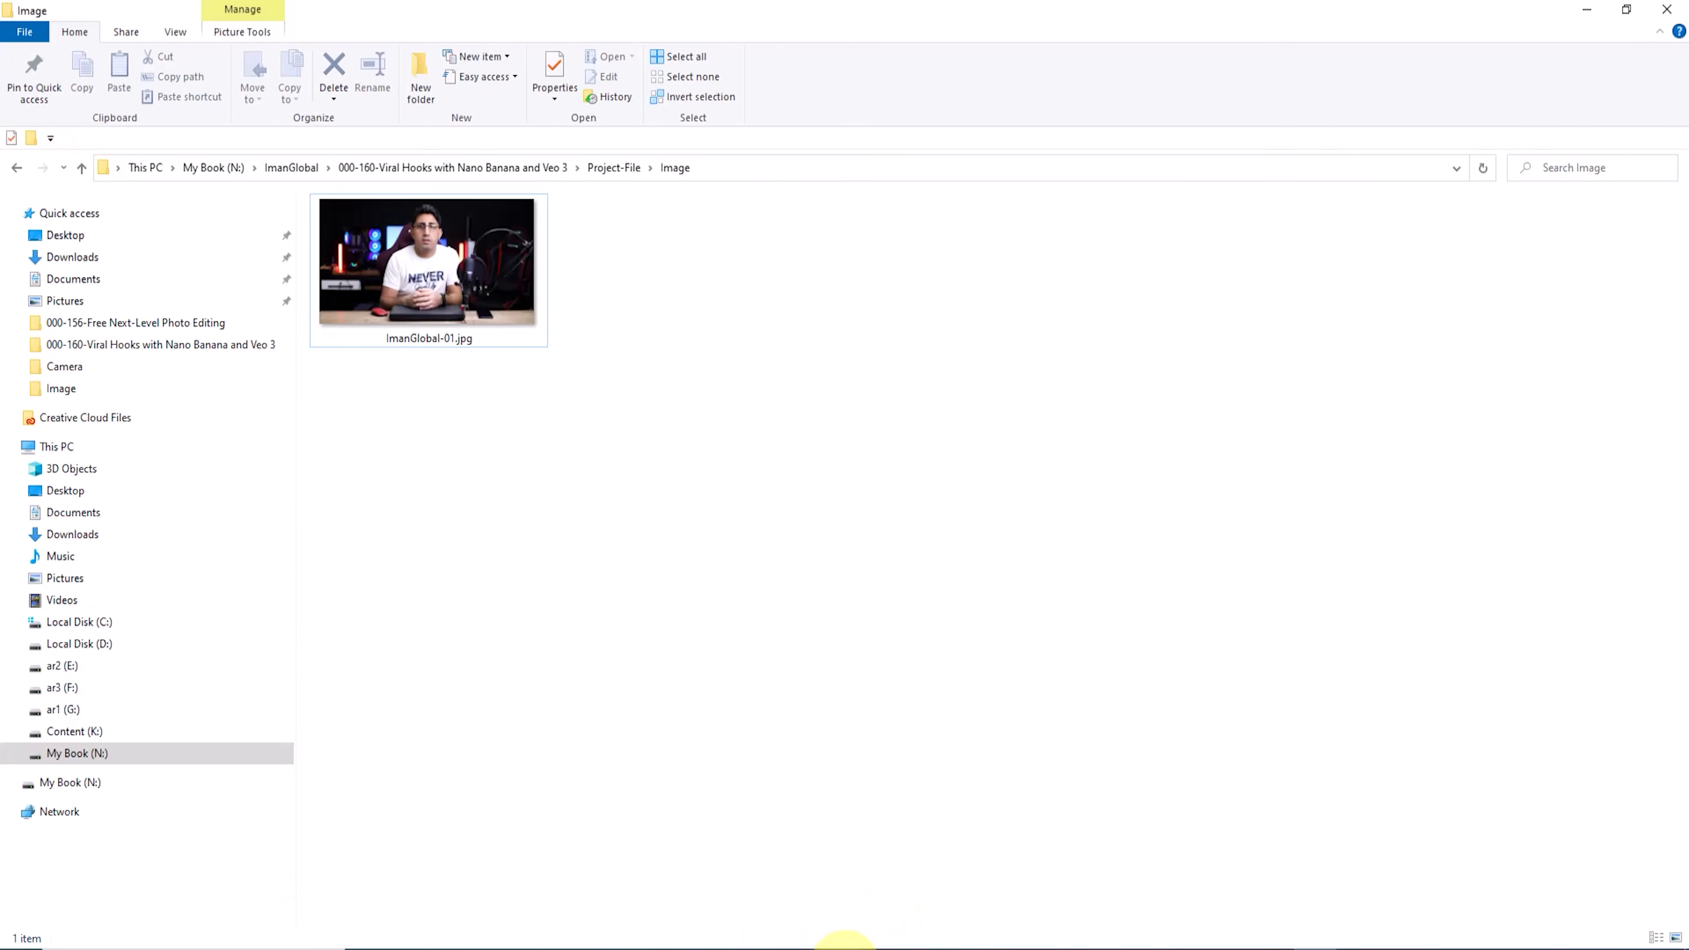
Step: Switch to the browser and look over the iLoveIMG, Img2Go and LetsEnhance image upscaling pages
{"action": "left_click", "coordinate": [845, 944]}
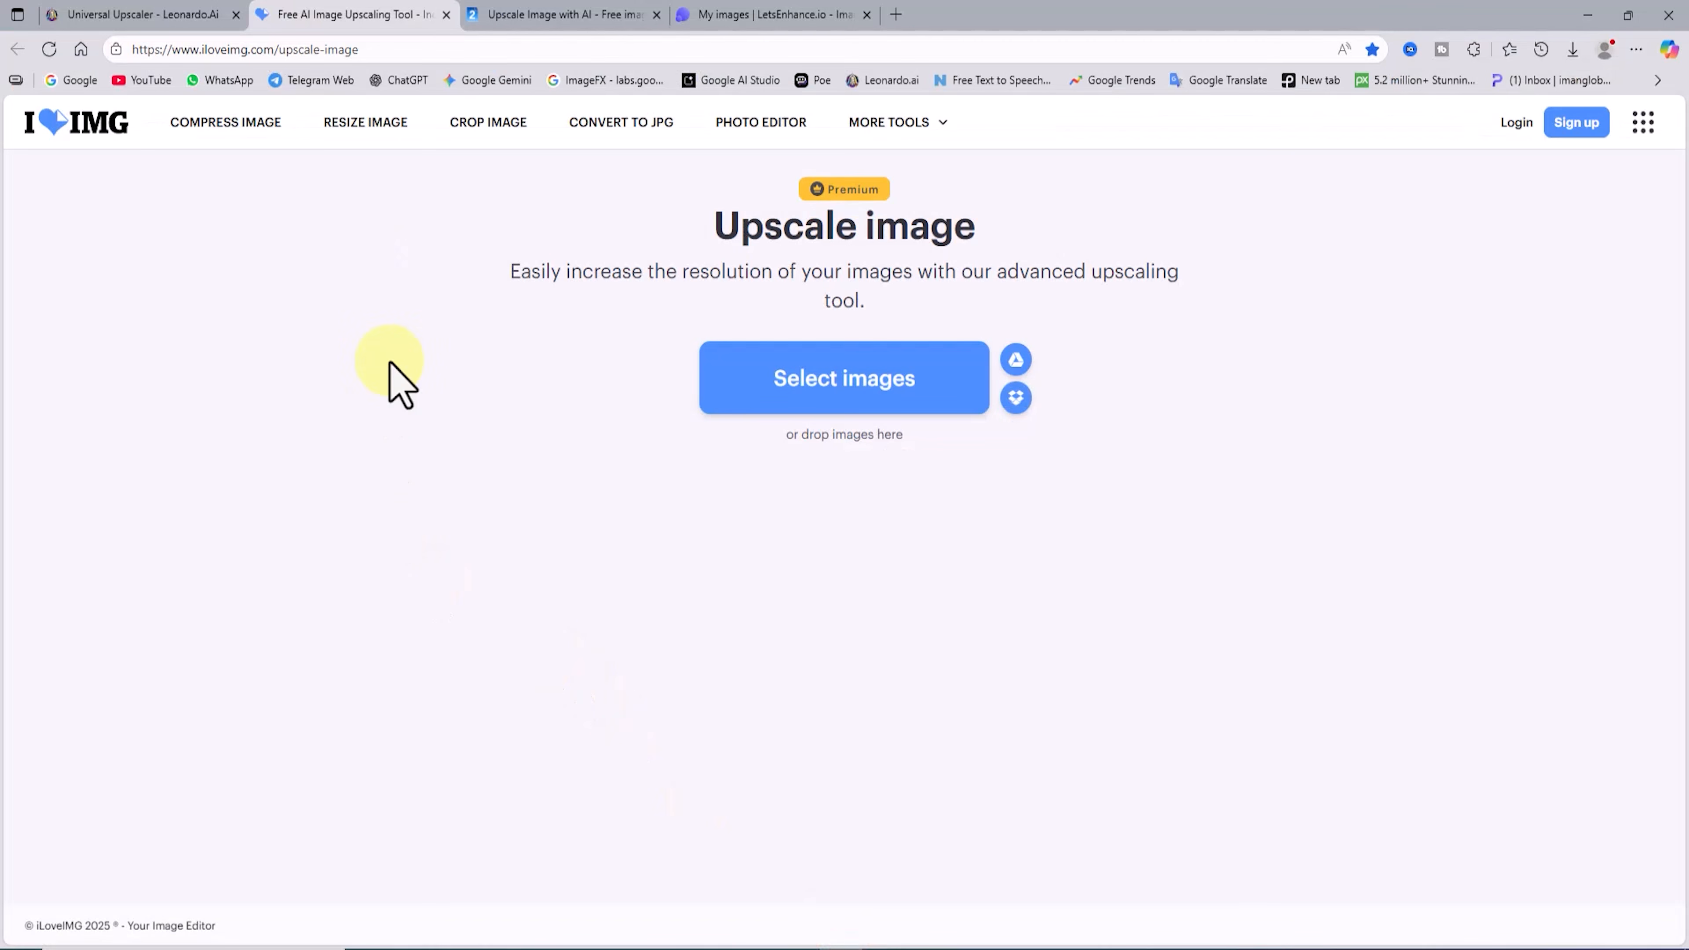
{"action": "left_click", "coordinate": [552, 16]}
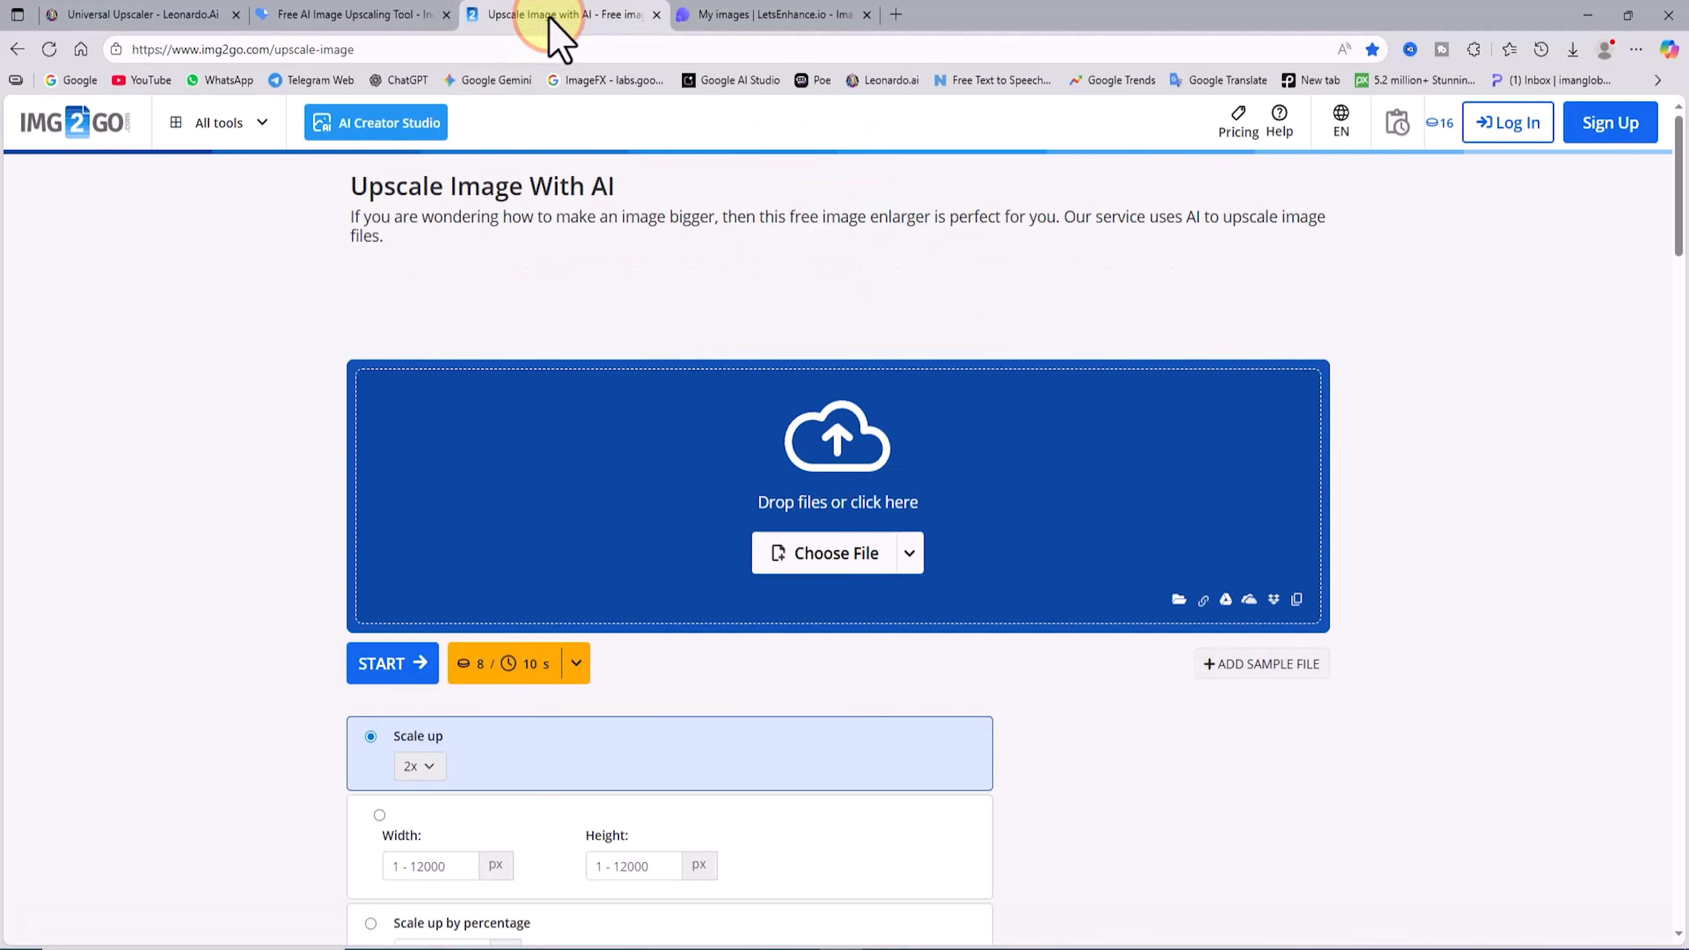
{"action": "left_click", "coordinate": [765, 14]}
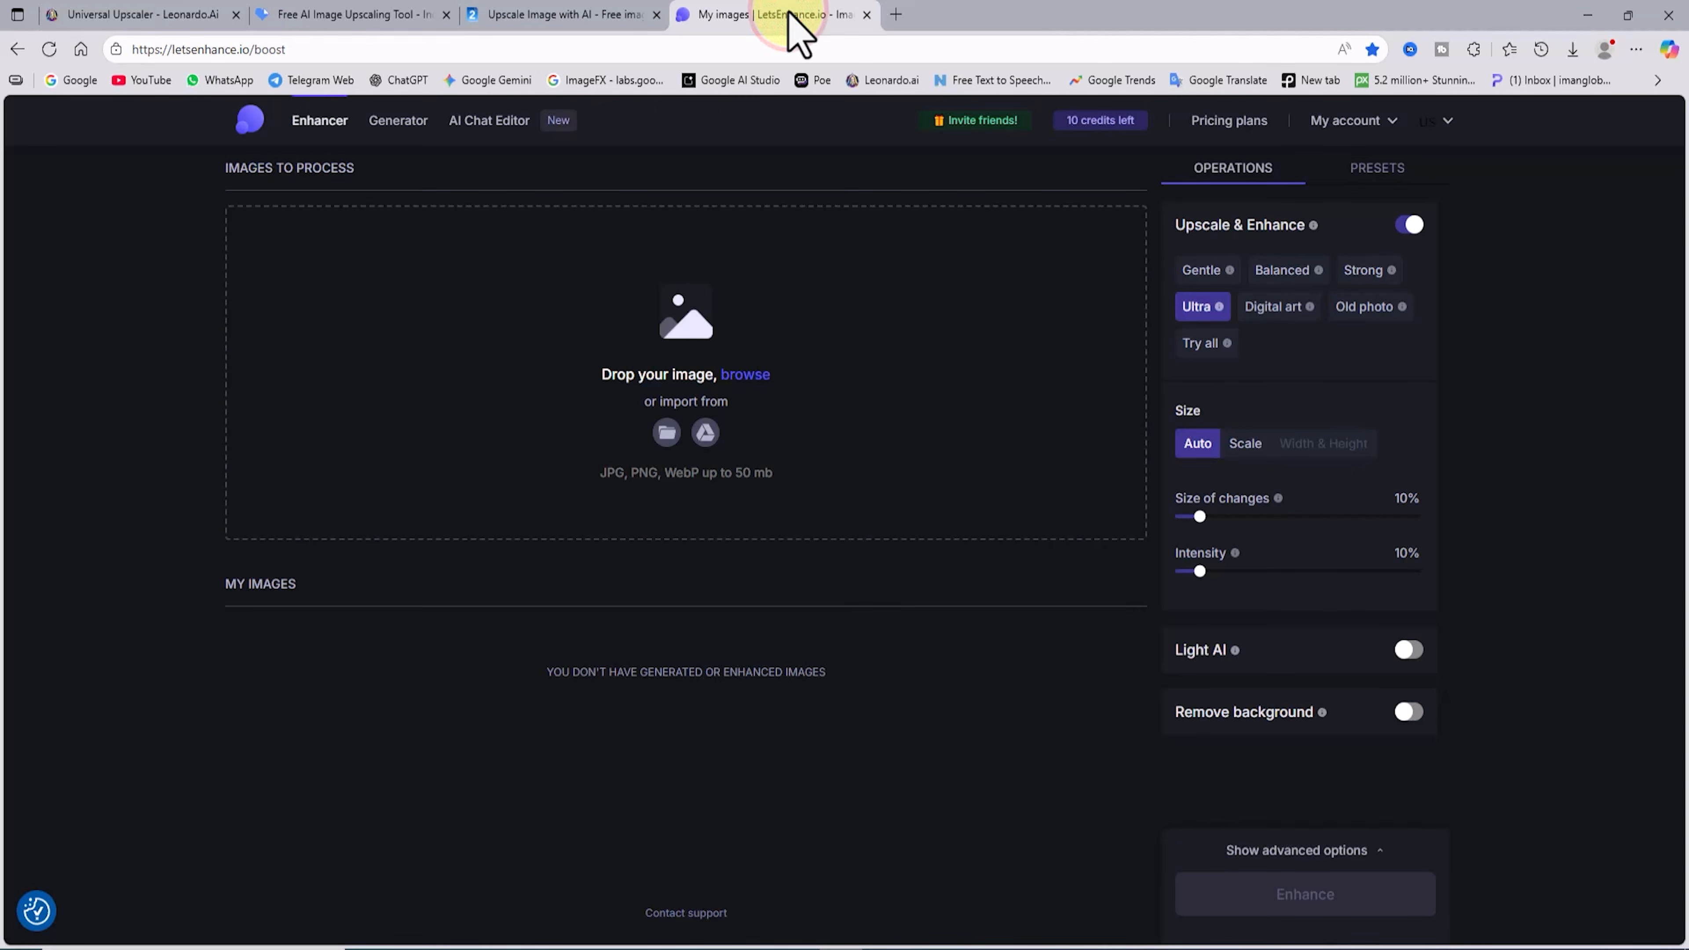
Step: Open the Universal Upscaler in Leonardo.Ai and upload ImanGlobal-01.jpg as the source image
{"action": "left_click", "coordinate": [152, 15]}
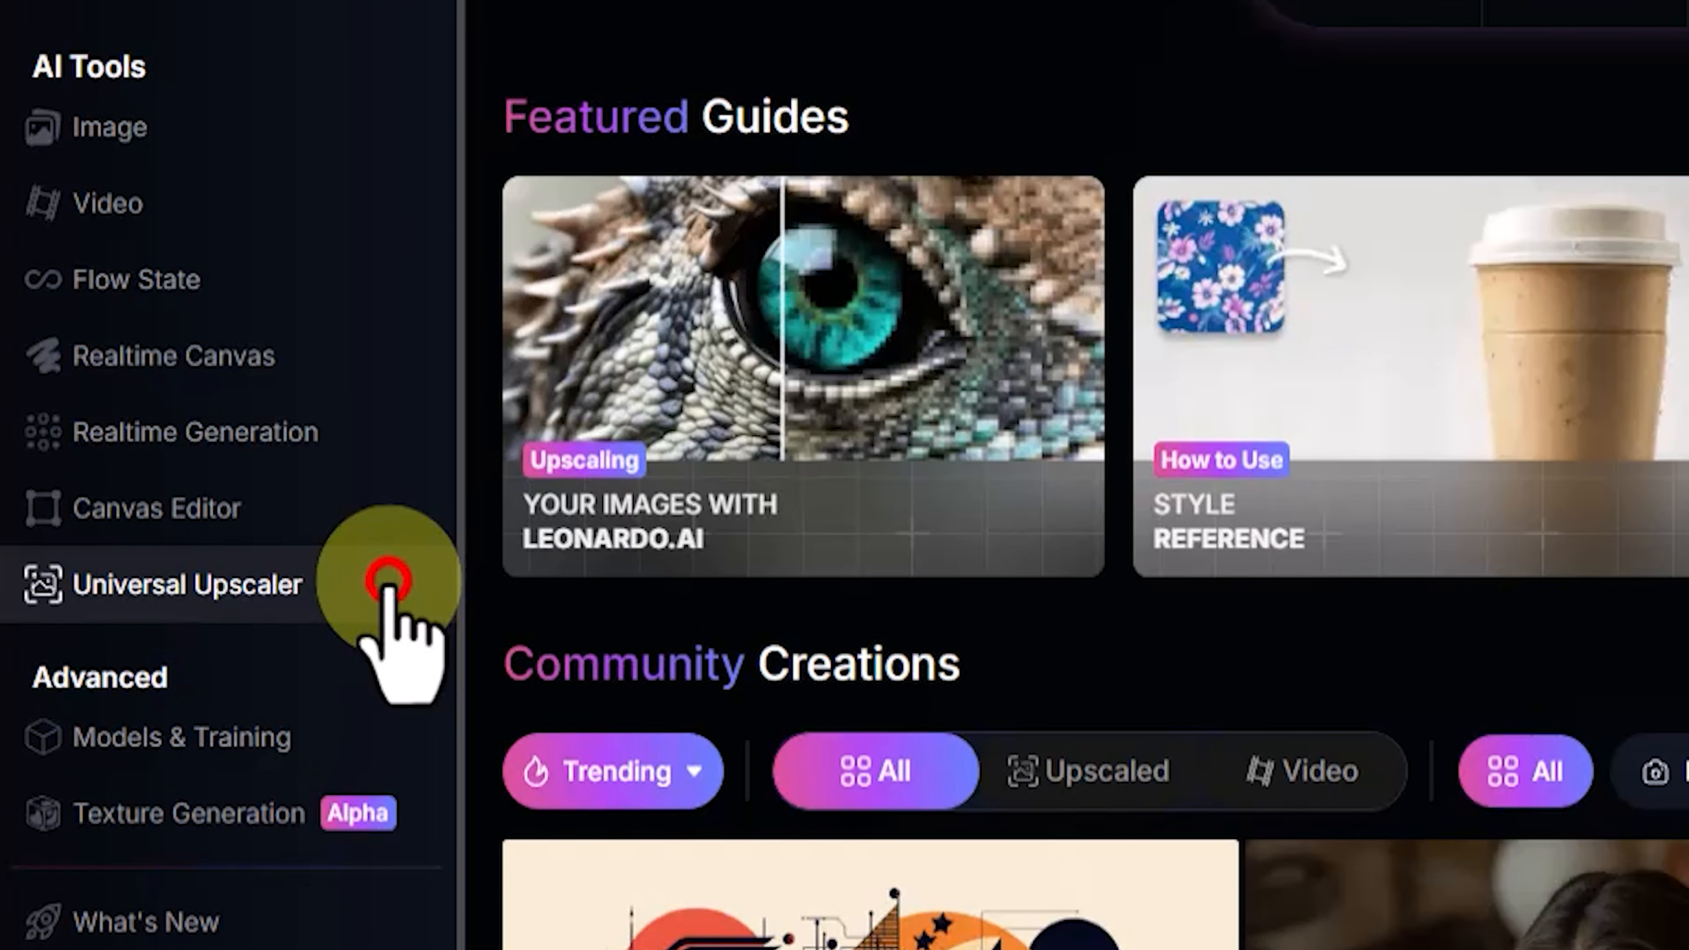
{"action": "left_click", "coordinate": [387, 584]}
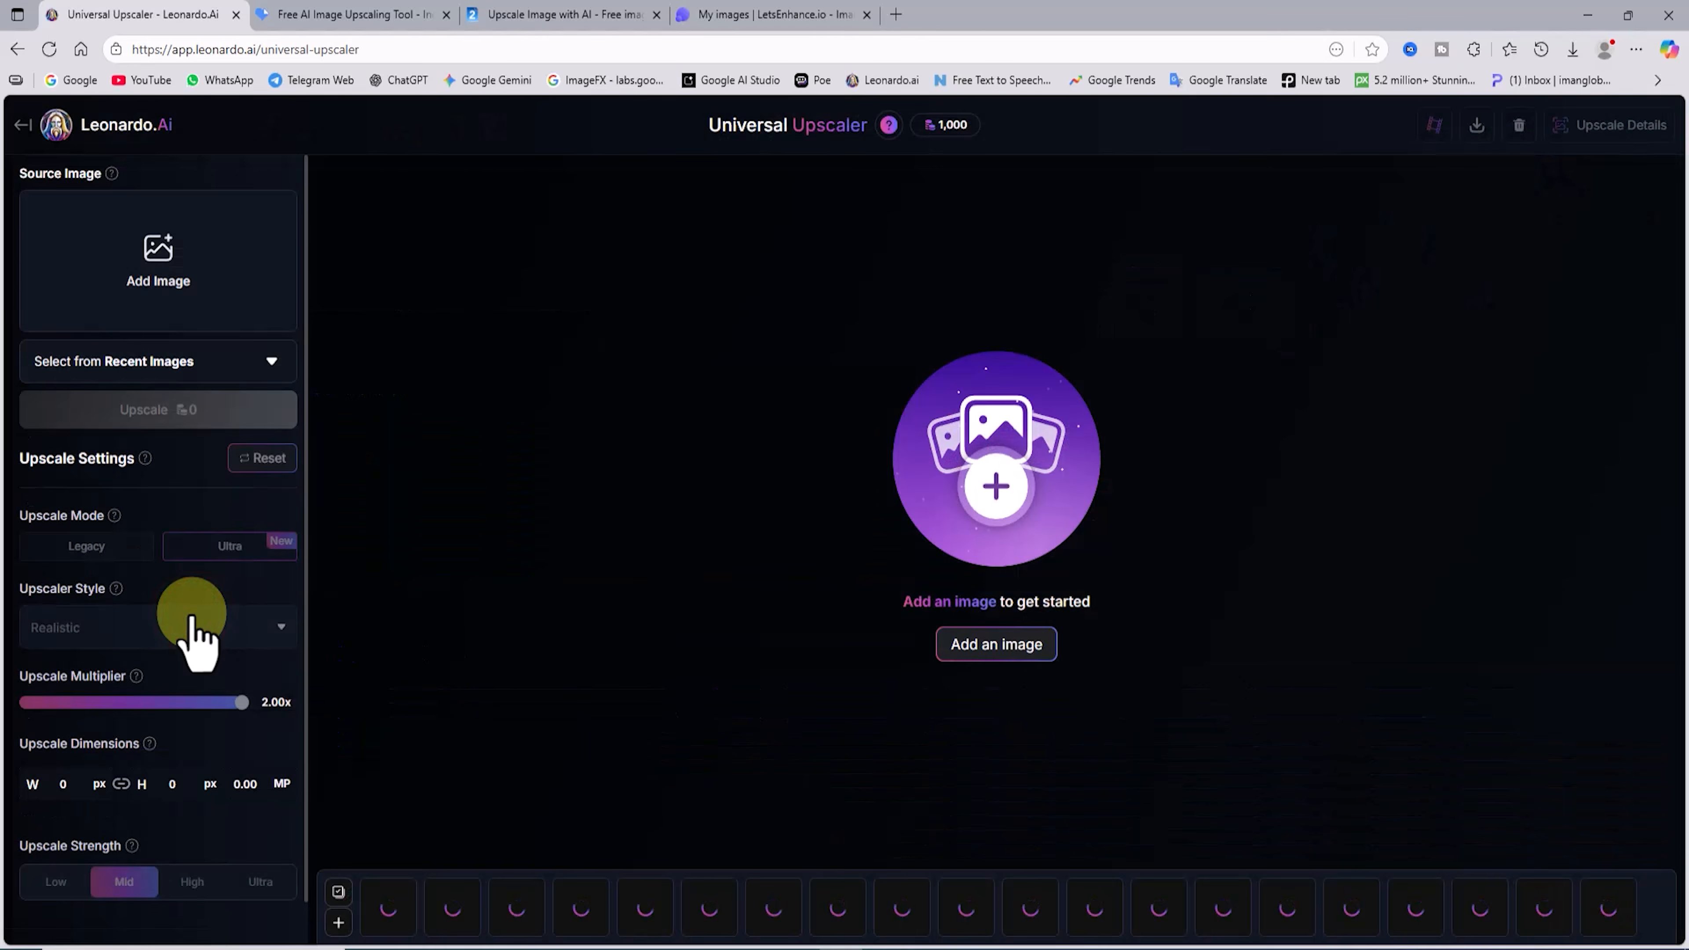
{"action": "left_click", "coordinate": [264, 265]}
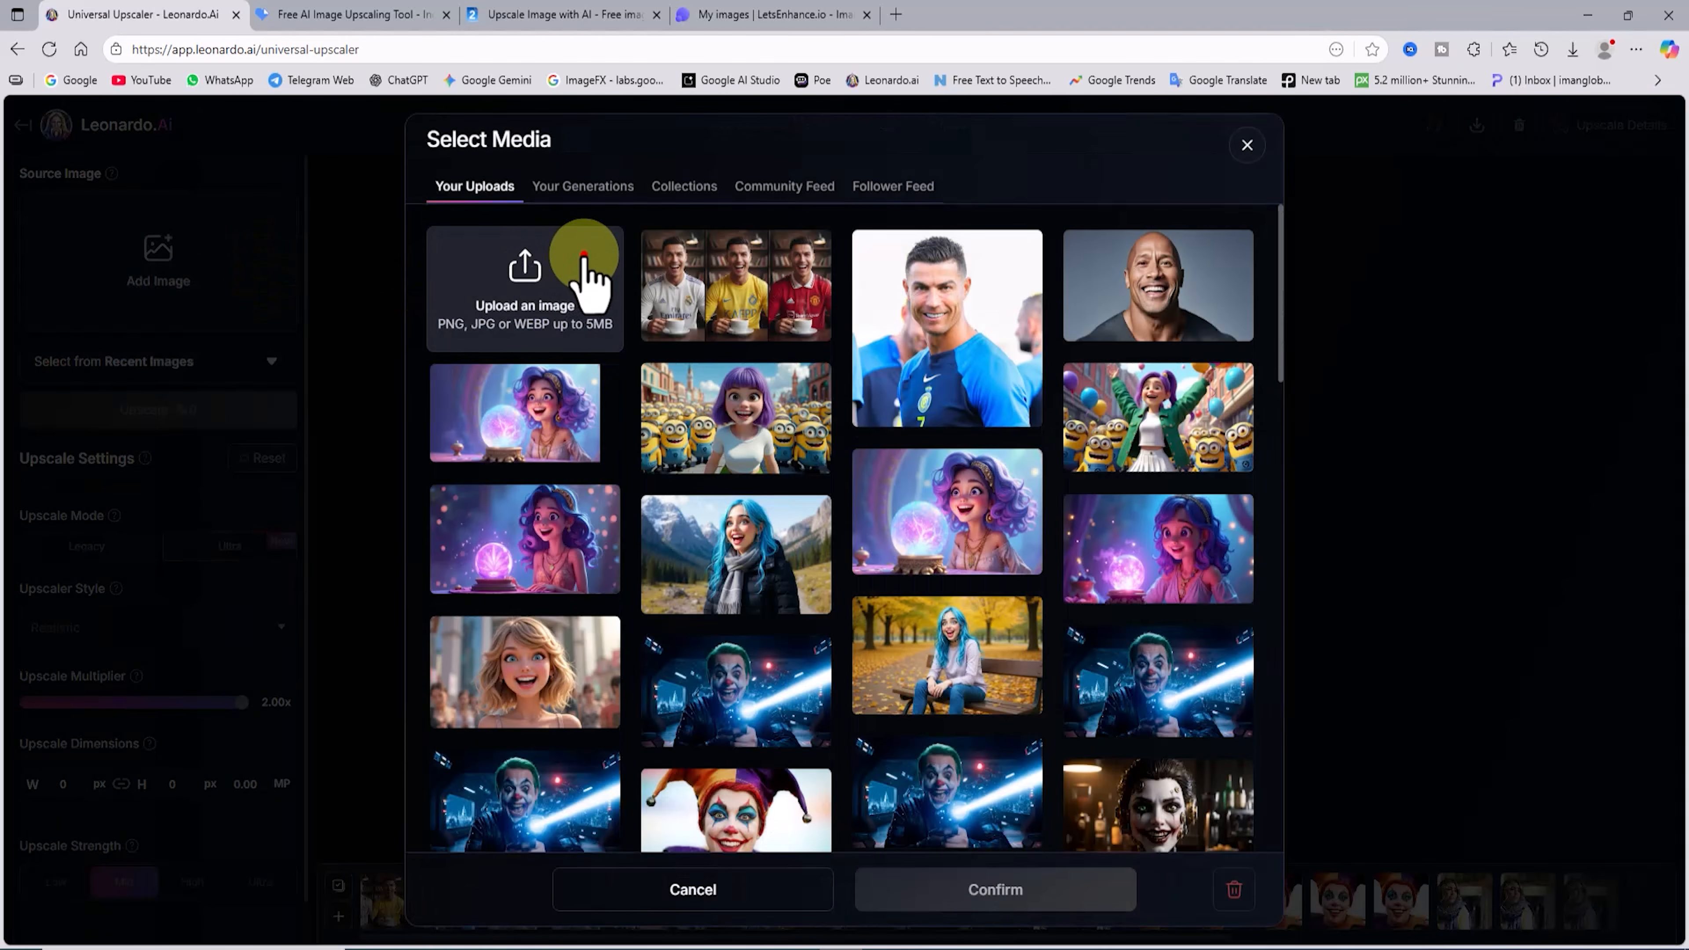
{"action": "left_click", "coordinate": [584, 260]}
{"action": "left_click", "coordinate": [557, 306]}
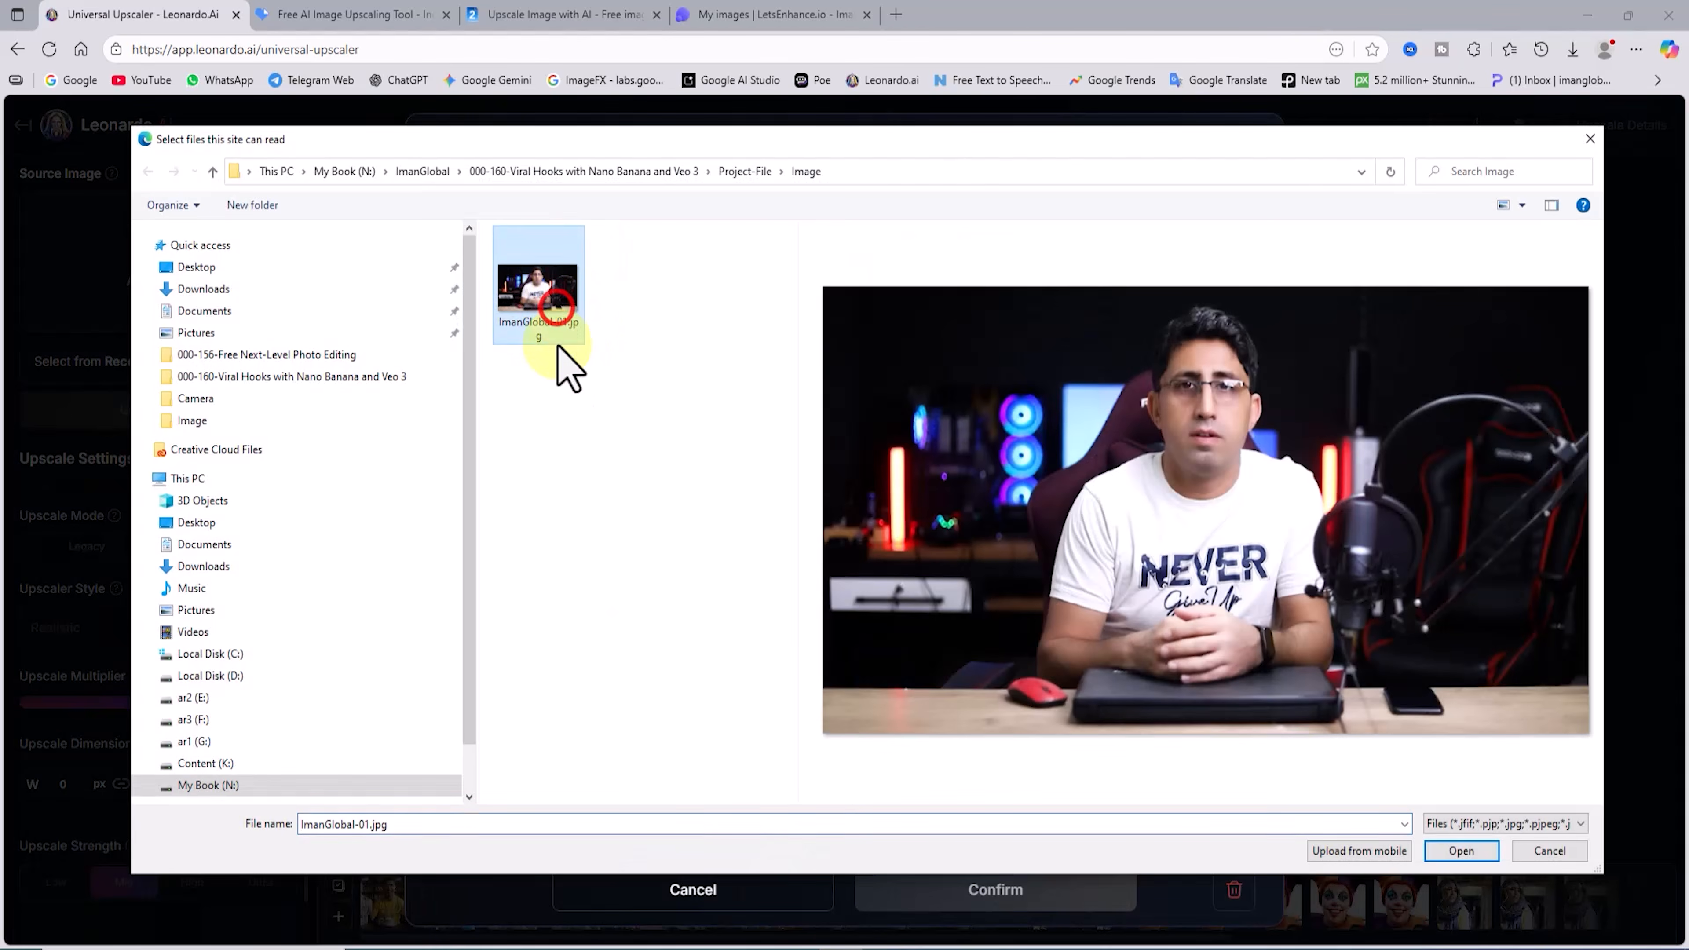
{"action": "left_click", "coordinate": [1470, 851]}
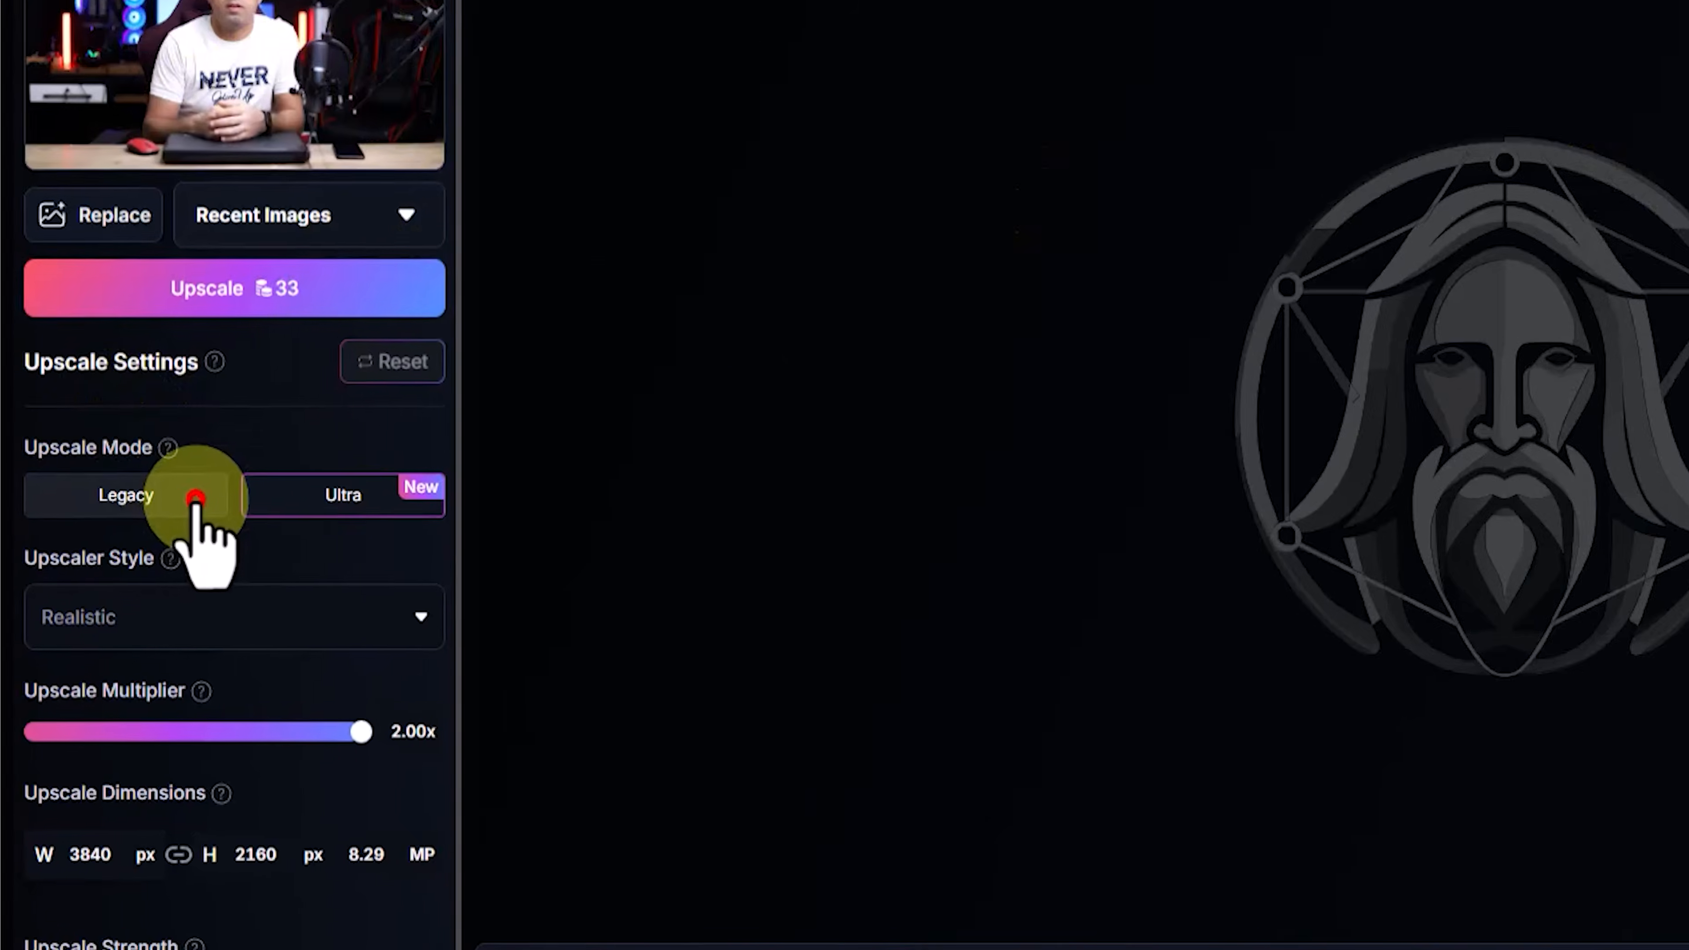
Step: Set the upscale mode to Legacy and upscale the source image
{"action": "left_click", "coordinate": [133, 565]}
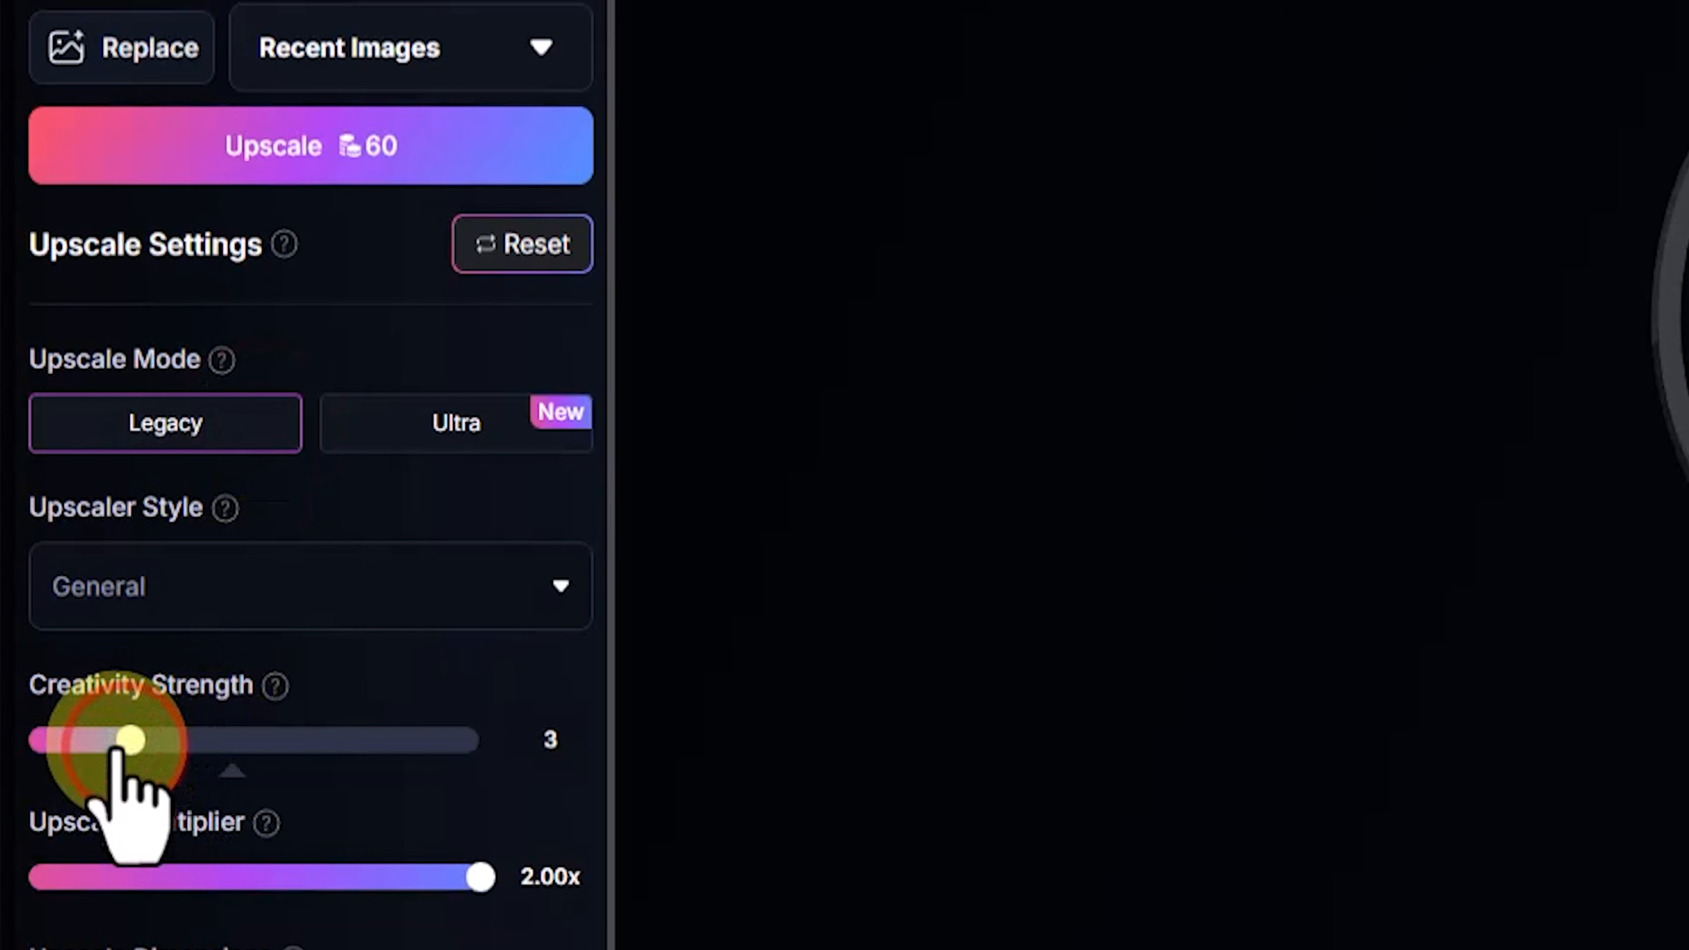
{"action": "left_click", "coordinate": [512, 149]}
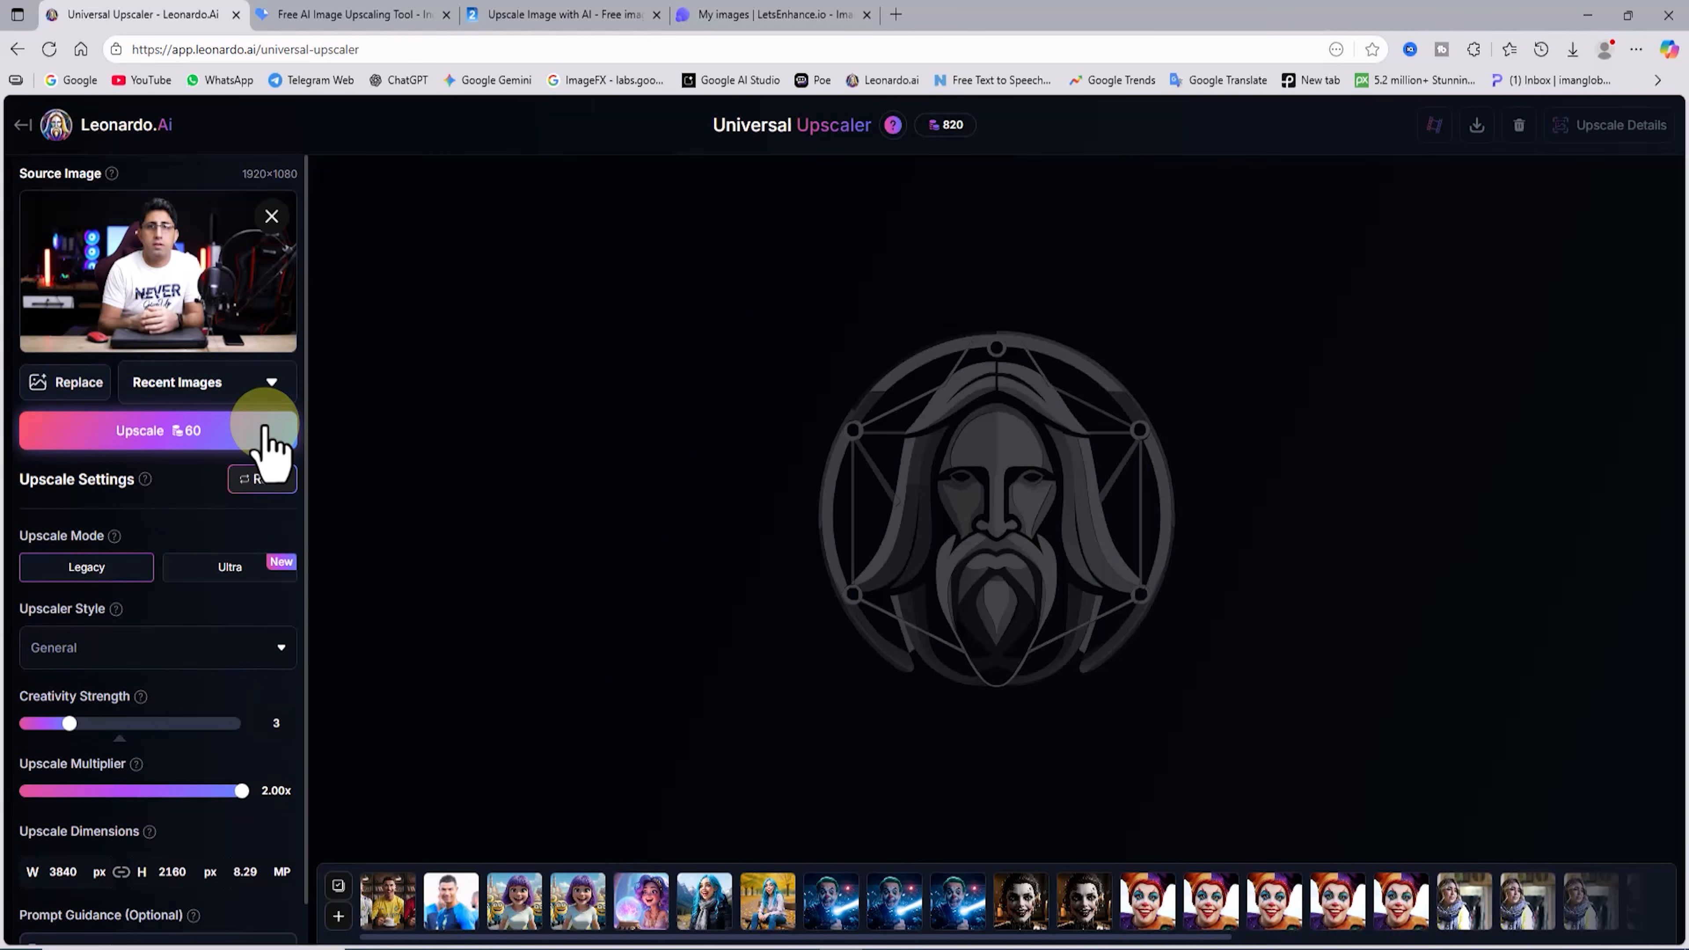
{"action": "left_click", "coordinate": [264, 426]}
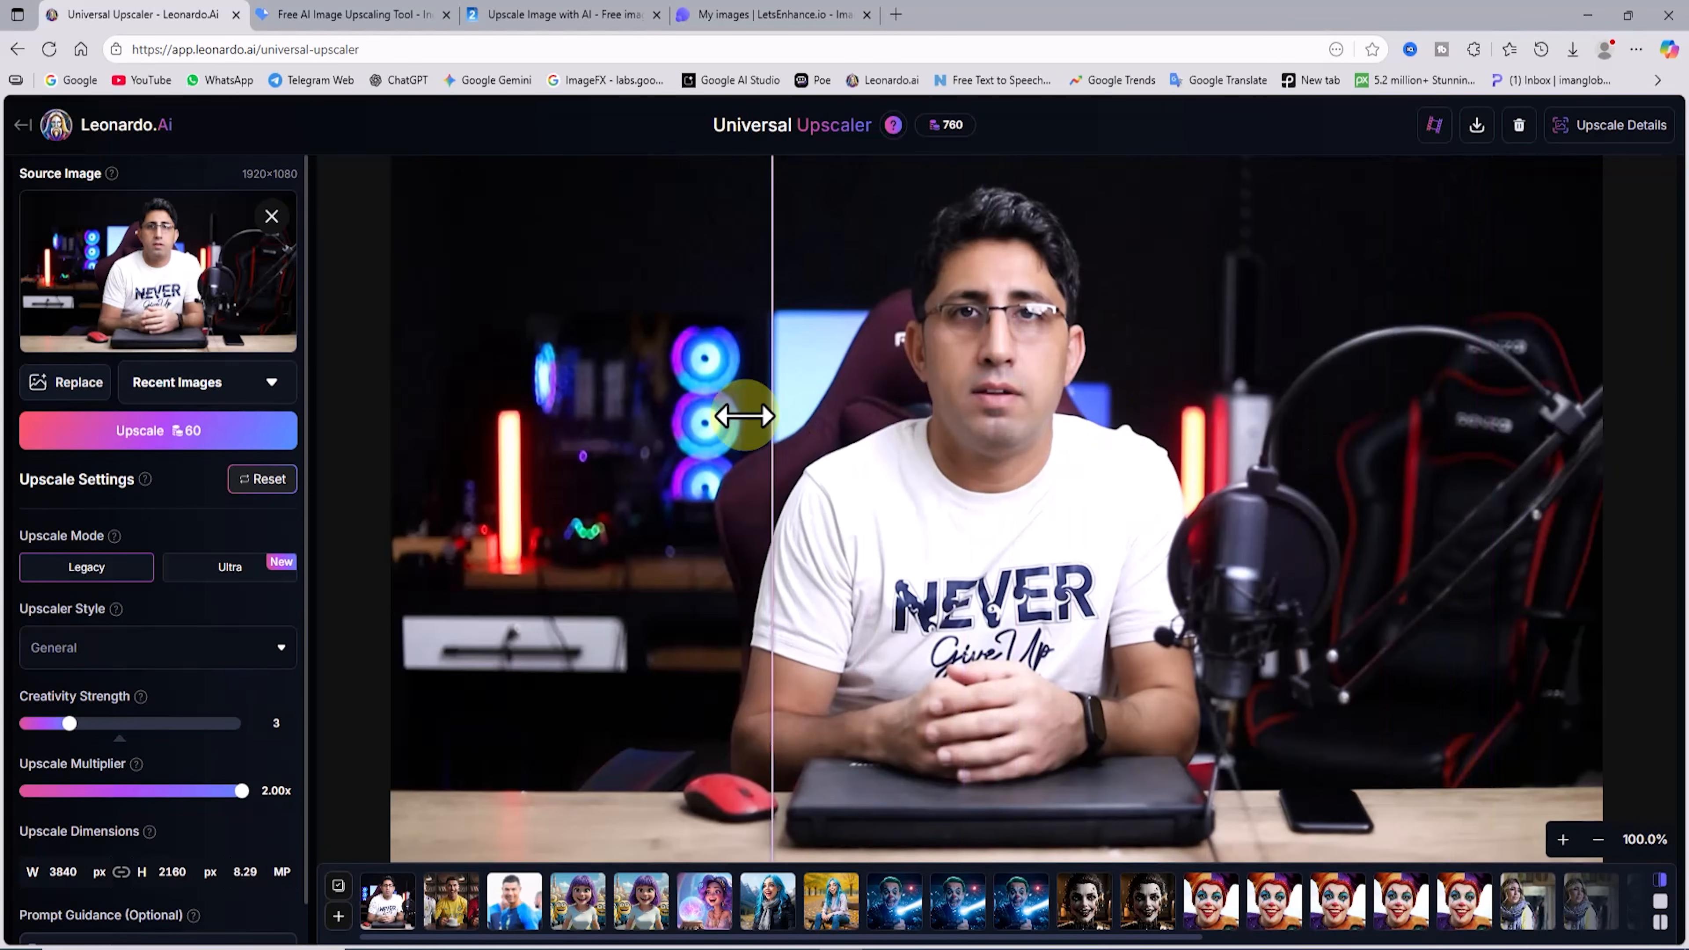
Step: Compare the original and upscaled versions around the face, and download the upscaled image
{"action": "left_click_drag", "start_coordinate": [747, 414], "coordinate": [1023, 329]}
{"action": "scroll", "coordinate": [1023, 330], "scroll_direction": "up", "scroll_amount": 3}
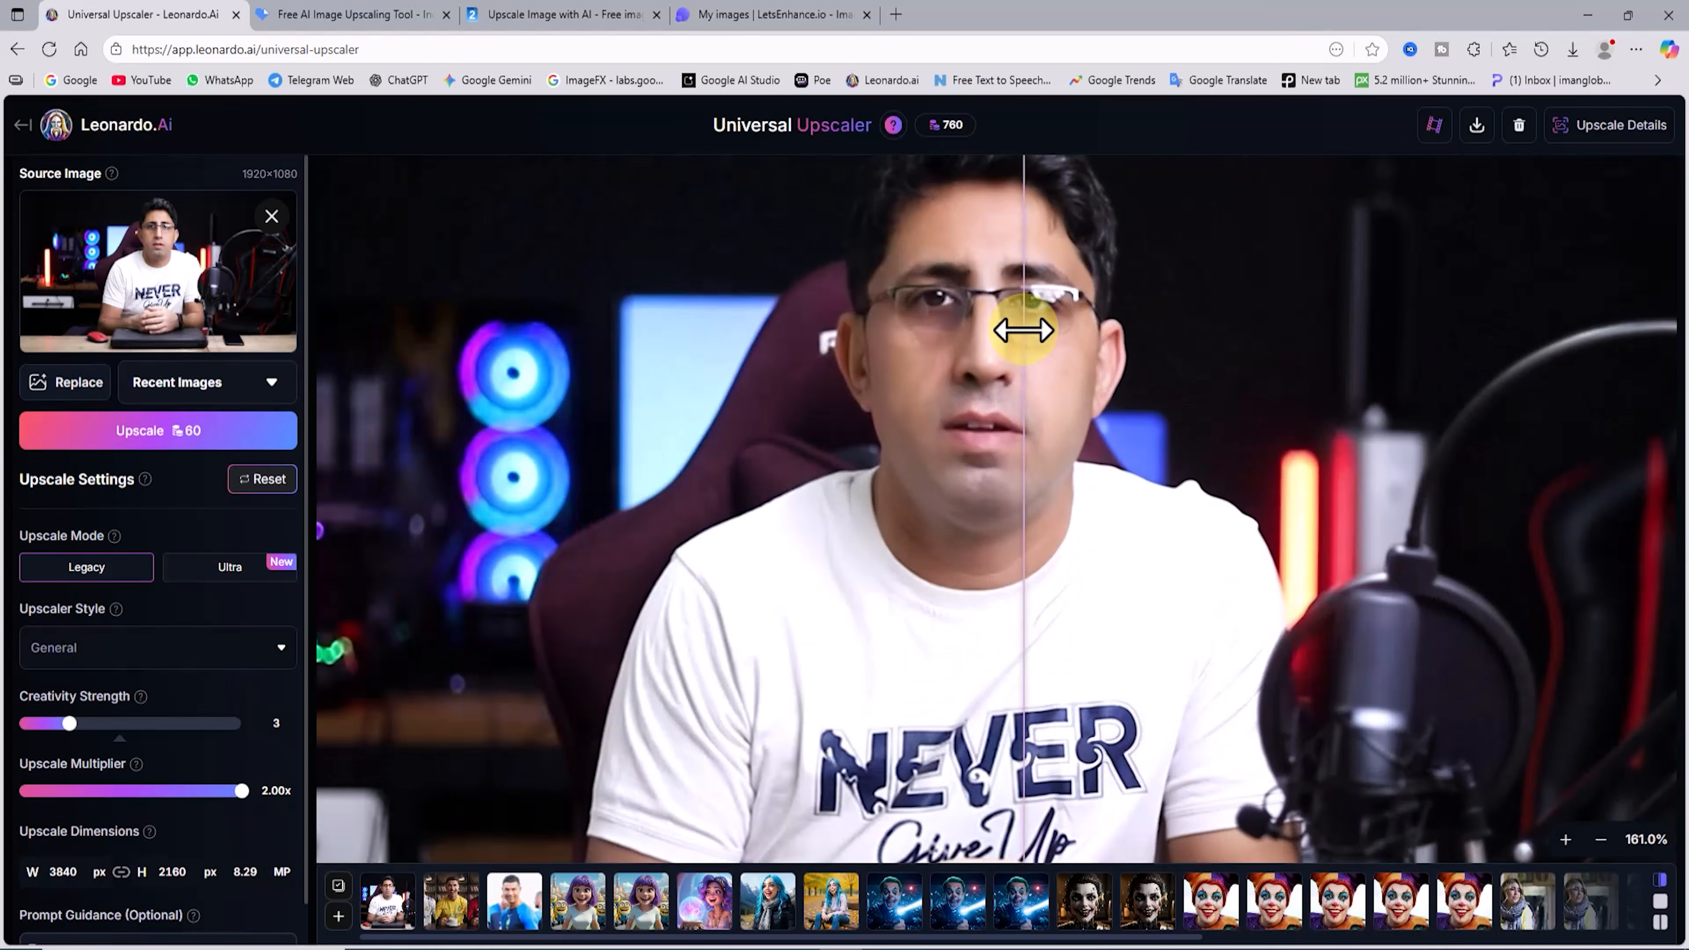
{"action": "scroll", "coordinate": [1024, 329], "scroll_direction": "up", "scroll_amount": 3}
{"action": "scroll", "coordinate": [1105, 452], "scroll_direction": "down", "scroll_amount": 8}
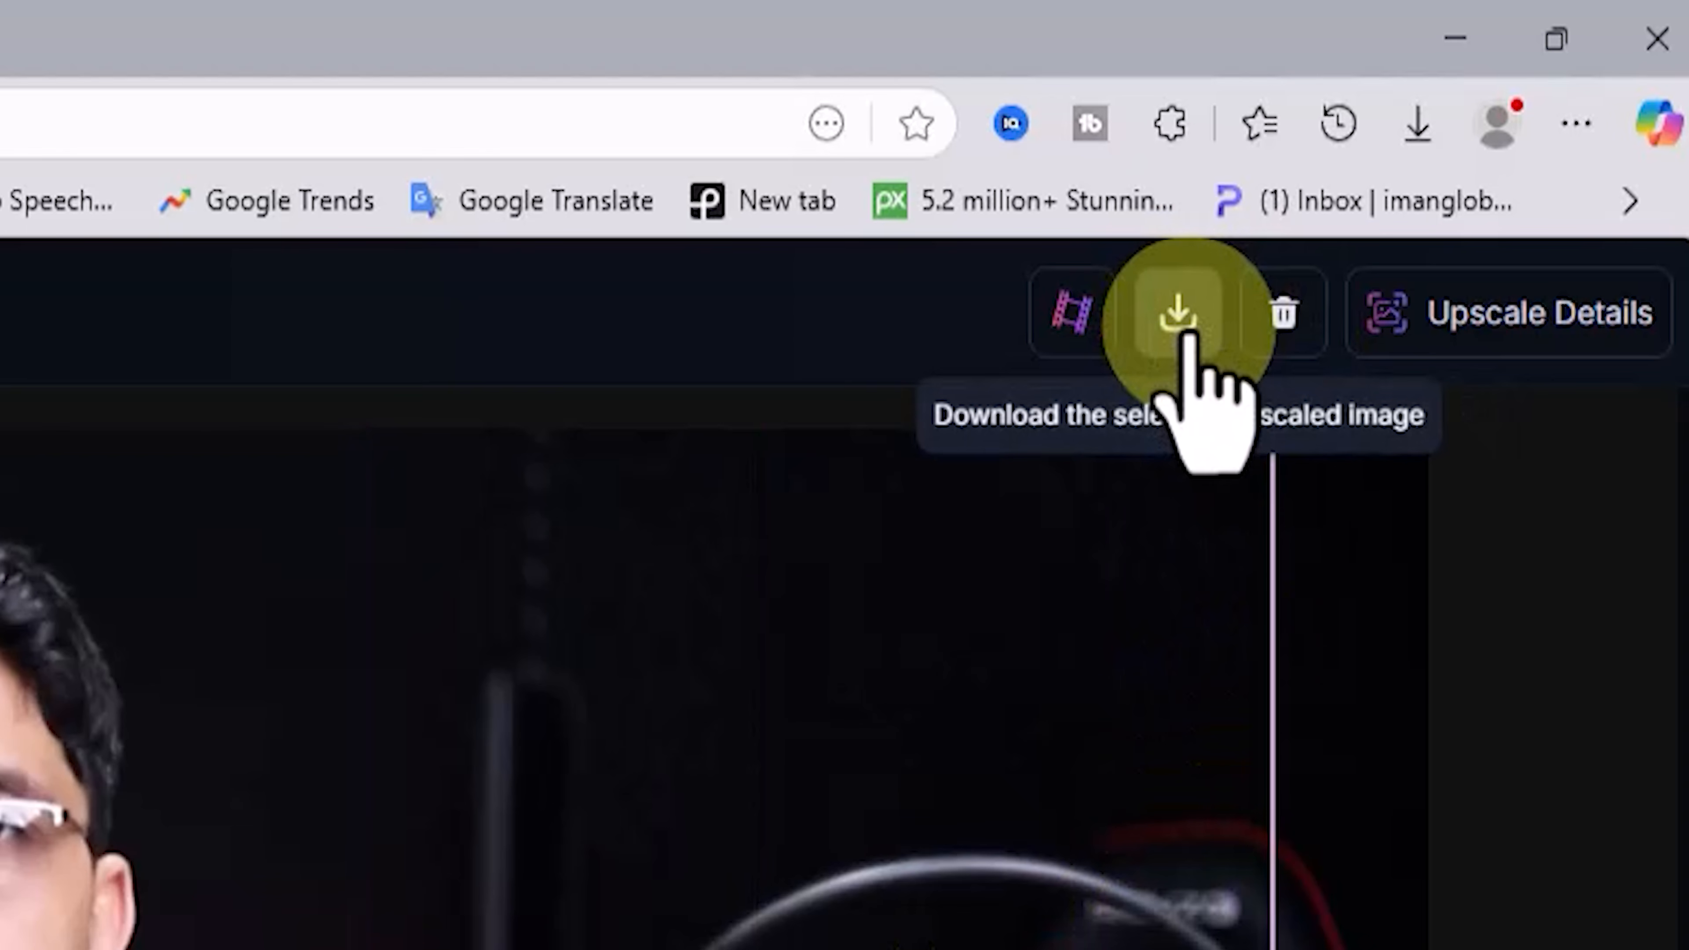
{"action": "left_click", "coordinate": [1185, 336]}
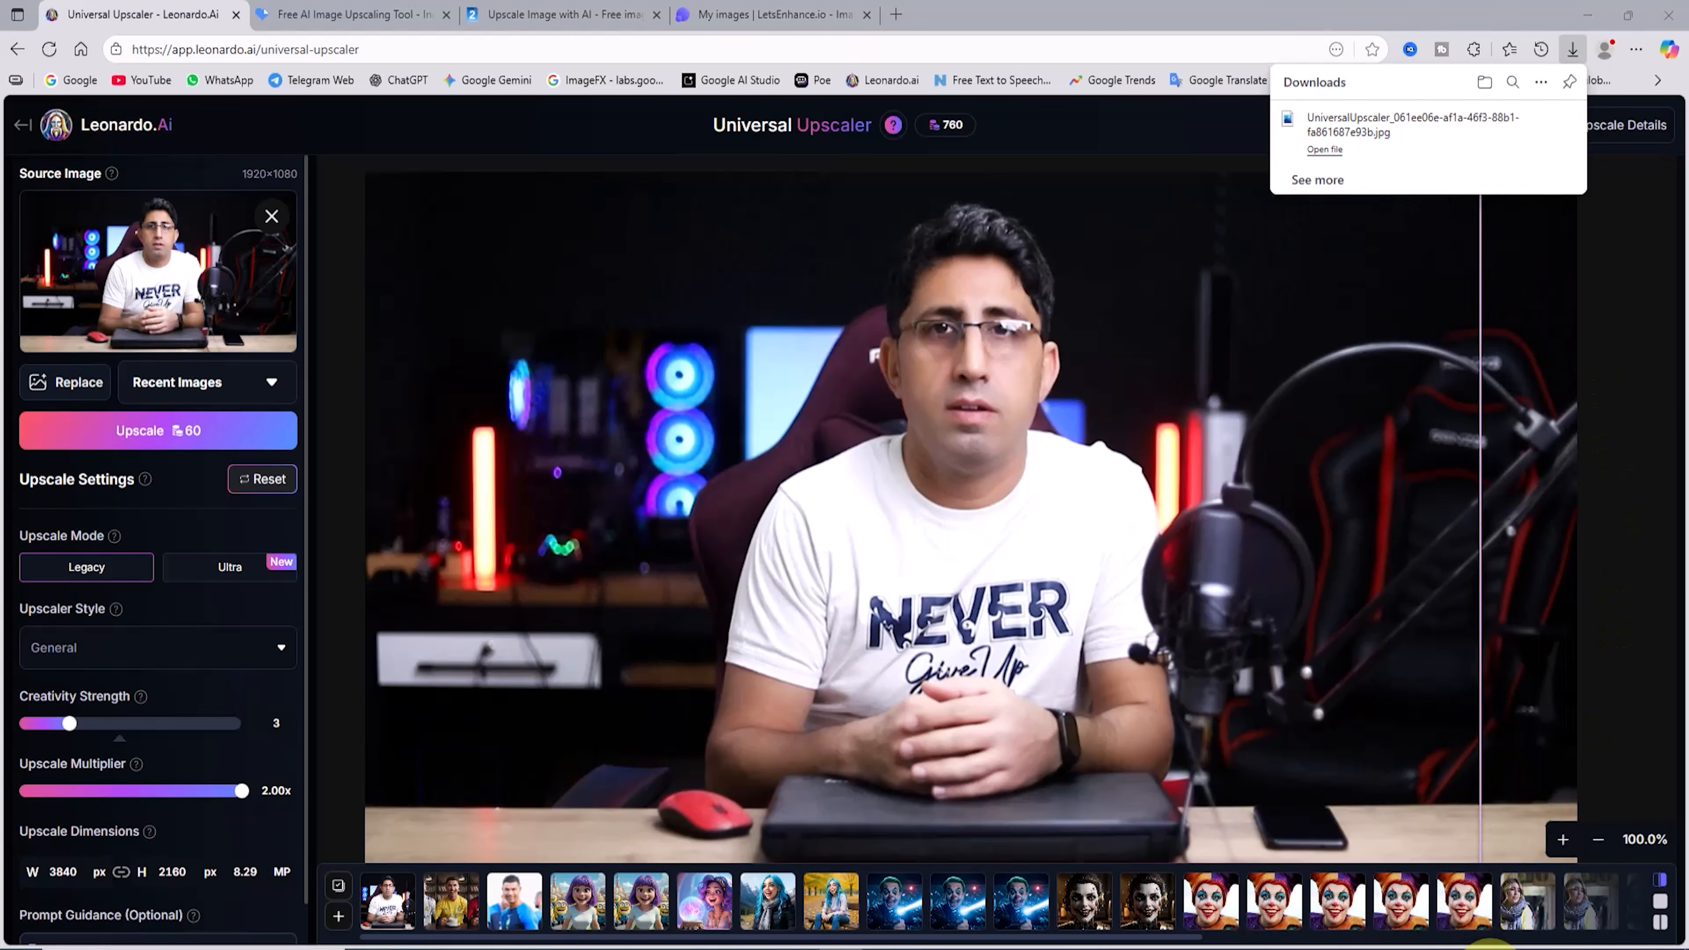
{"action": "left_click", "coordinate": [1282, 454]}
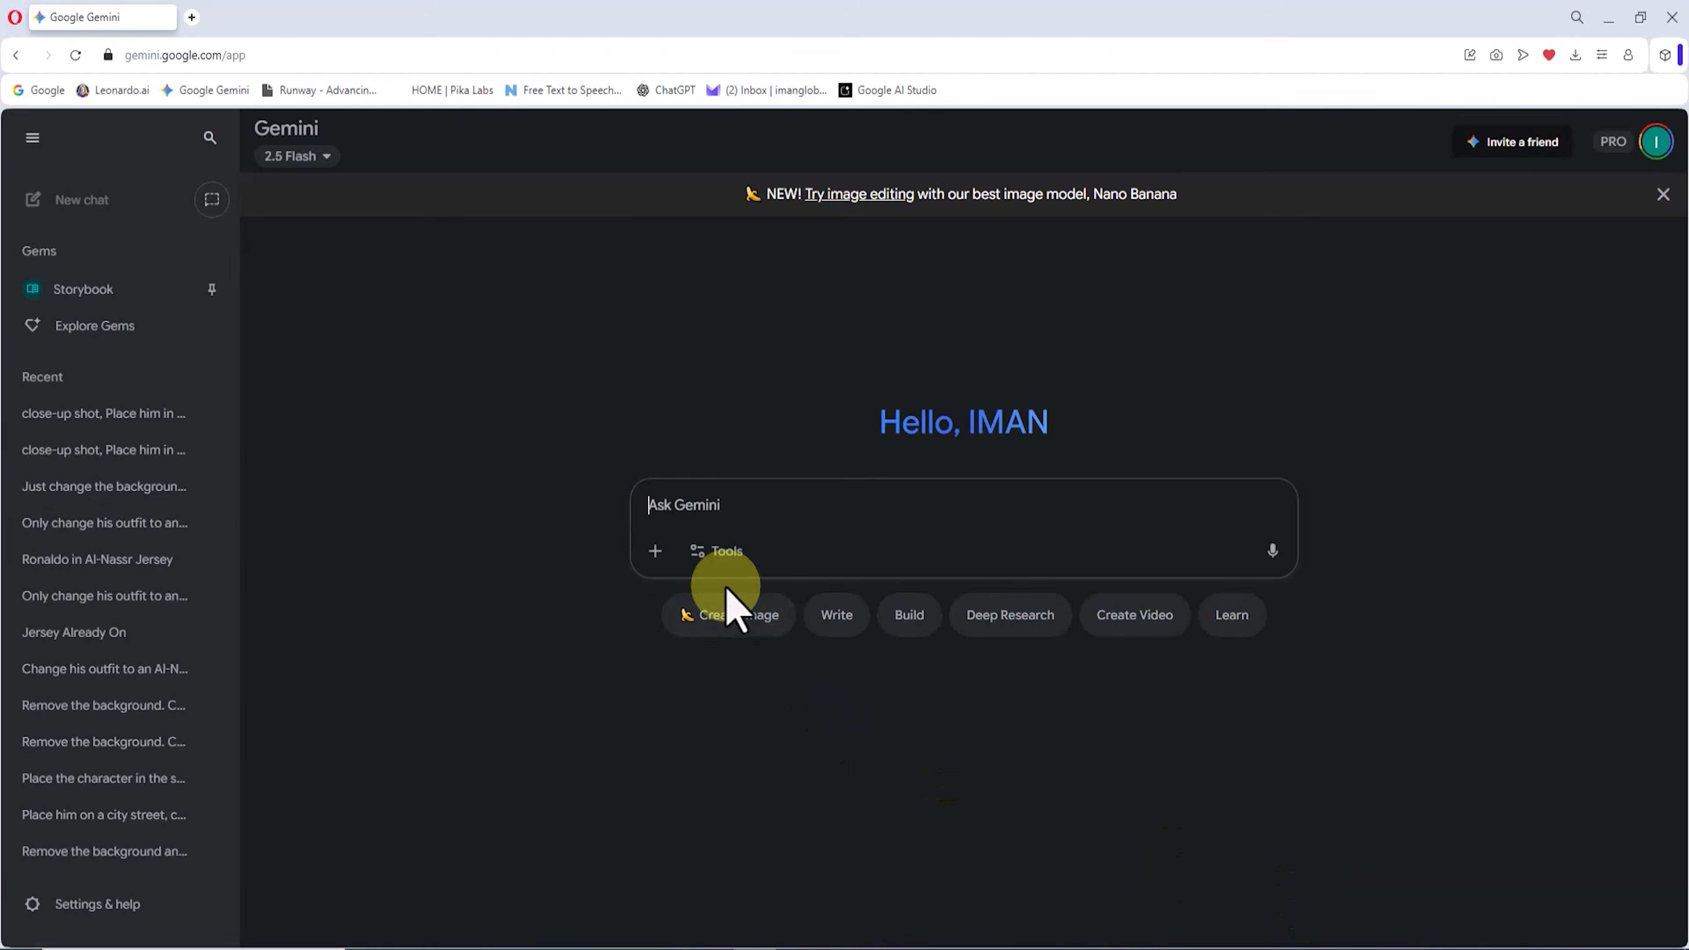
Step: Switch to Gemini, upload the upscaled photo, and request a modern sci-fi robotic character with sleek metallic armor, glowing neon blue and purple lights, realistic cinematic style
{"action": "left_click", "coordinate": [655, 550]}
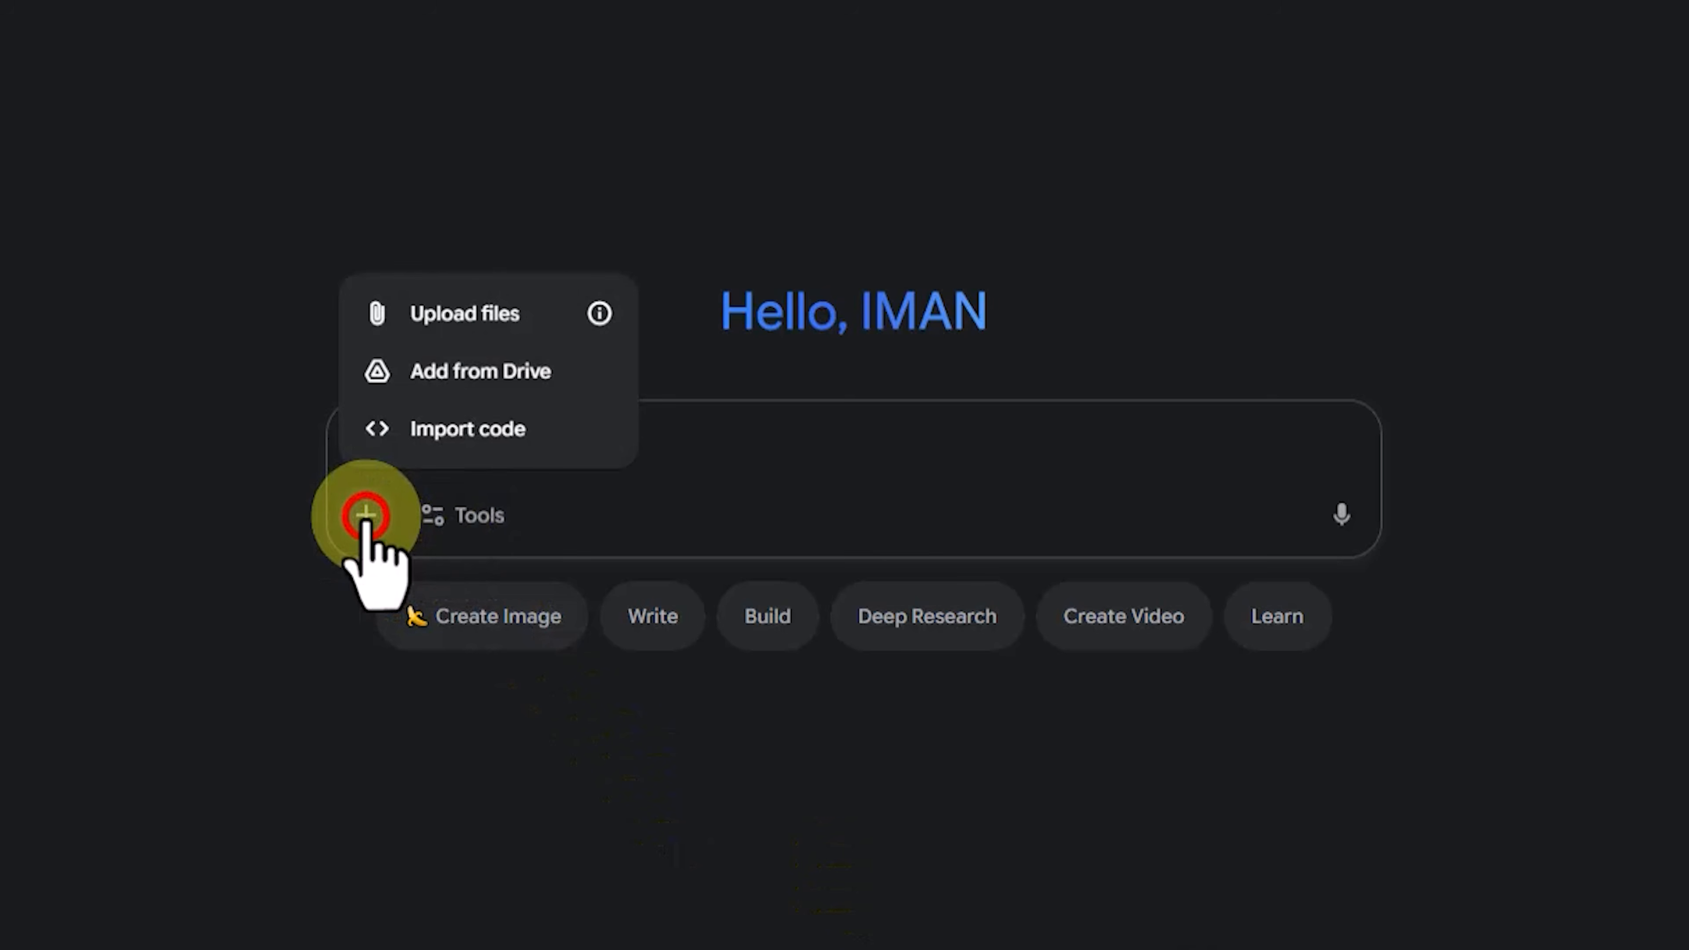
{"action": "left_click", "coordinate": [503, 306]}
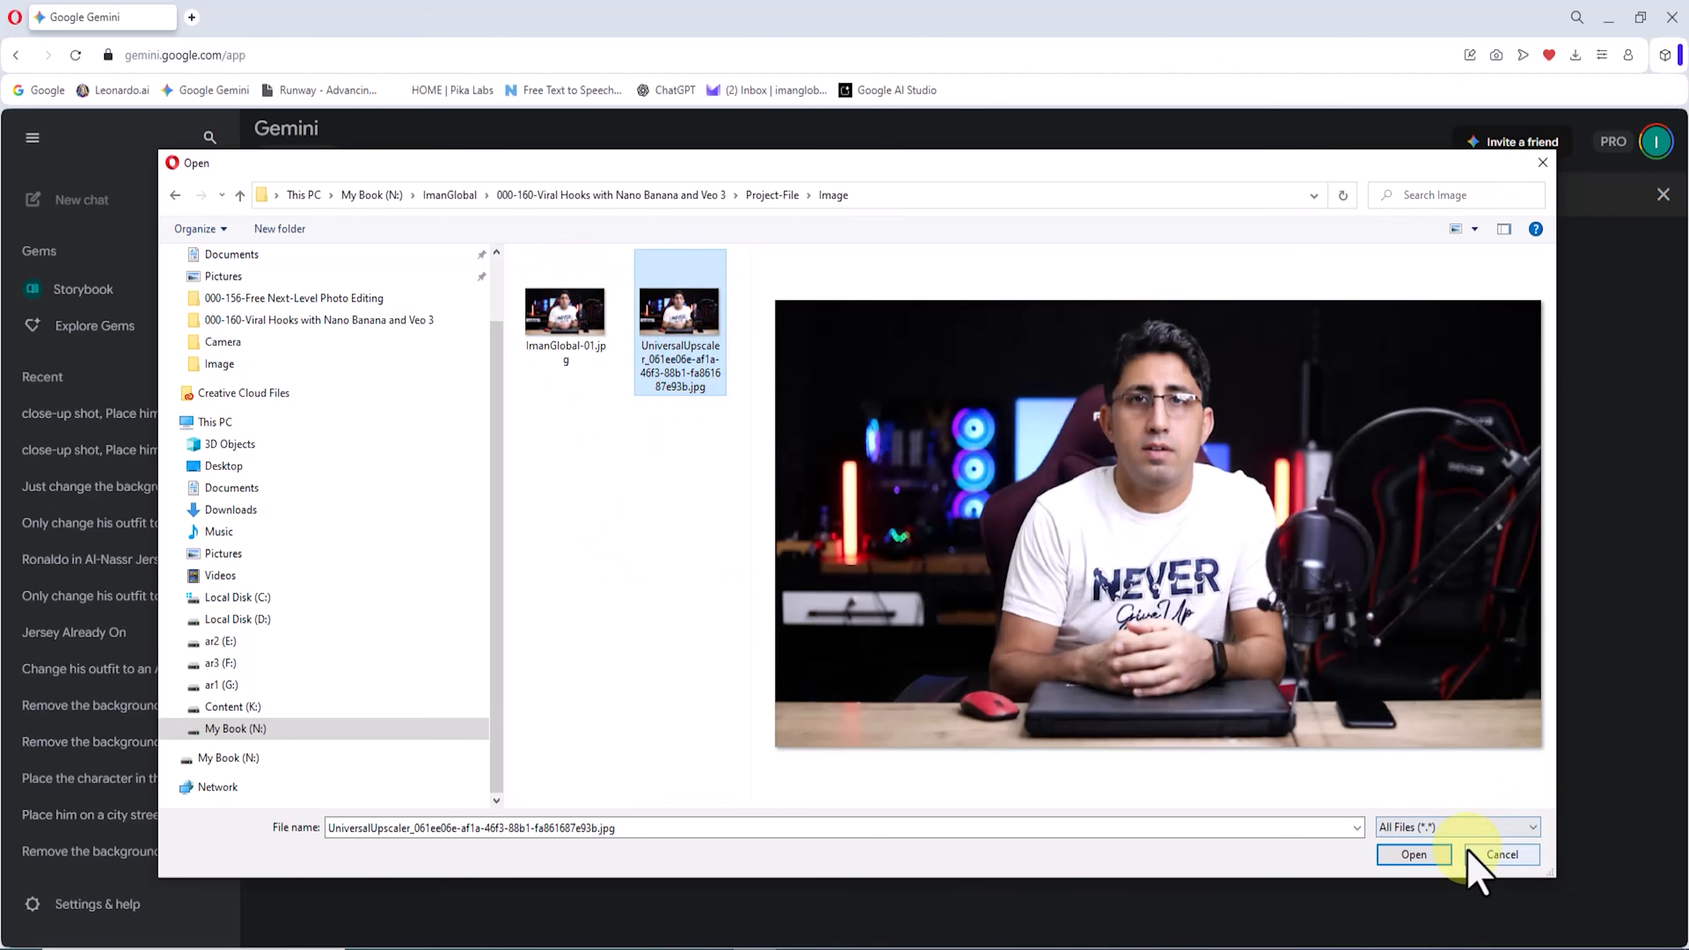
{"action": "left_click", "coordinate": [1414, 854]}
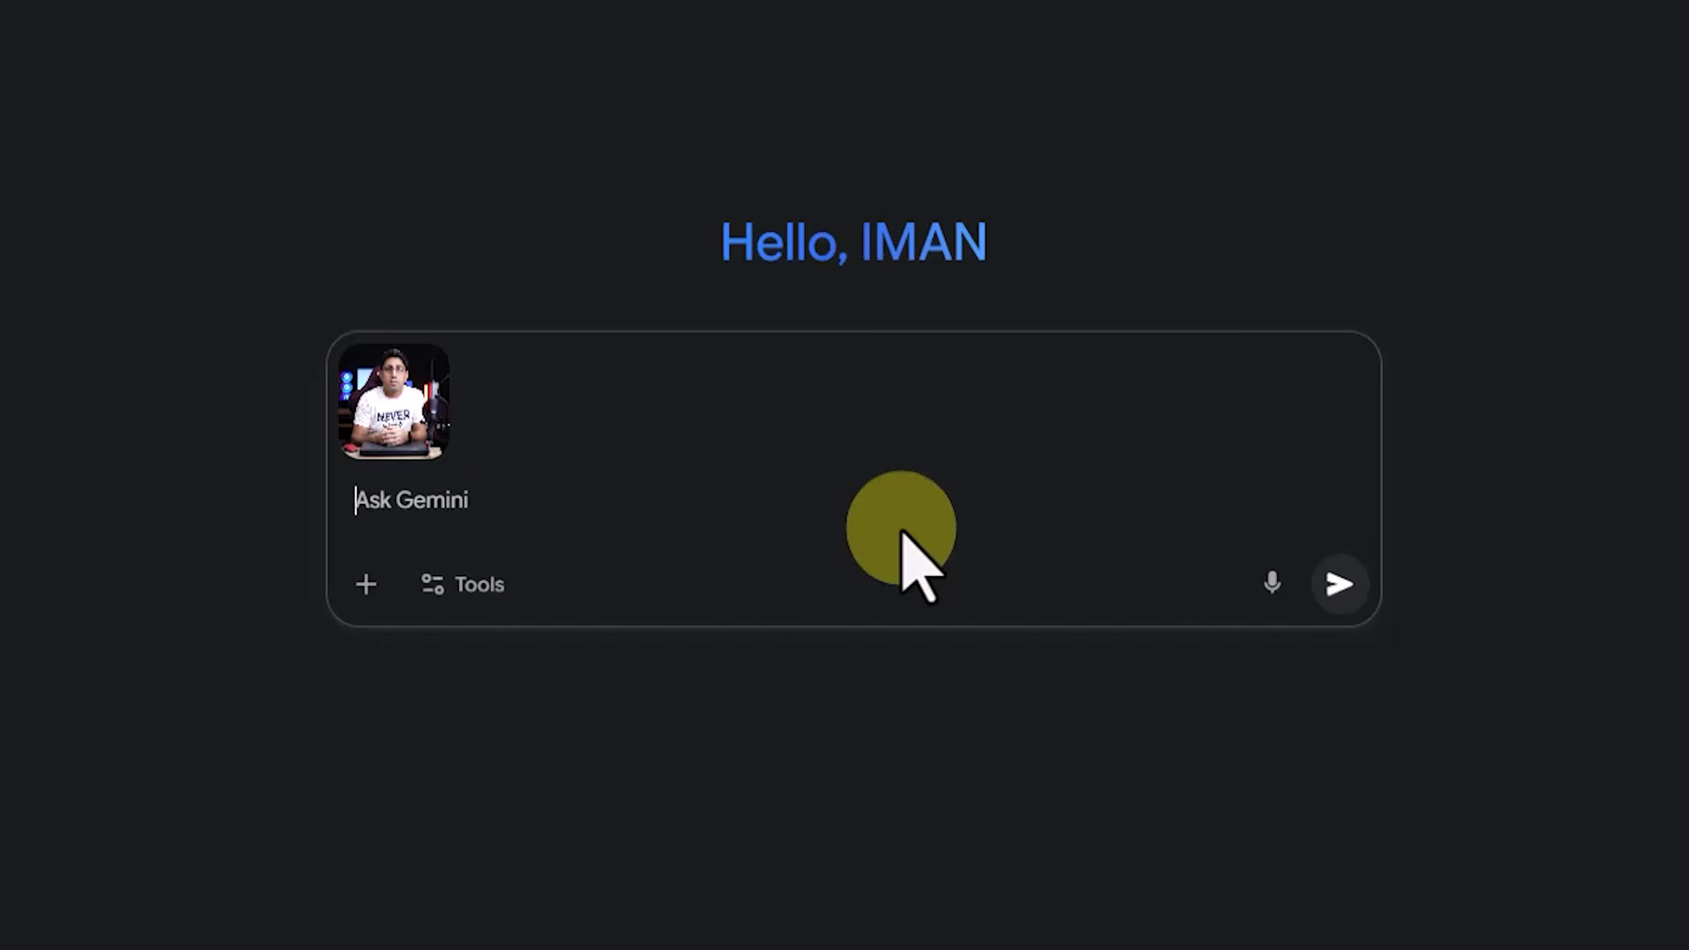
{"action": "type", "text": "Transform the male character into a modern sci-fi robotic character, futuristic design, sleek metallic armor, glowing neon blue and purple lights, realistic cinematic style."}
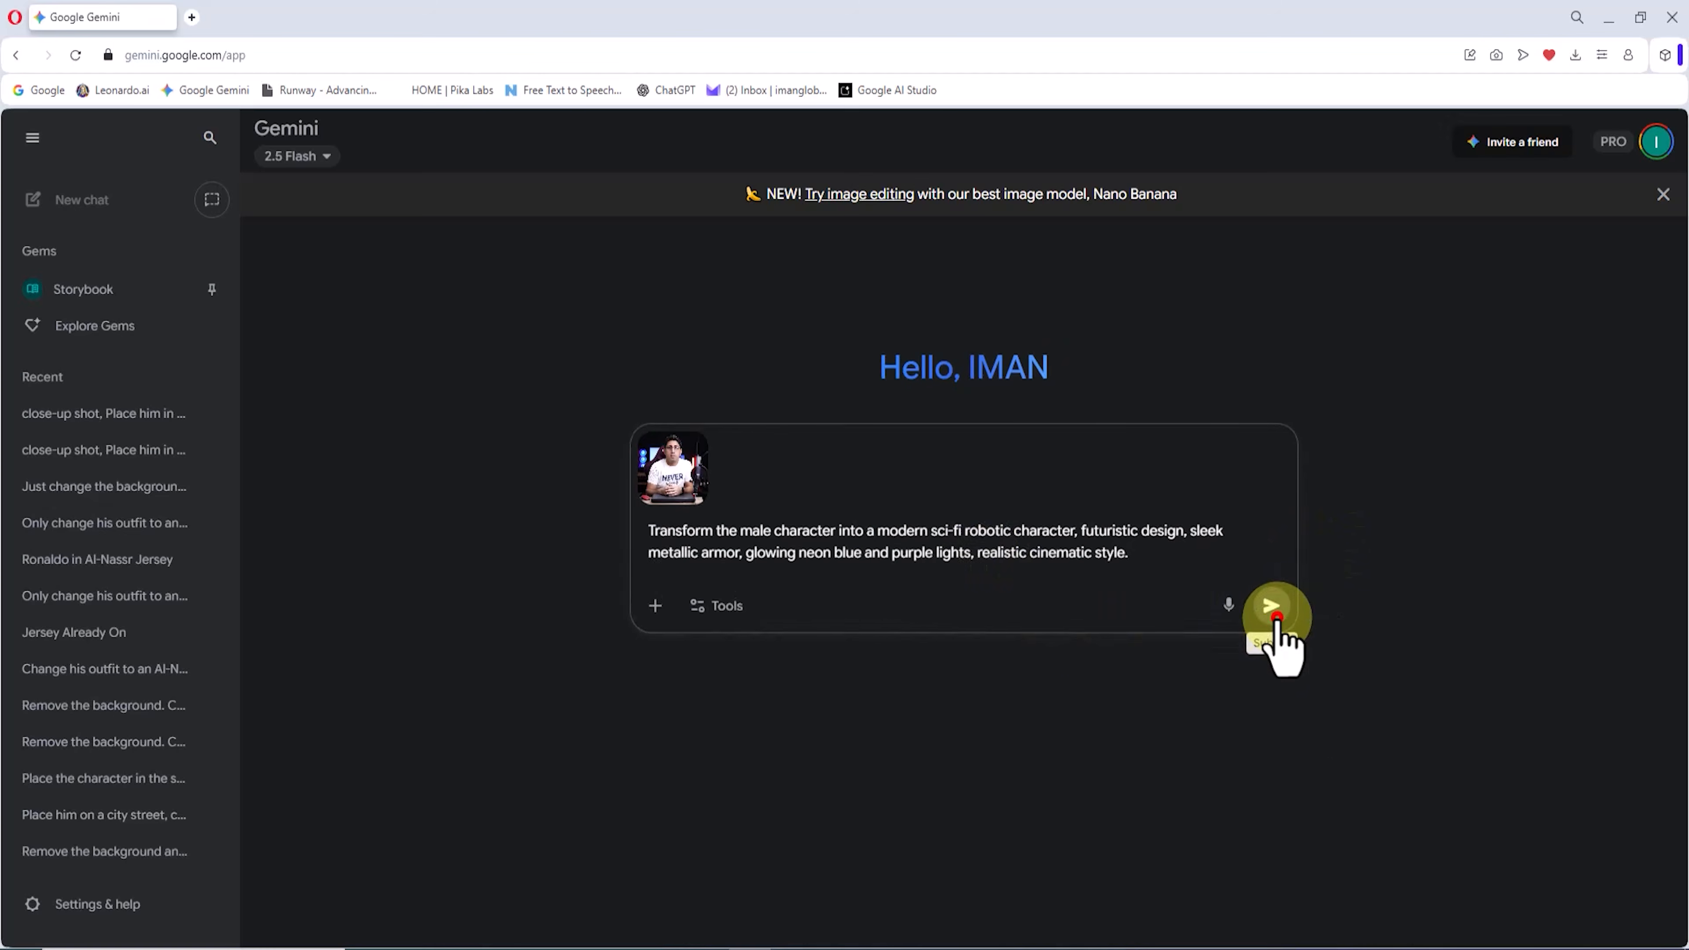
{"action": "left_click", "coordinate": [1342, 609]}
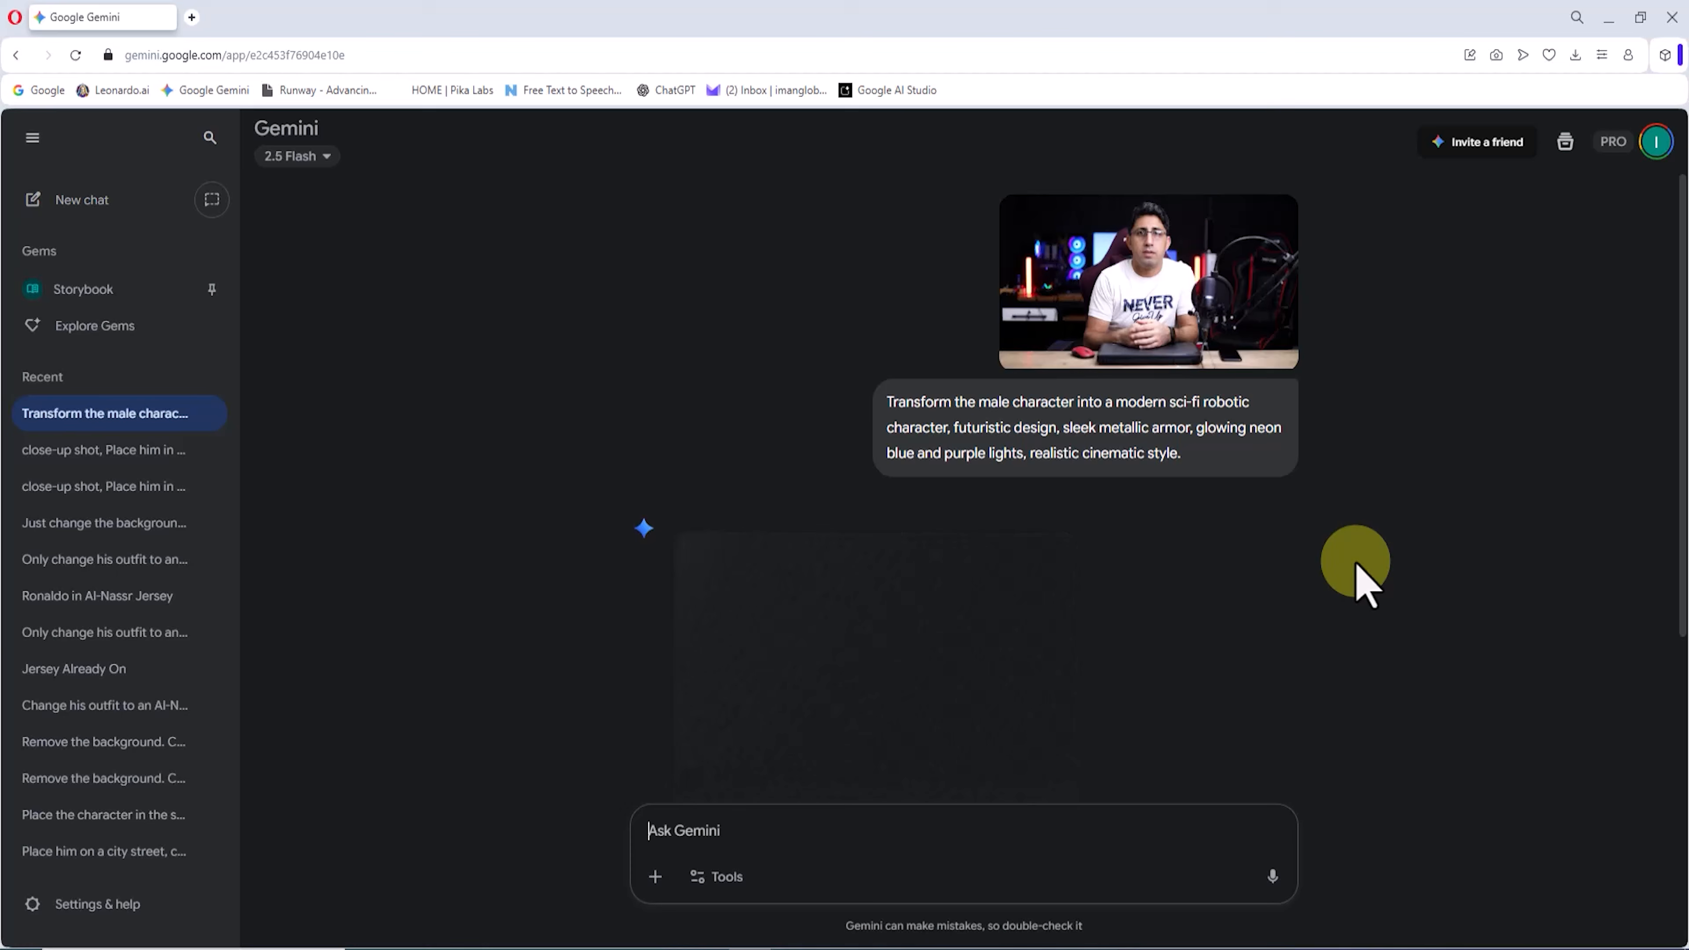
Step: Download the generated robot image at full size and open it to inspect its details up close
{"action": "left_click", "coordinate": [1033, 657]}
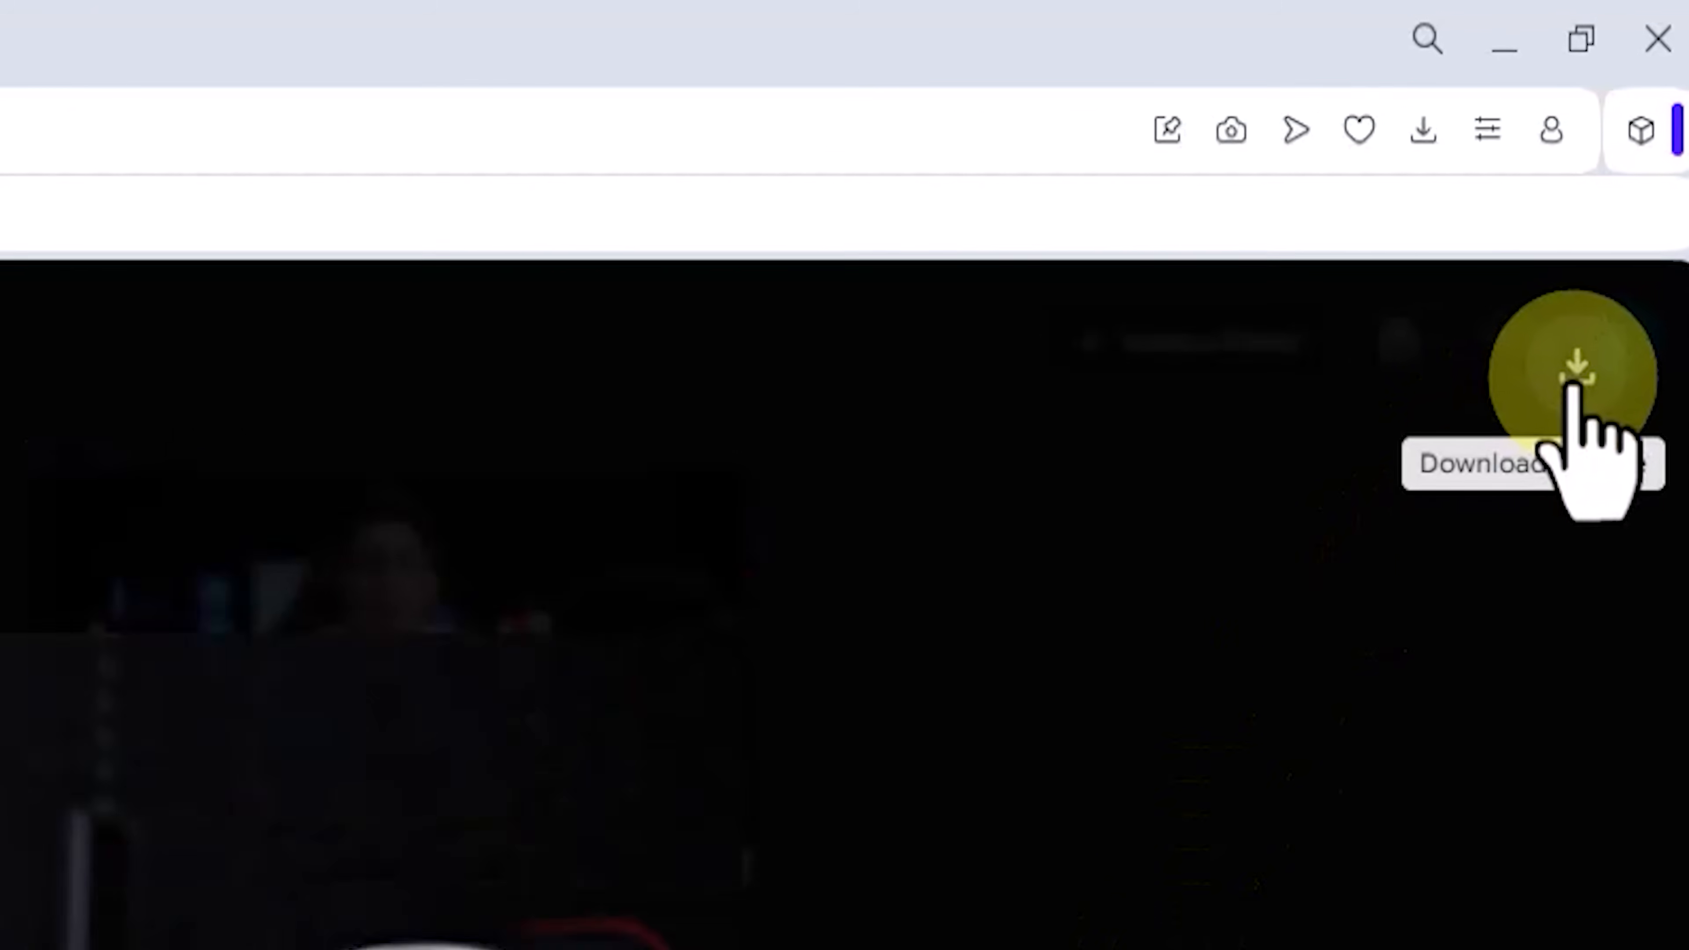
{"action": "left_click", "coordinate": [1638, 152]}
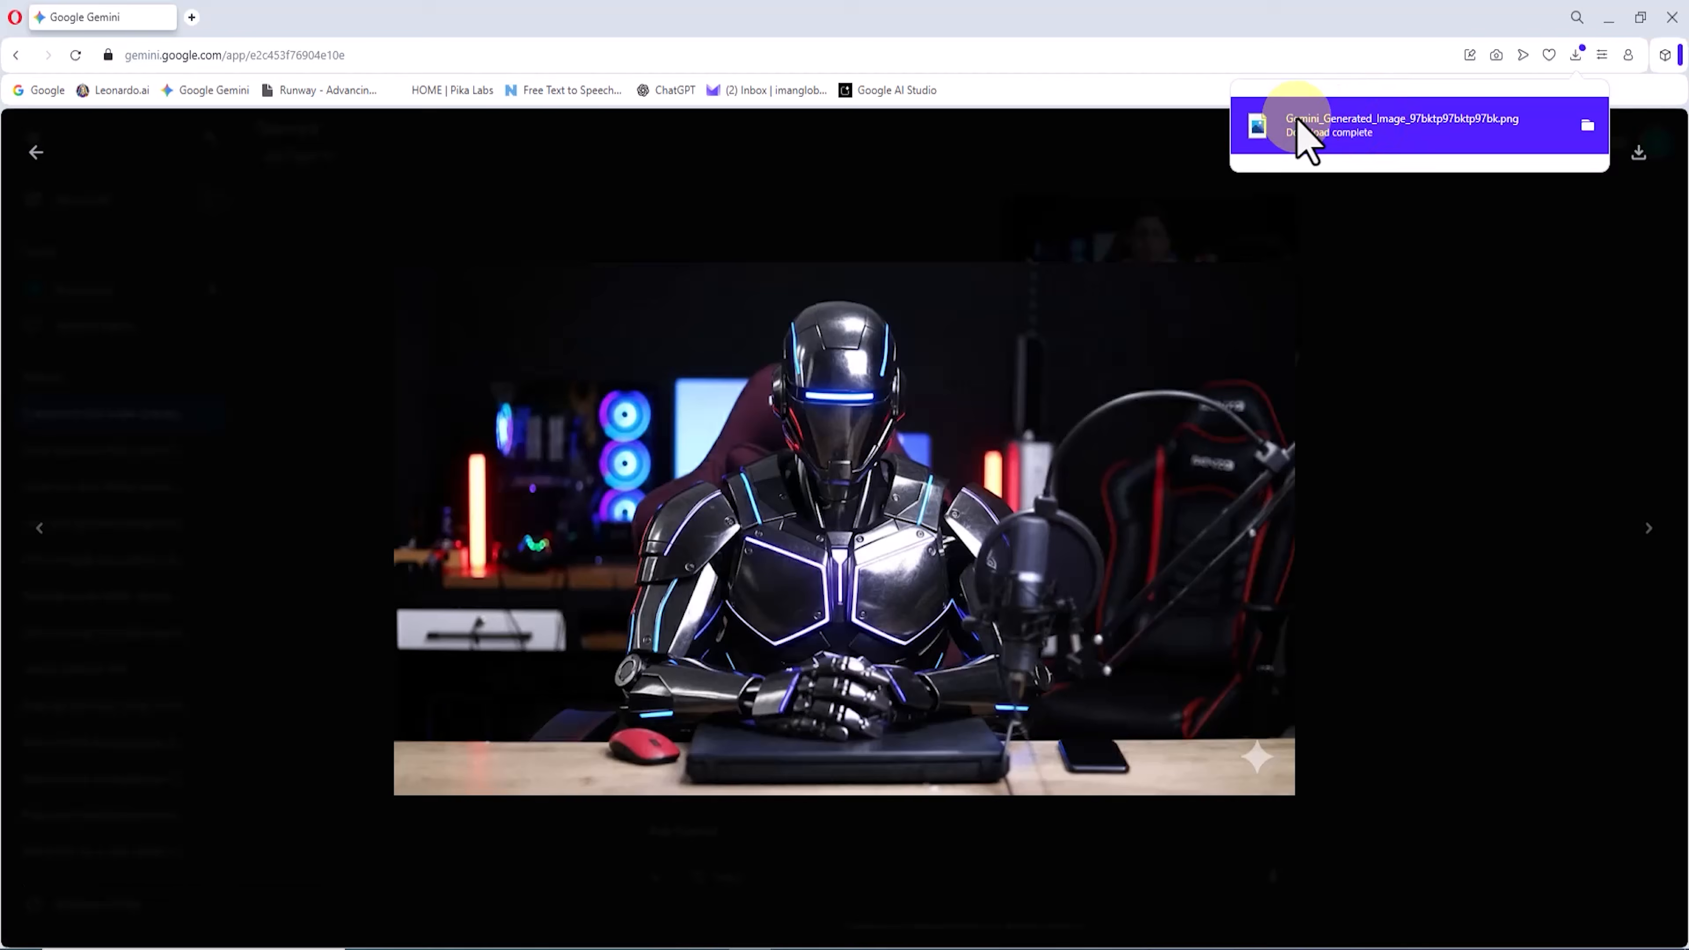
{"action": "left_click", "coordinate": [1298, 136]}
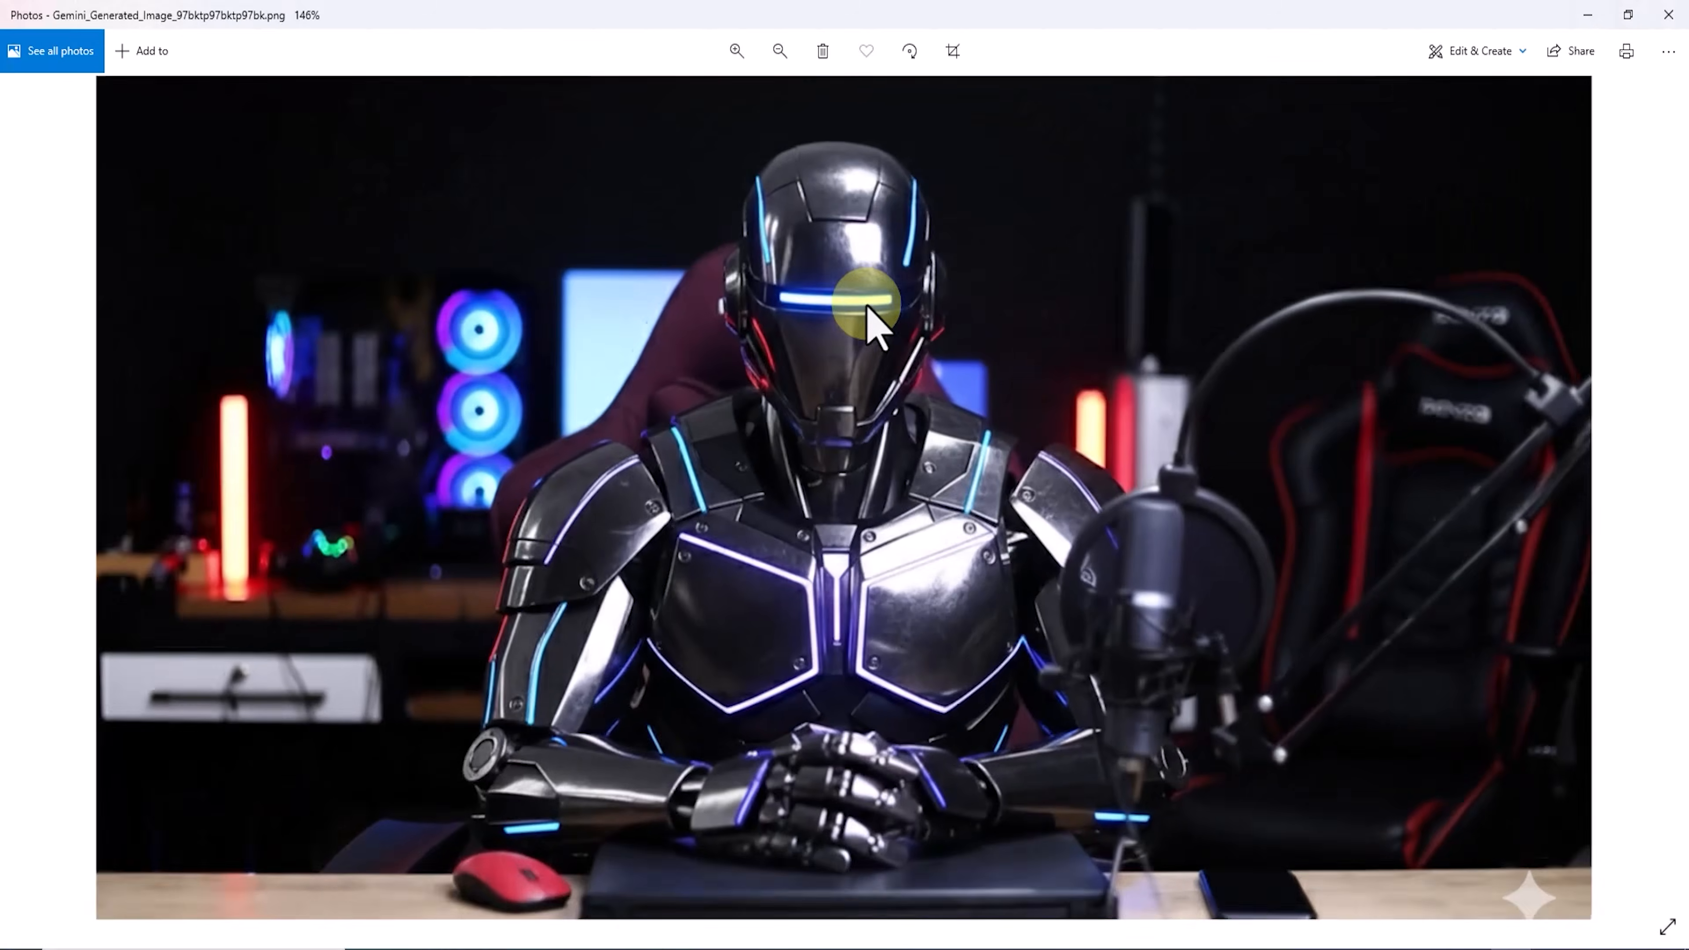
{"action": "scroll", "coordinate": [871, 310], "scroll_direction": "up", "scroll_amount": 3}
{"action": "left_click_drag", "start_coordinate": [917, 318], "coordinate": [784, 52]}
{"action": "scroll", "coordinate": [875, 389], "scroll_direction": "down", "scroll_amount": 5}
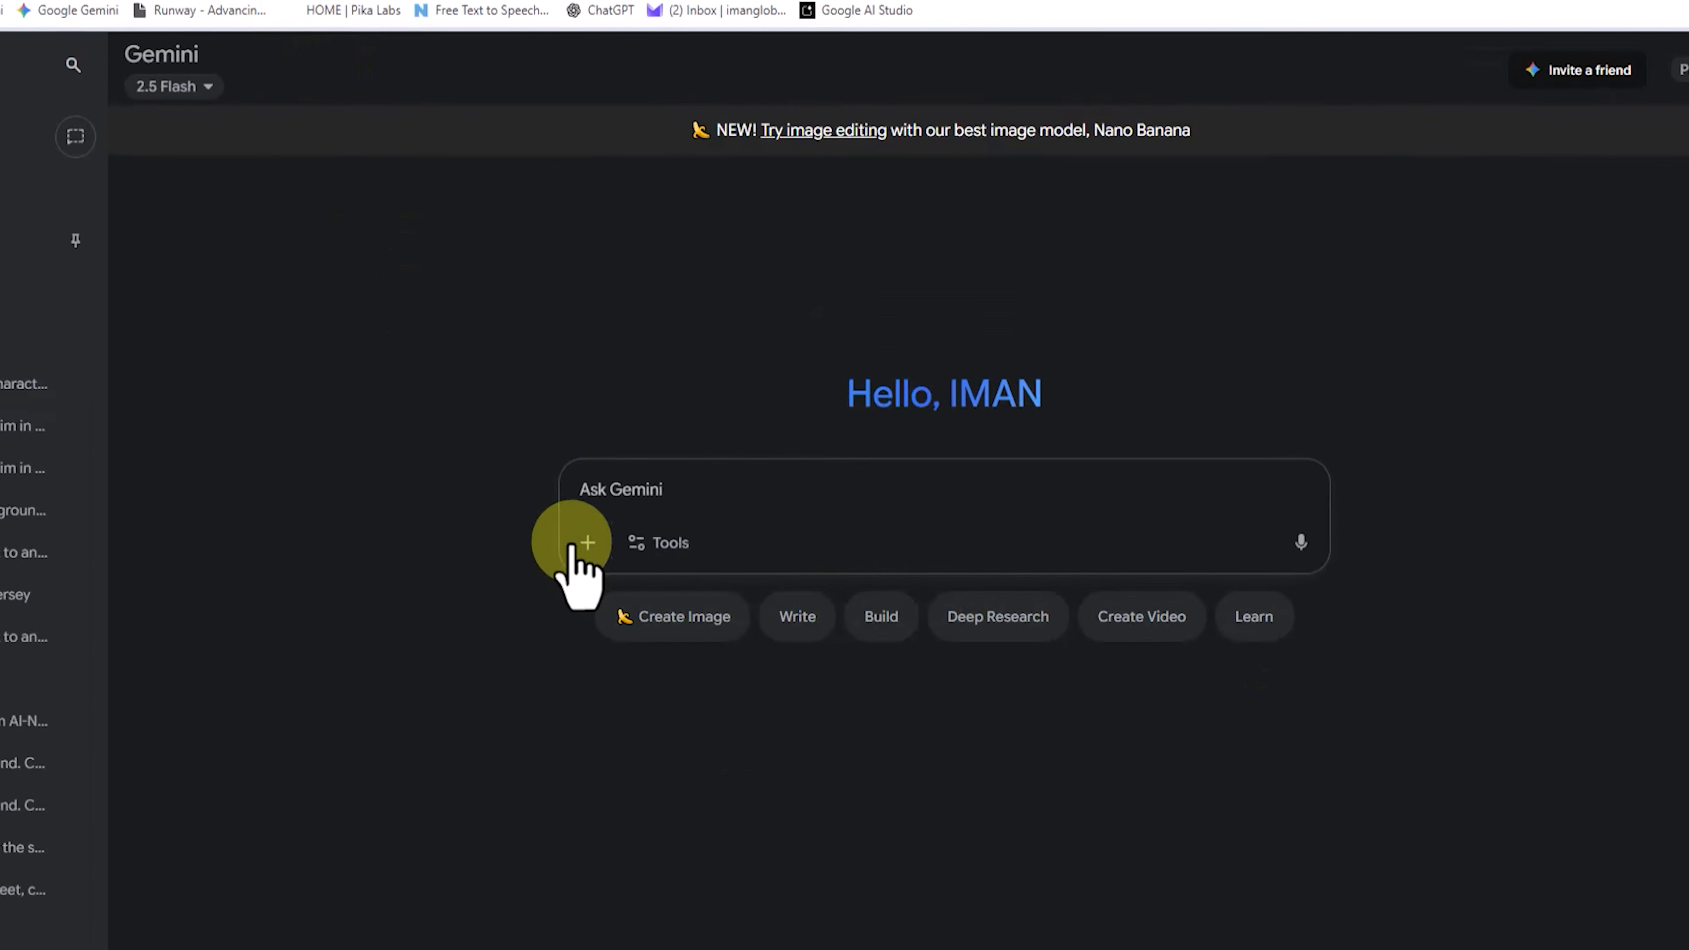
Step: Upload the upscaled photo to a new chat and submit the prompt "Make the male character a stone giant, rocky body, realistic details."
{"action": "left_click", "coordinate": [587, 540]}
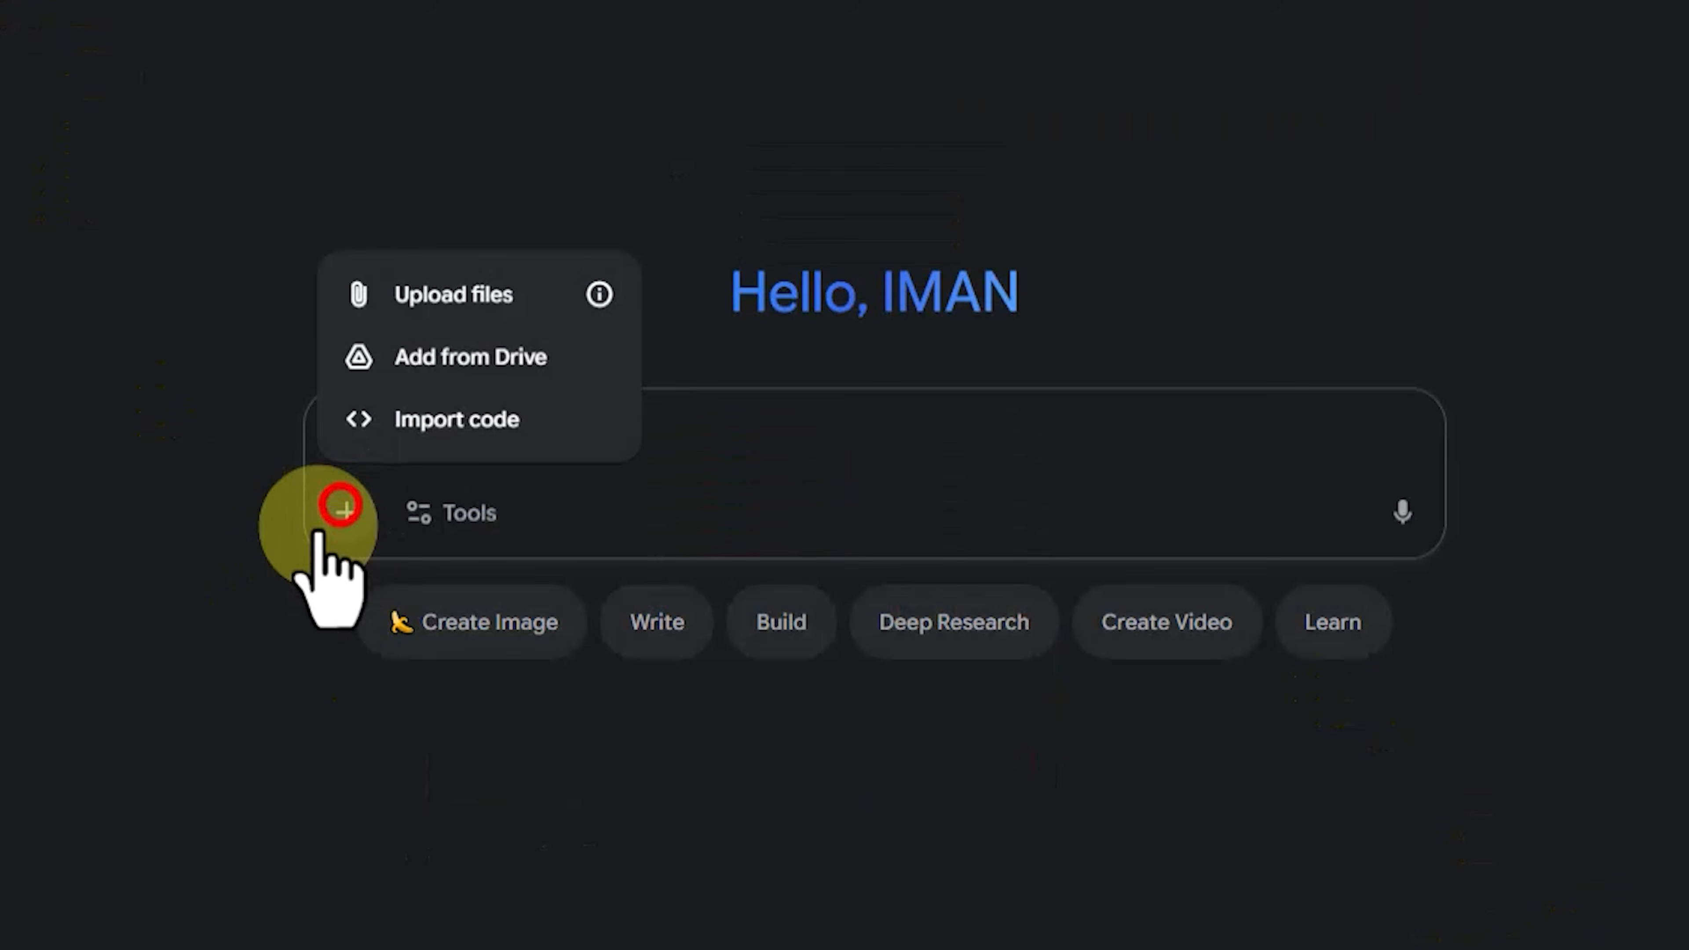
{"action": "left_click", "coordinate": [451, 295]}
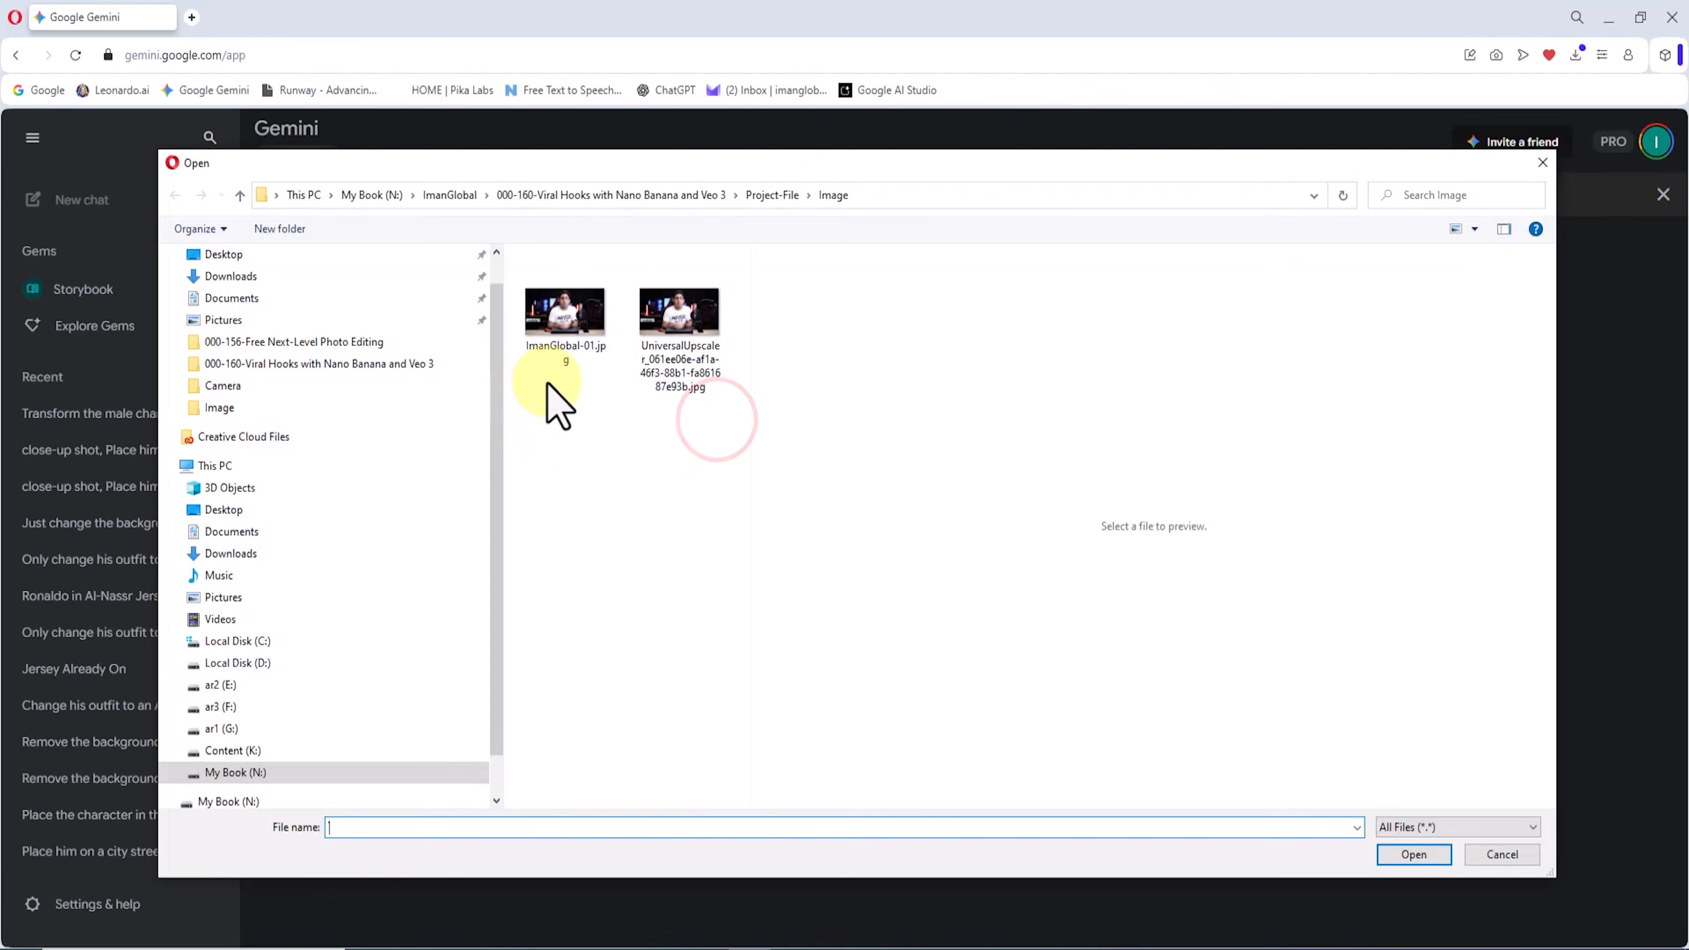
{"action": "double_click", "coordinate": [662, 332]}
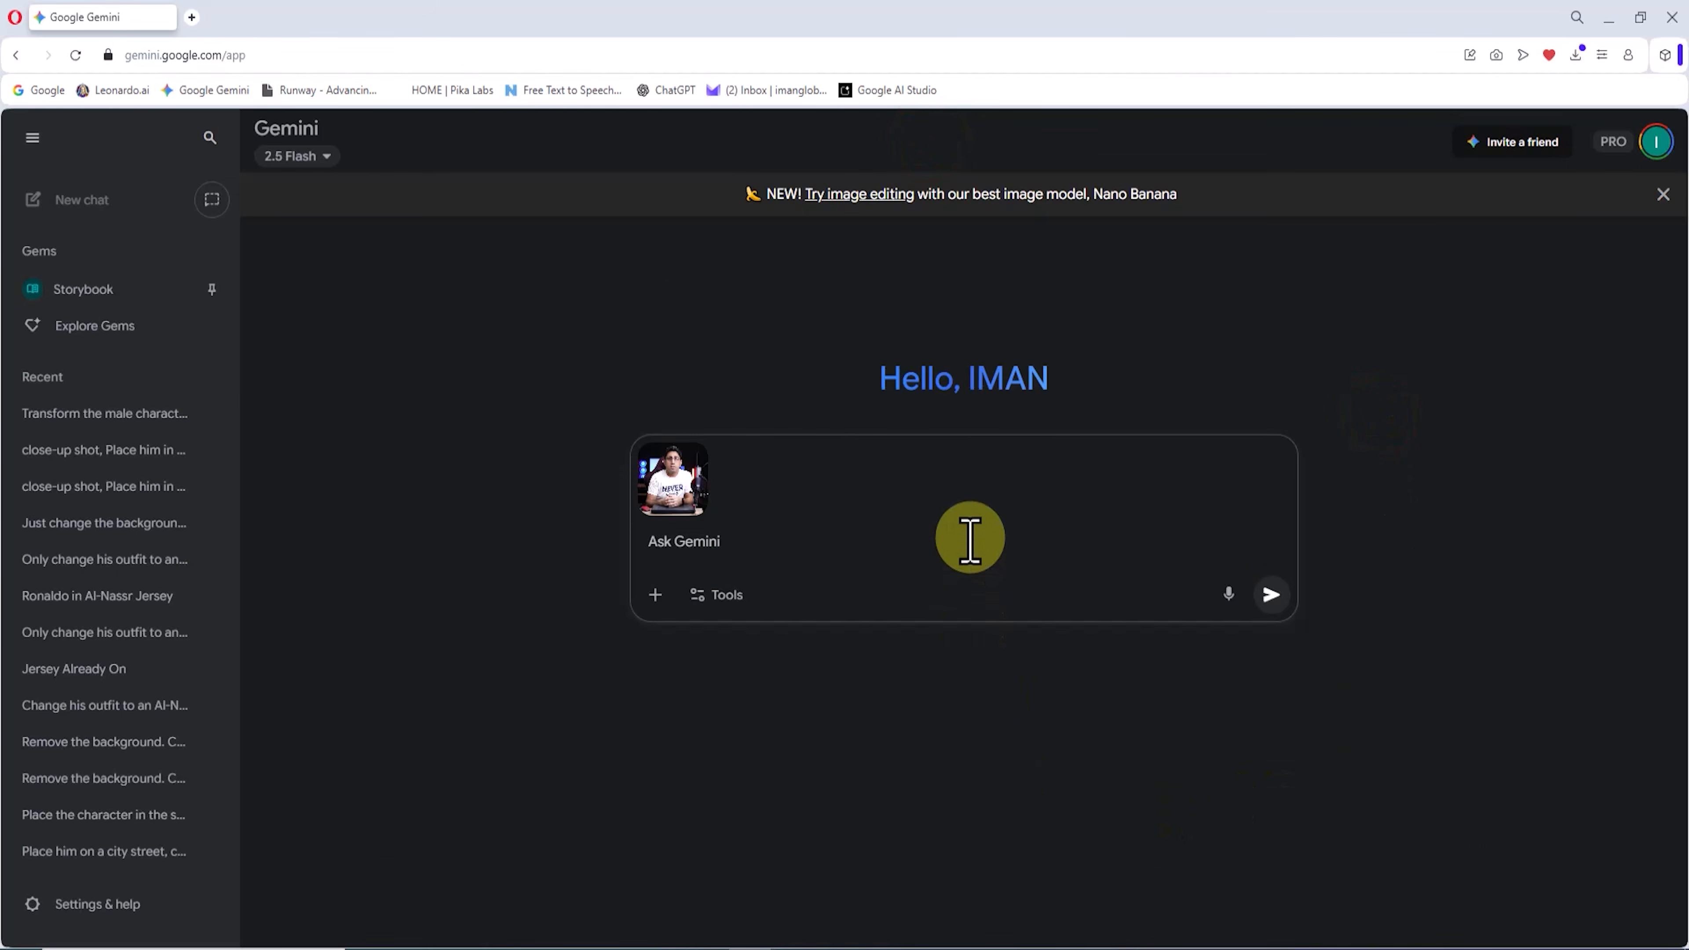
{"action": "left_click", "coordinate": [971, 537]}
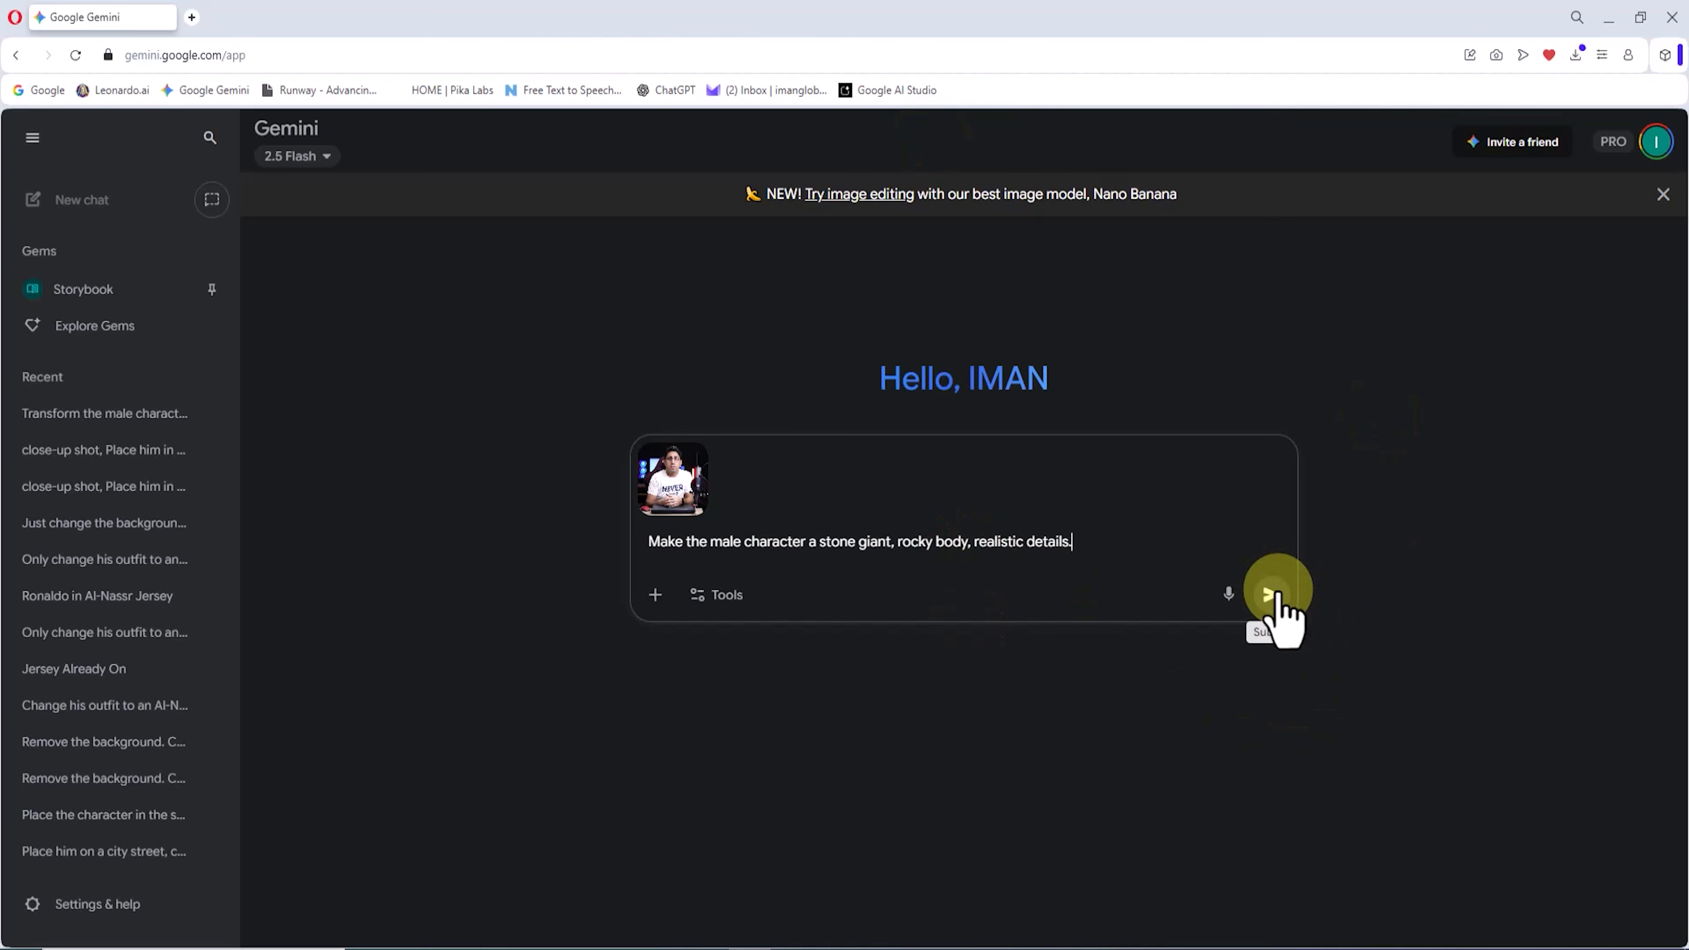
{"action": "left_click", "coordinate": [1400, 586]}
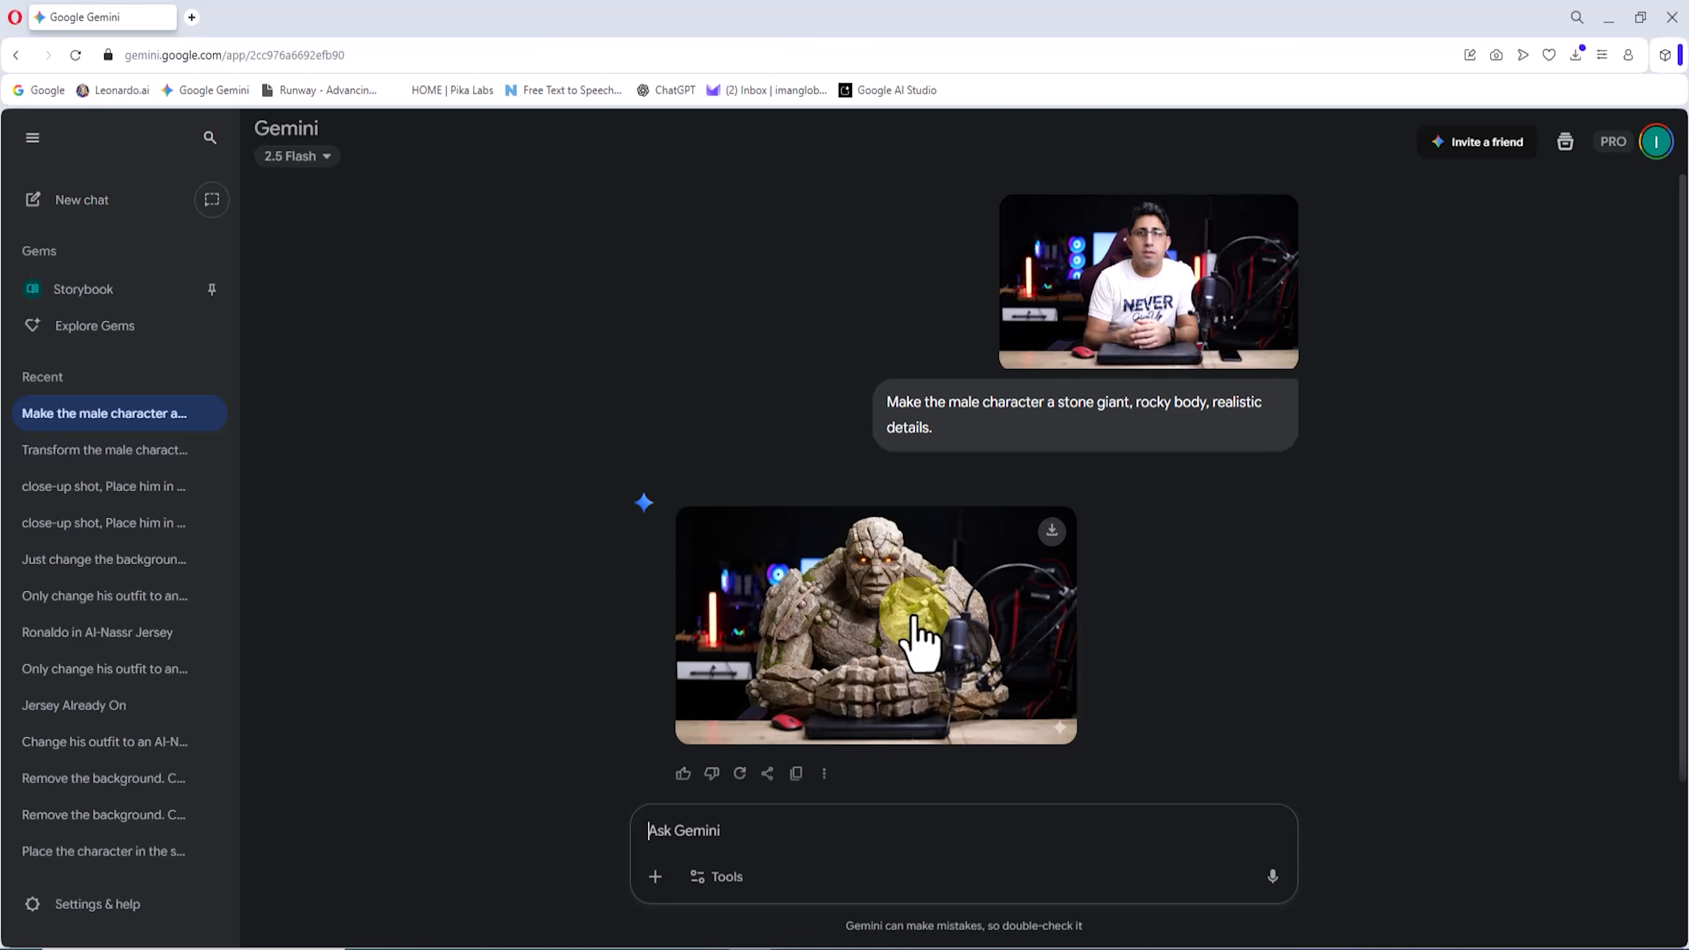
Step: Download the generated stone giant image and open it to inspect the face, body and hands up close
{"action": "left_click", "coordinate": [913, 619]}
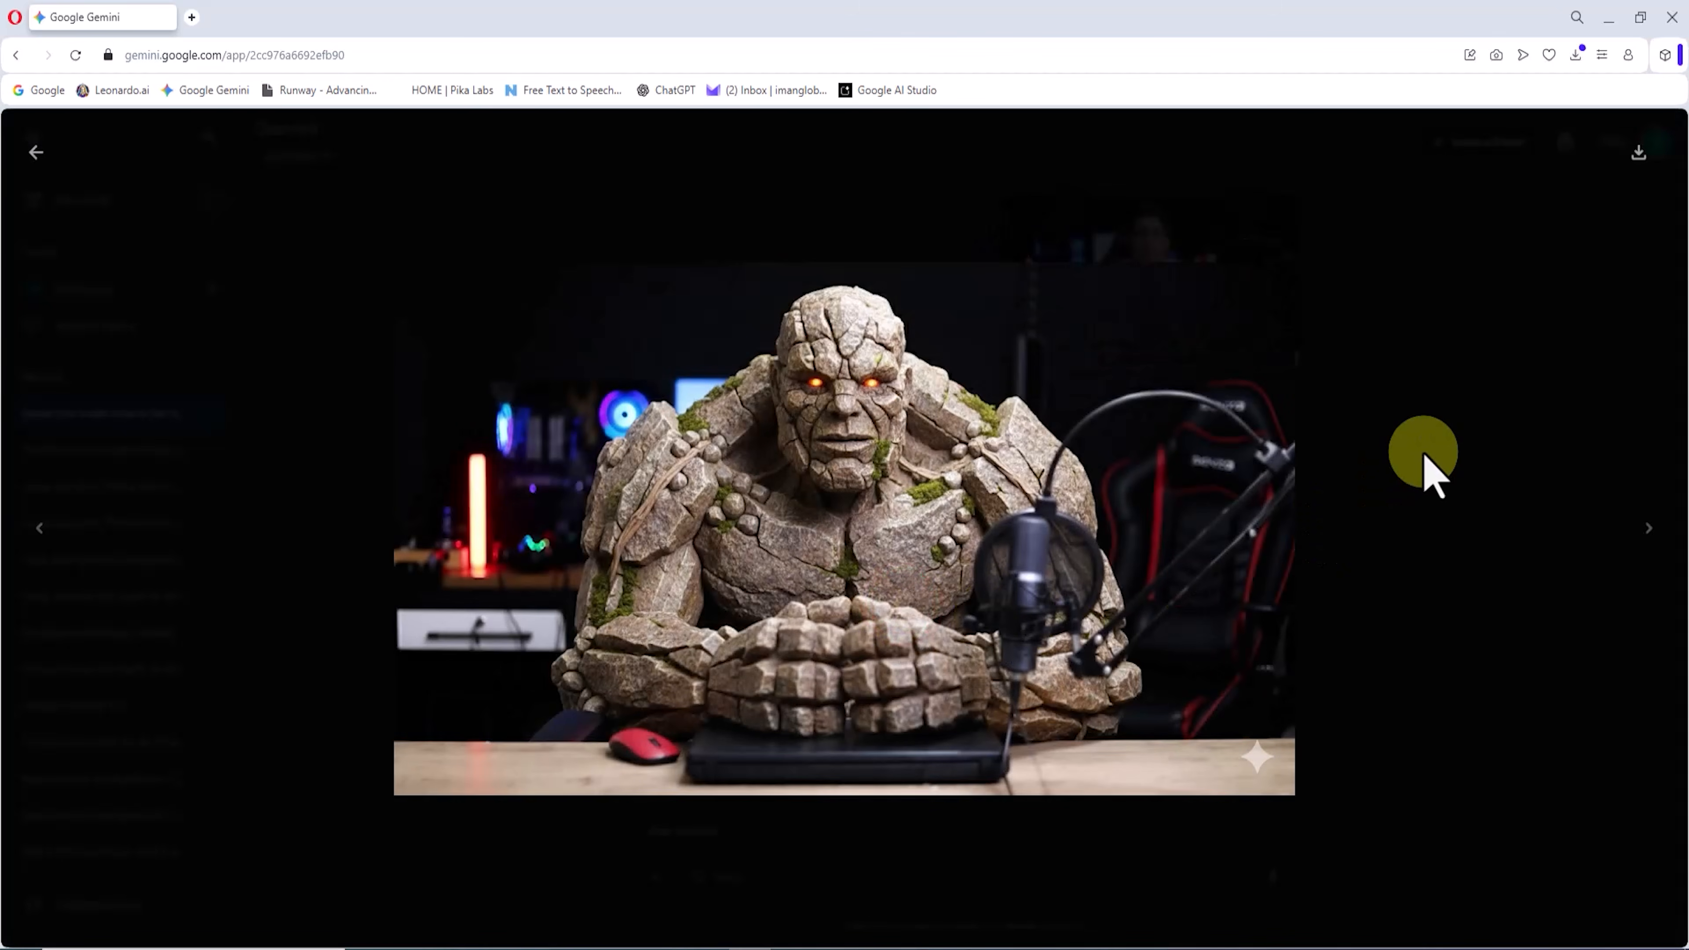
{"action": "left_click", "coordinate": [1641, 154]}
{"action": "left_click", "coordinate": [1291, 113]}
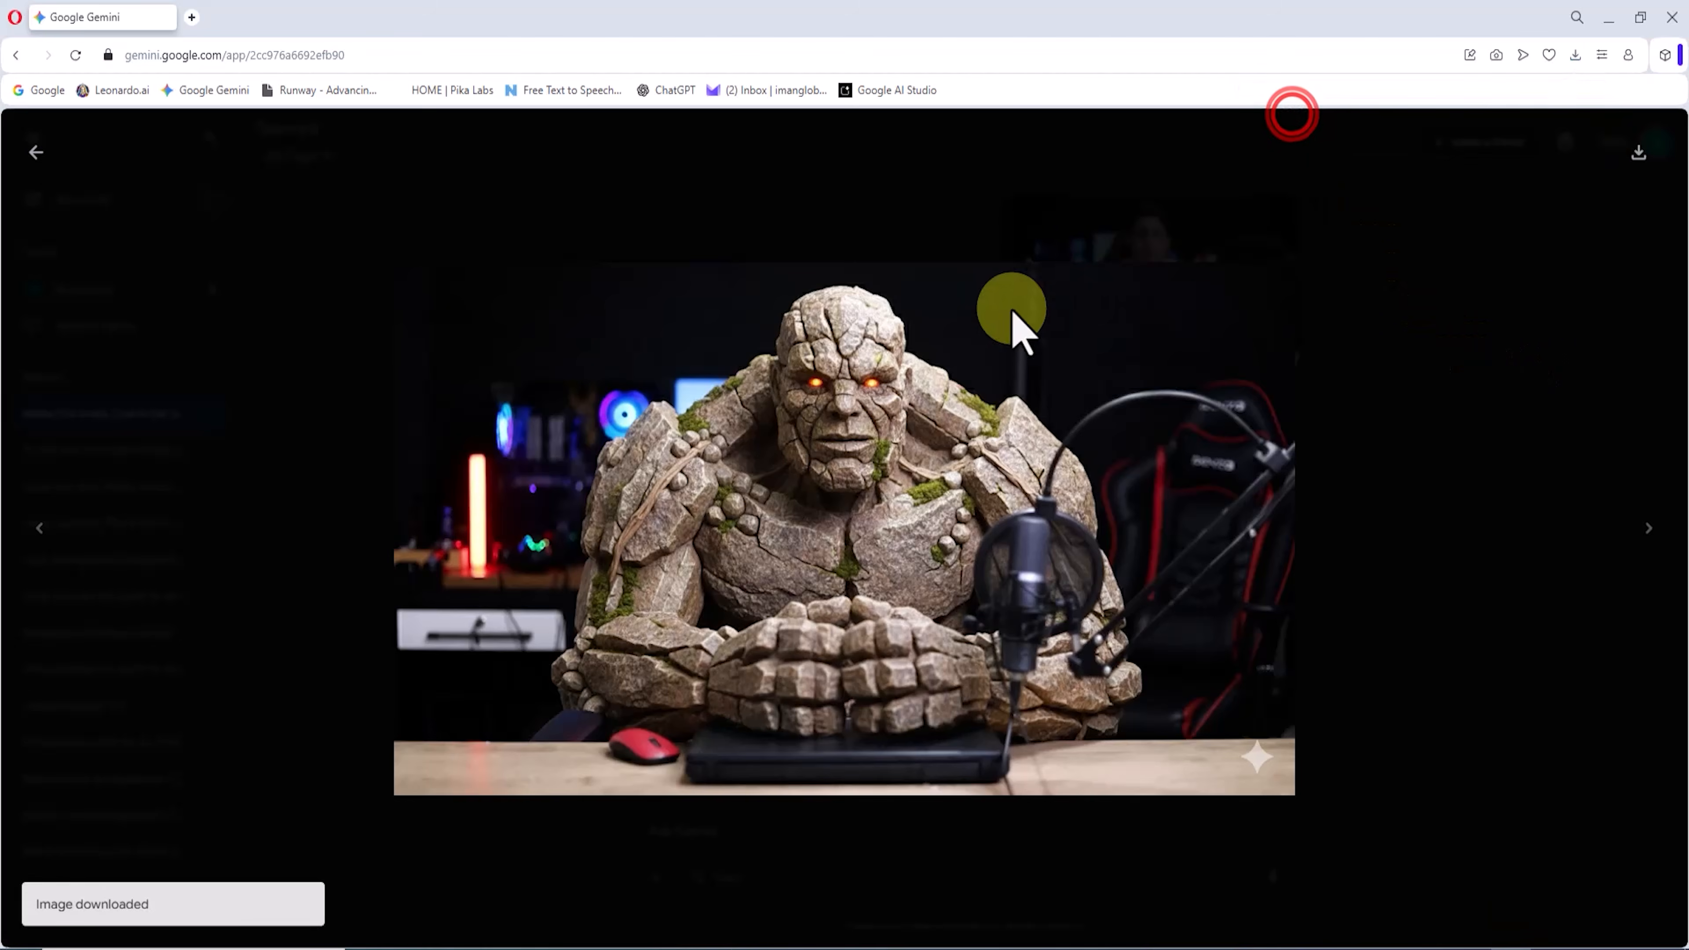
{"action": "scroll", "coordinate": [739, 347], "scroll_direction": "up", "scroll_amount": 5}
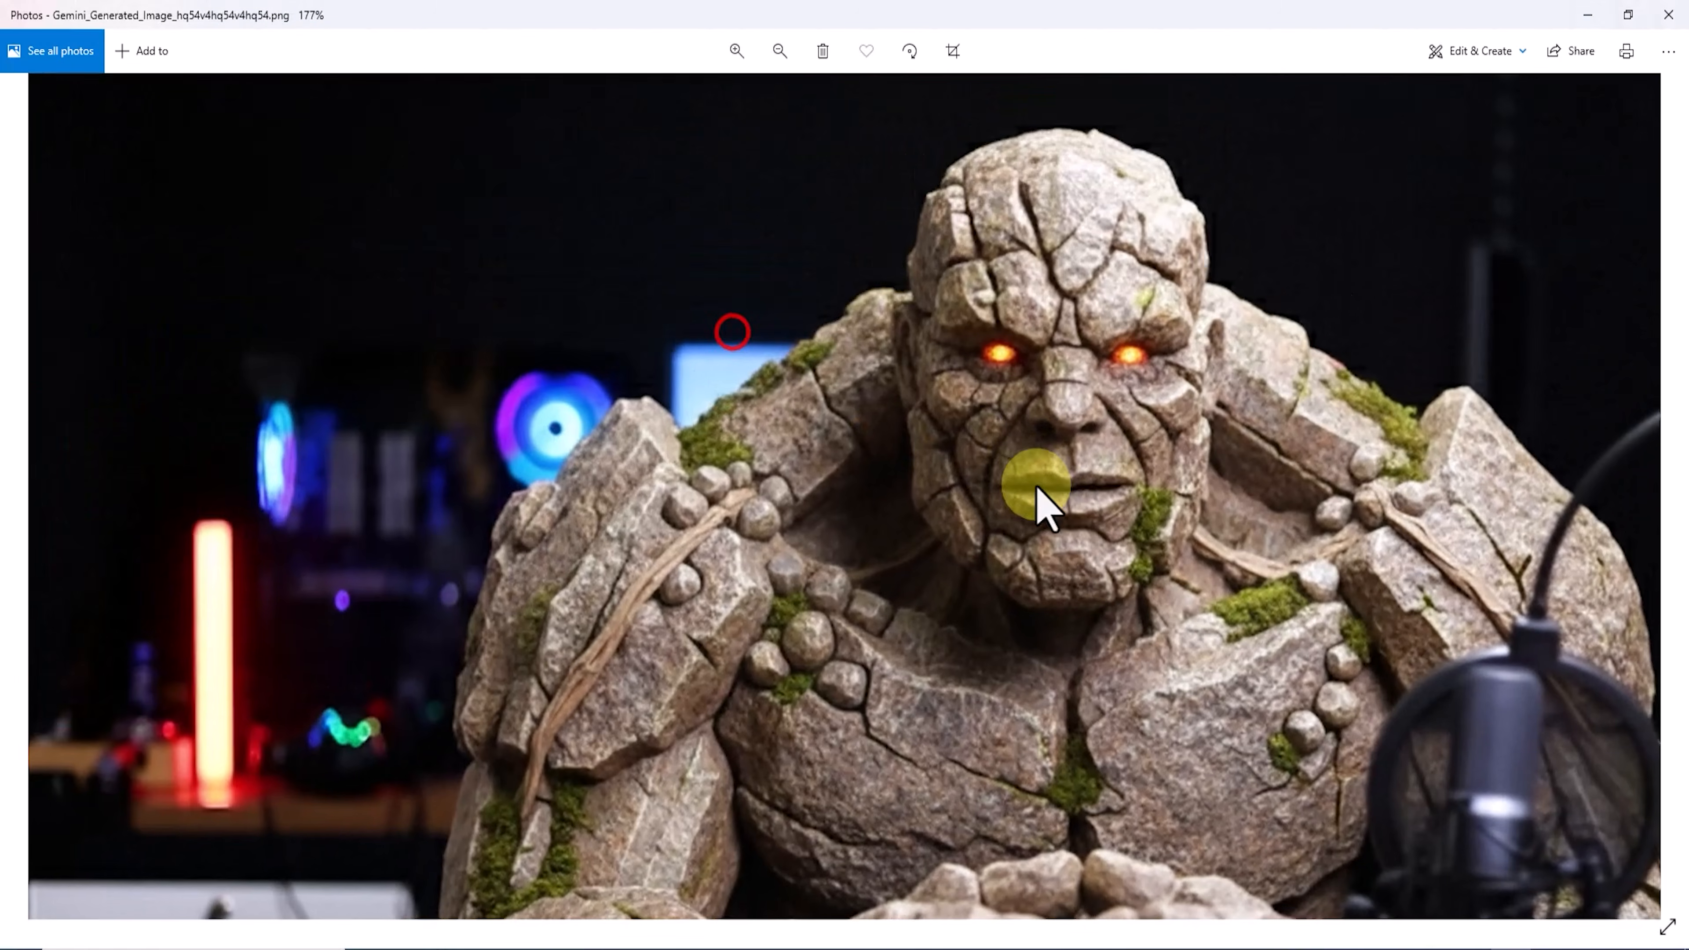
{"action": "left_click_drag", "start_coordinate": [1036, 487], "coordinate": [473, 217]}
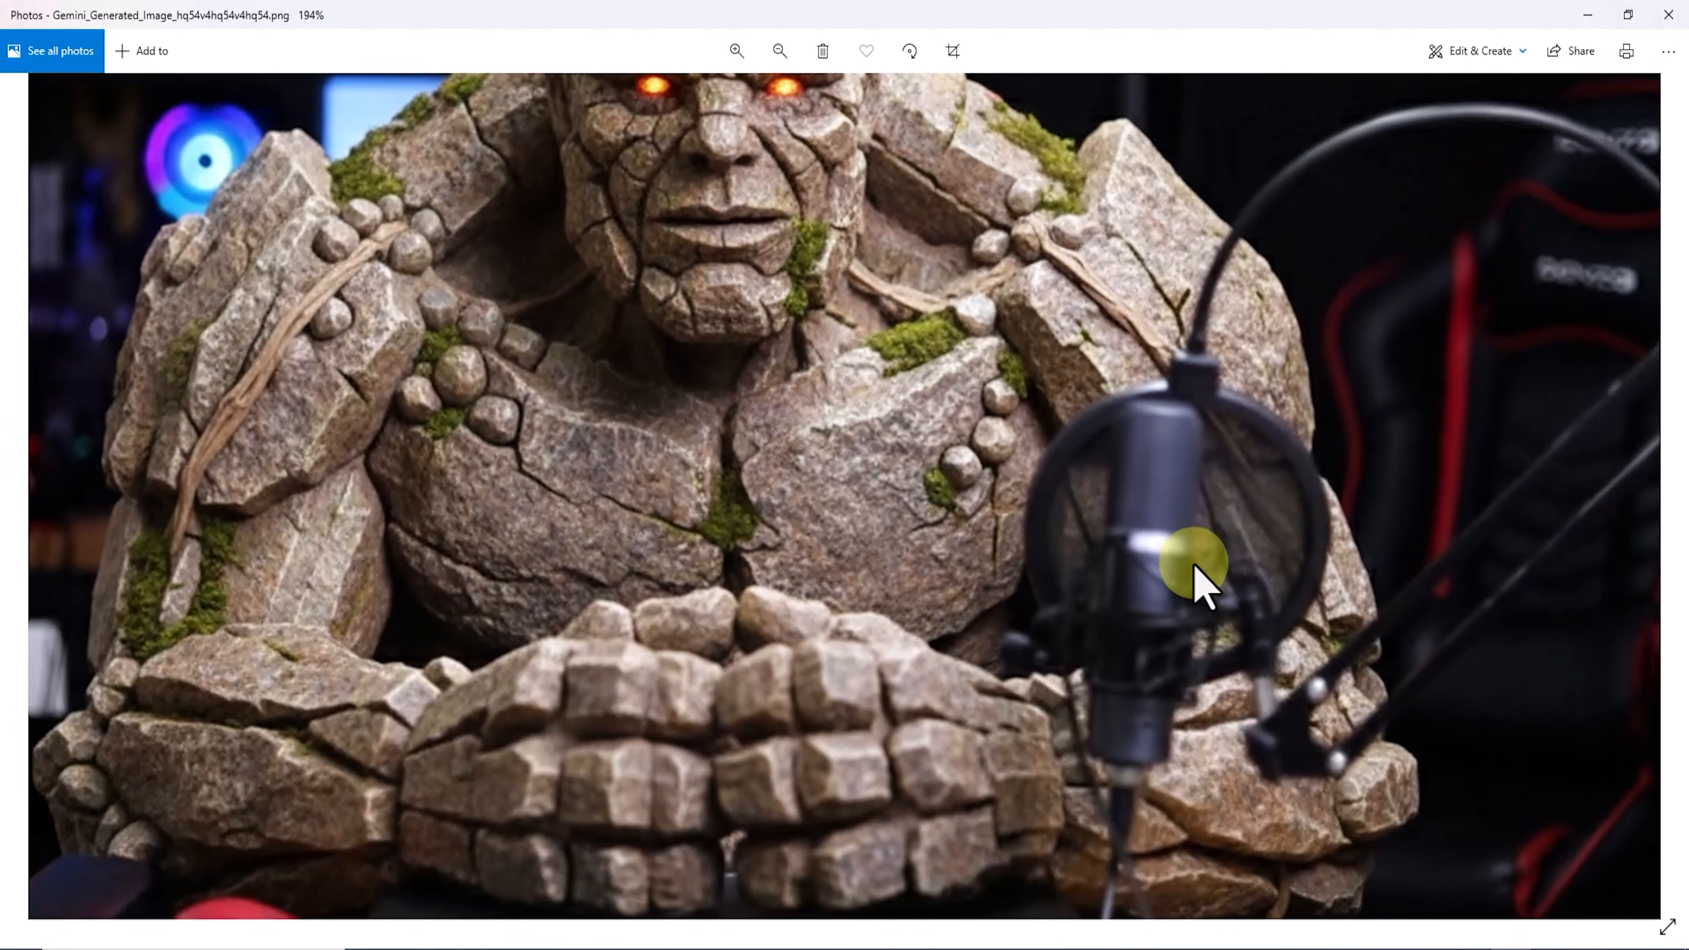
{"action": "scroll", "coordinate": [1120, 502], "scroll_direction": "down", "scroll_amount": 5}
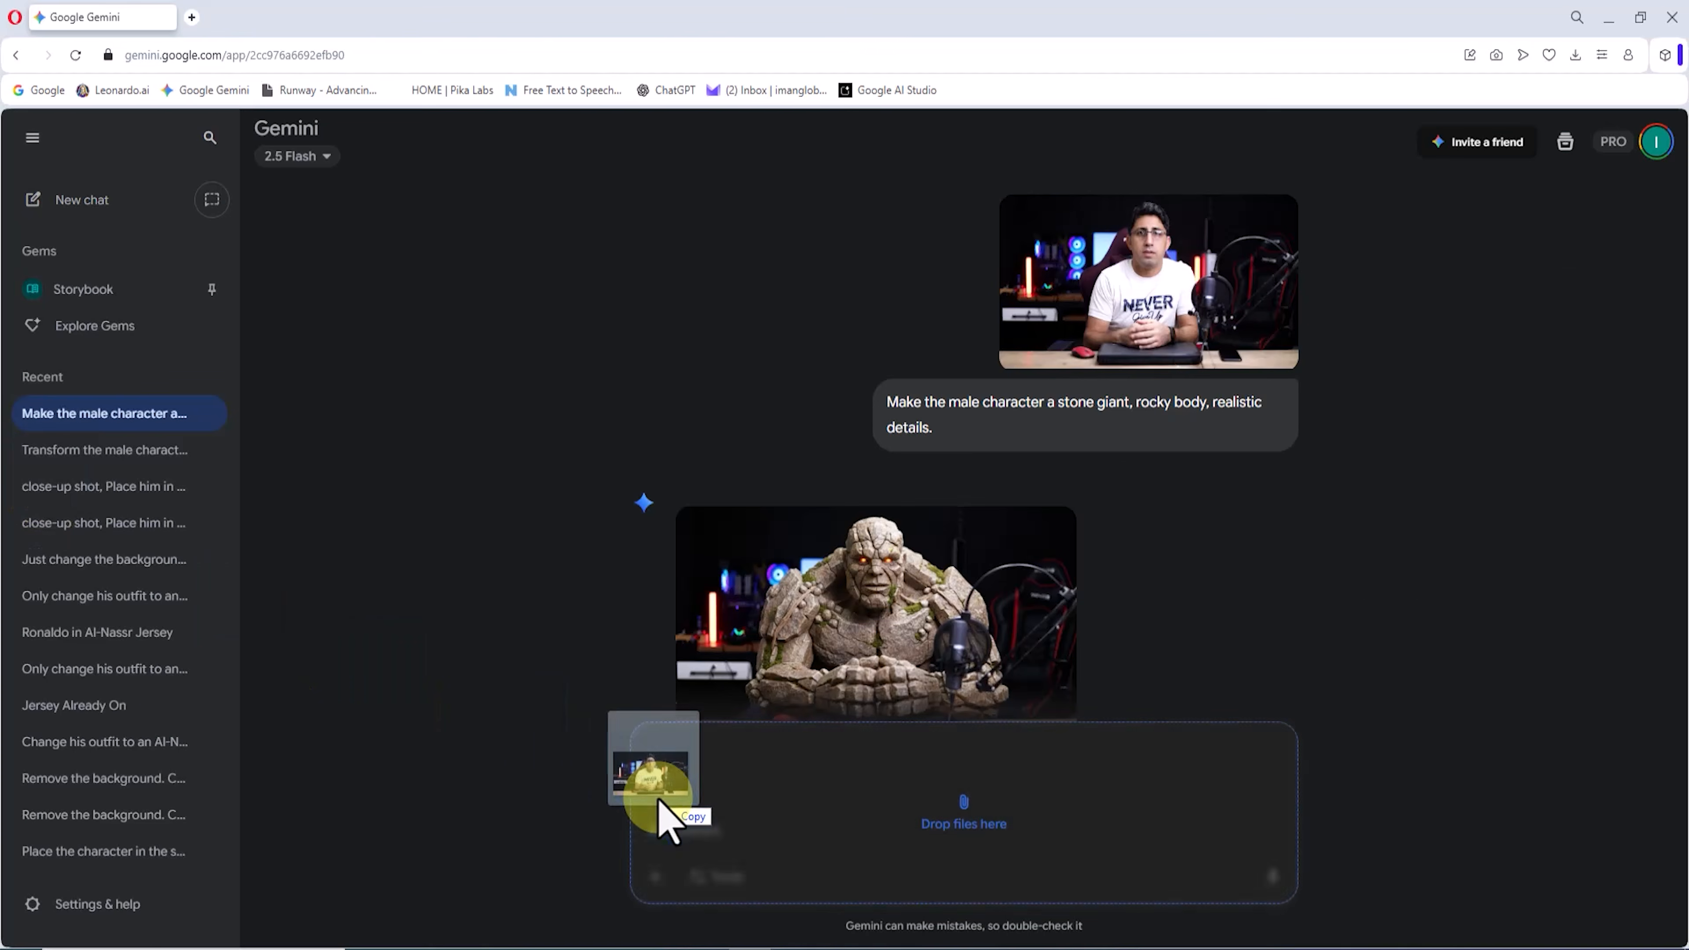
Step: Attach the source photo, generate from "Make the male character a molten lava giant, glowing fiery body, realistic details." and download the image
{"action": "left_click_drag", "start_coordinate": [657, 794], "coordinate": [760, 834]}
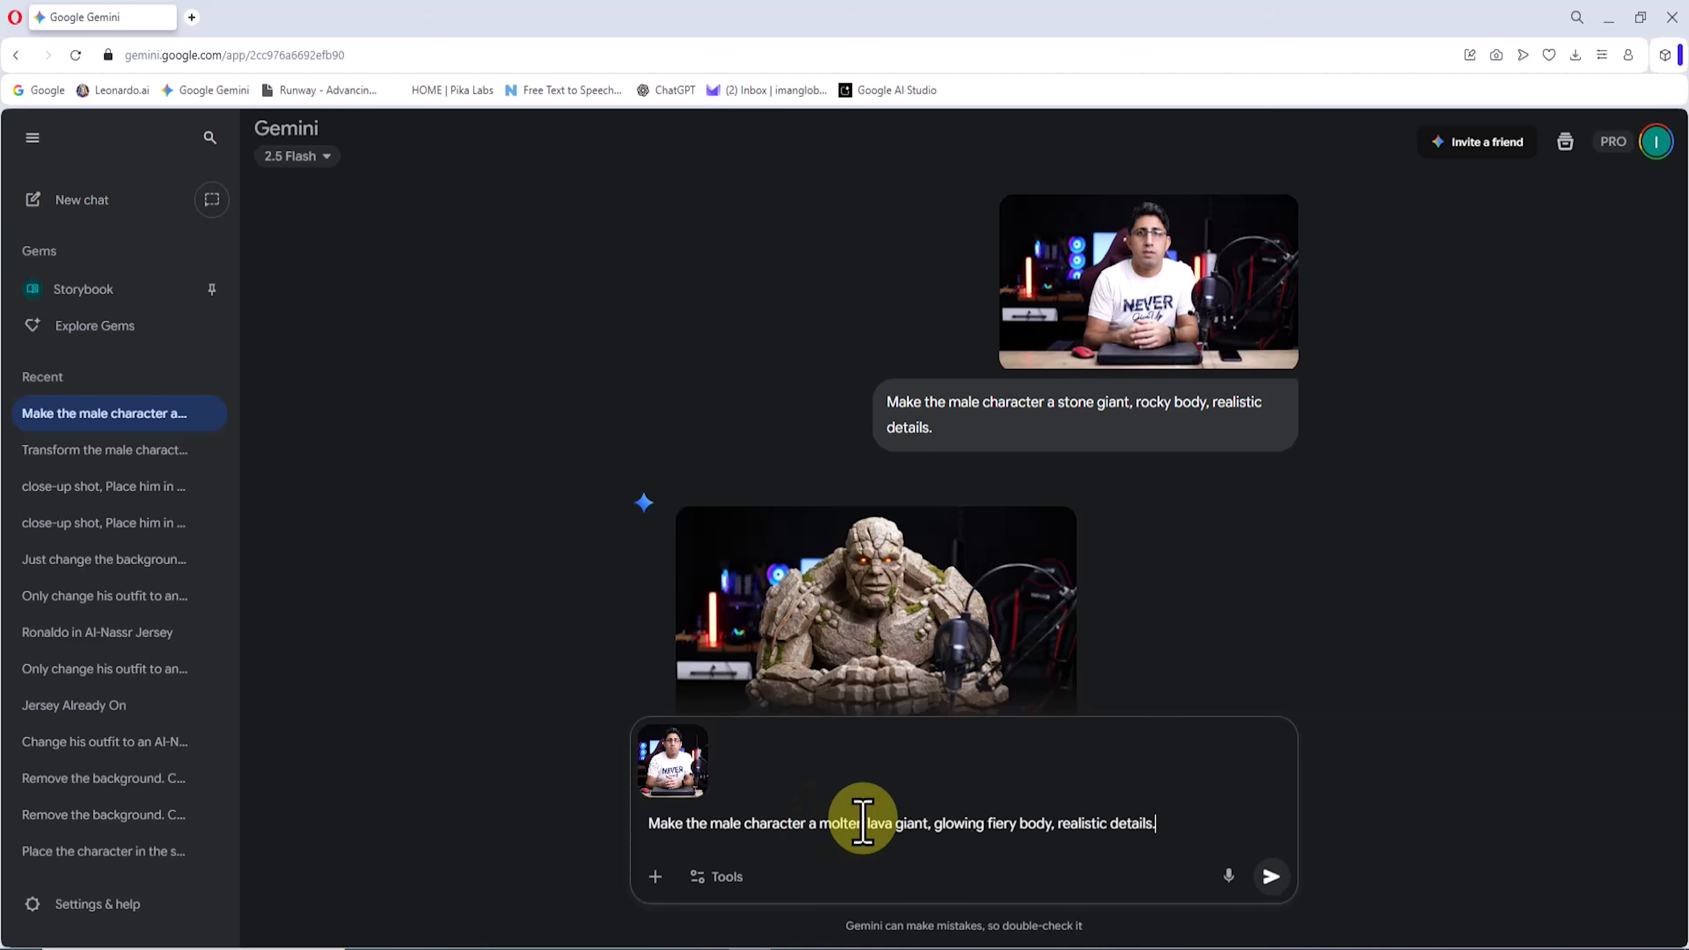
{"action": "left_click", "coordinate": [1274, 877]}
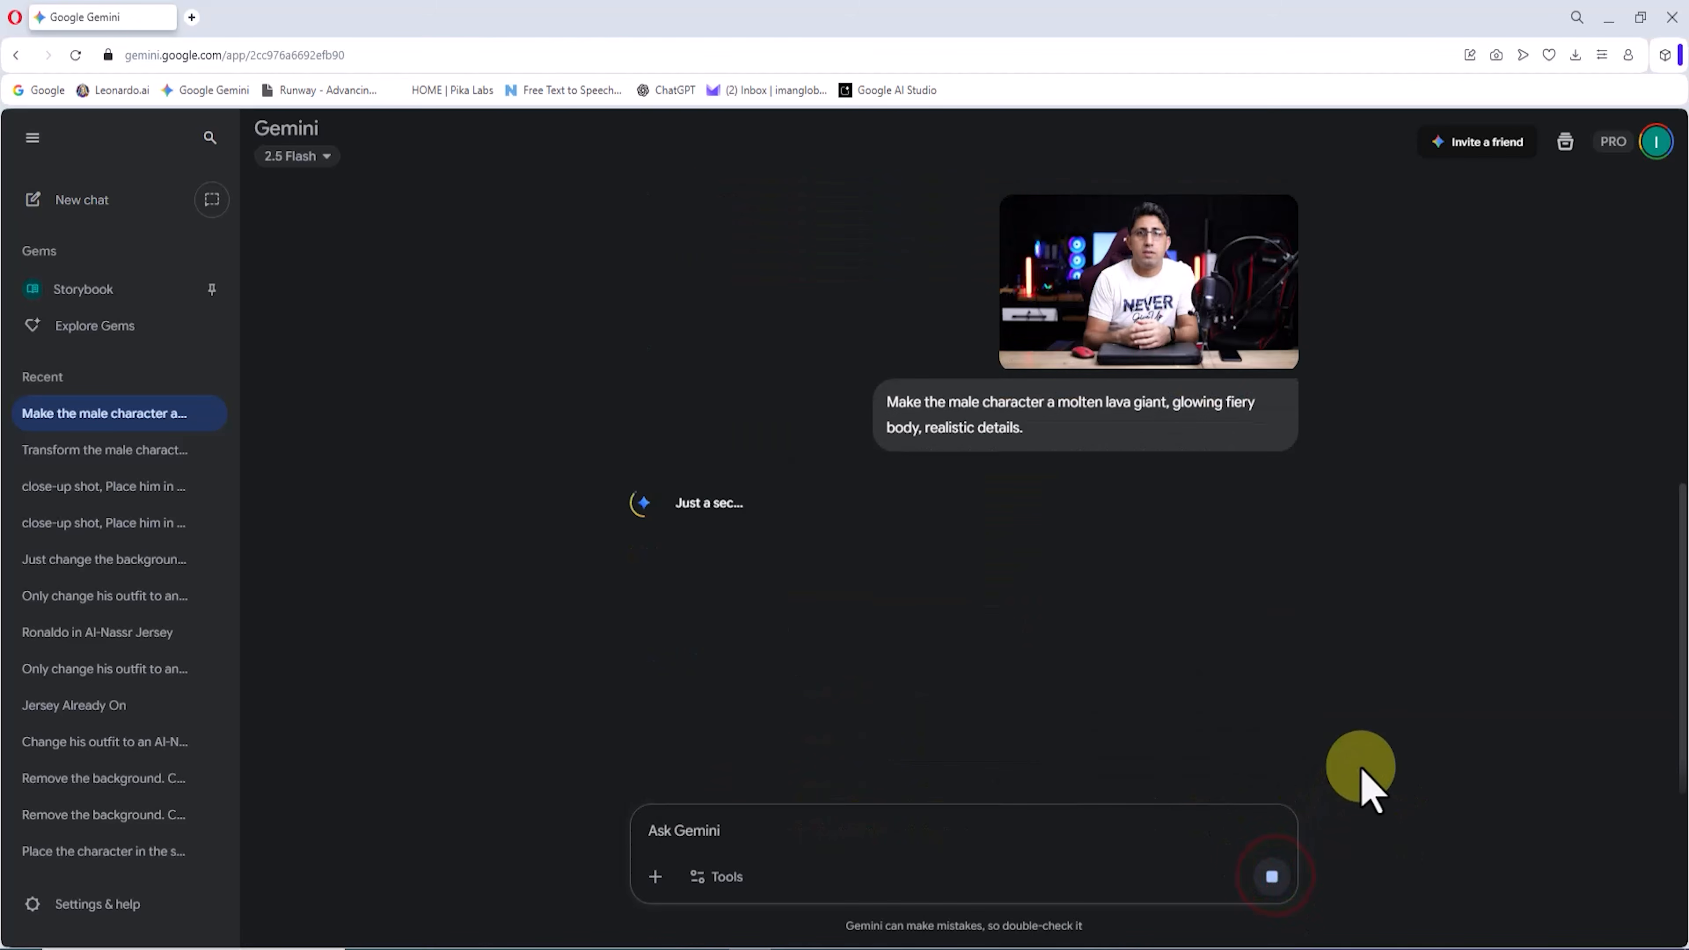
{"action": "left_click", "coordinate": [979, 620]}
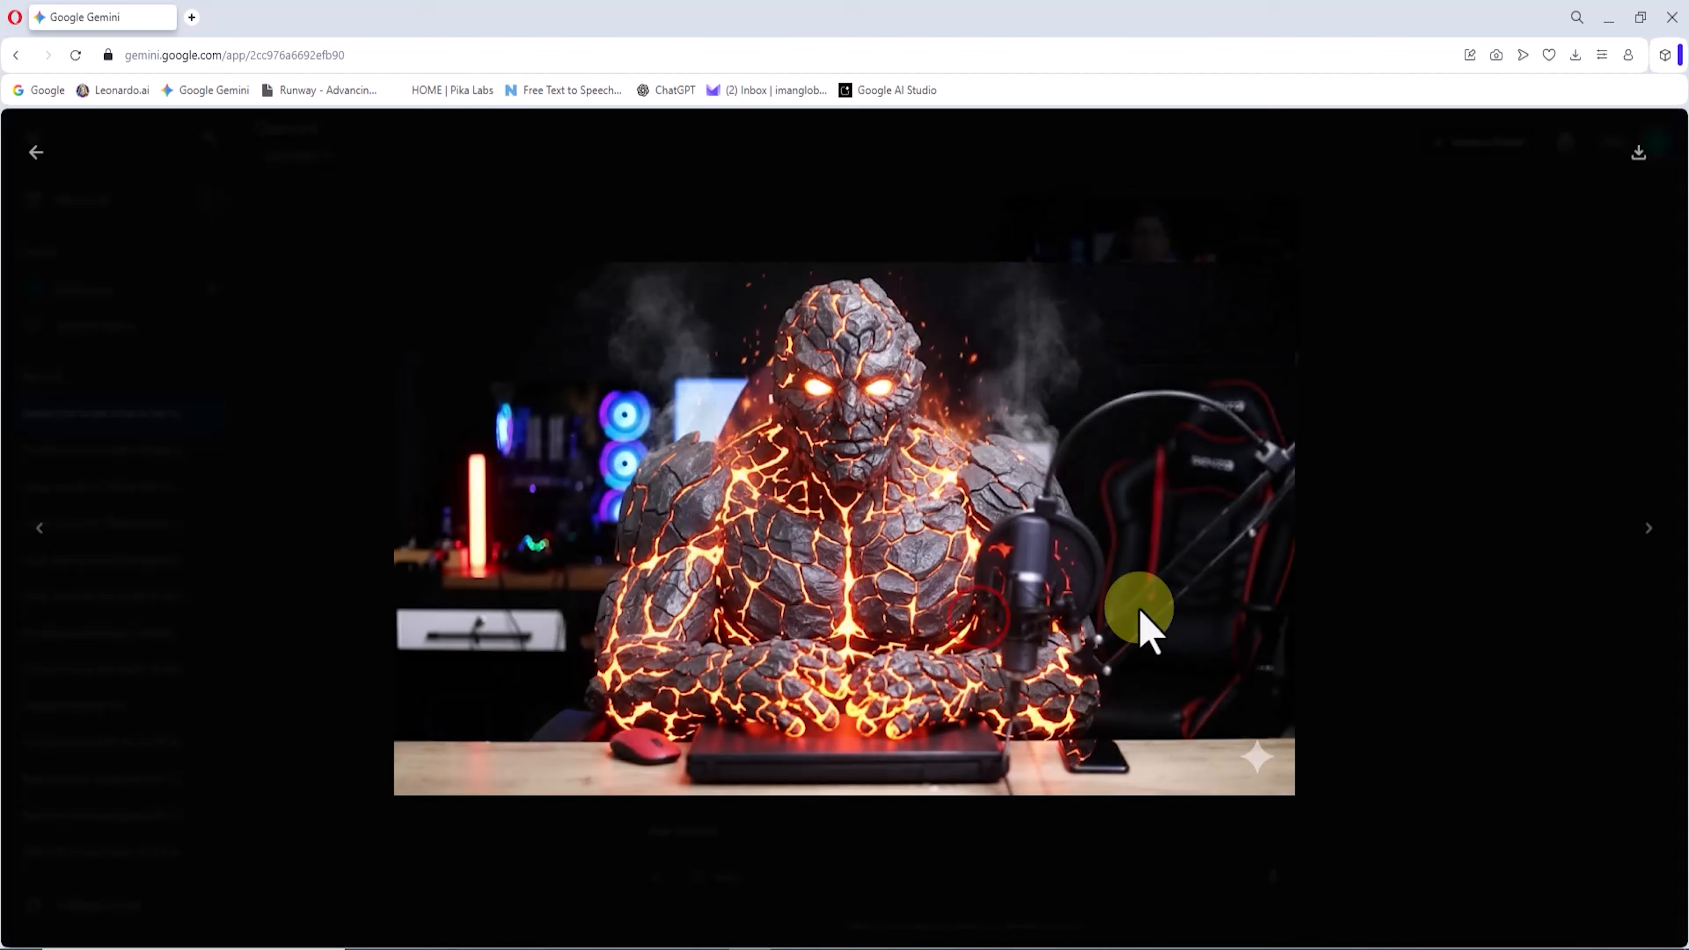
{"action": "left_click", "coordinate": [1641, 153]}
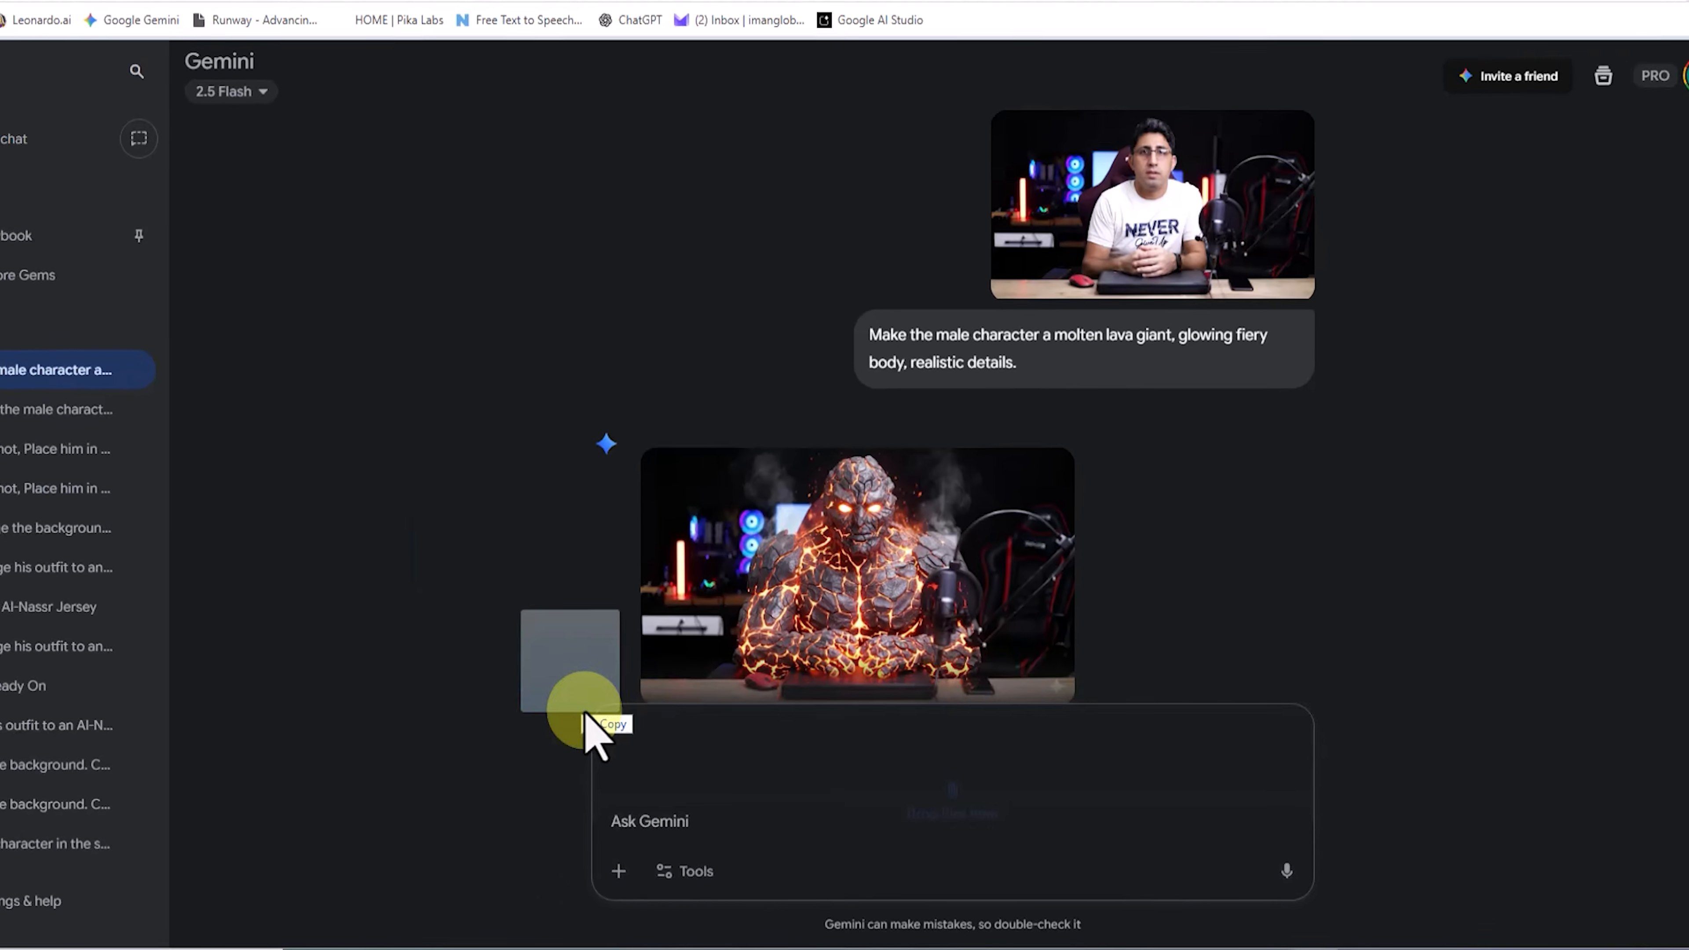
Step: Attach the source photo again, generate a skeleton version of the male character, and download the image
{"action": "left_click_drag", "start_coordinate": [588, 709], "coordinate": [898, 752]}
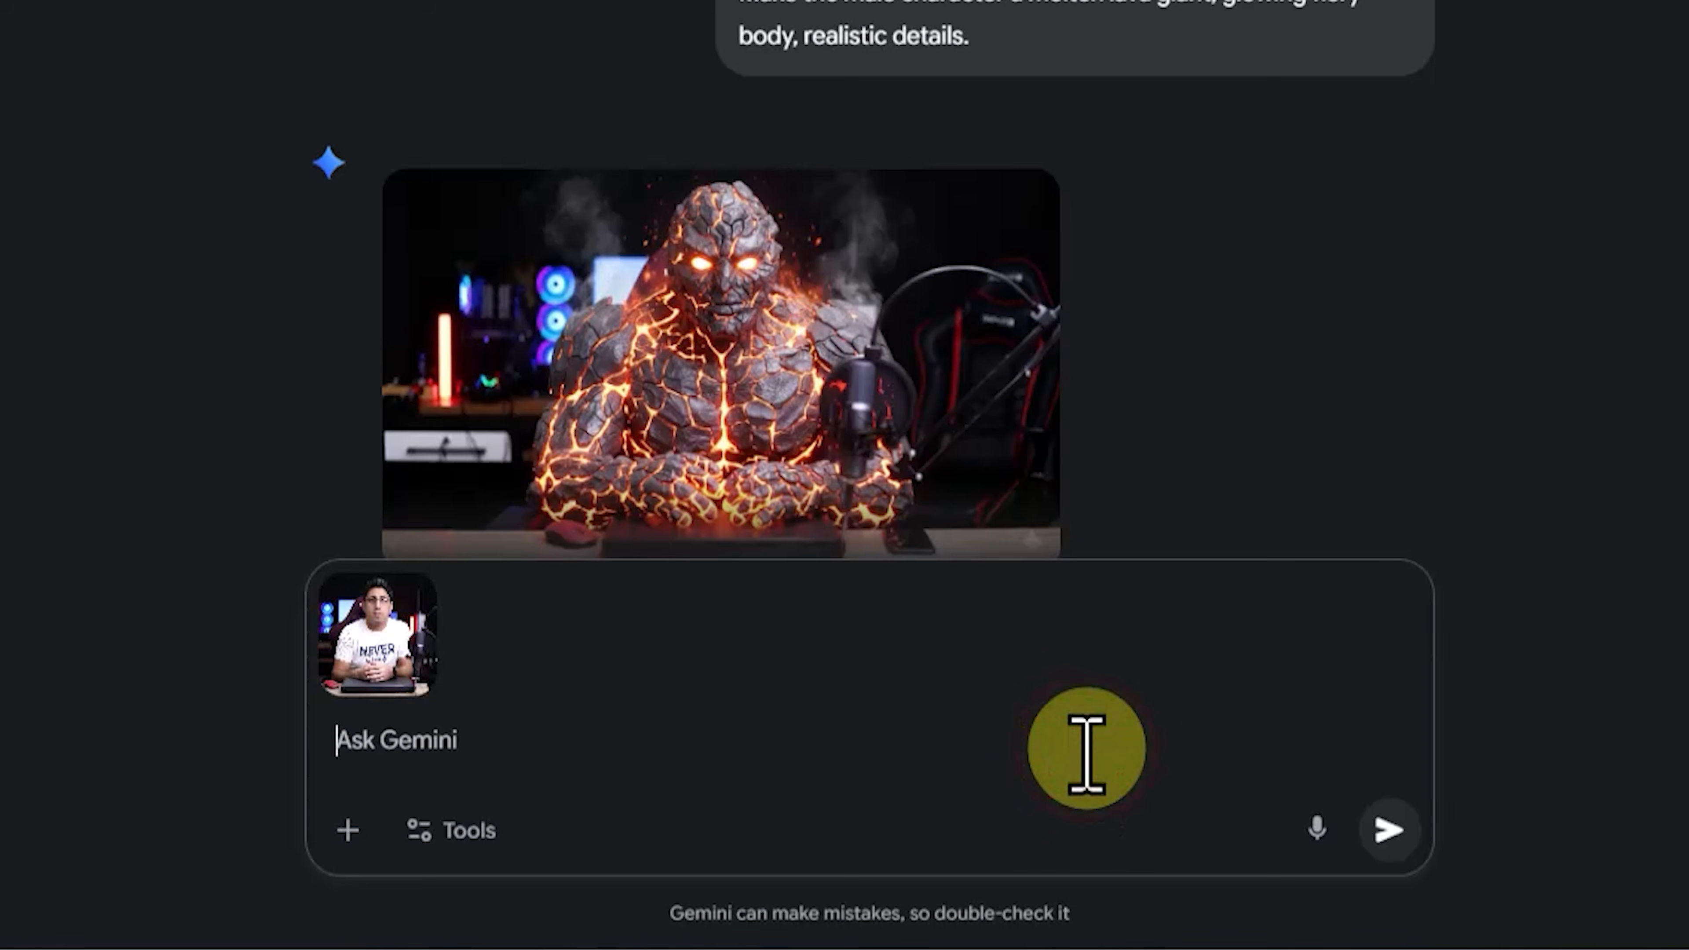
{"action": "left_click", "coordinate": [1389, 829]}
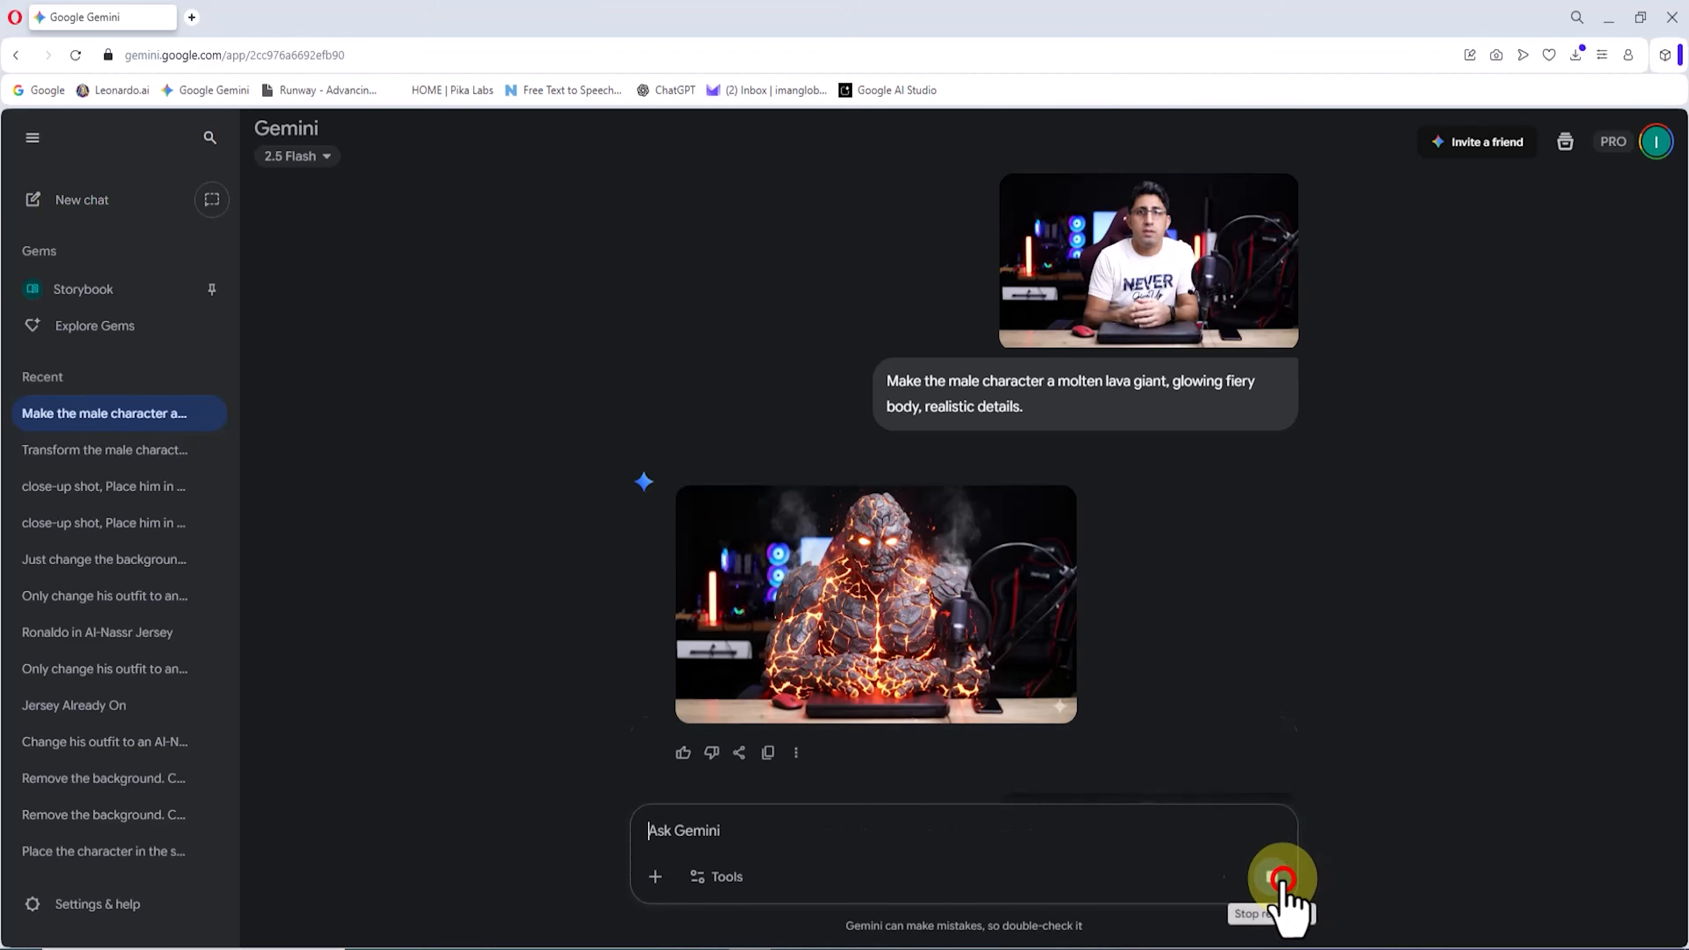
{"action": "left_click", "coordinate": [986, 604]}
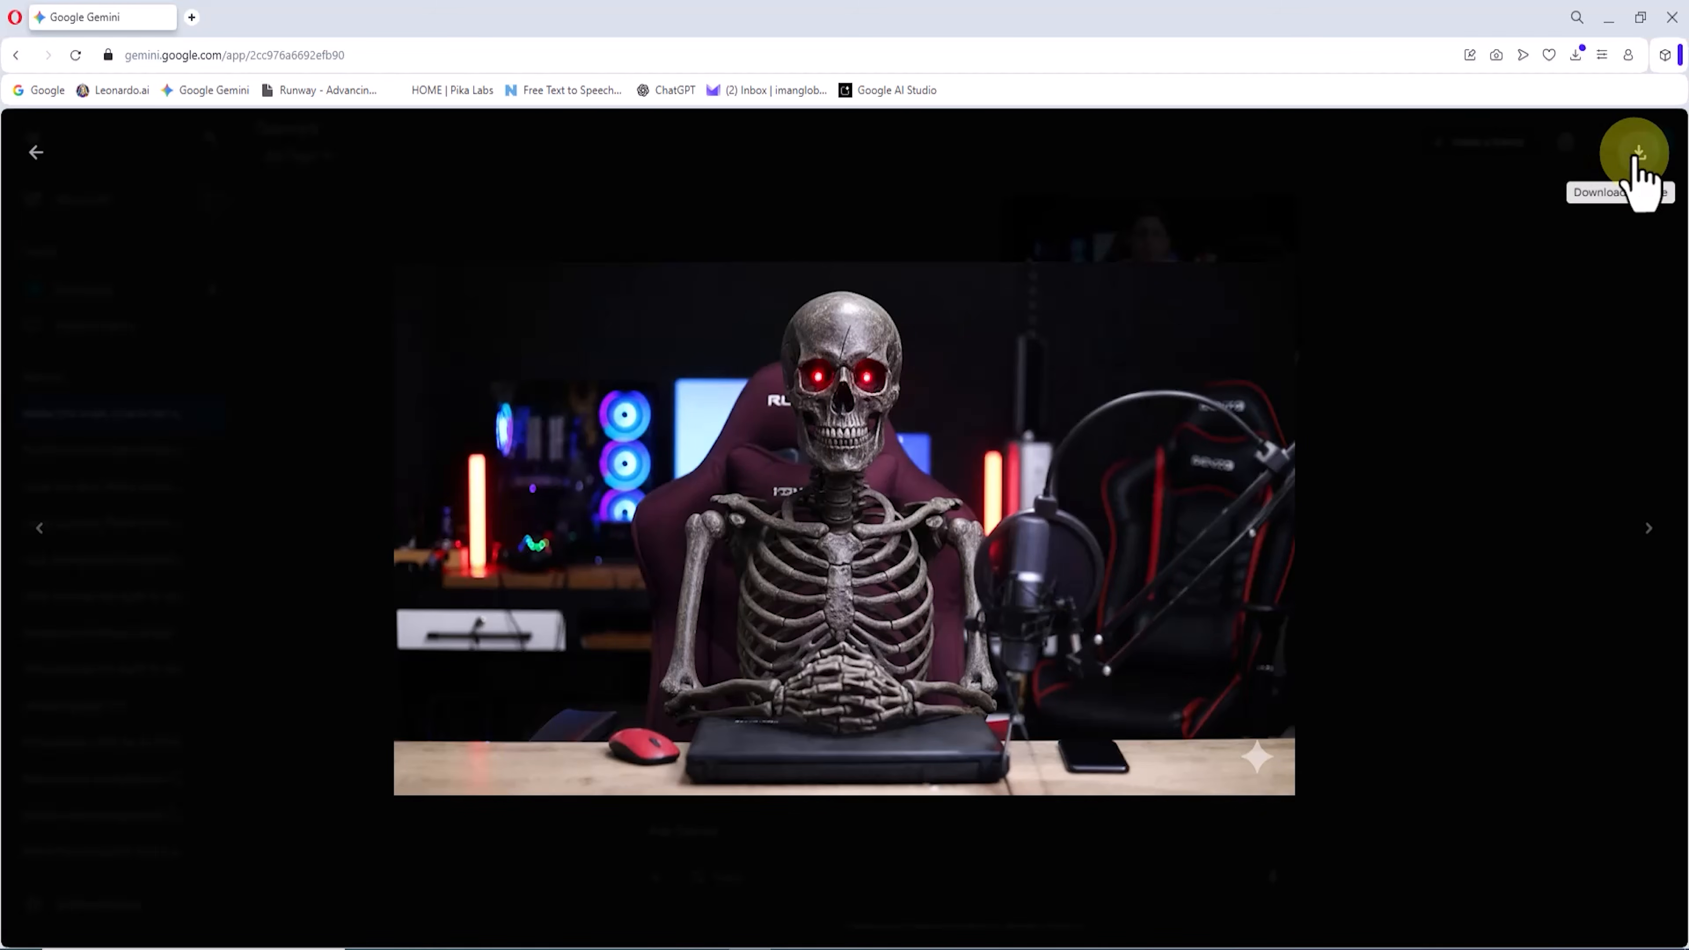
{"action": "left_click", "coordinate": [1638, 161]}
{"action": "left_click", "coordinate": [1300, 114]}
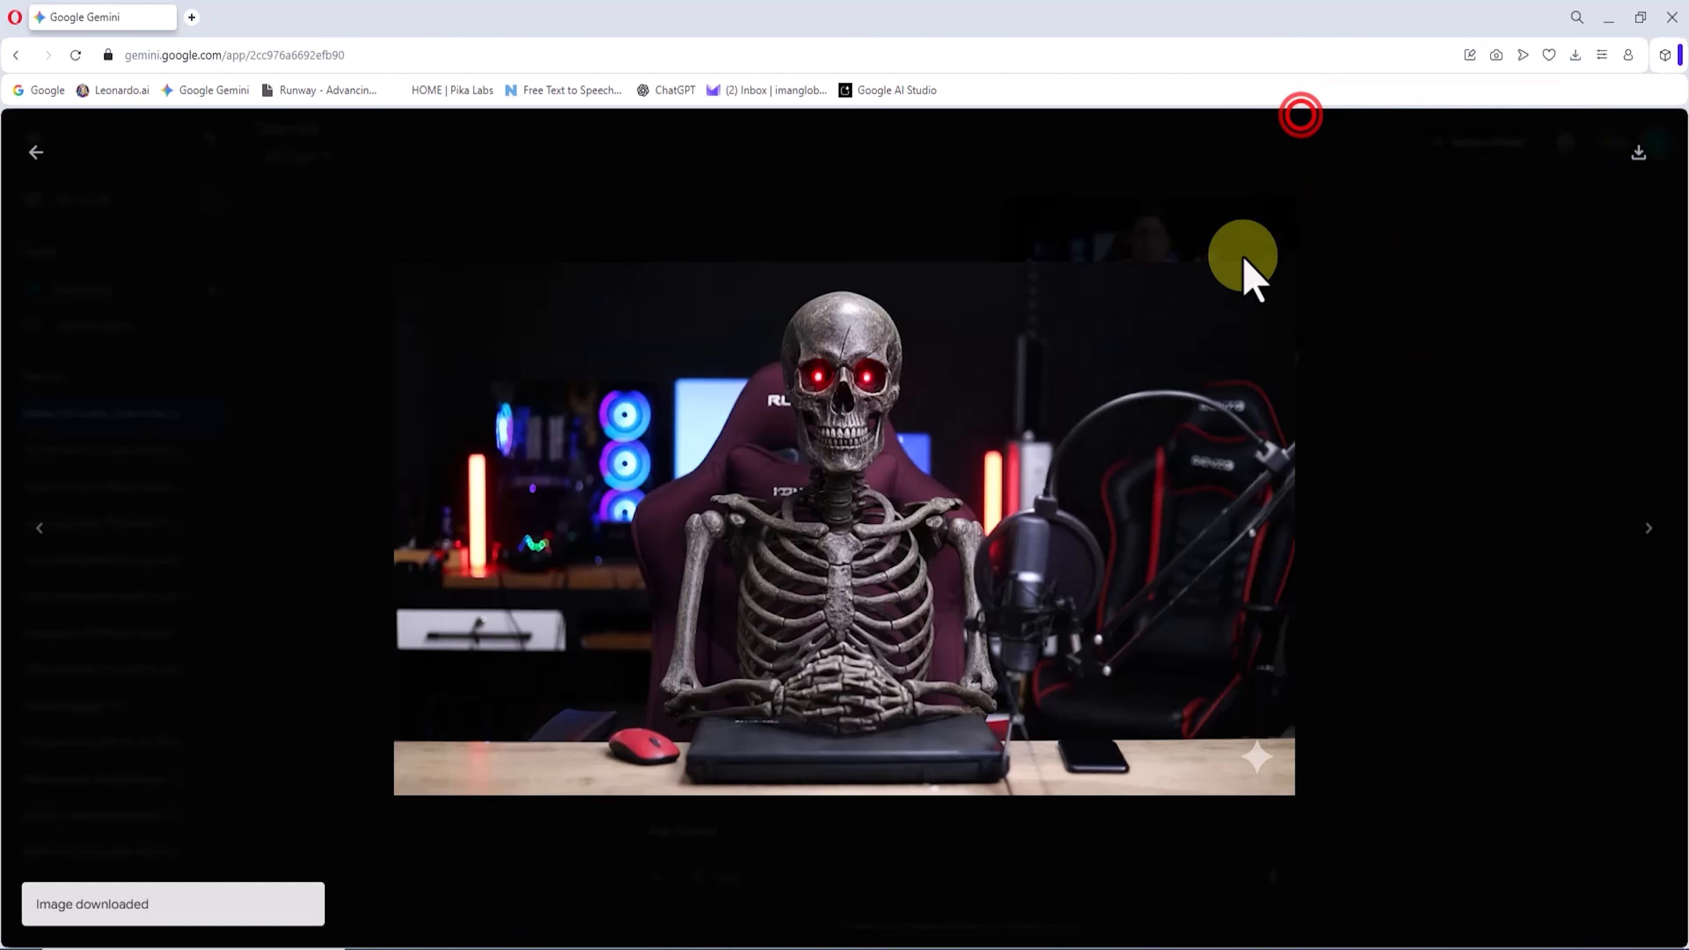
Step: Examine the downloaded skeleton image's skull, ribs and hands up close, and return to the Gemini chat
{"action": "scroll", "coordinate": [897, 326], "scroll_direction": "up", "scroll_amount": 5}
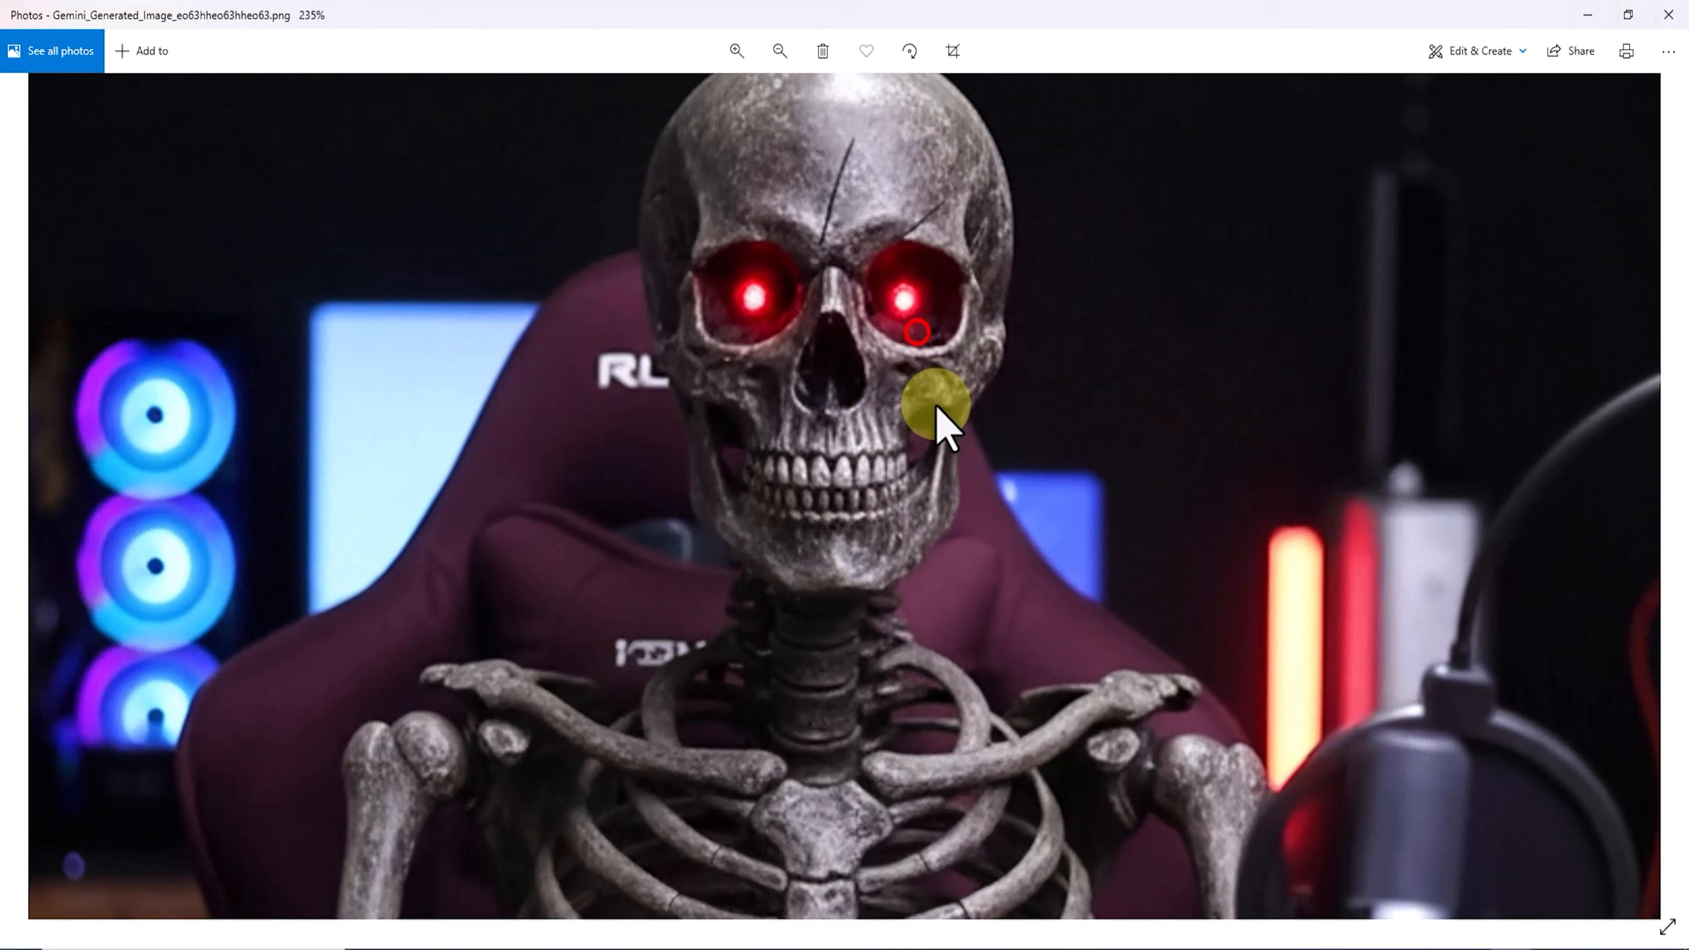
{"action": "left_click_drag", "start_coordinate": [938, 411], "coordinate": [828, 151]}
{"action": "left_click_drag", "start_coordinate": [1007, 534], "coordinate": [902, 308]}
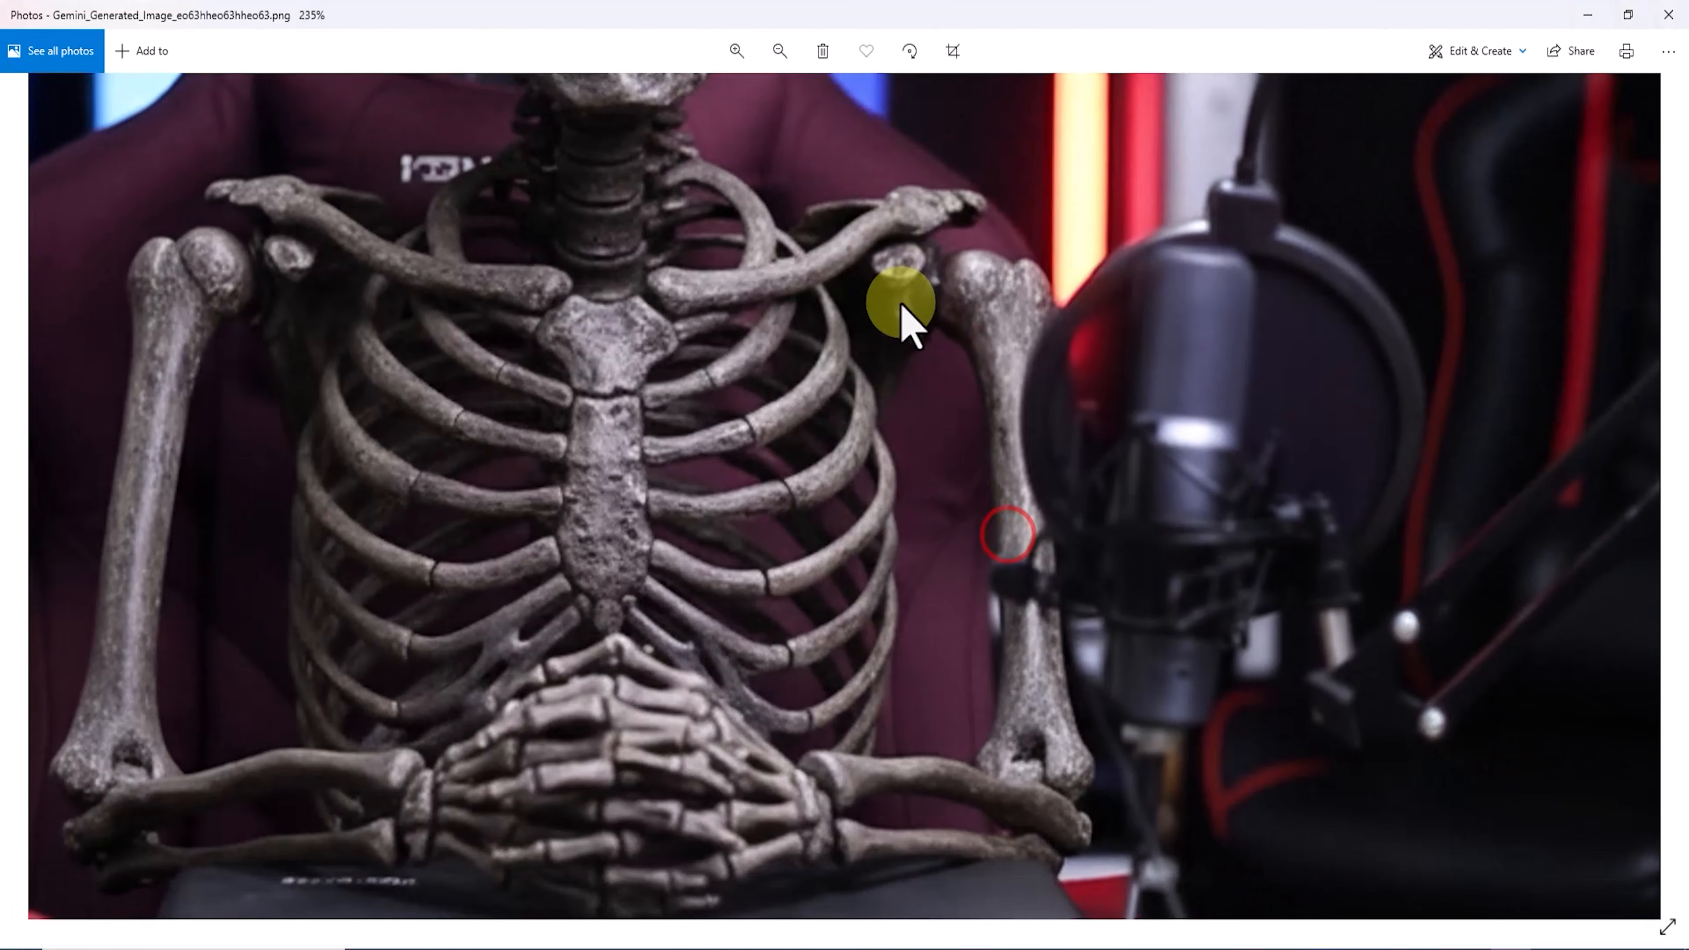
{"action": "scroll", "coordinate": [1093, 215], "scroll_direction": "down", "scroll_amount": 5}
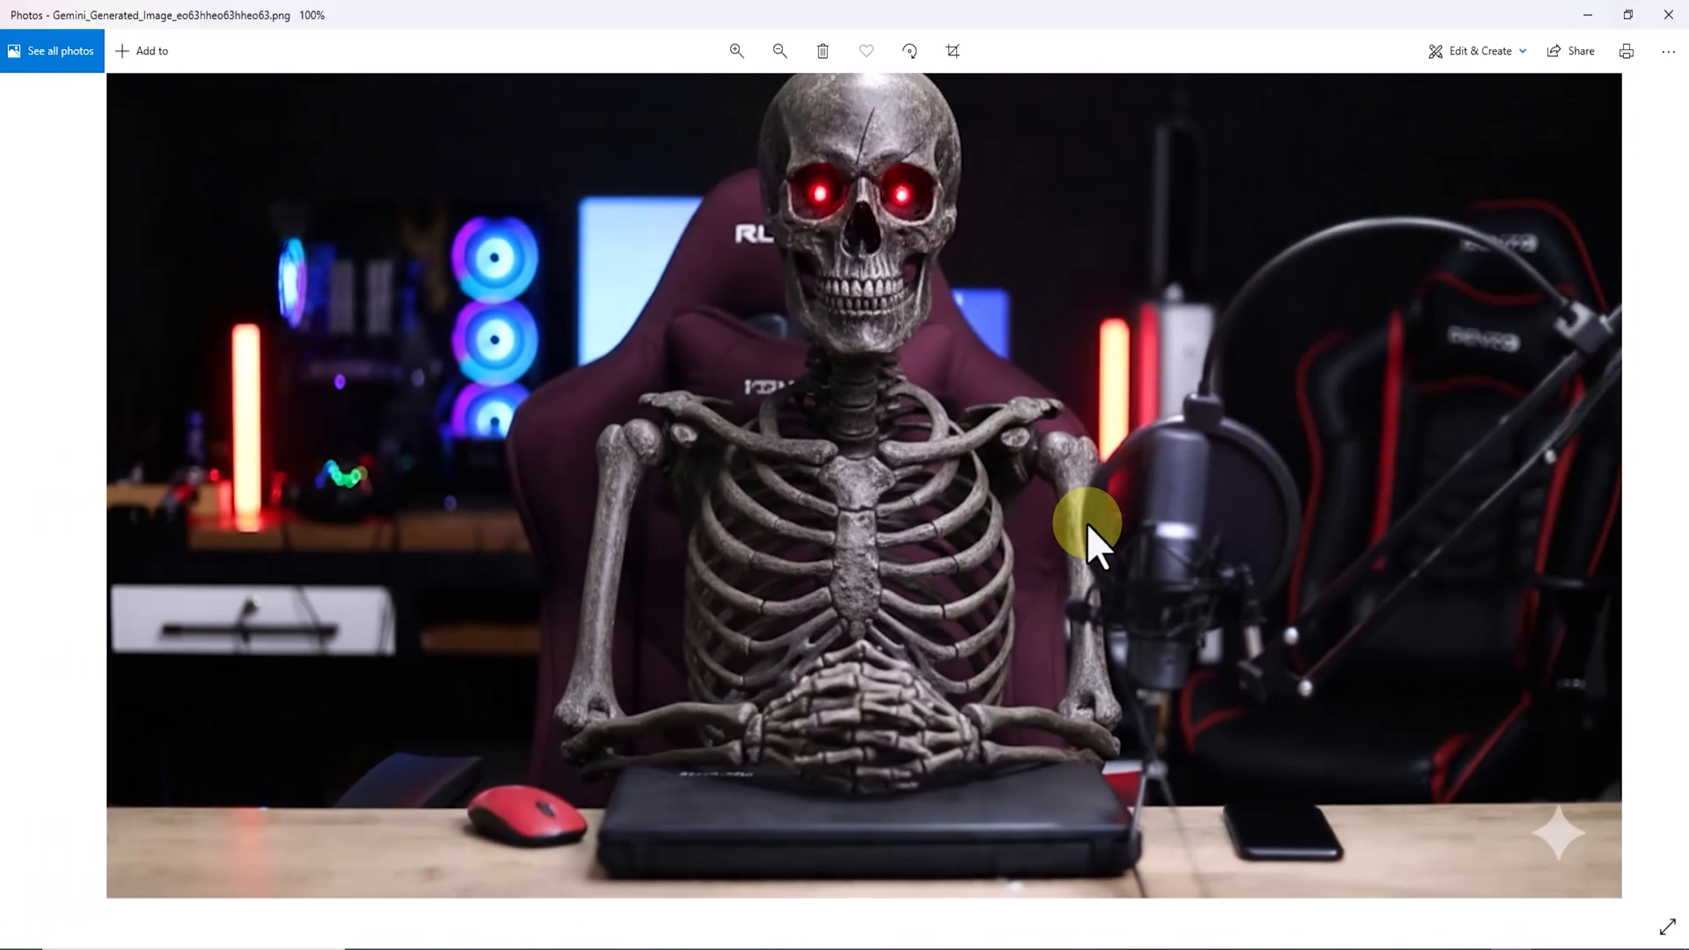
{"action": "left_click", "coordinate": [1668, 14]}
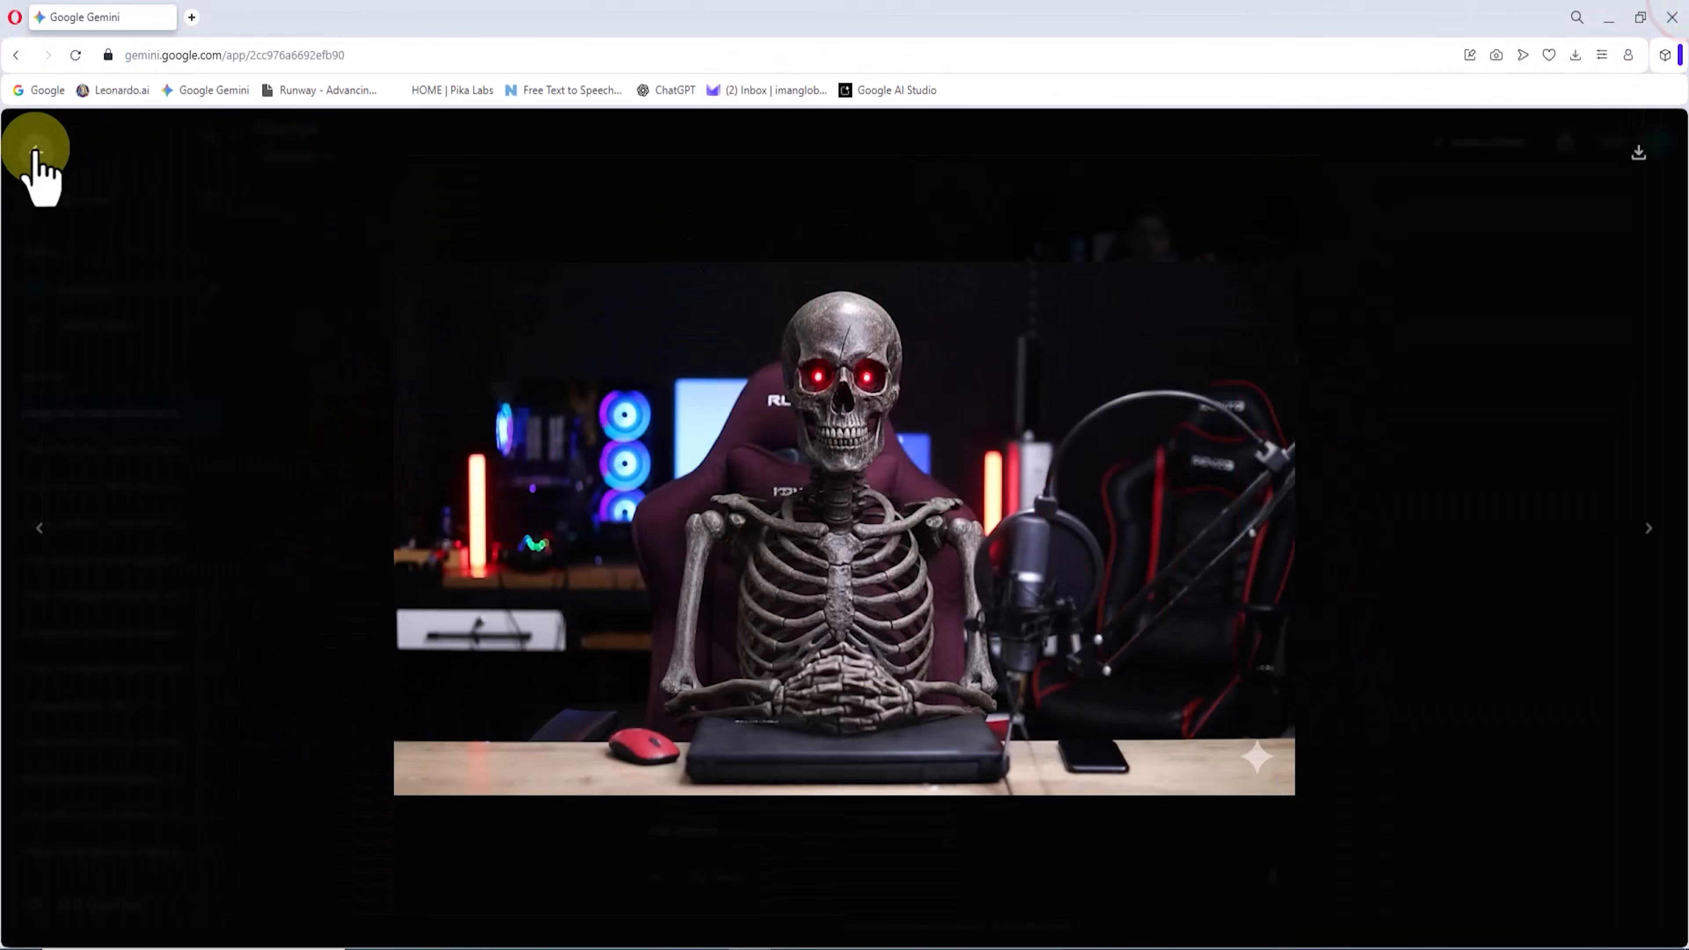
{"action": "left_click", "coordinate": [35, 148]}
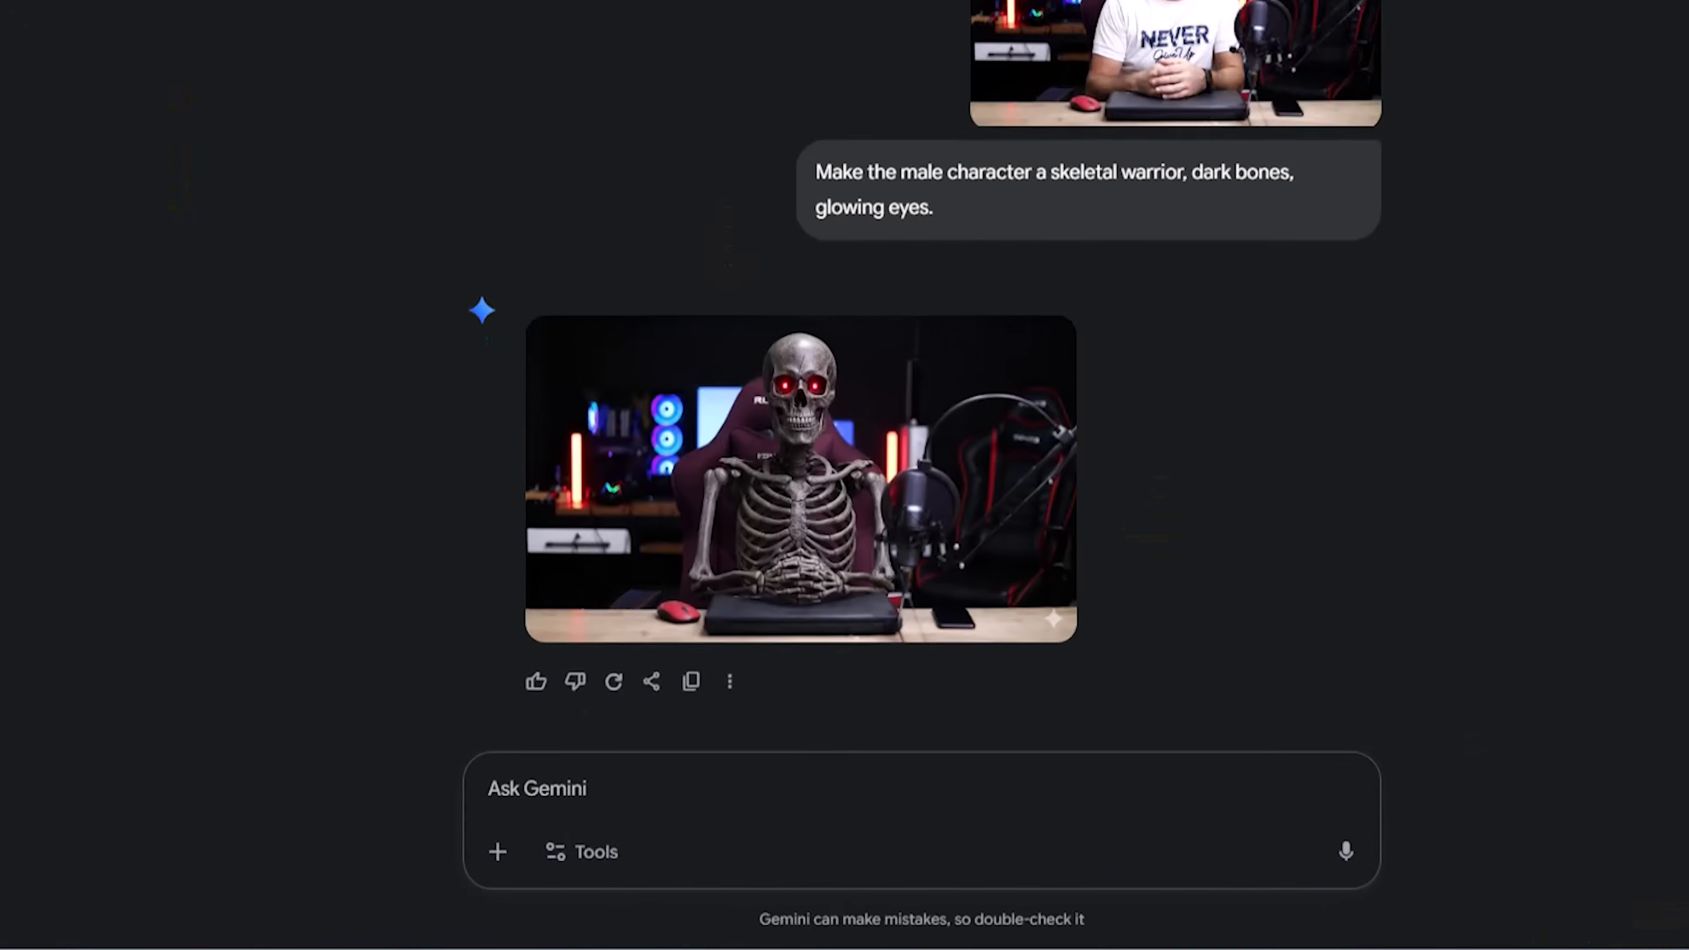
Step: Attach the source photo, generate from "Make the male character an ice giant, frozen body, crystalline texture." and download the image
{"action": "left_click_drag", "start_coordinate": [1148, 280], "coordinate": [788, 879]}
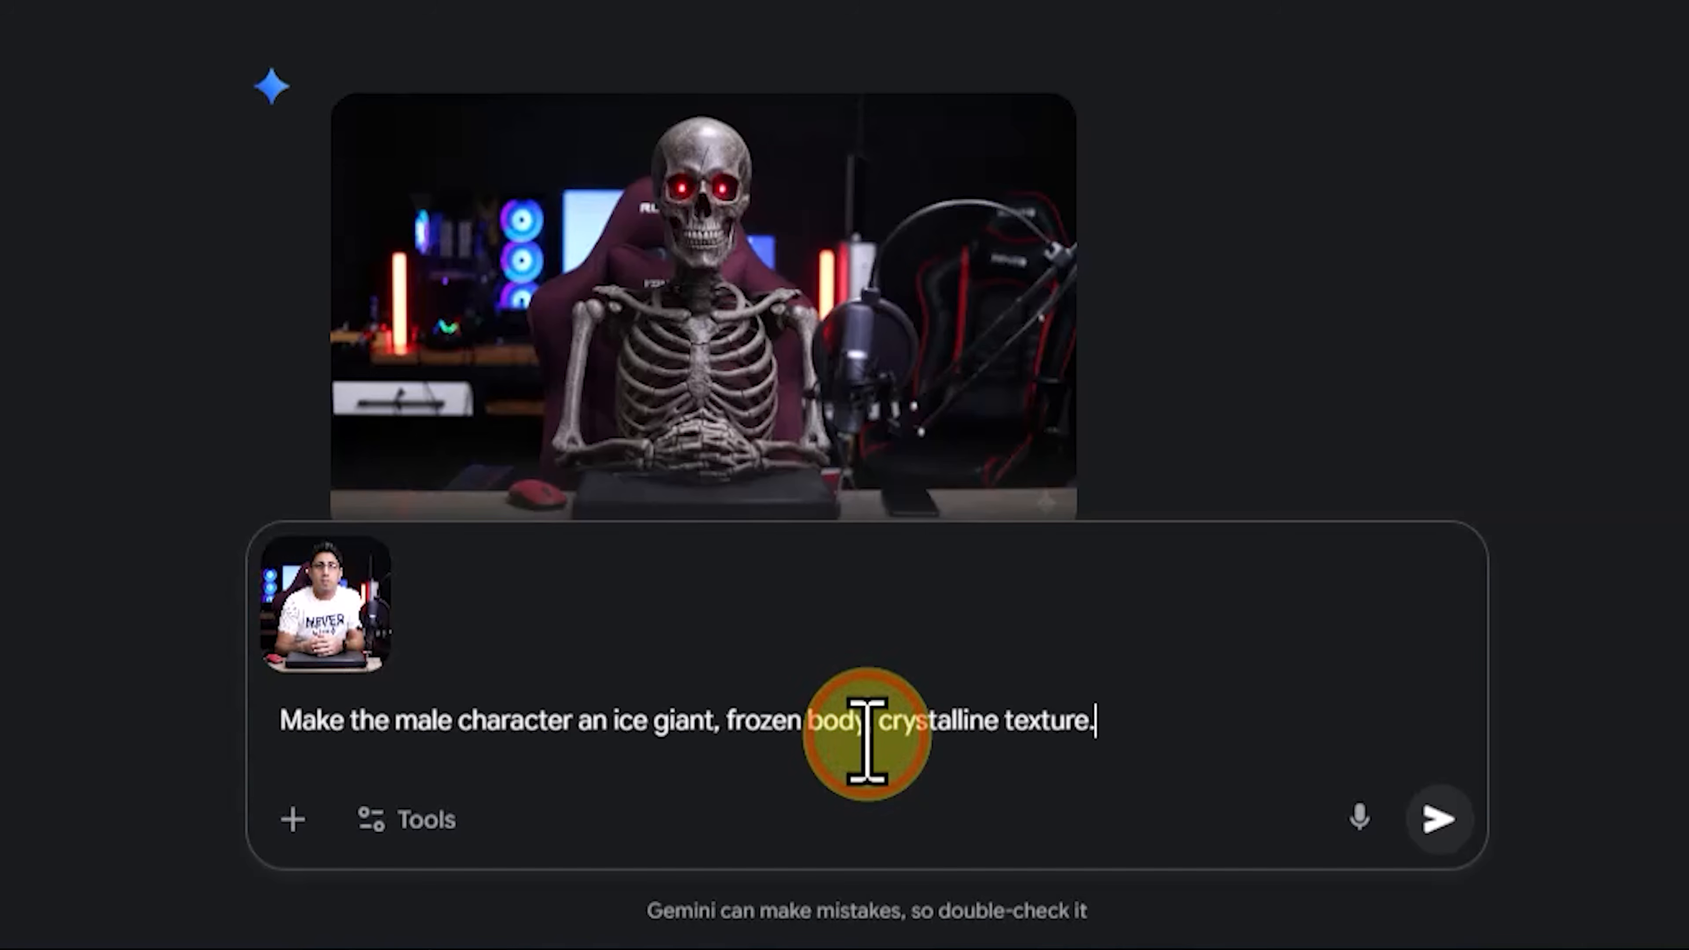
{"action": "left_click", "coordinate": [1439, 822]}
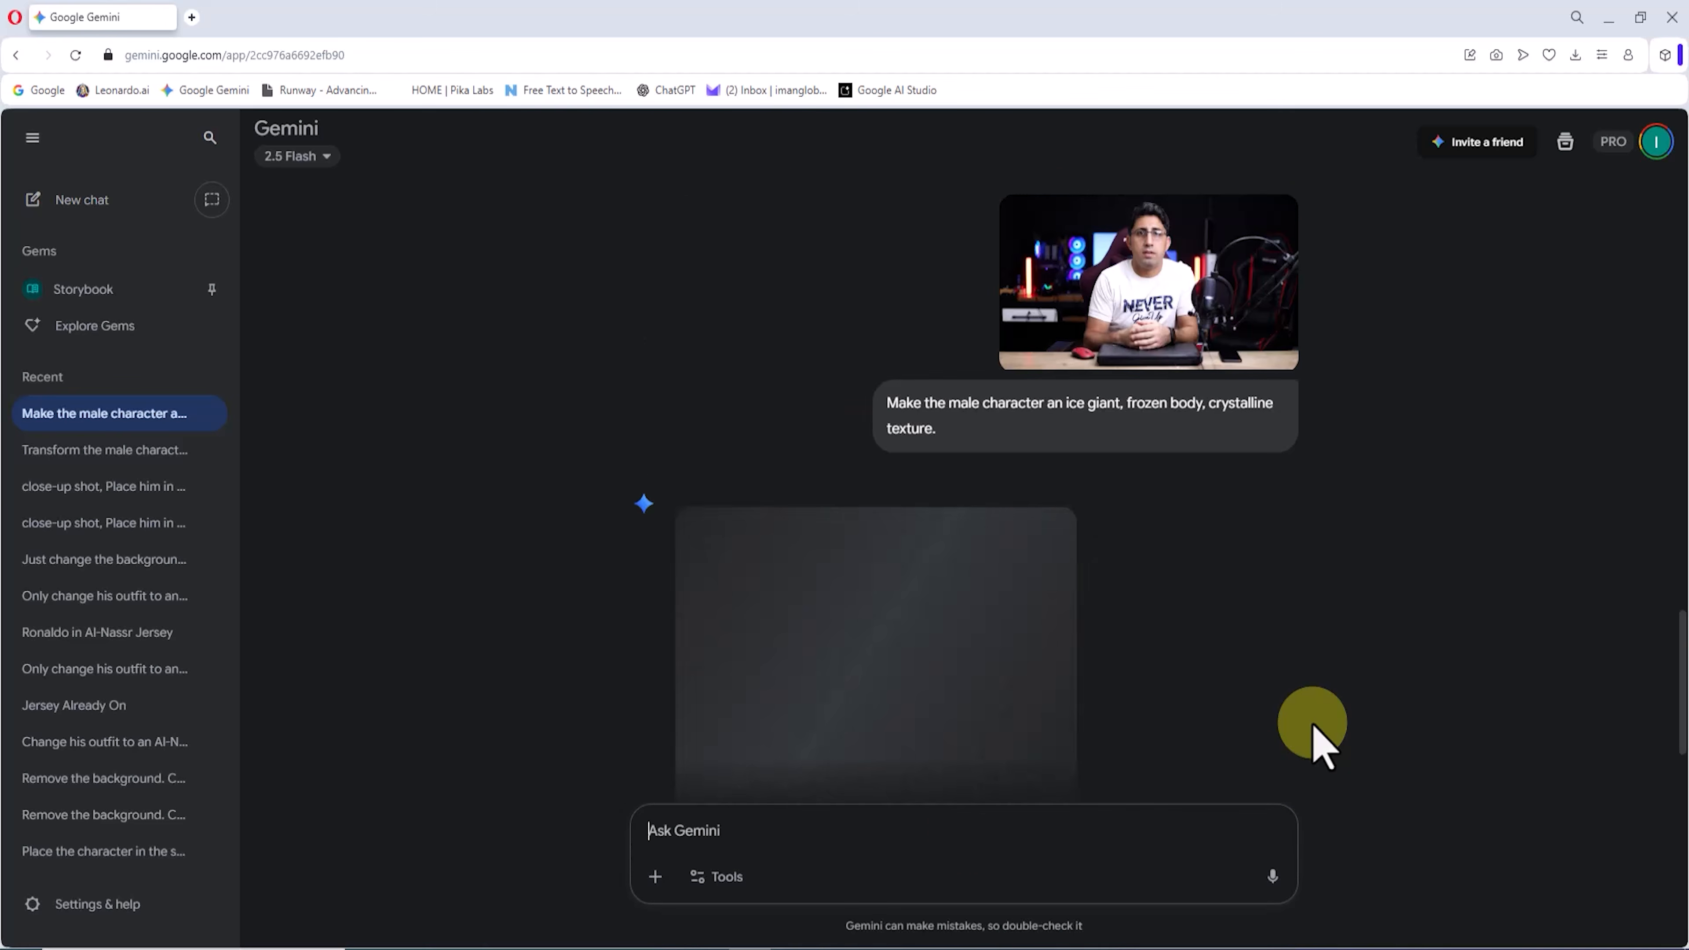
{"action": "left_click", "coordinate": [979, 614]}
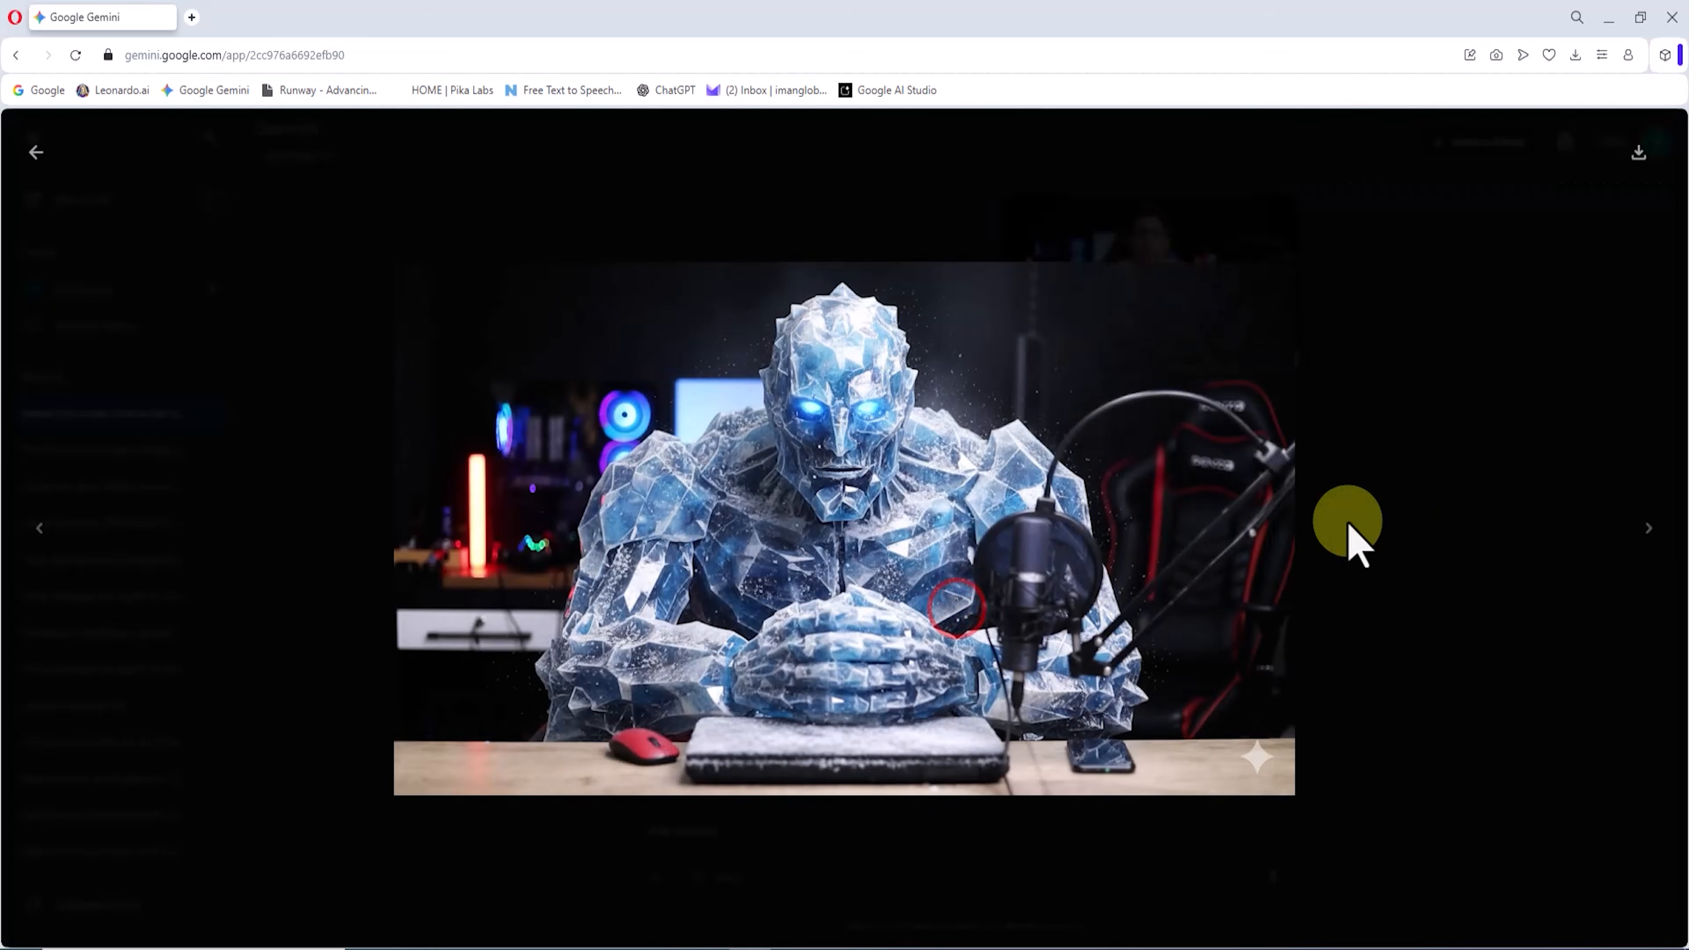
{"action": "left_click", "coordinate": [1639, 148]}
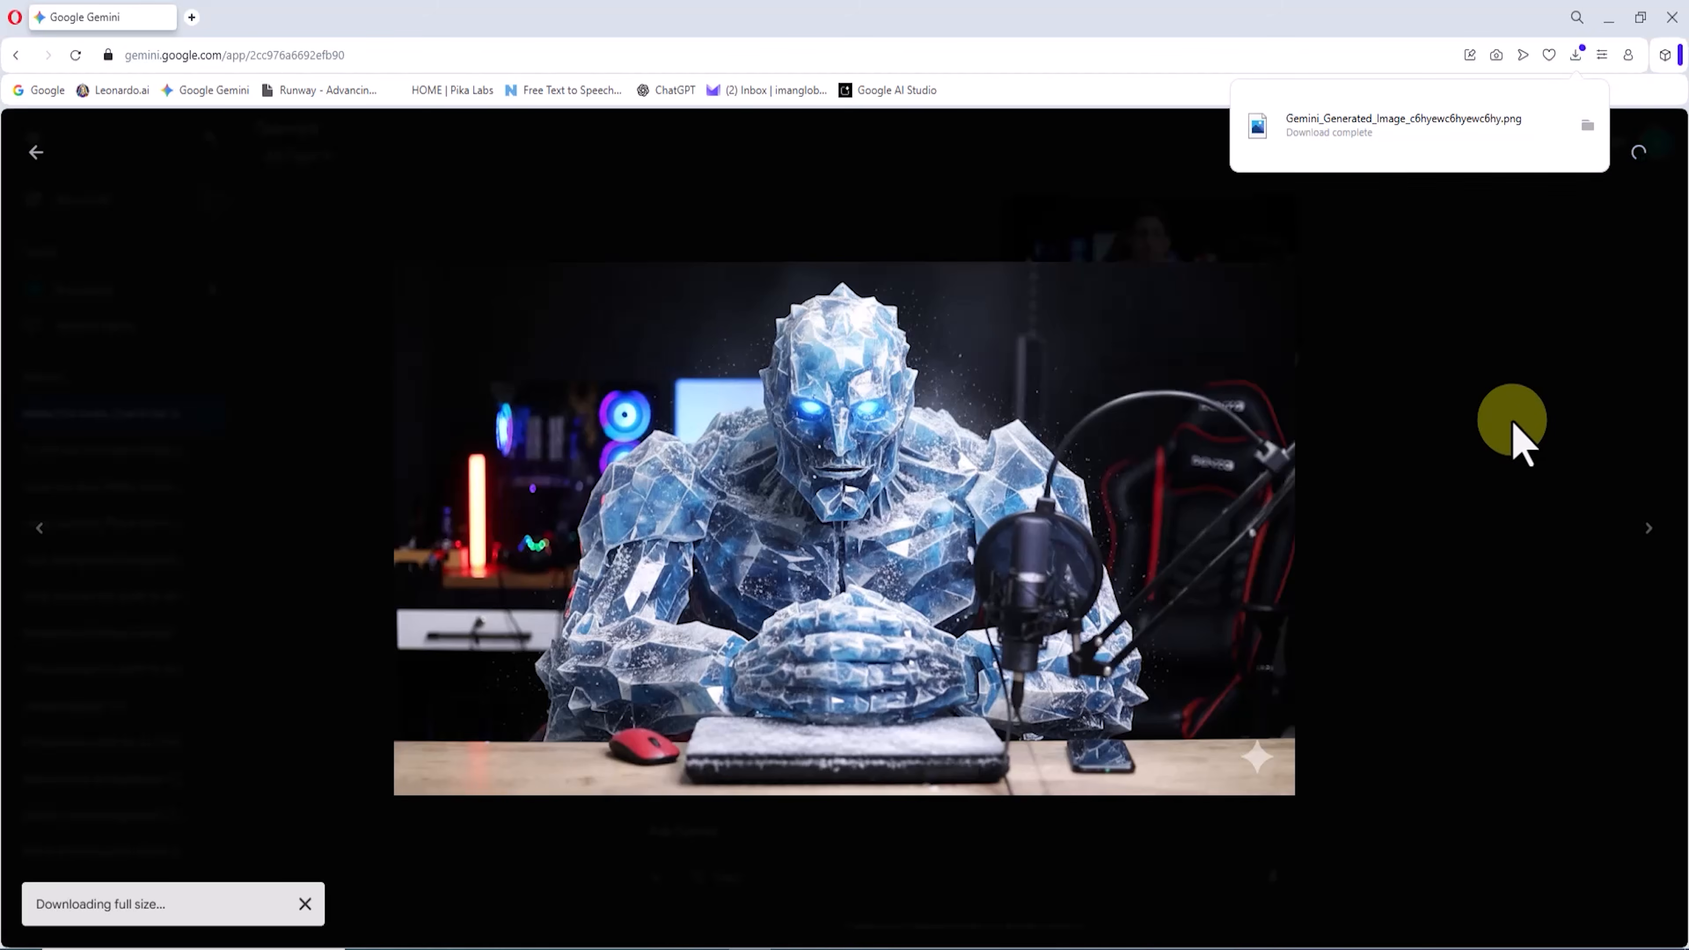
Step: Open the downloaded ice giant image and examine its face, crystalline body and hands up close
{"action": "left_click", "coordinate": [1314, 142]}
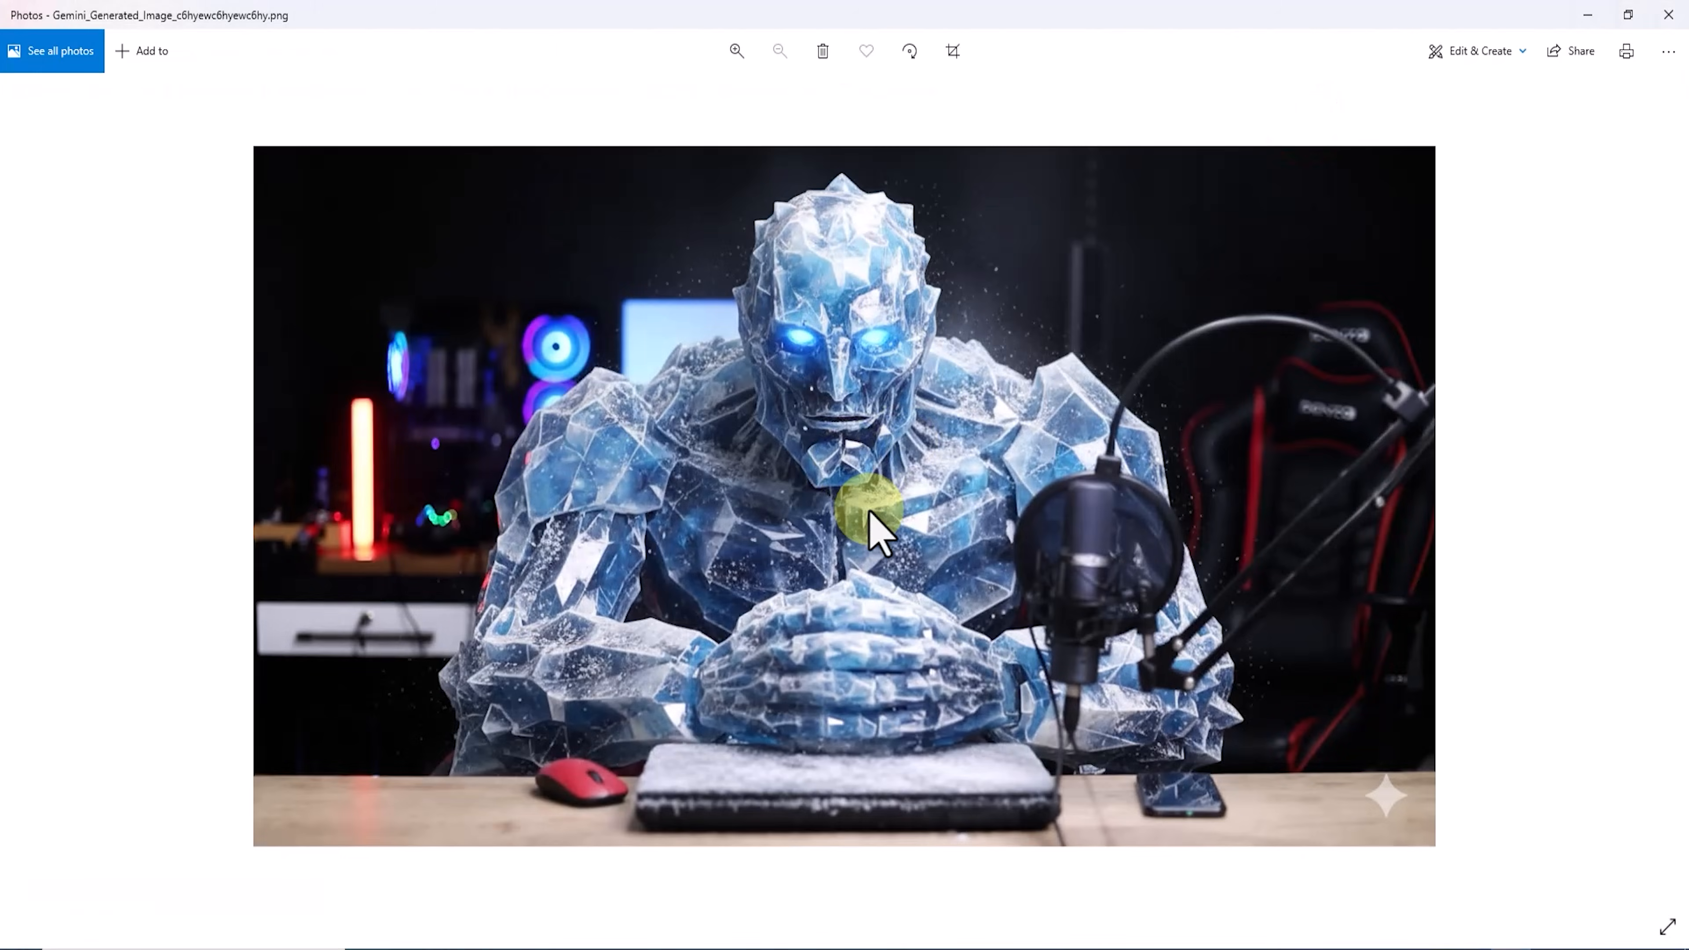
{"action": "scroll", "coordinate": [868, 795], "scroll_direction": "up", "scroll_amount": 3}
{"action": "scroll", "coordinate": [894, 378], "scroll_direction": "down", "scroll_amount": 3}
{"action": "scroll", "coordinate": [811, 698], "scroll_direction": "up", "scroll_amount": 5}
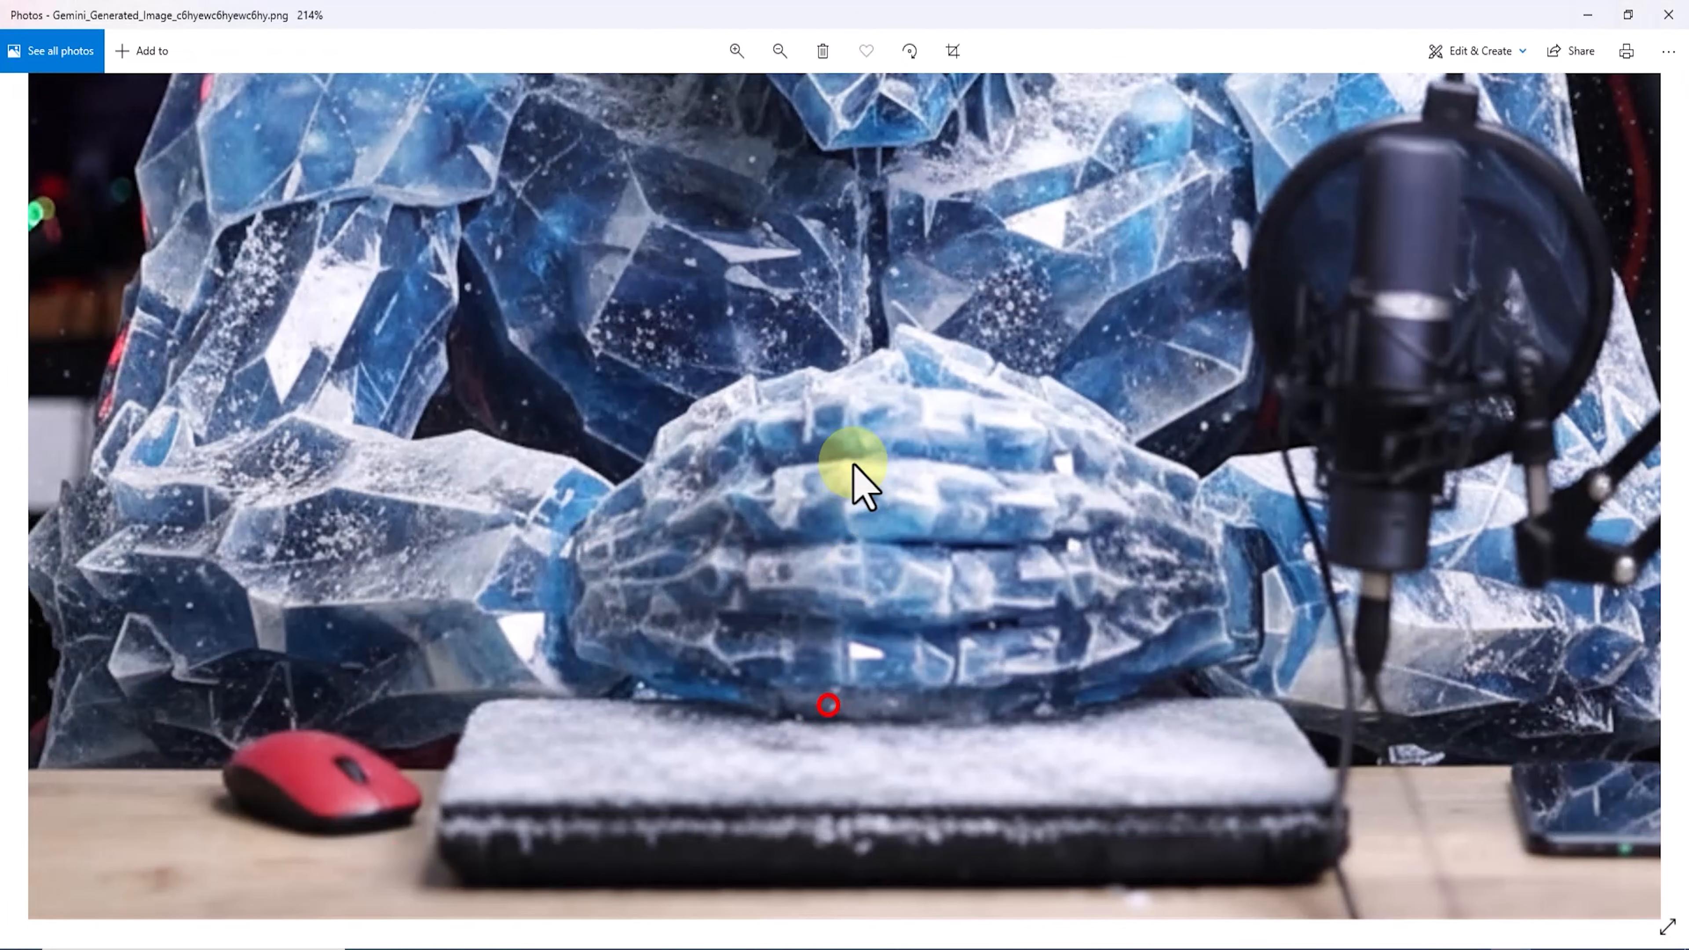
{"action": "scroll", "coordinate": [876, 759], "scroll_direction": "down", "scroll_amount": 4}
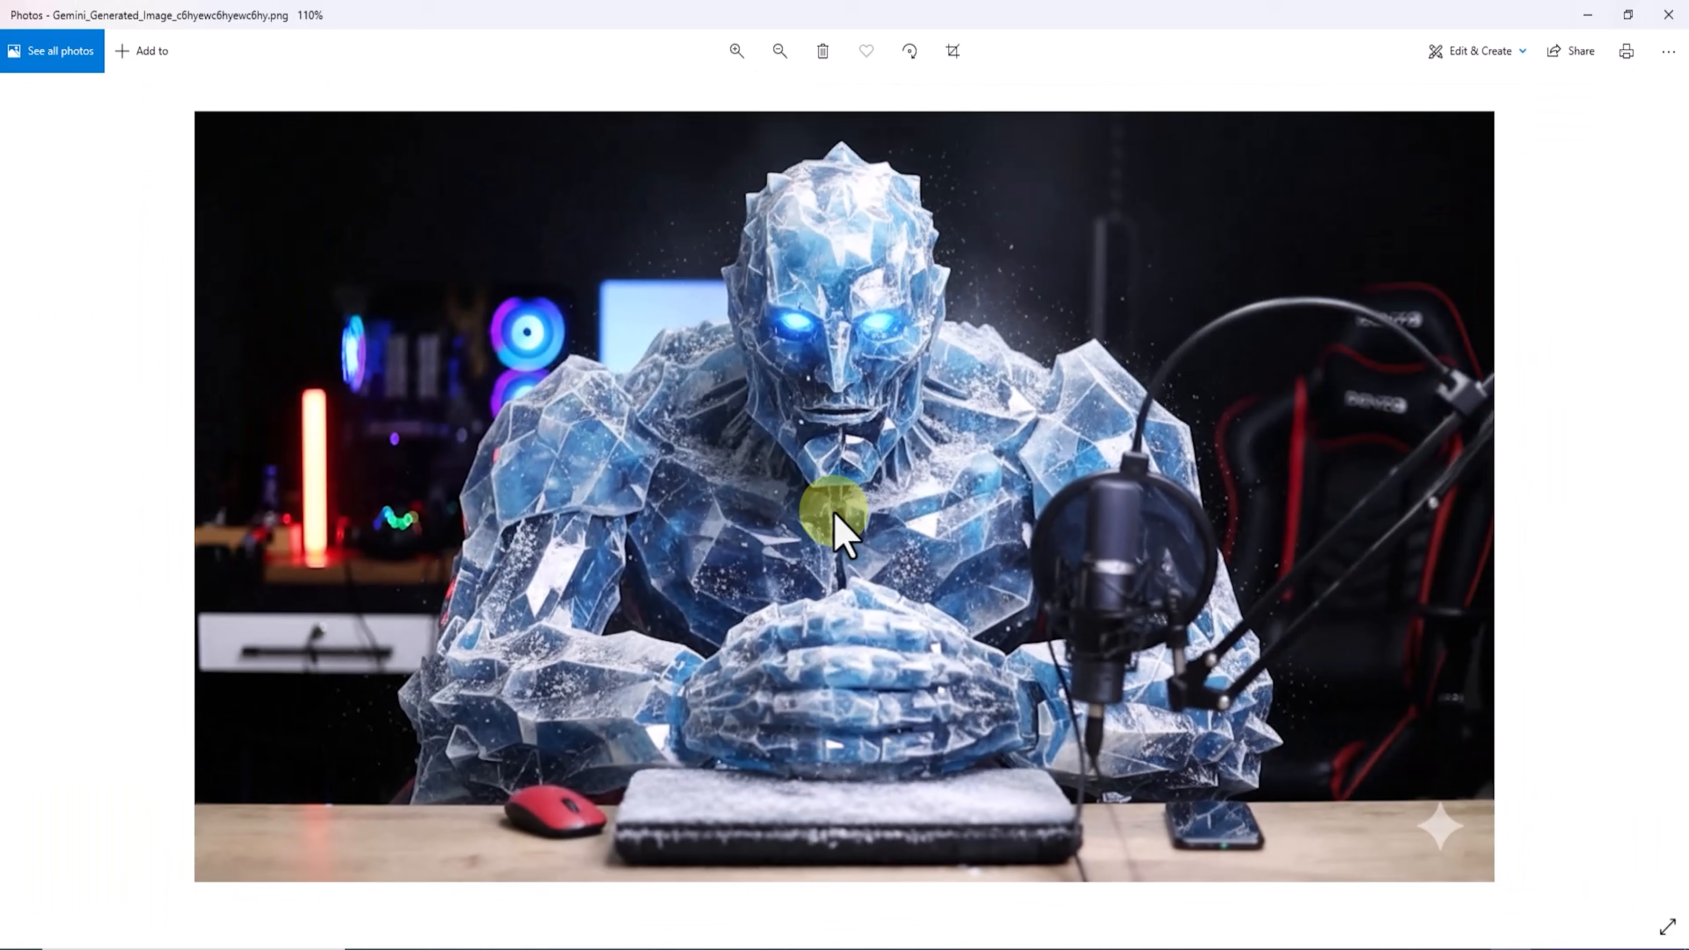
{"action": "scroll", "coordinate": [949, 285], "scroll_direction": "up", "scroll_amount": 1}
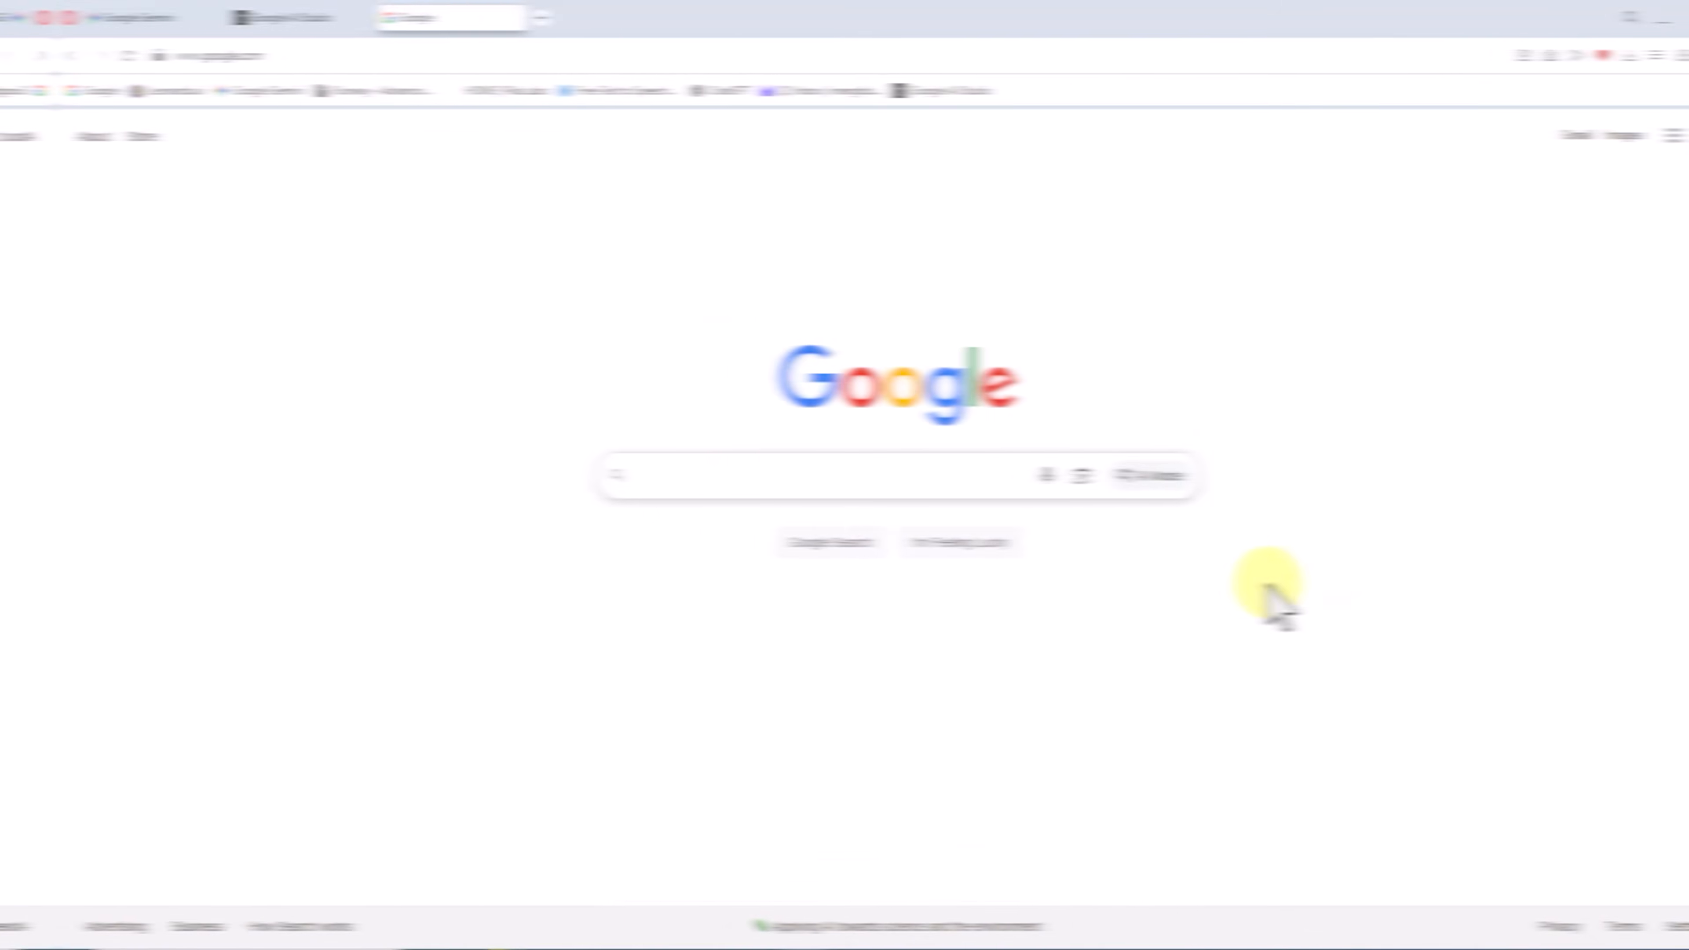
Step: Switch to Google Search, search for "Google Flow" and open the Google Labs Flow page
{"action": "type", "text": "Google Flow"}
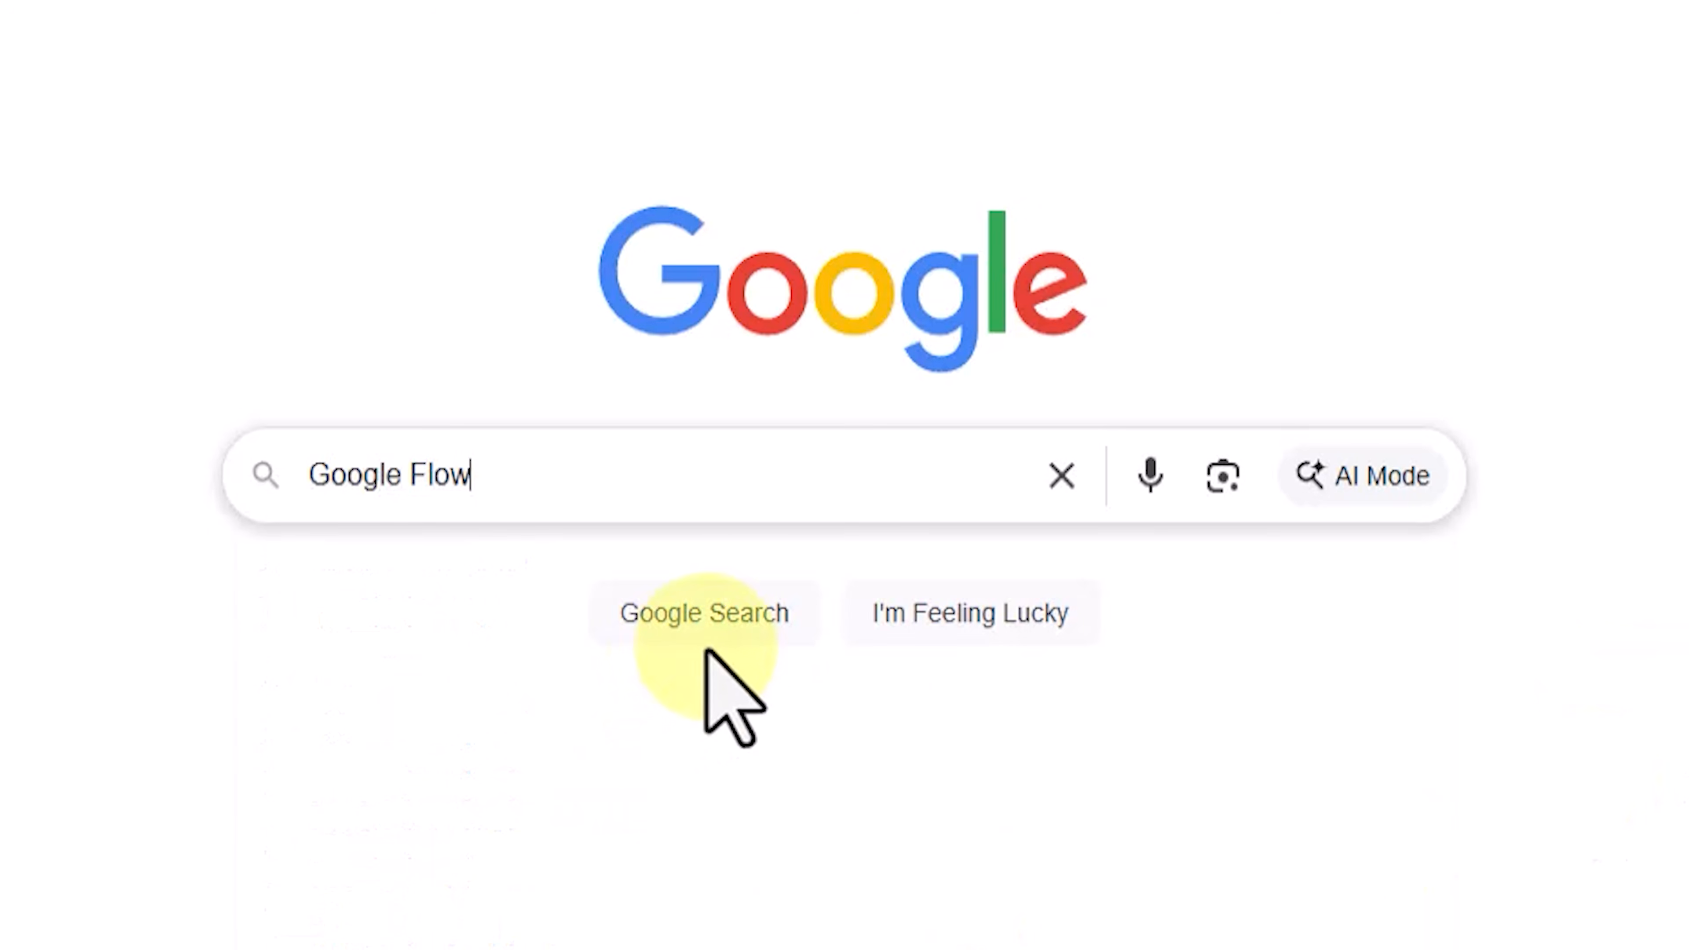
{"action": "left_click", "coordinate": [764, 629]}
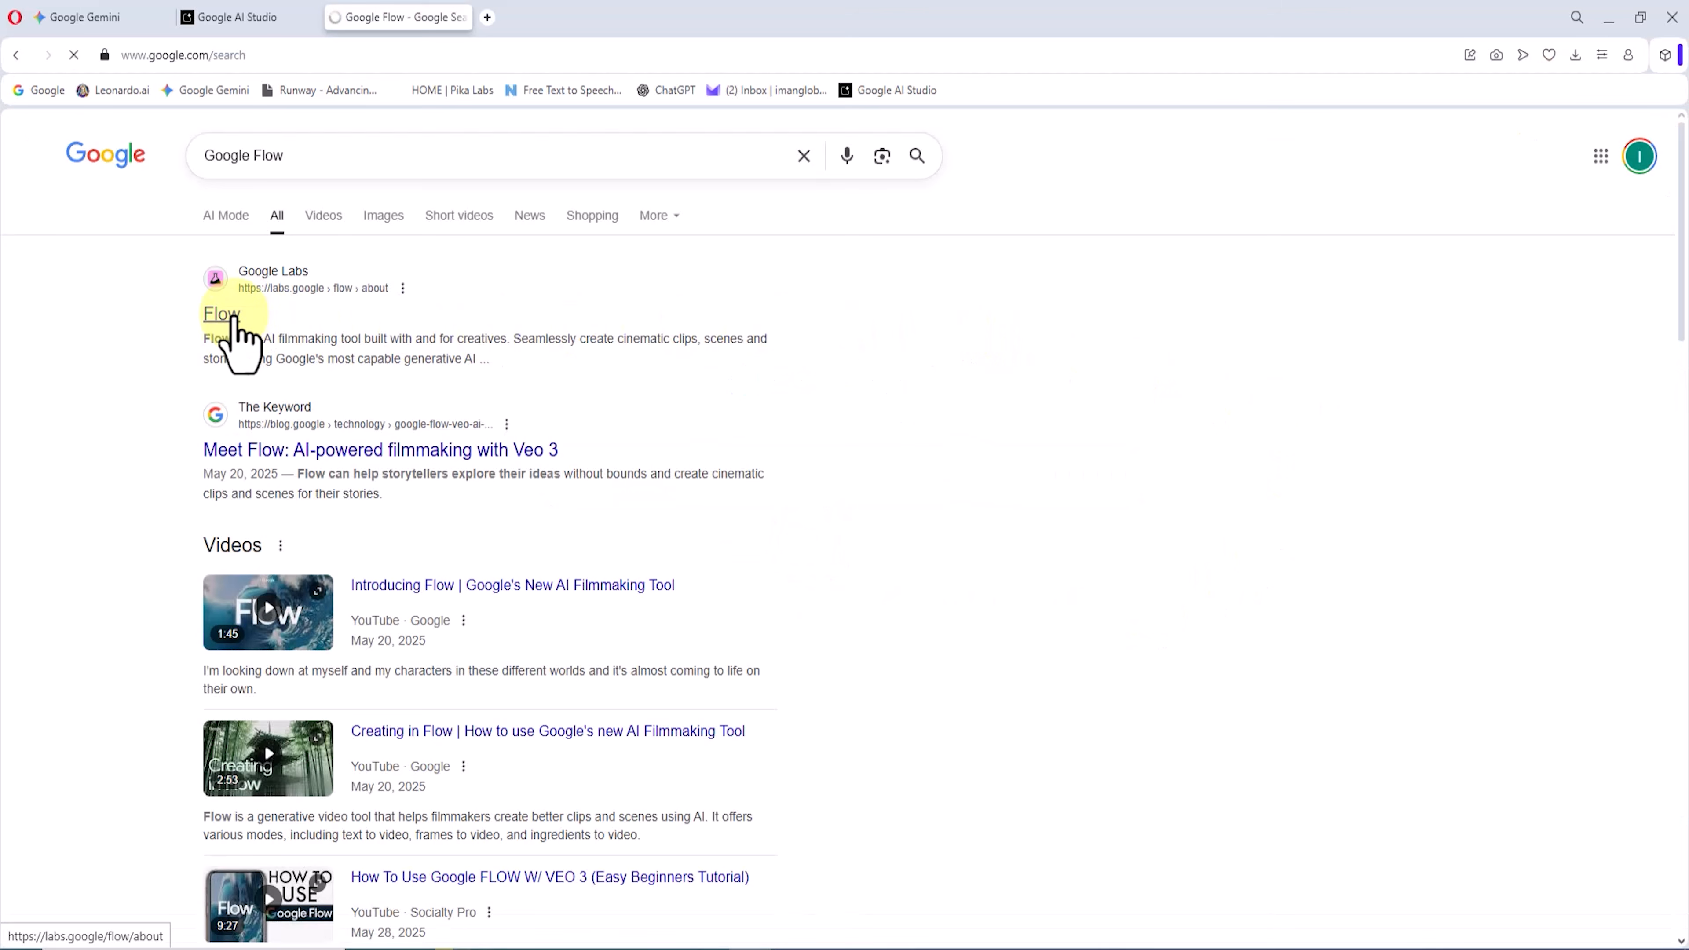
{"action": "left_click", "coordinate": [227, 314]}
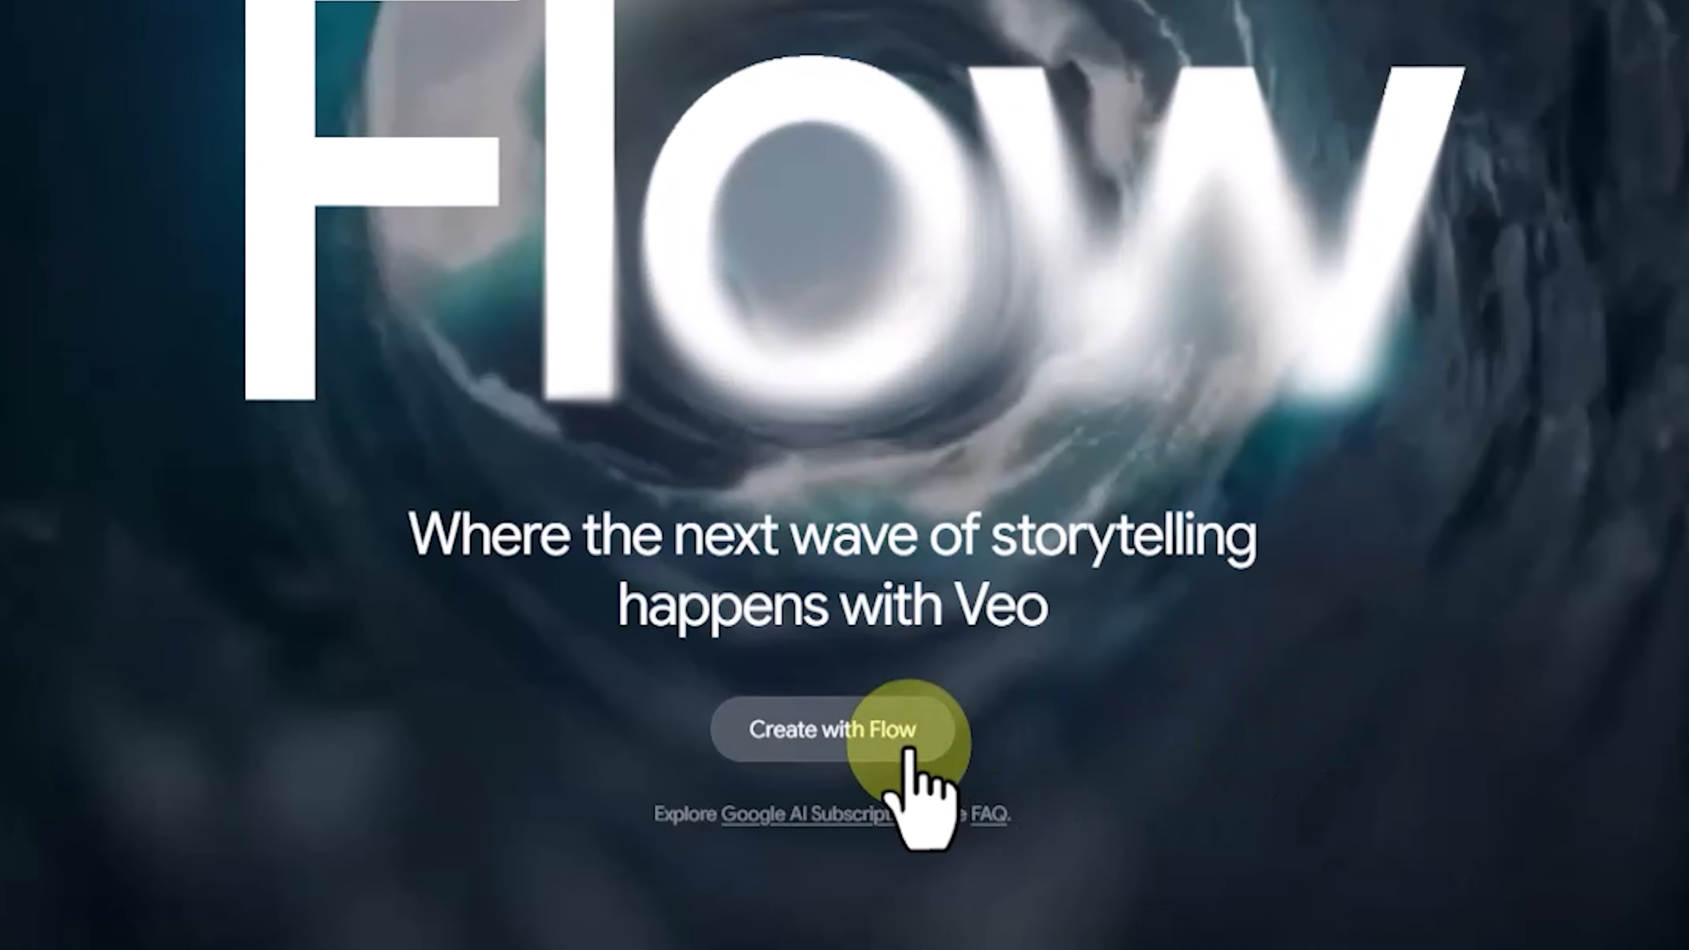
Step: Enter Flow's creation tool, opt in to marketing emails and research invitations, and accept the privacy policy after scrolling through it
{"action": "left_click", "coordinate": [868, 823]}
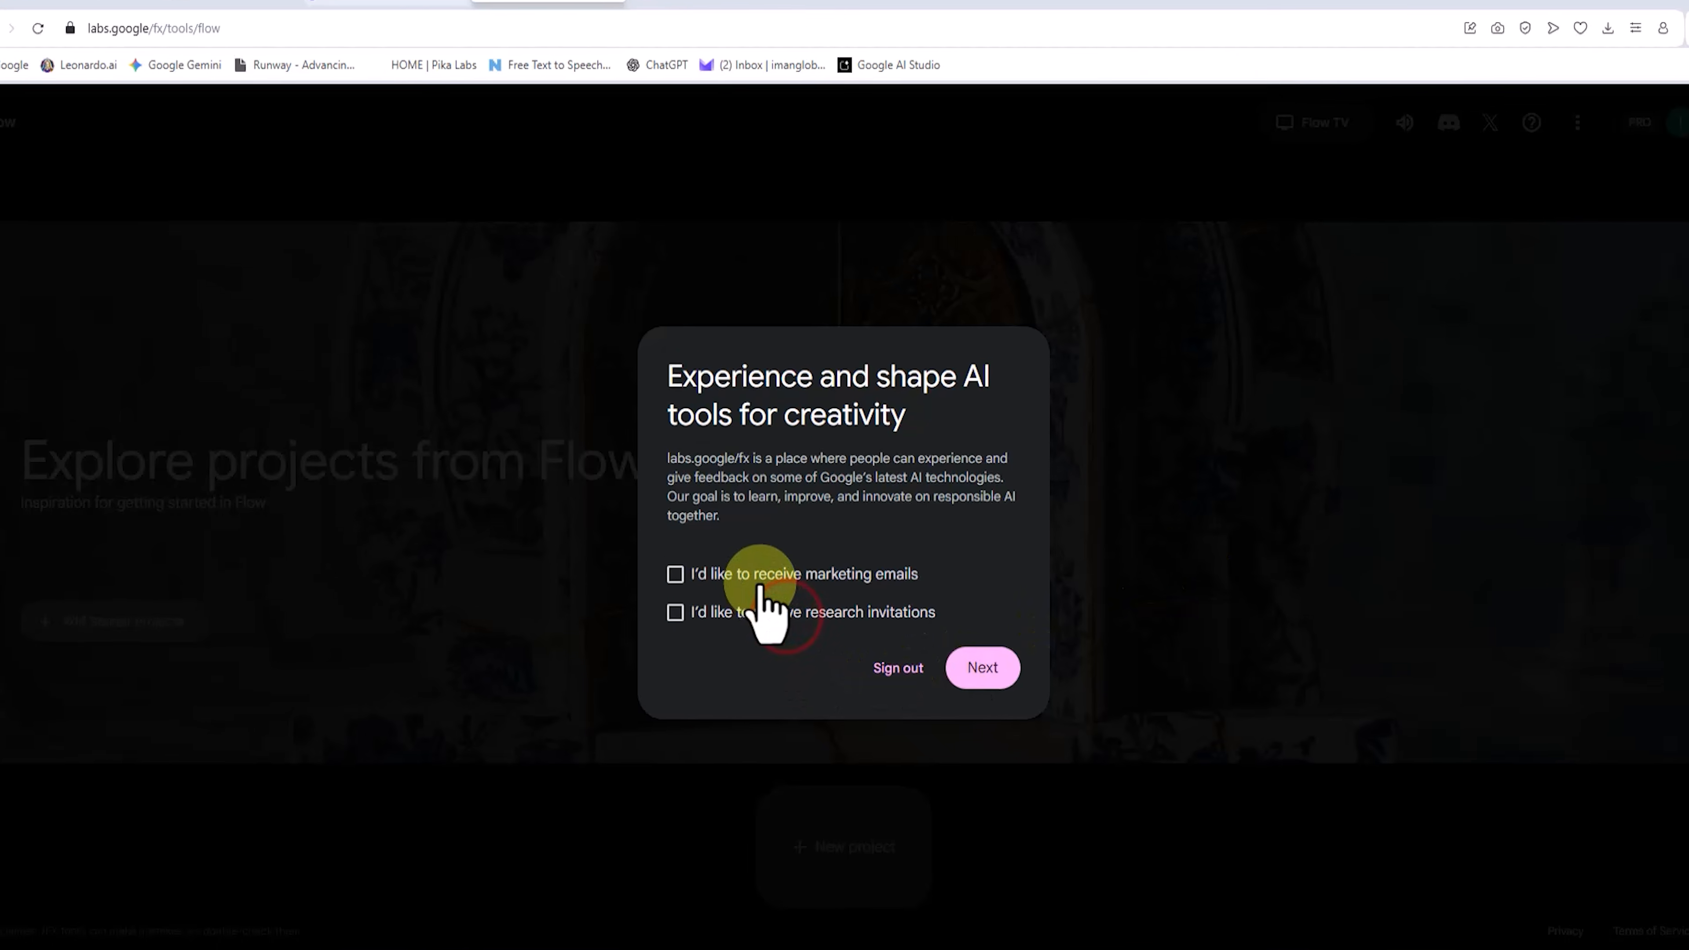
{"action": "left_click", "coordinate": [674, 573]}
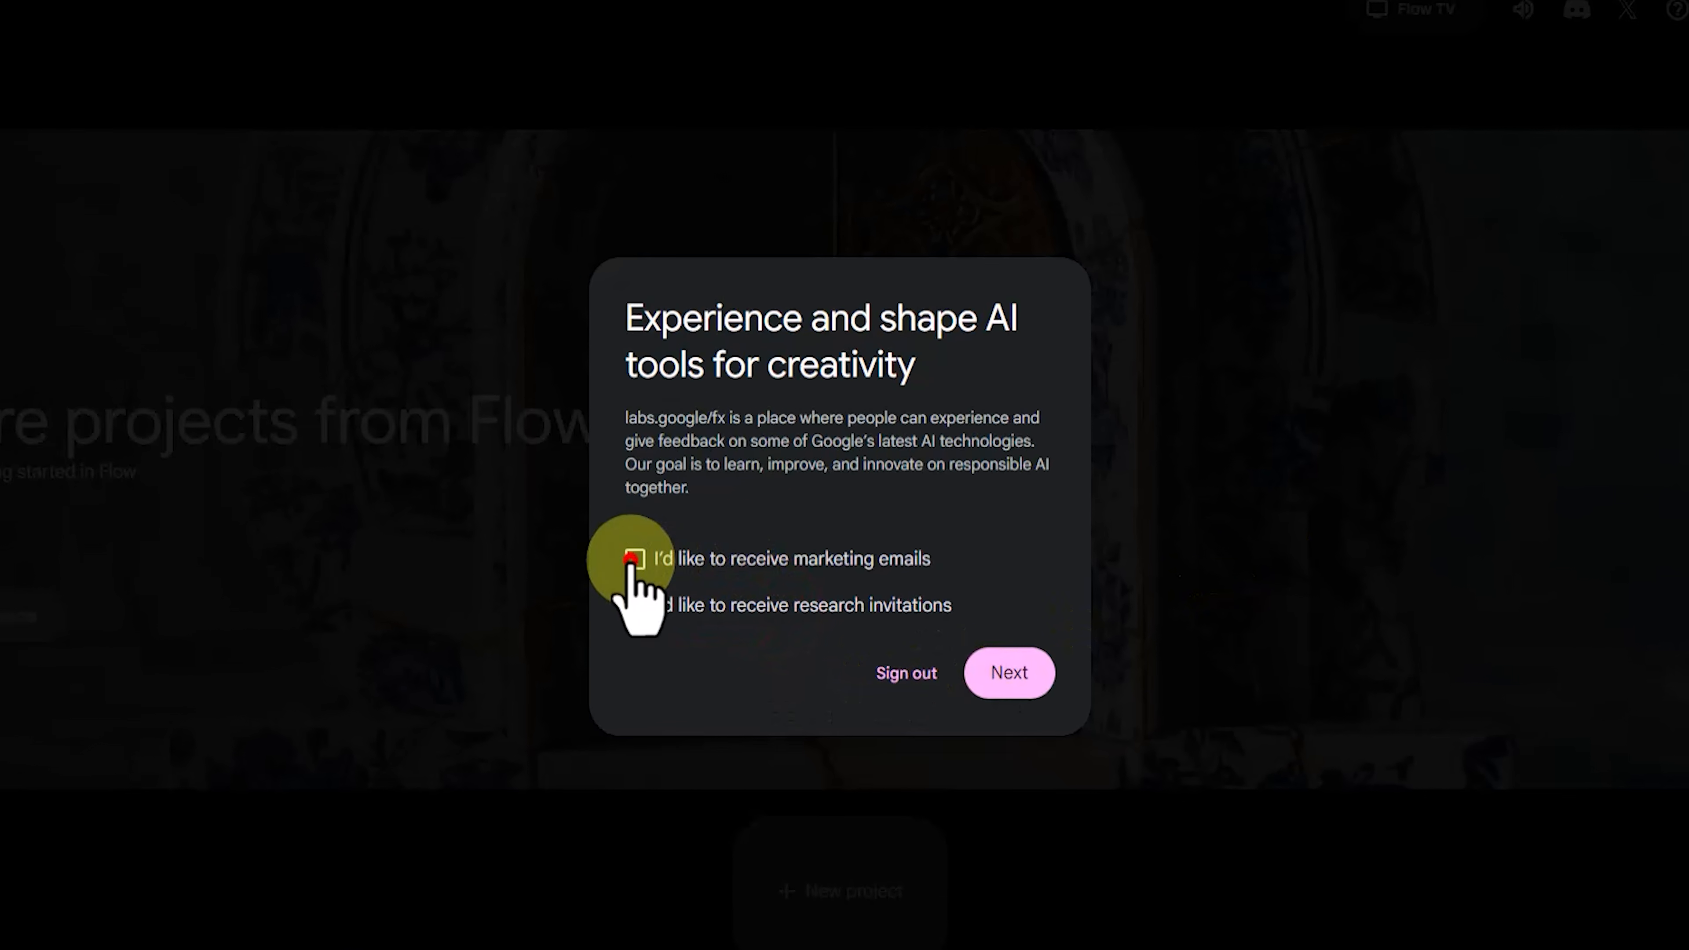
{"action": "left_click", "coordinate": [675, 612]}
{"action": "left_click", "coordinate": [988, 667]}
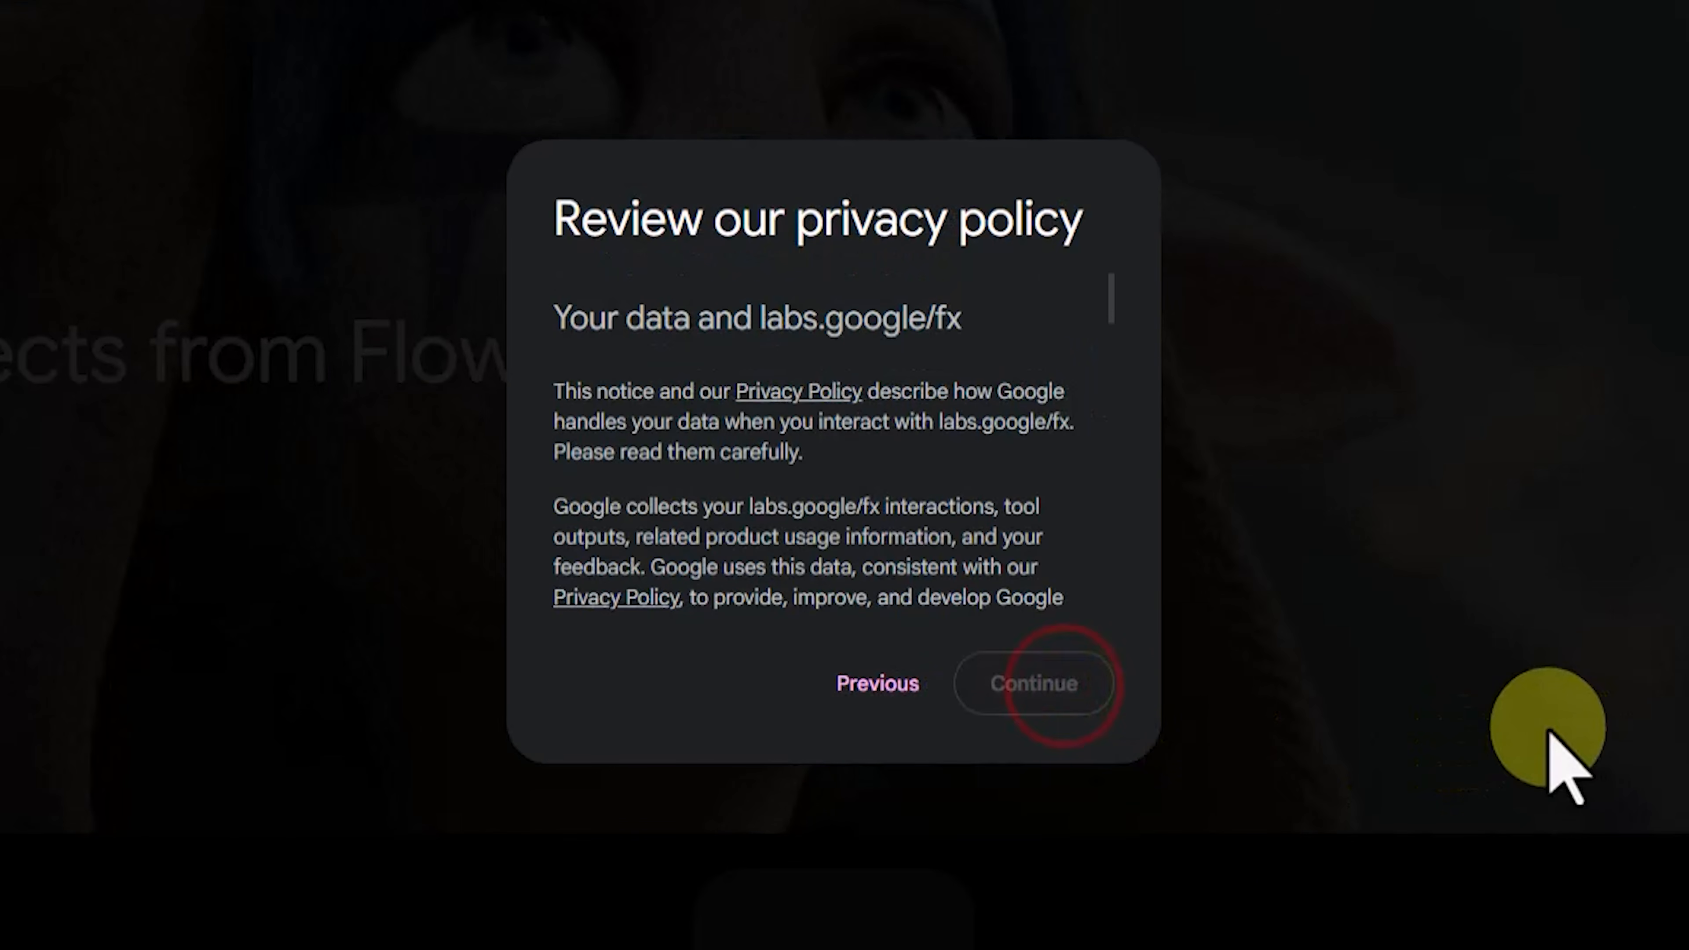
{"action": "left_click_drag", "start_coordinate": [1110, 296], "coordinate": [1057, 598]}
{"action": "left_click", "coordinate": [1051, 680]}
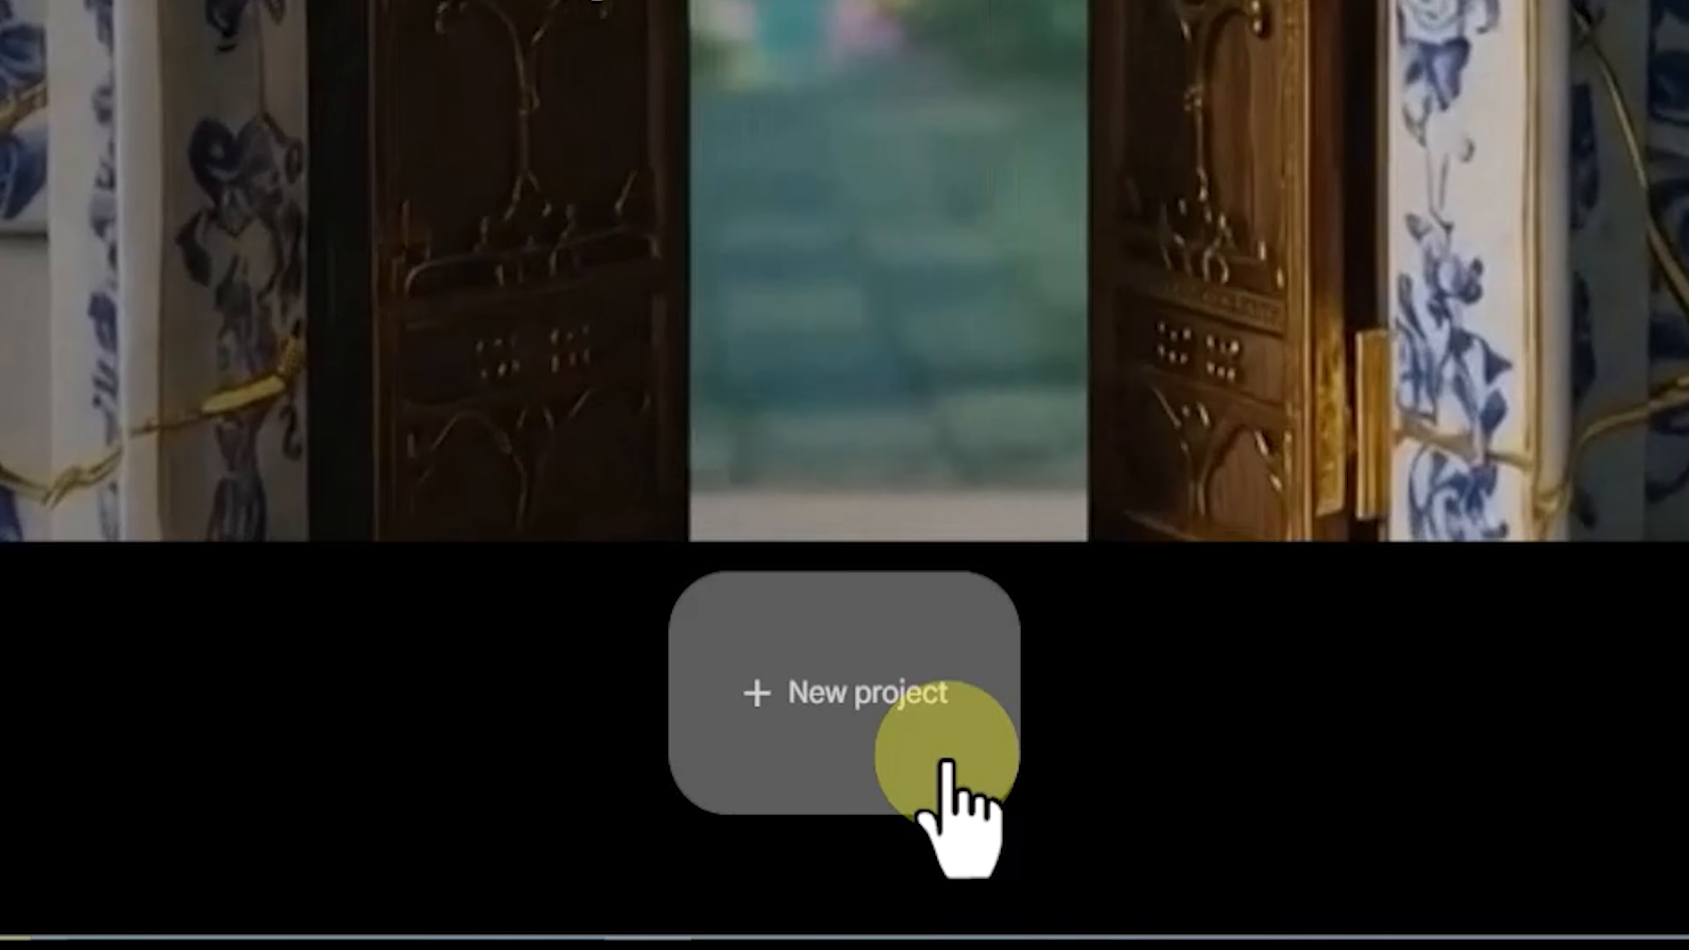
Step: Create a new project set to one output per prompt, the Veo 3 - Fast model and Landscape (16:9) aspect ratio
{"action": "left_click", "coordinate": [892, 867]}
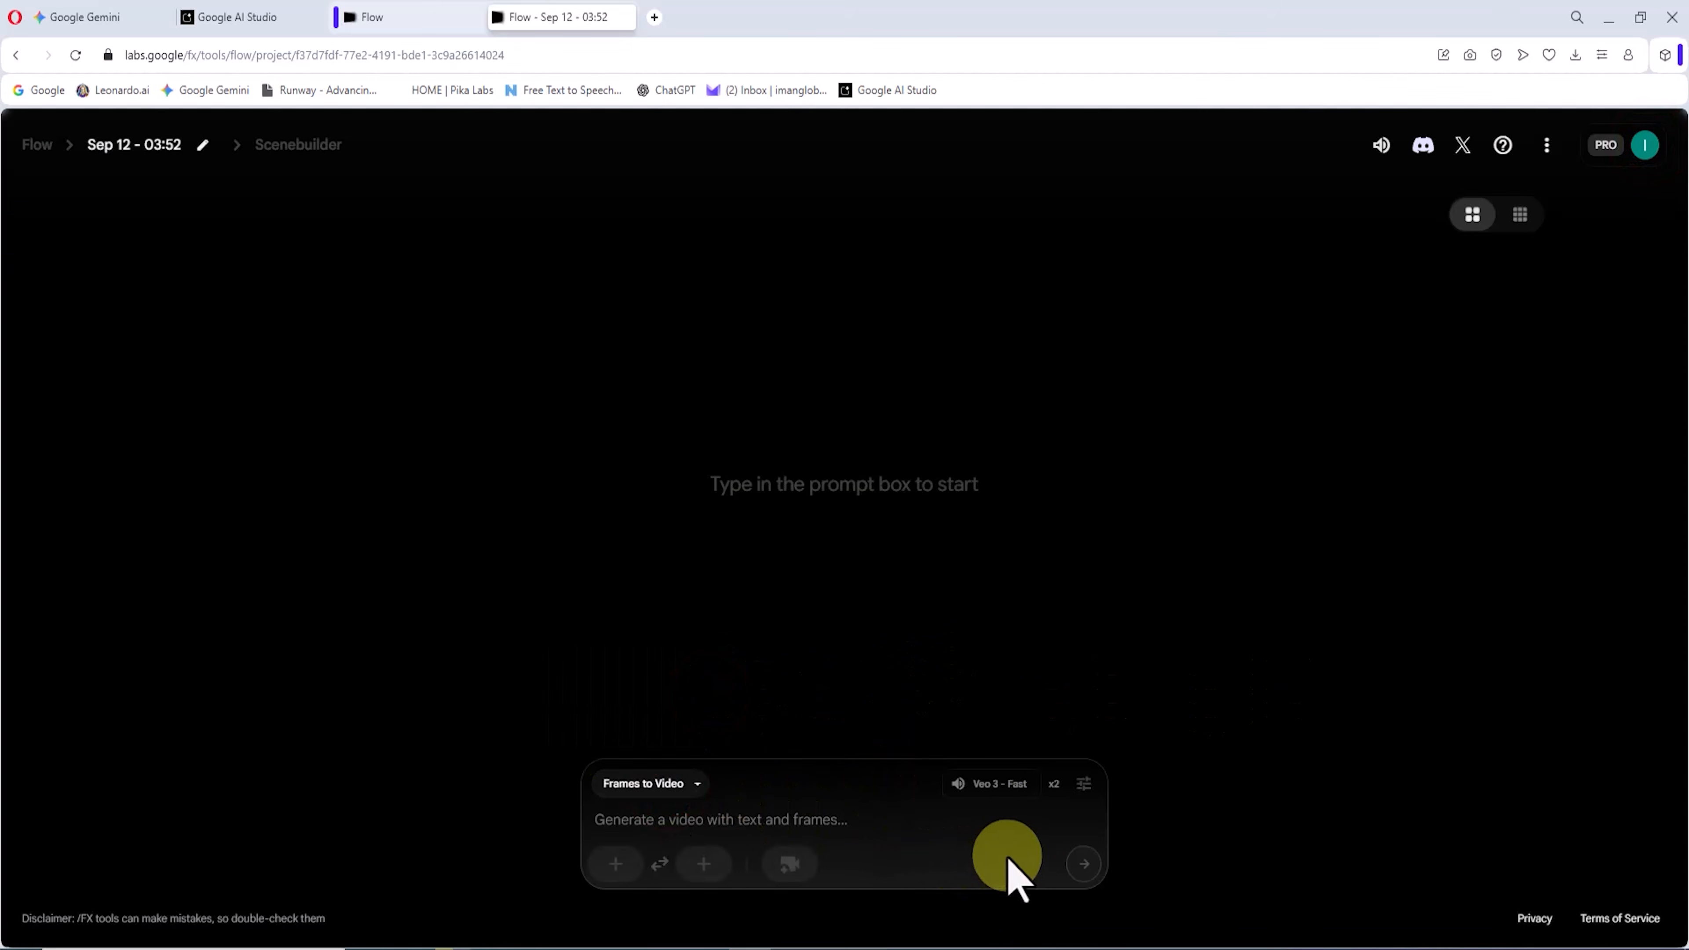
{"action": "left_click", "coordinate": [1014, 781]}
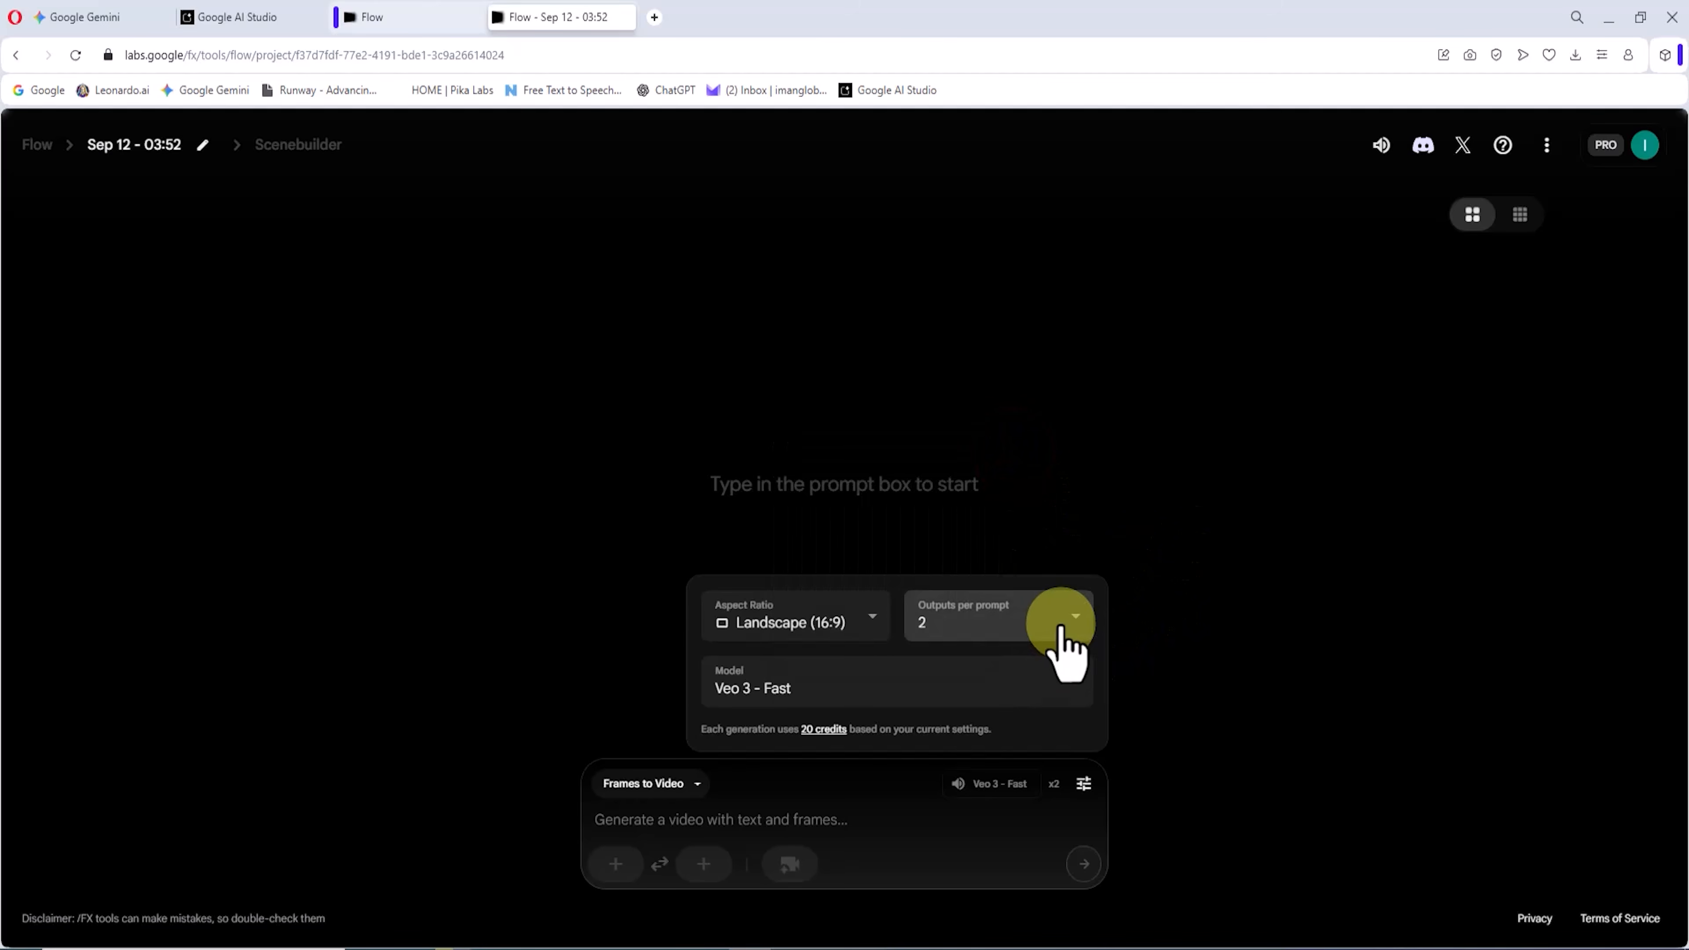
{"action": "left_click", "coordinate": [1363, 266]}
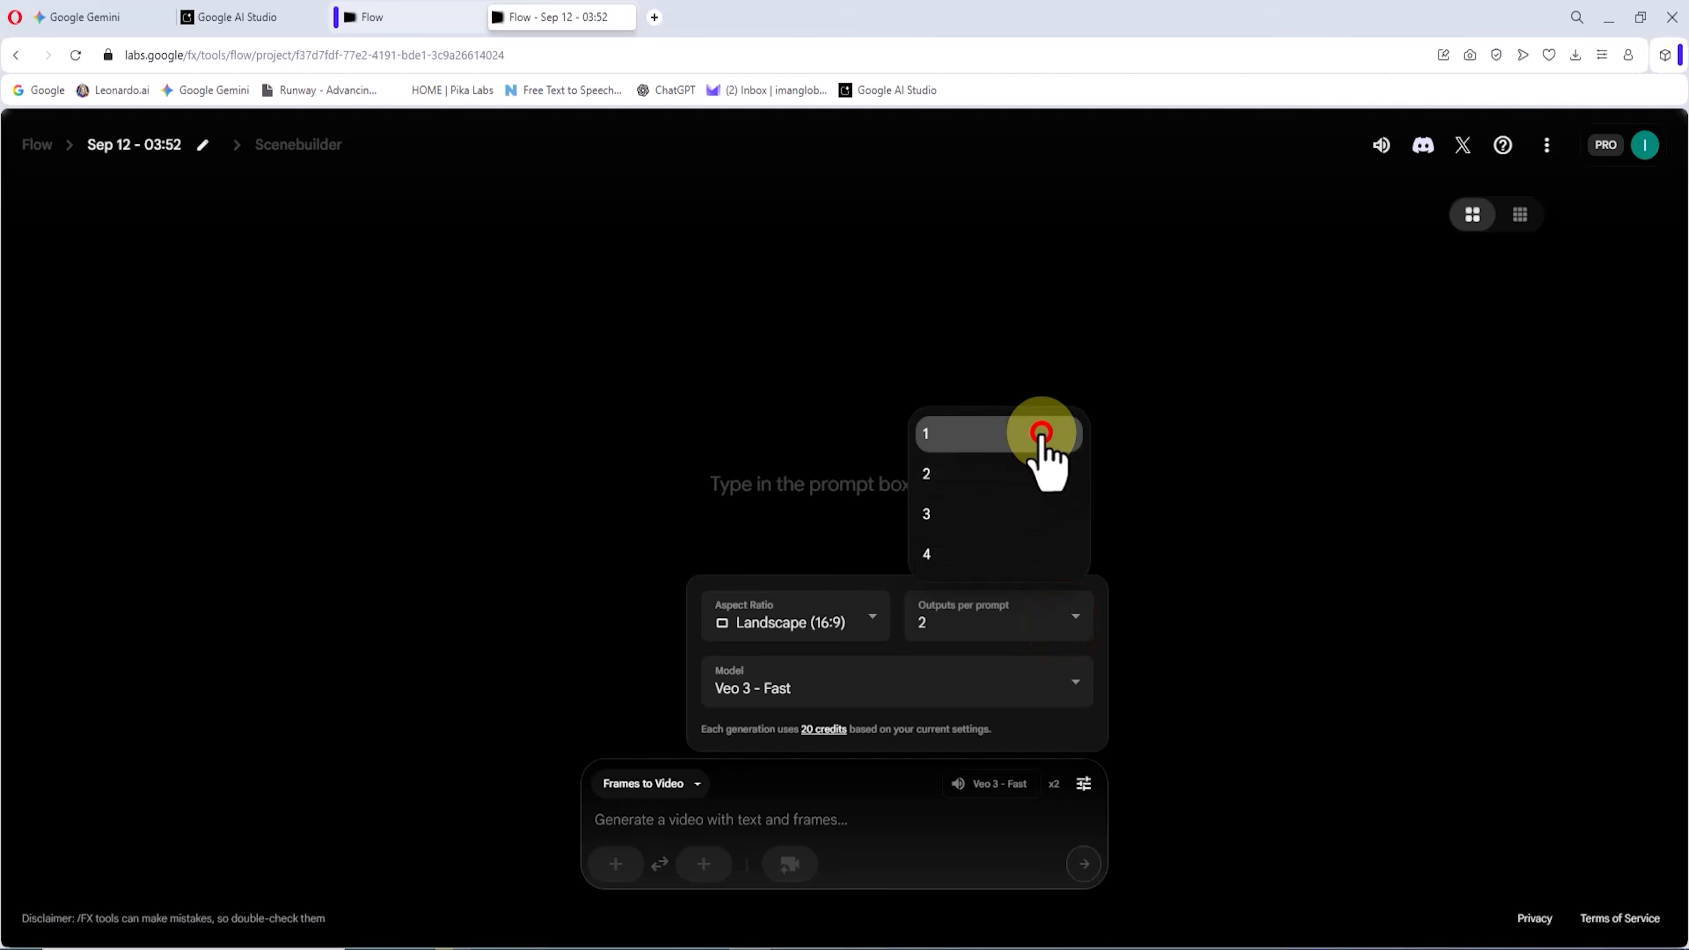
{"action": "left_click", "coordinate": [1041, 434]}
{"action": "left_click", "coordinate": [894, 686]}
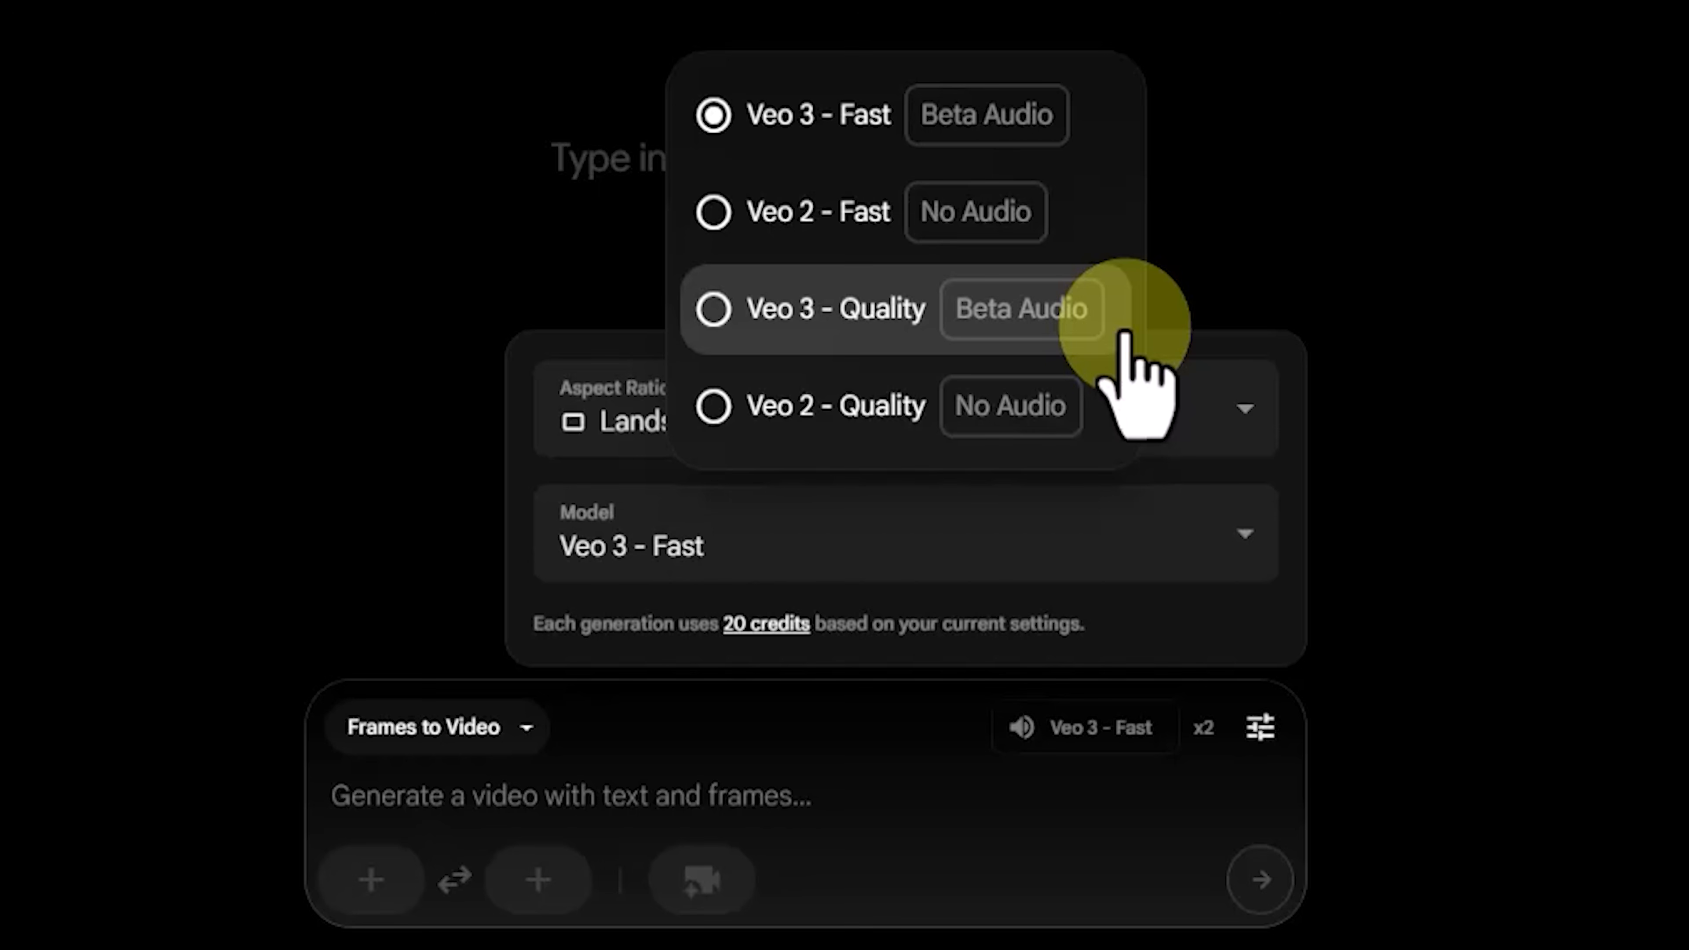
{"action": "left_click", "coordinate": [1124, 96]}
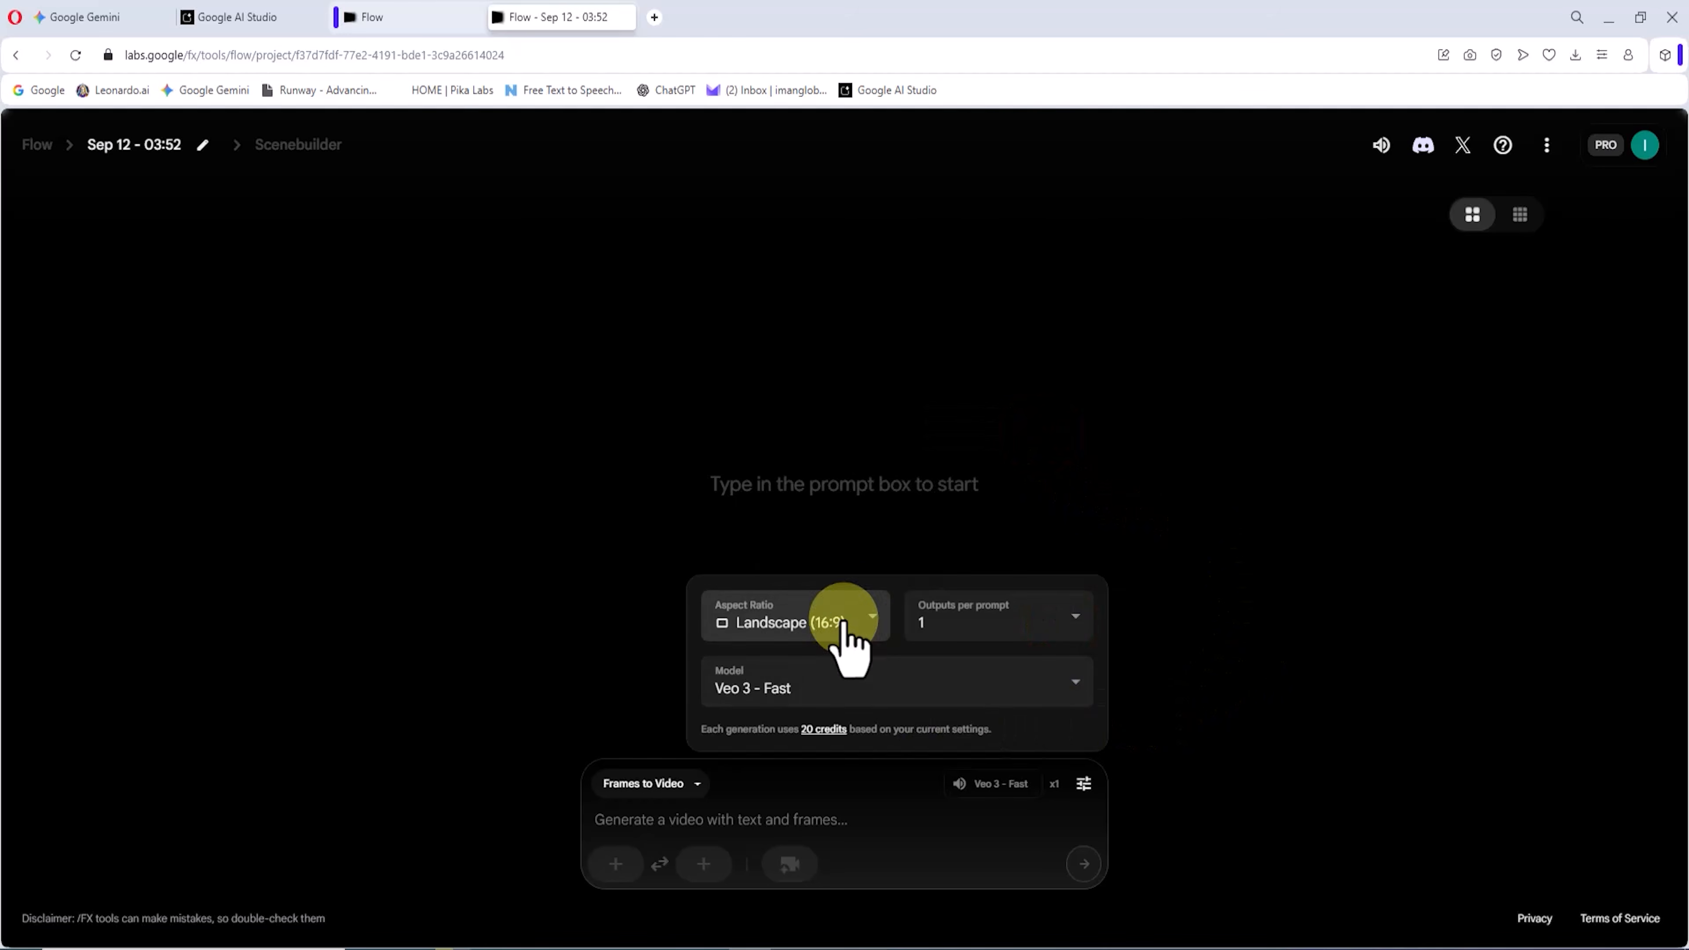
{"action": "left_click", "coordinate": [841, 389]}
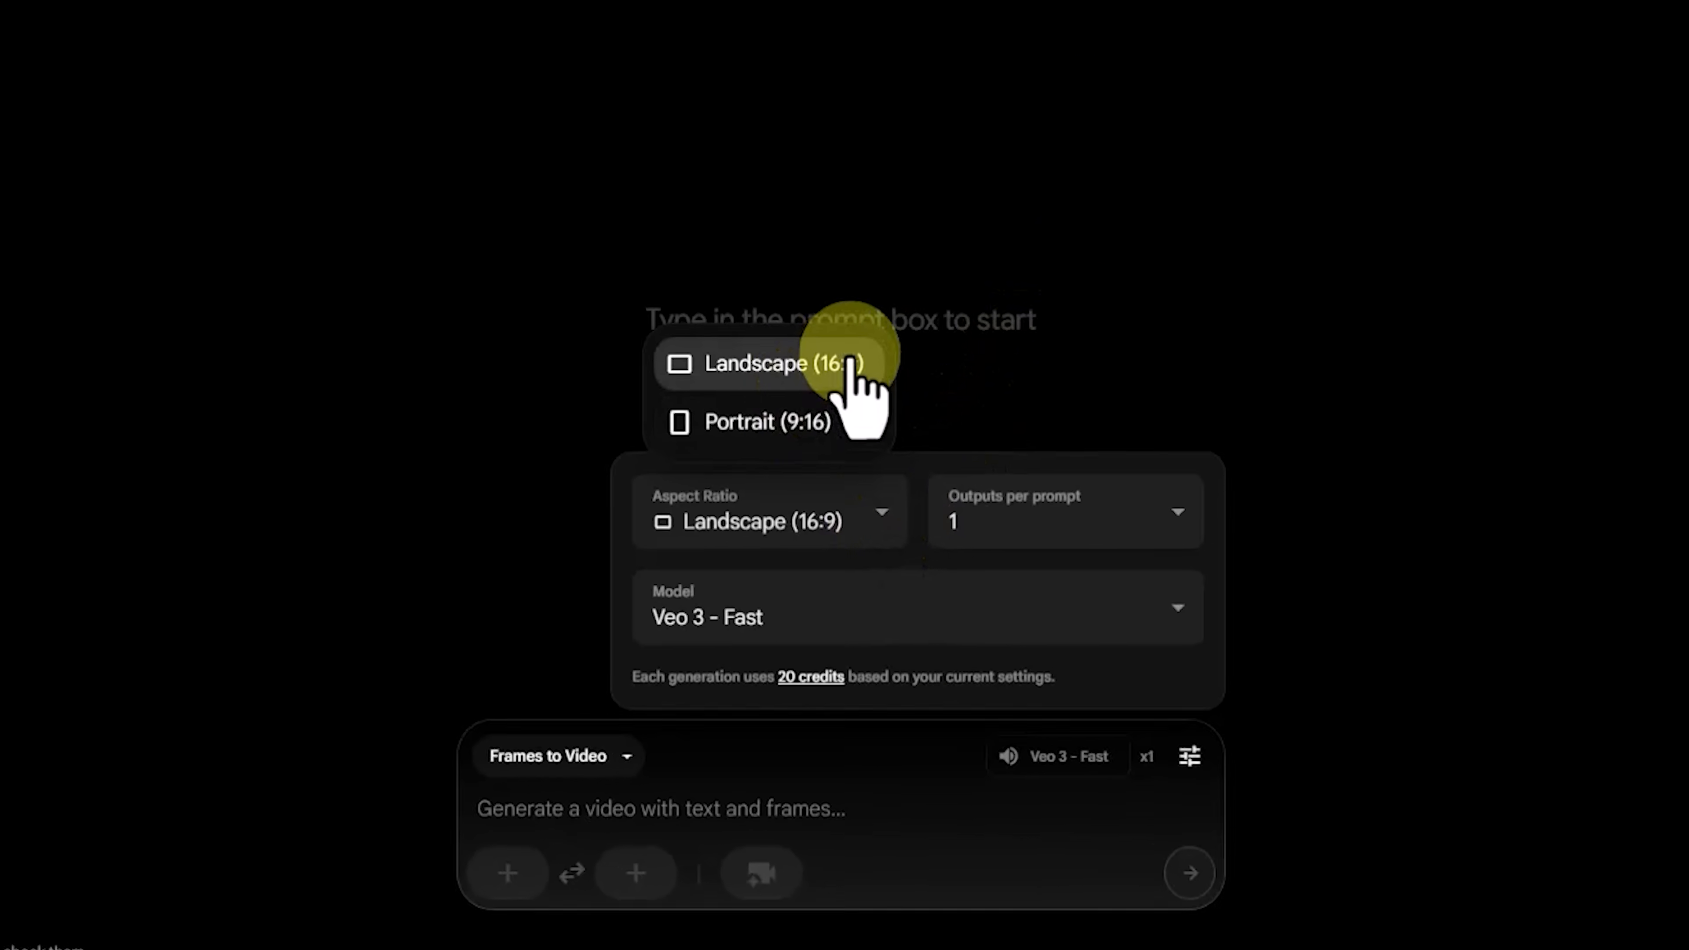
{"action": "left_click", "coordinate": [850, 178]}
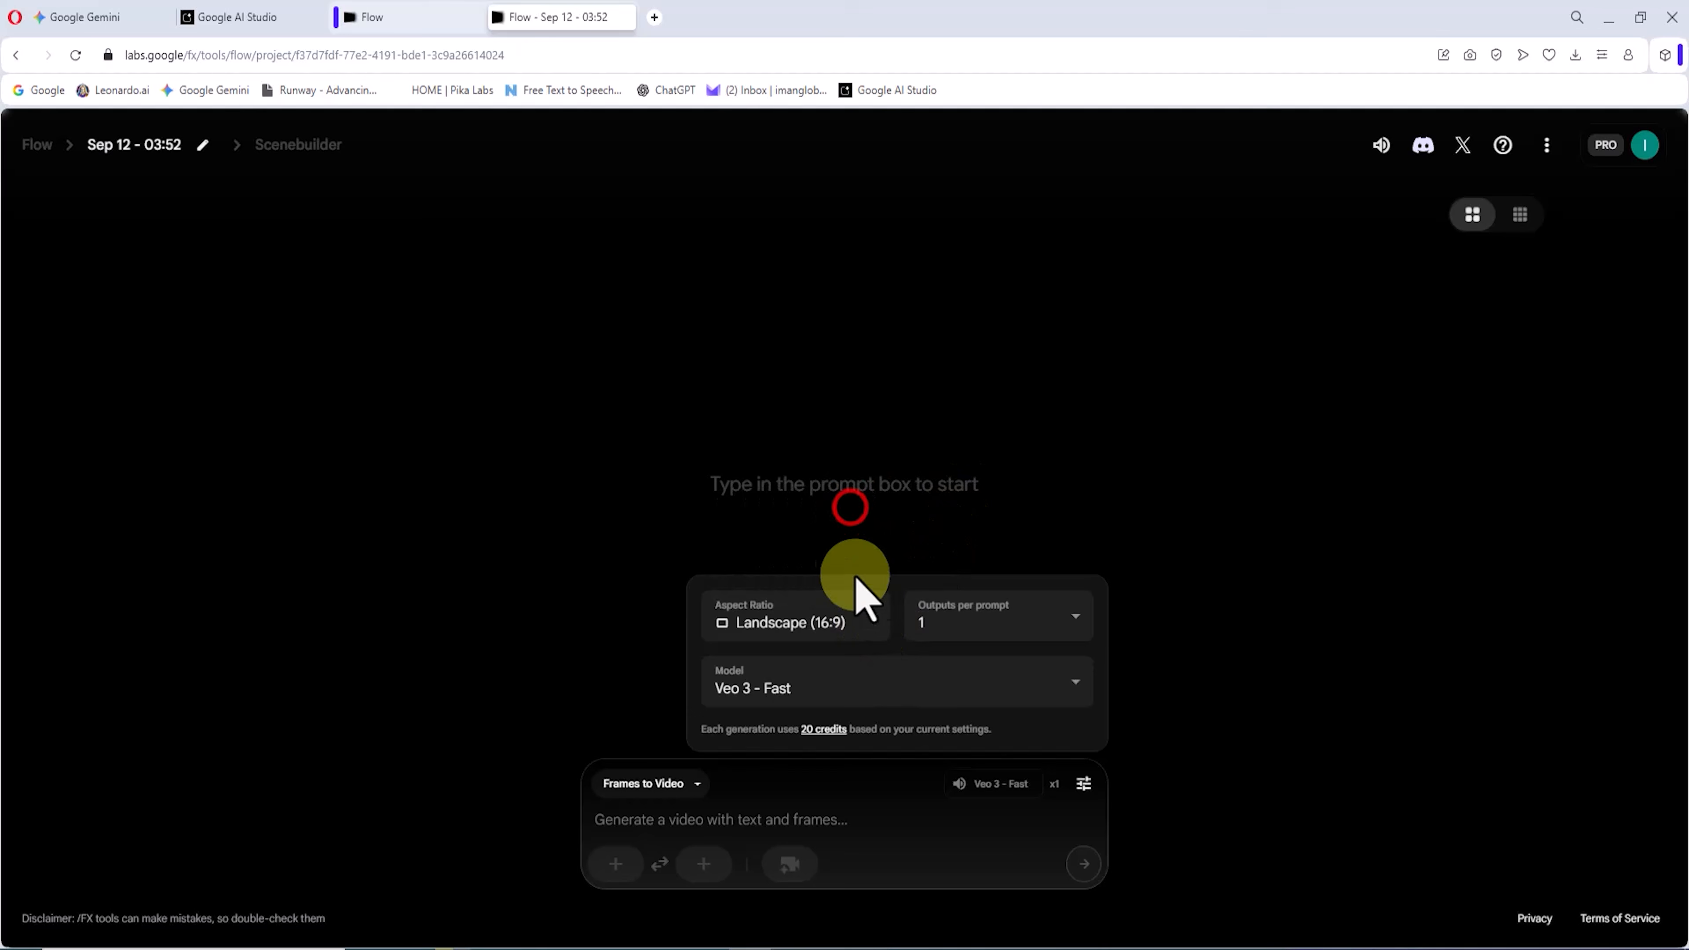
{"action": "left_click", "coordinate": [1318, 721]}
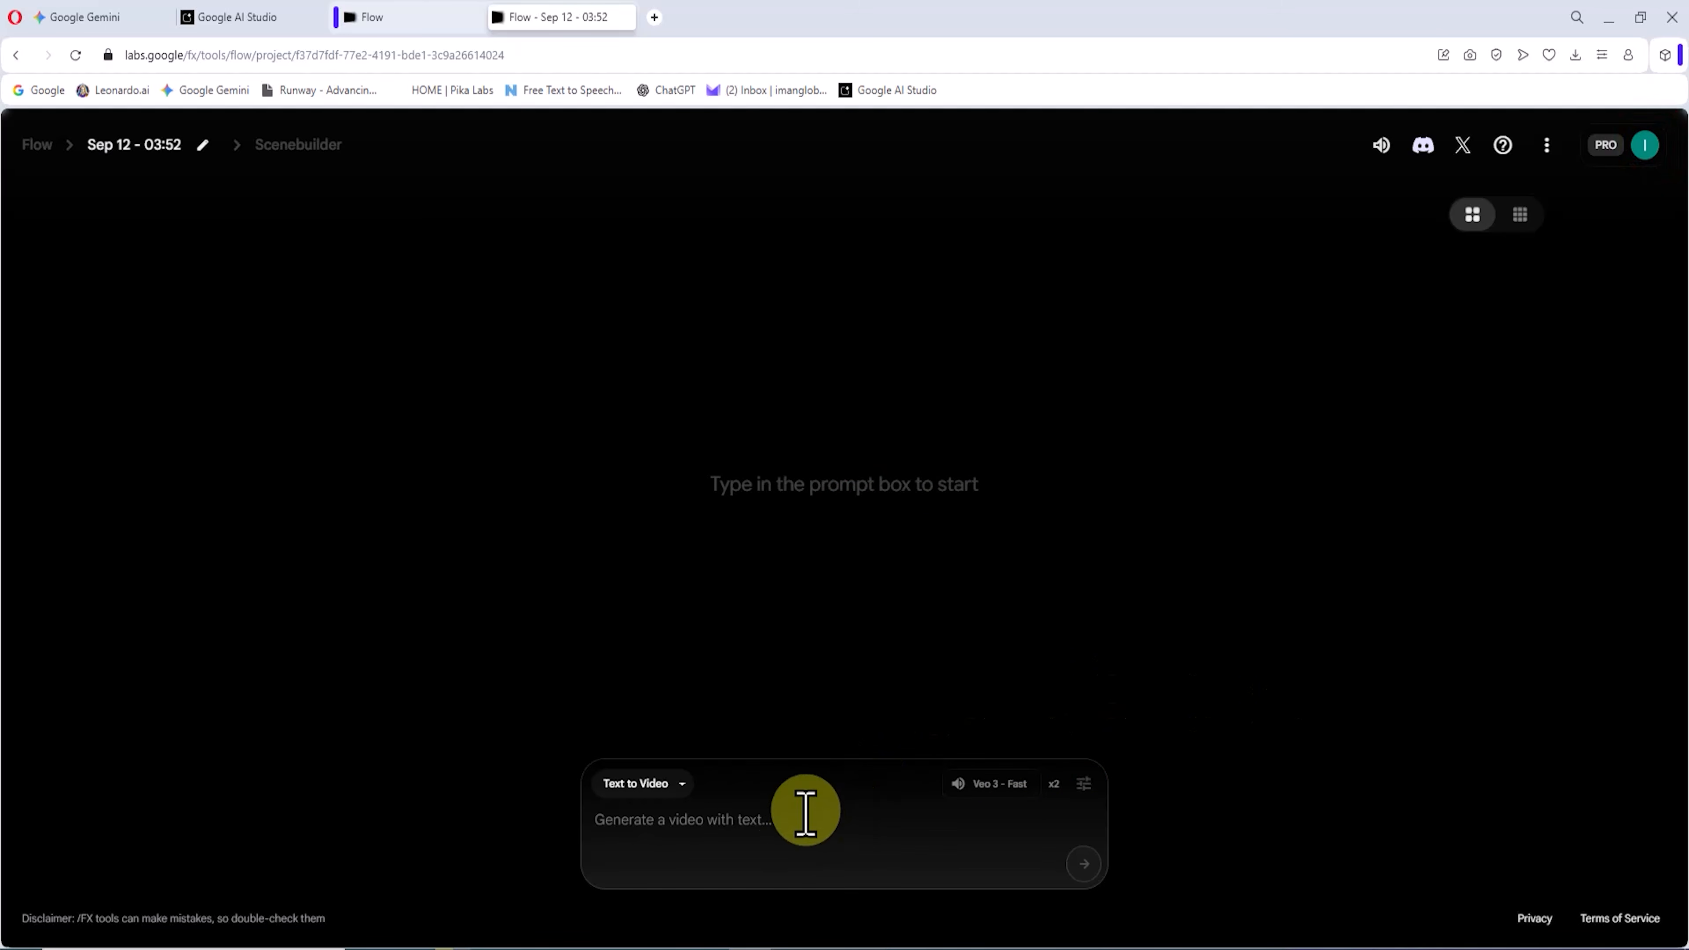
Step: Choose Frames to Video and upload the stone character image as the start frame, saving its crop
{"action": "left_click", "coordinate": [691, 787]}
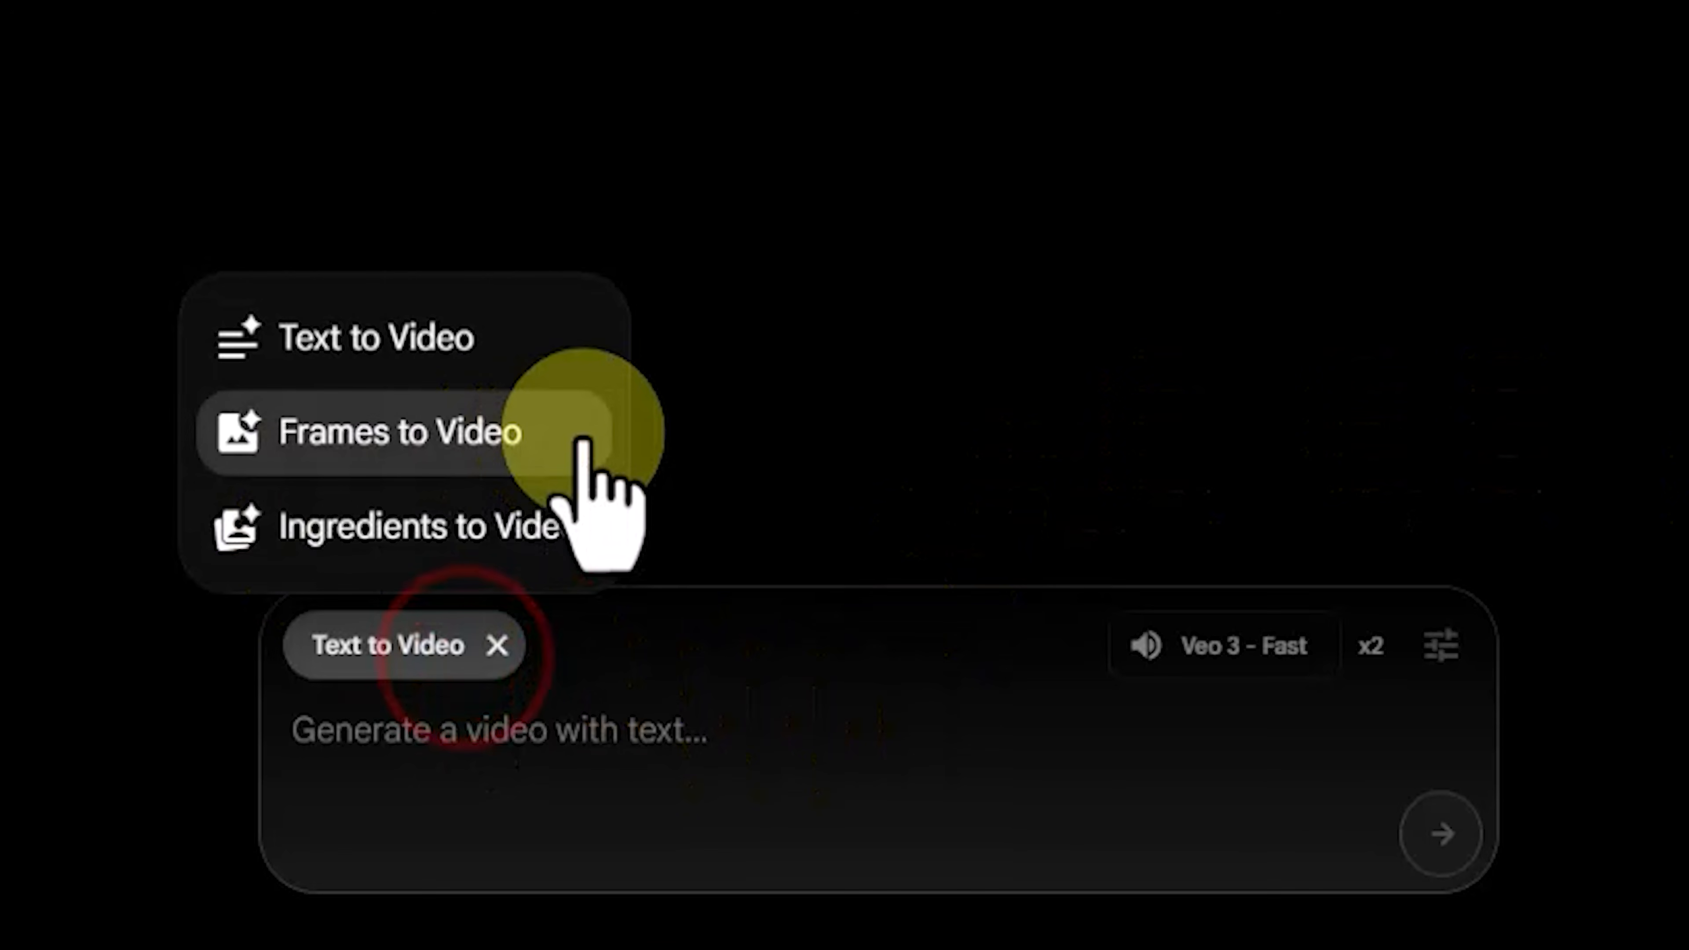
{"action": "left_click", "coordinate": [583, 440]}
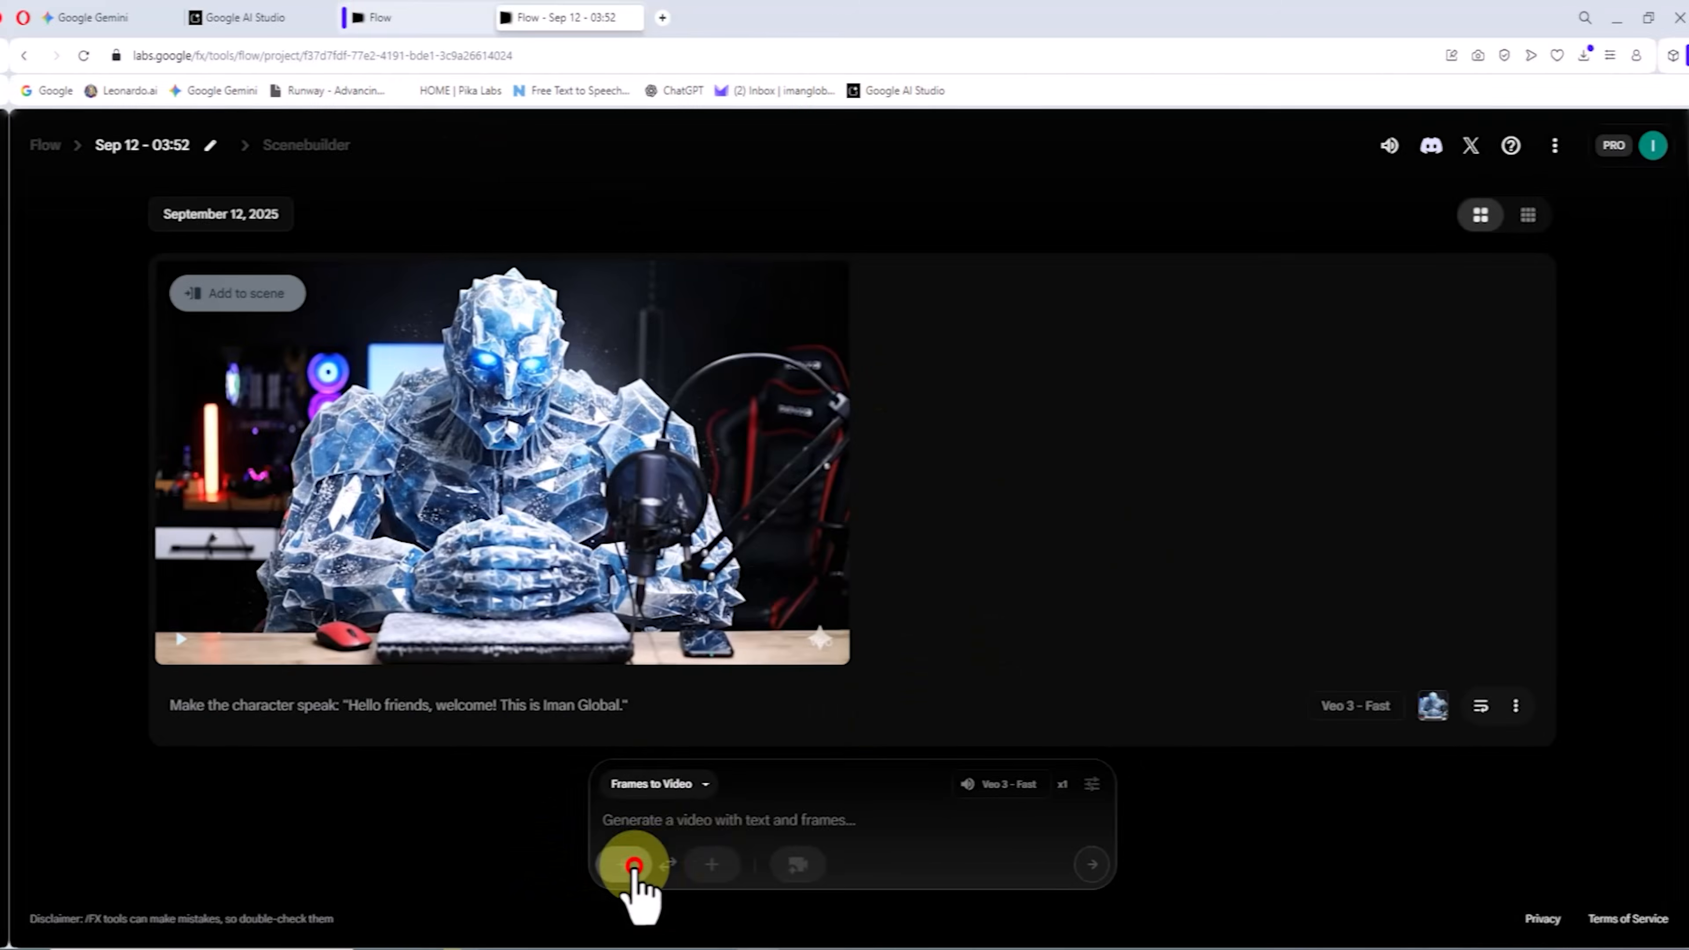
{"action": "left_click", "coordinate": [617, 863]}
{"action": "left_click", "coordinate": [858, 671]}
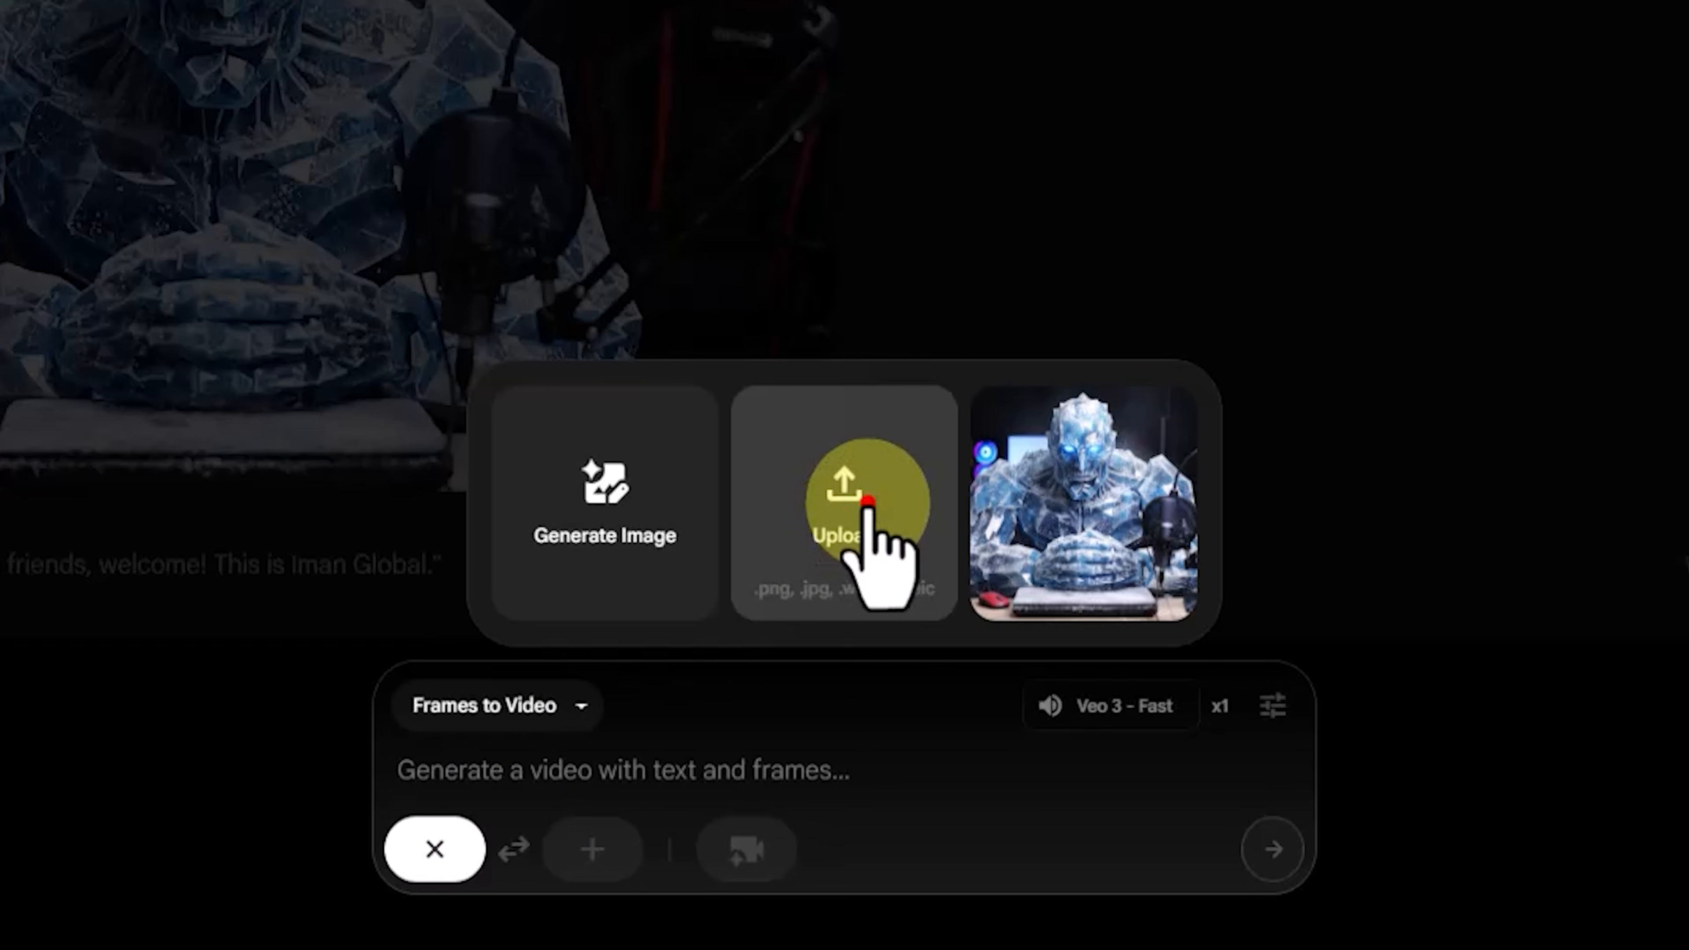
{"action": "left_click", "coordinate": [673, 440]}
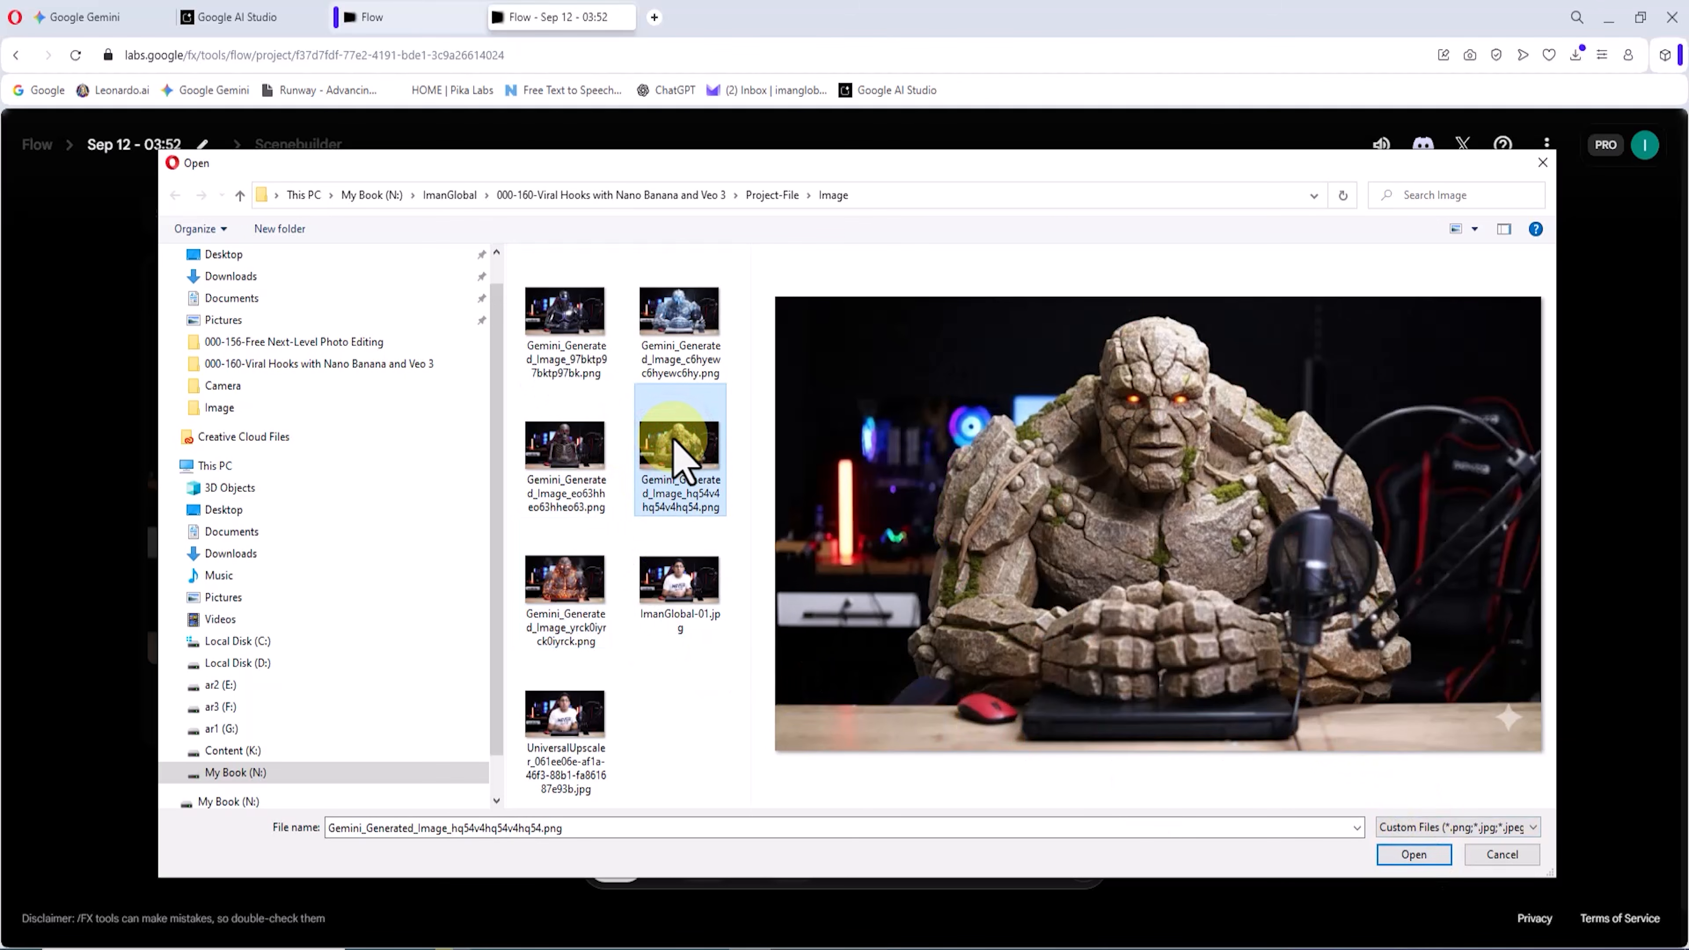
{"action": "left_click", "coordinate": [1414, 854]}
{"action": "left_click", "coordinate": [1384, 835]}
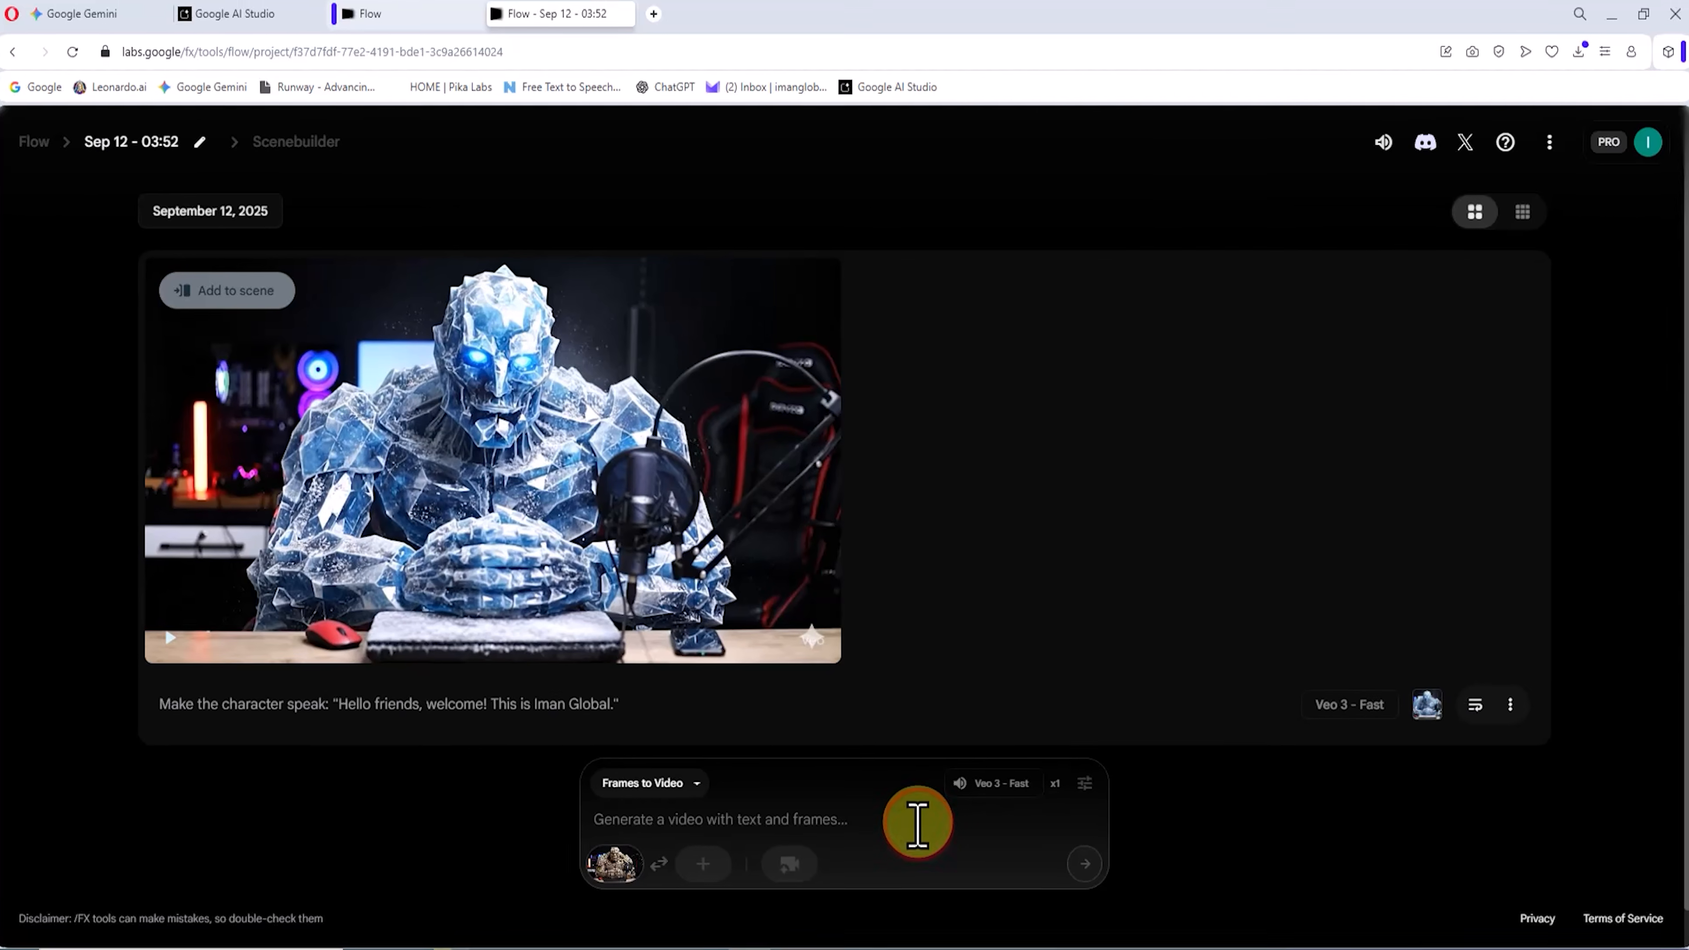
Step: Generate a clip of the stone character welcoming friends in a rough, intense voice and introducing himself and the channel
{"action": "left_click", "coordinate": [916, 822]}
{"action": "type", "text": "Make the character speak in a rough, intense voice: \"Hello friends, welcome! I am Iman, and this is Iman Global.\""}
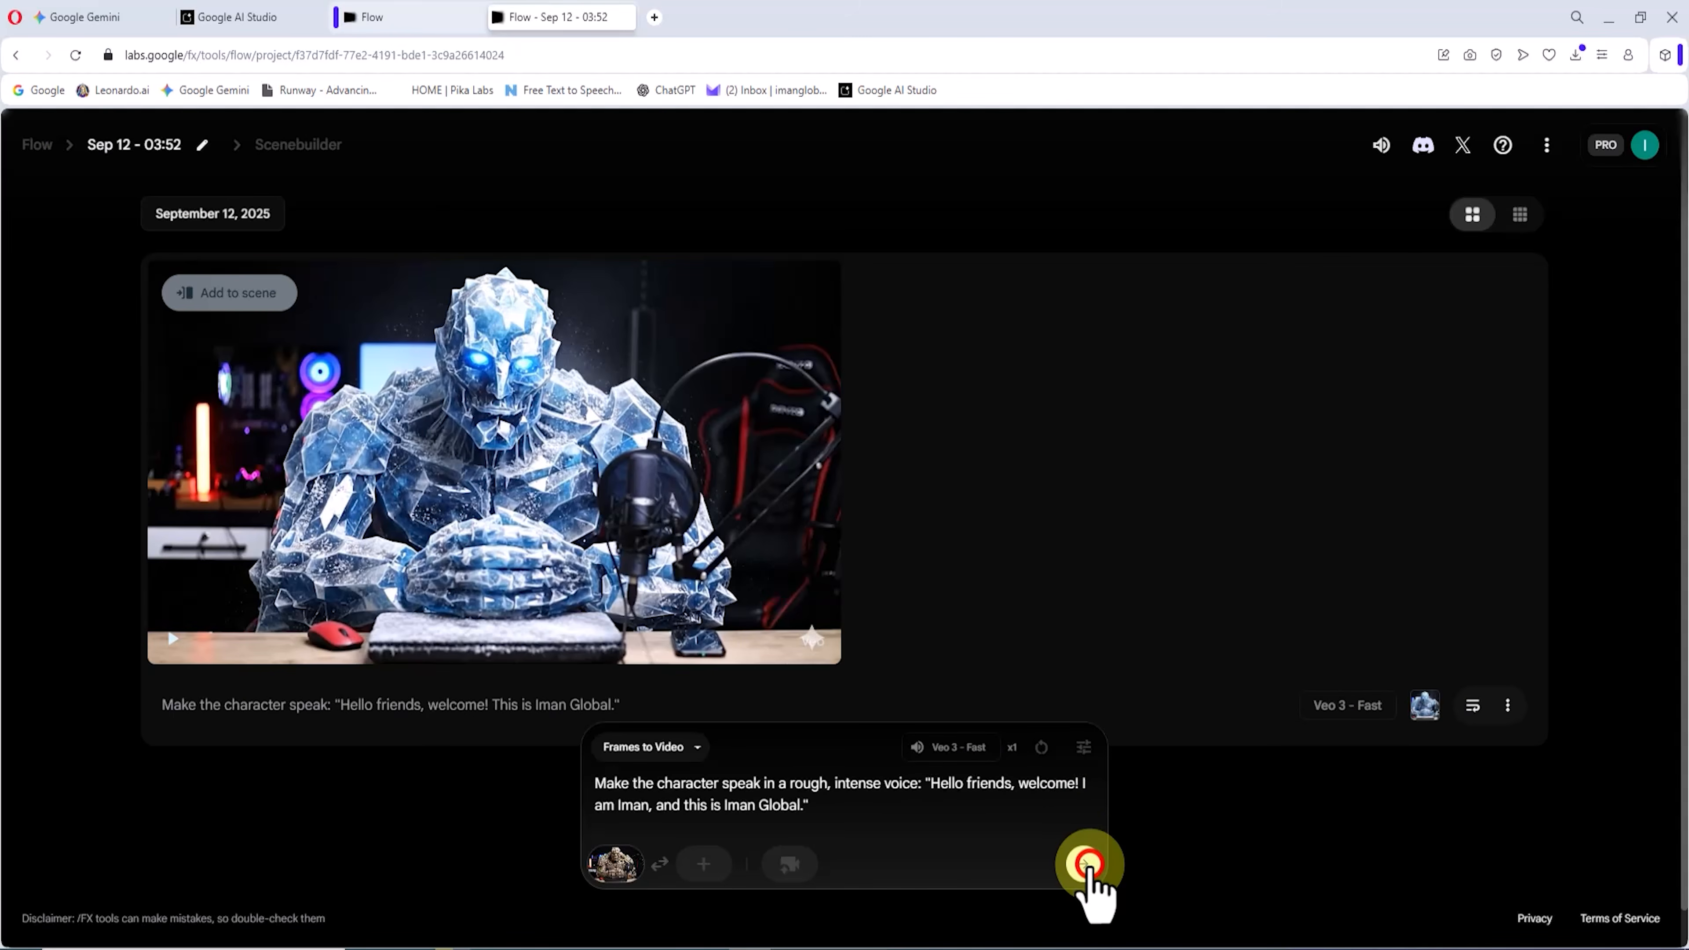
{"action": "left_click", "coordinate": [1084, 863]}
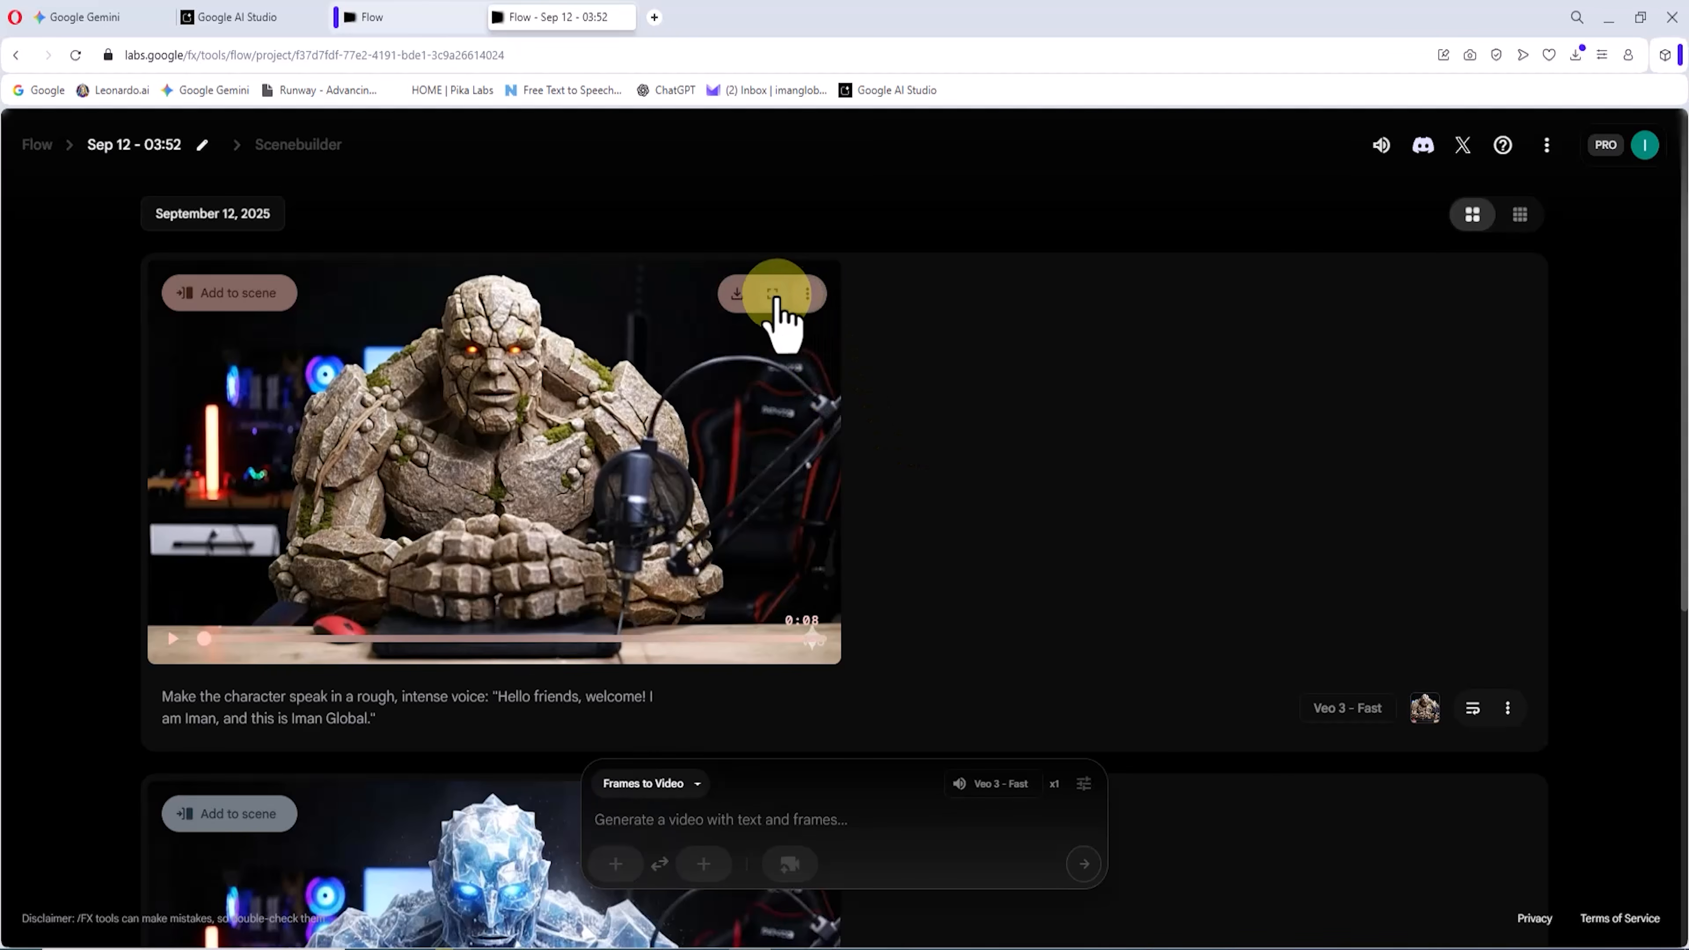
Step: Watch the stone character clip in full screen and download it in Original size (720p)
{"action": "left_click", "coordinate": [774, 296]}
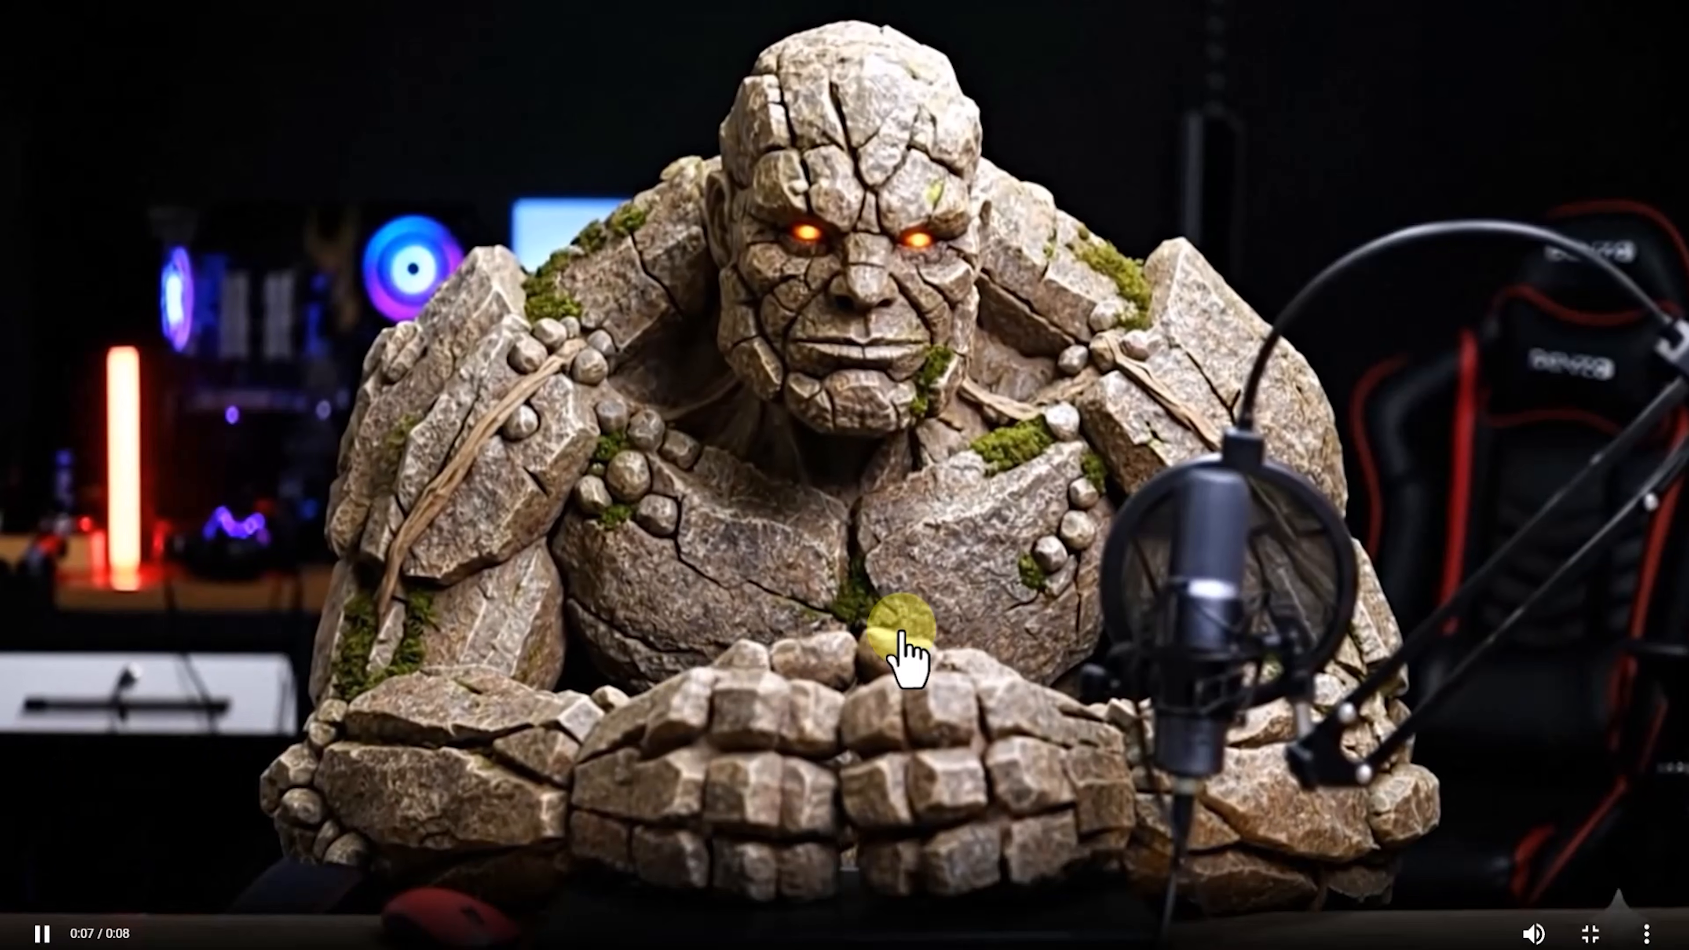
{"action": "left_click", "coordinate": [1593, 934]}
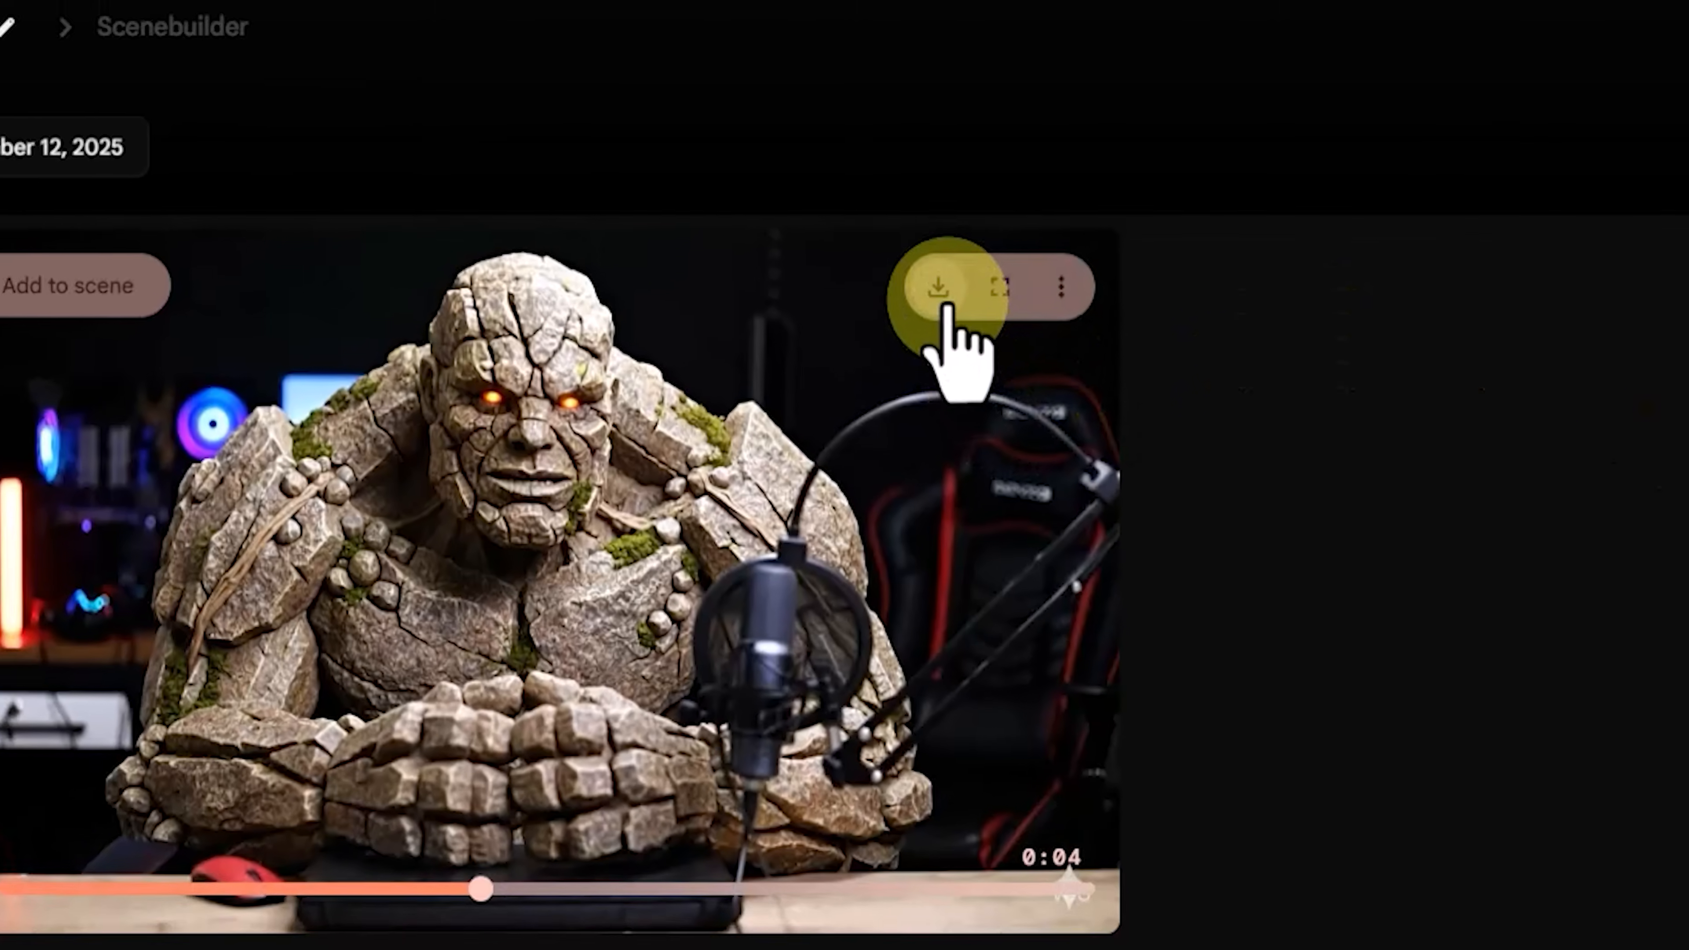
{"action": "left_click", "coordinate": [736, 294]}
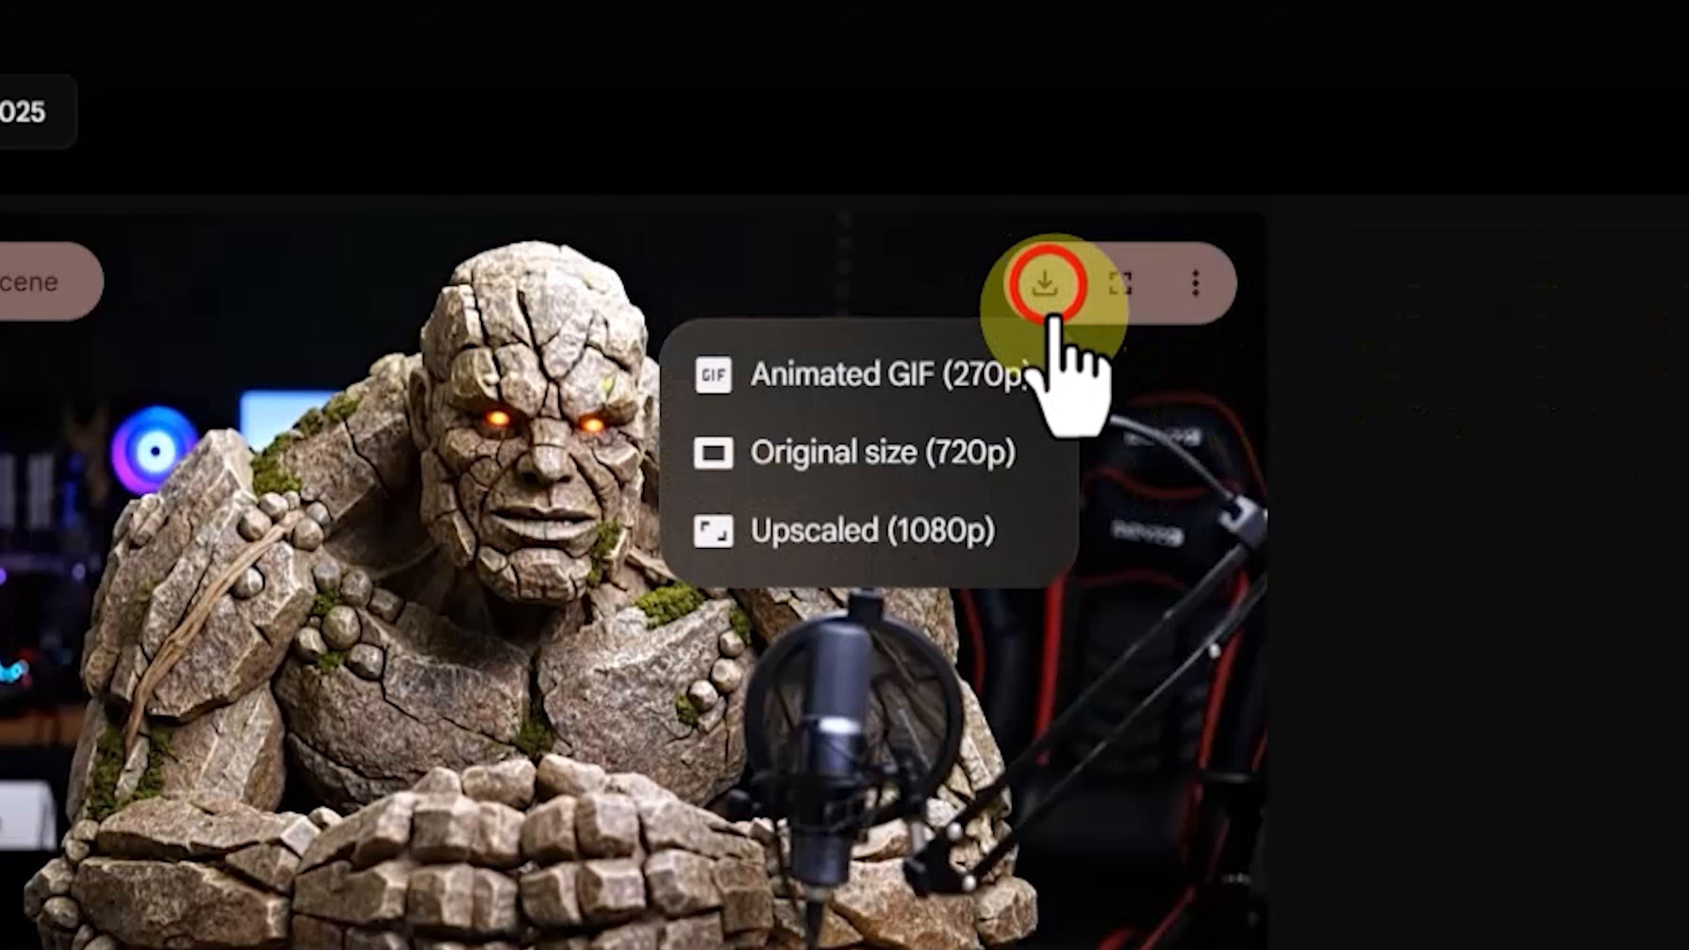
{"action": "left_click", "coordinate": [1043, 450]}
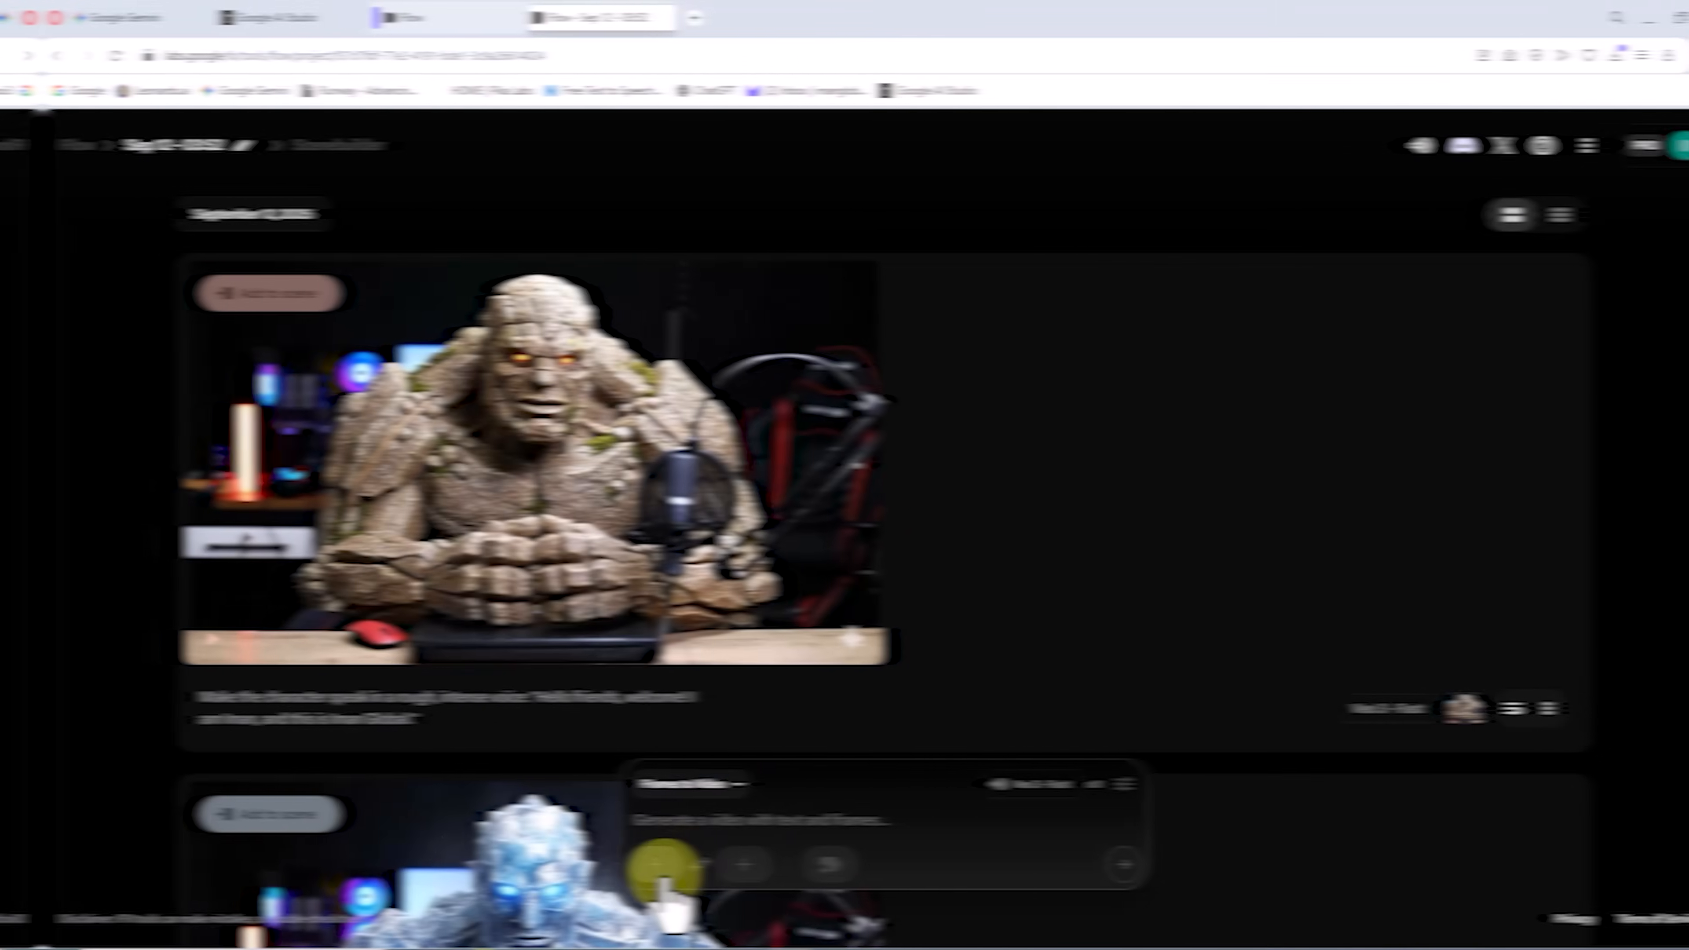
Step: Upload the ice giant image as the start frame and save its landscape crop
{"action": "left_click", "coordinate": [662, 867]}
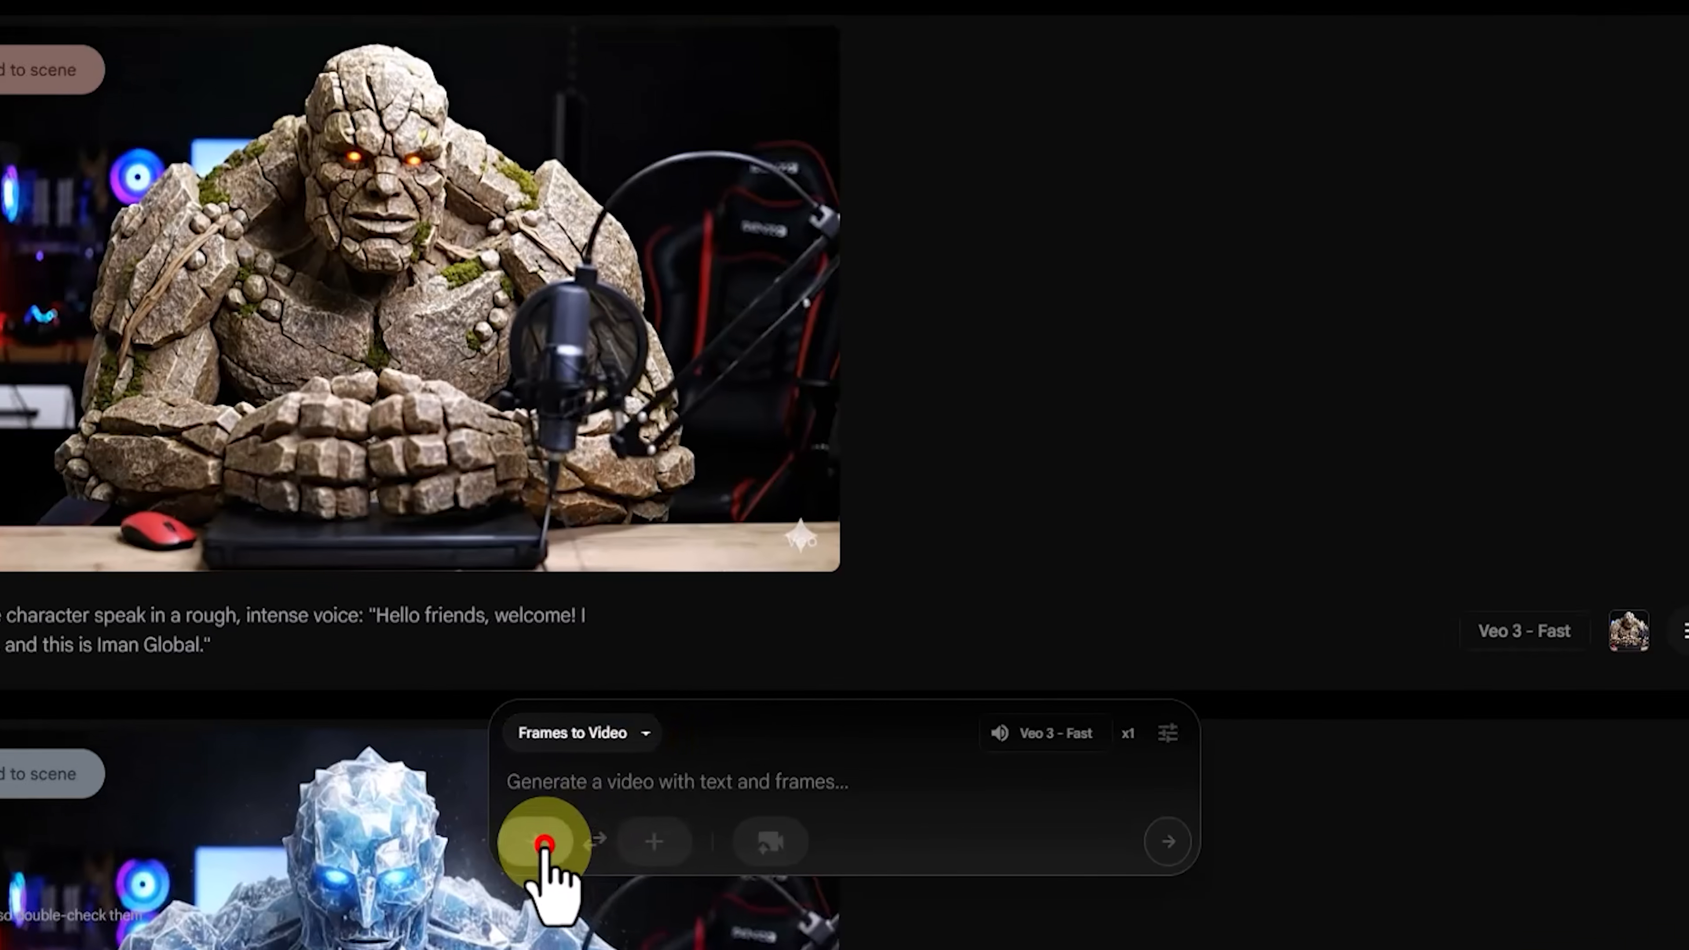
{"action": "left_click", "coordinate": [861, 638]}
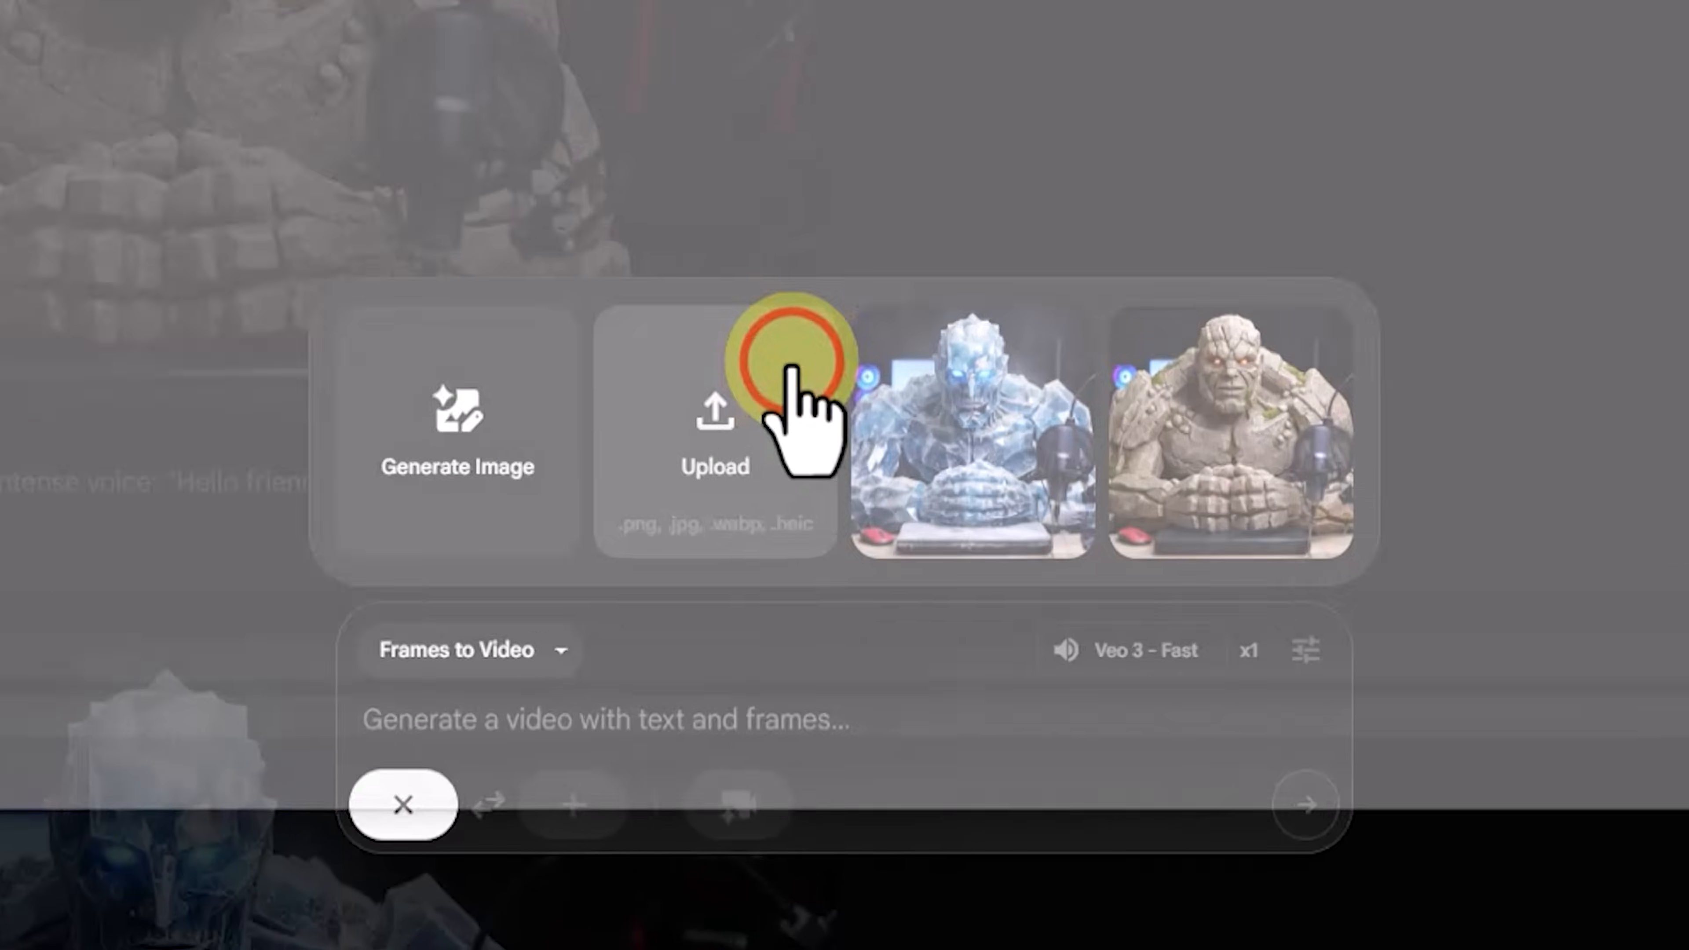
{"action": "left_click", "coordinate": [688, 320]}
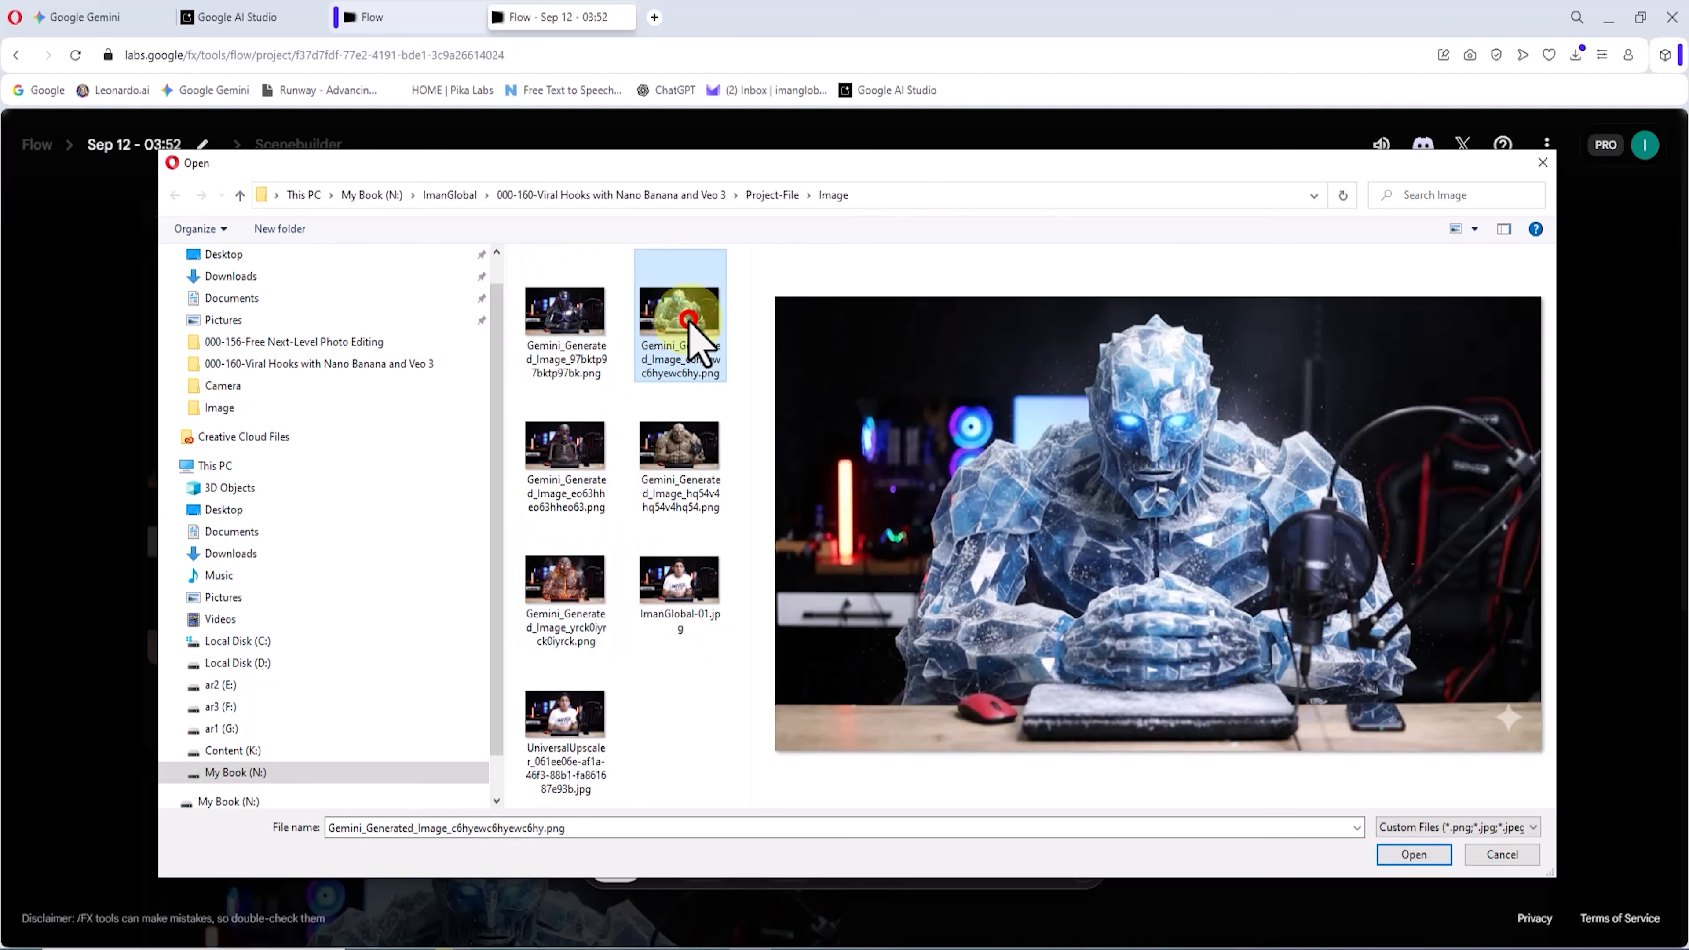
{"action": "left_click", "coordinate": [1430, 858]}
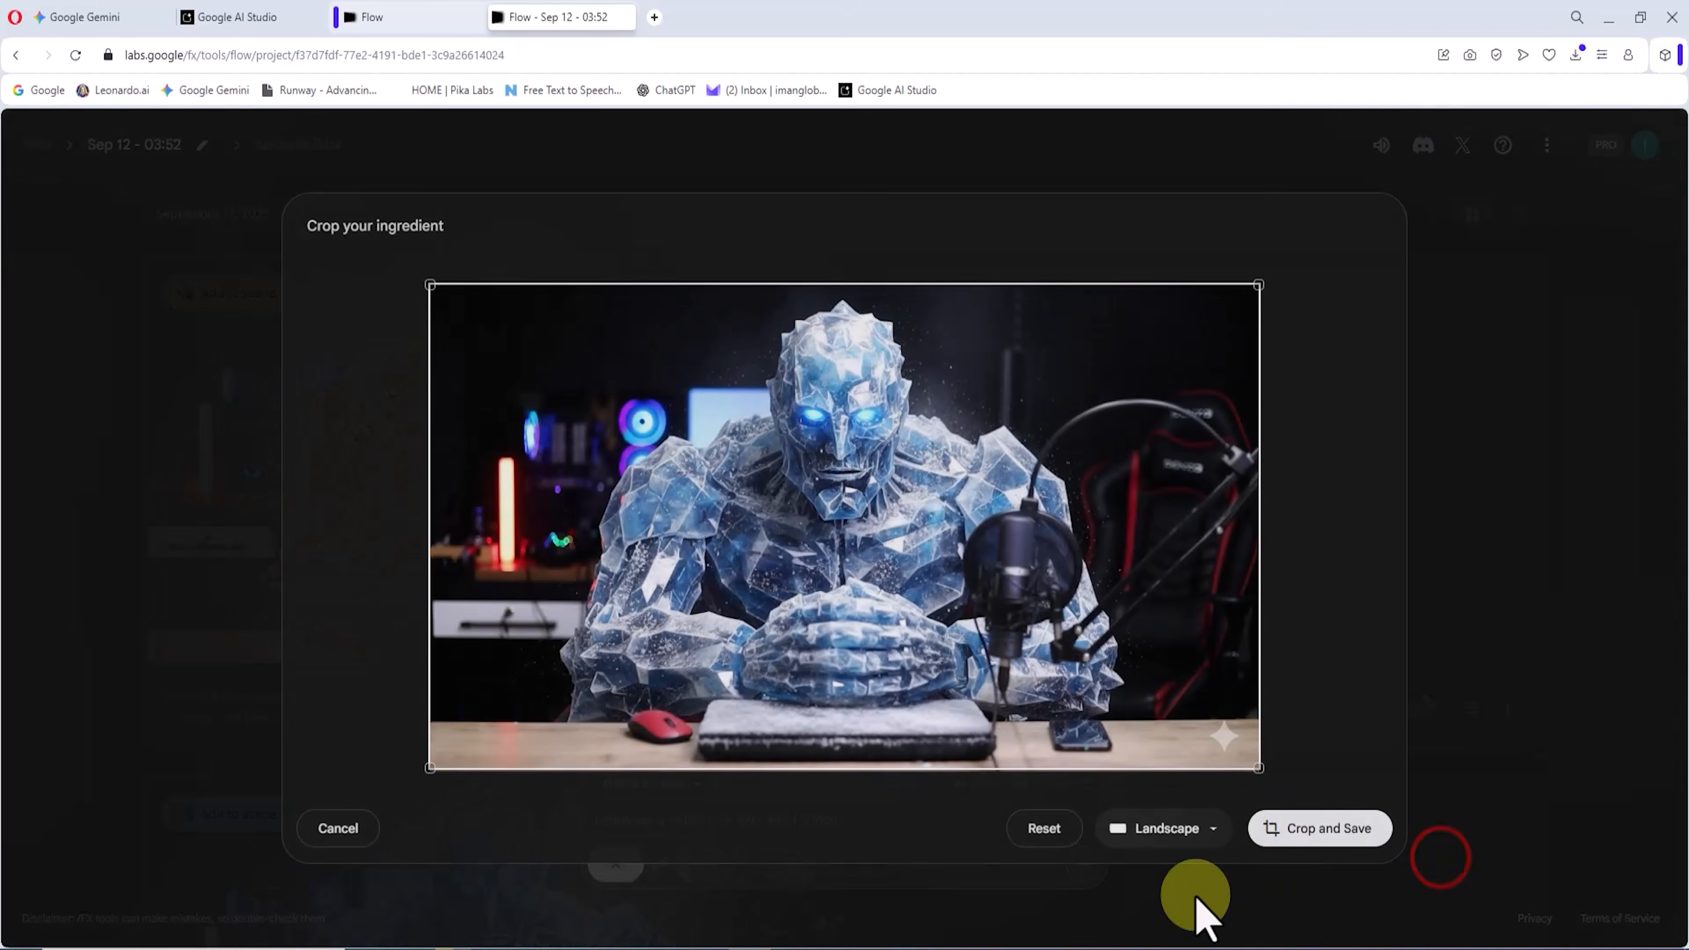
{"action": "left_click", "coordinate": [1357, 828]}
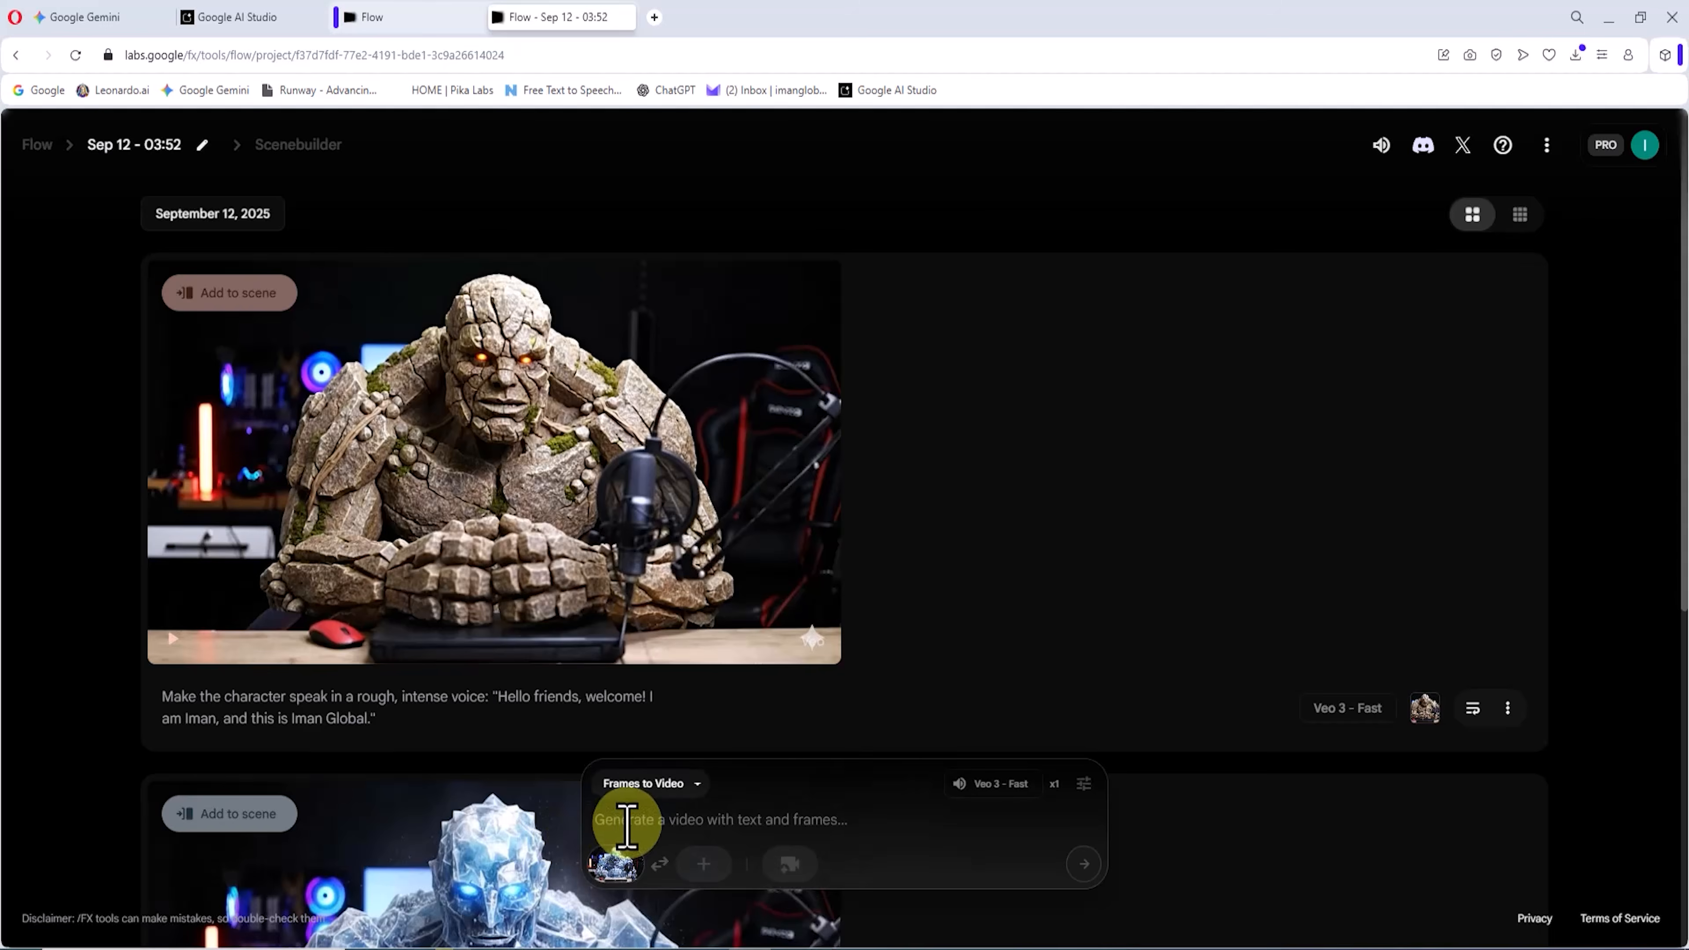
Step: Generate from "Make the character speak in a rough, intense voice: "Please like and subscribe! Thanks for watching this tutorial today.""
{"action": "left_click", "coordinate": [634, 822]}
{"action": "type", "text": "Make the character speak in a rough, intense voice: \"Please like and subscribe! Thanks for watching this tutorial today.\""}
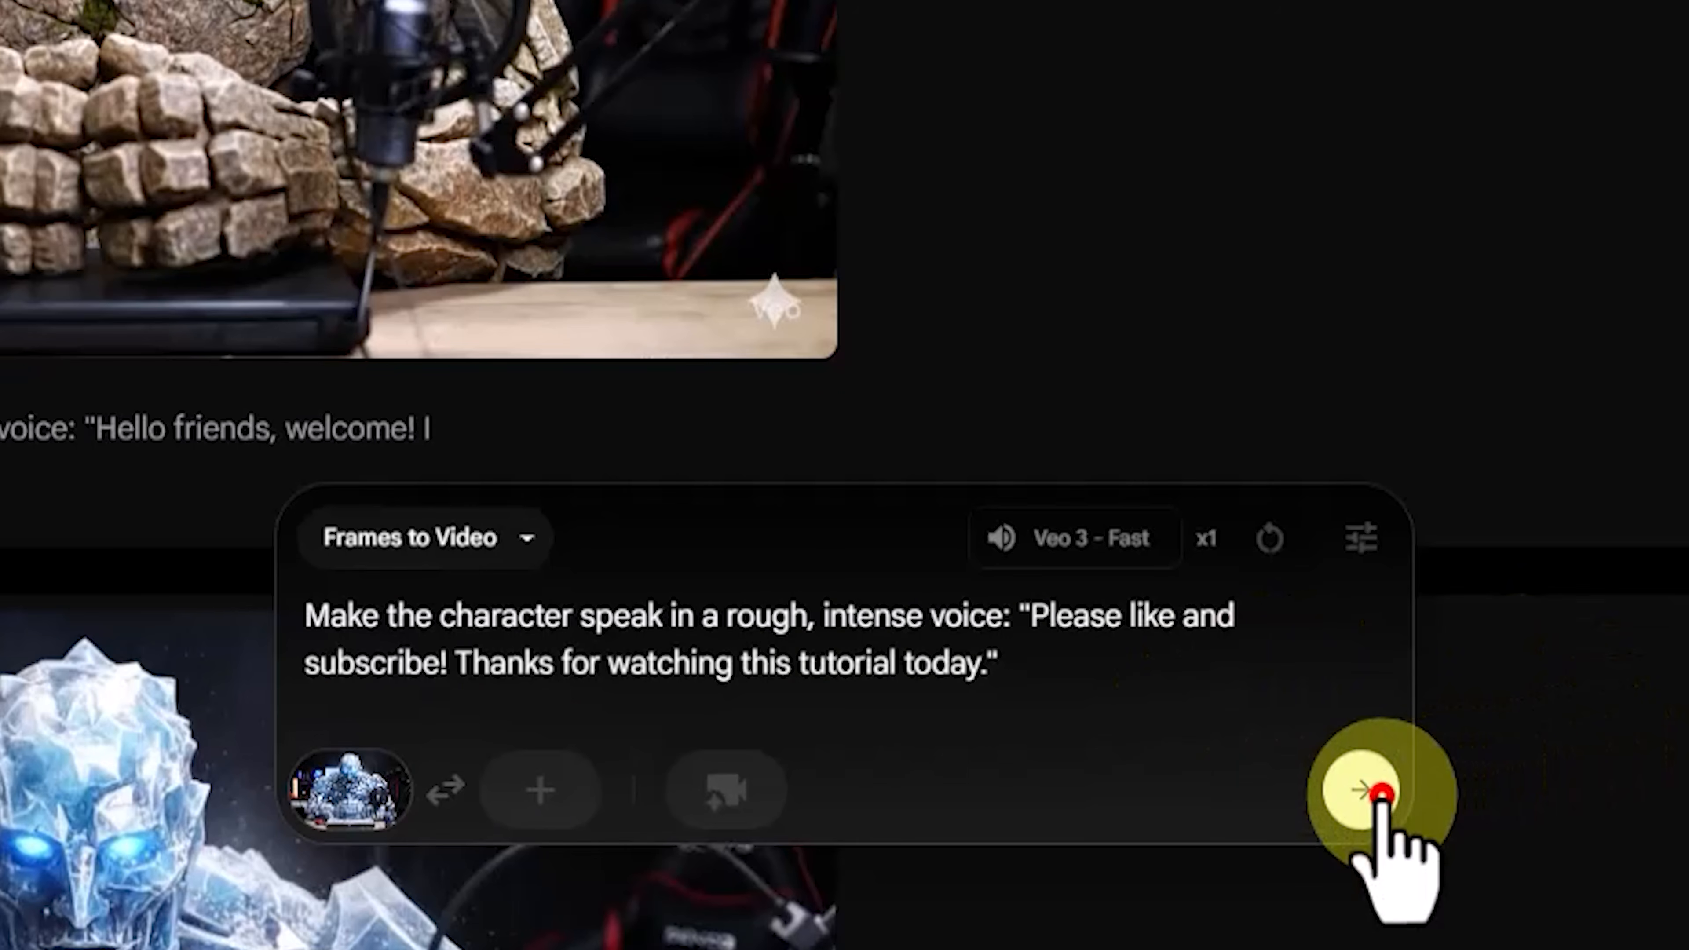
{"action": "left_click", "coordinate": [1259, 849]}
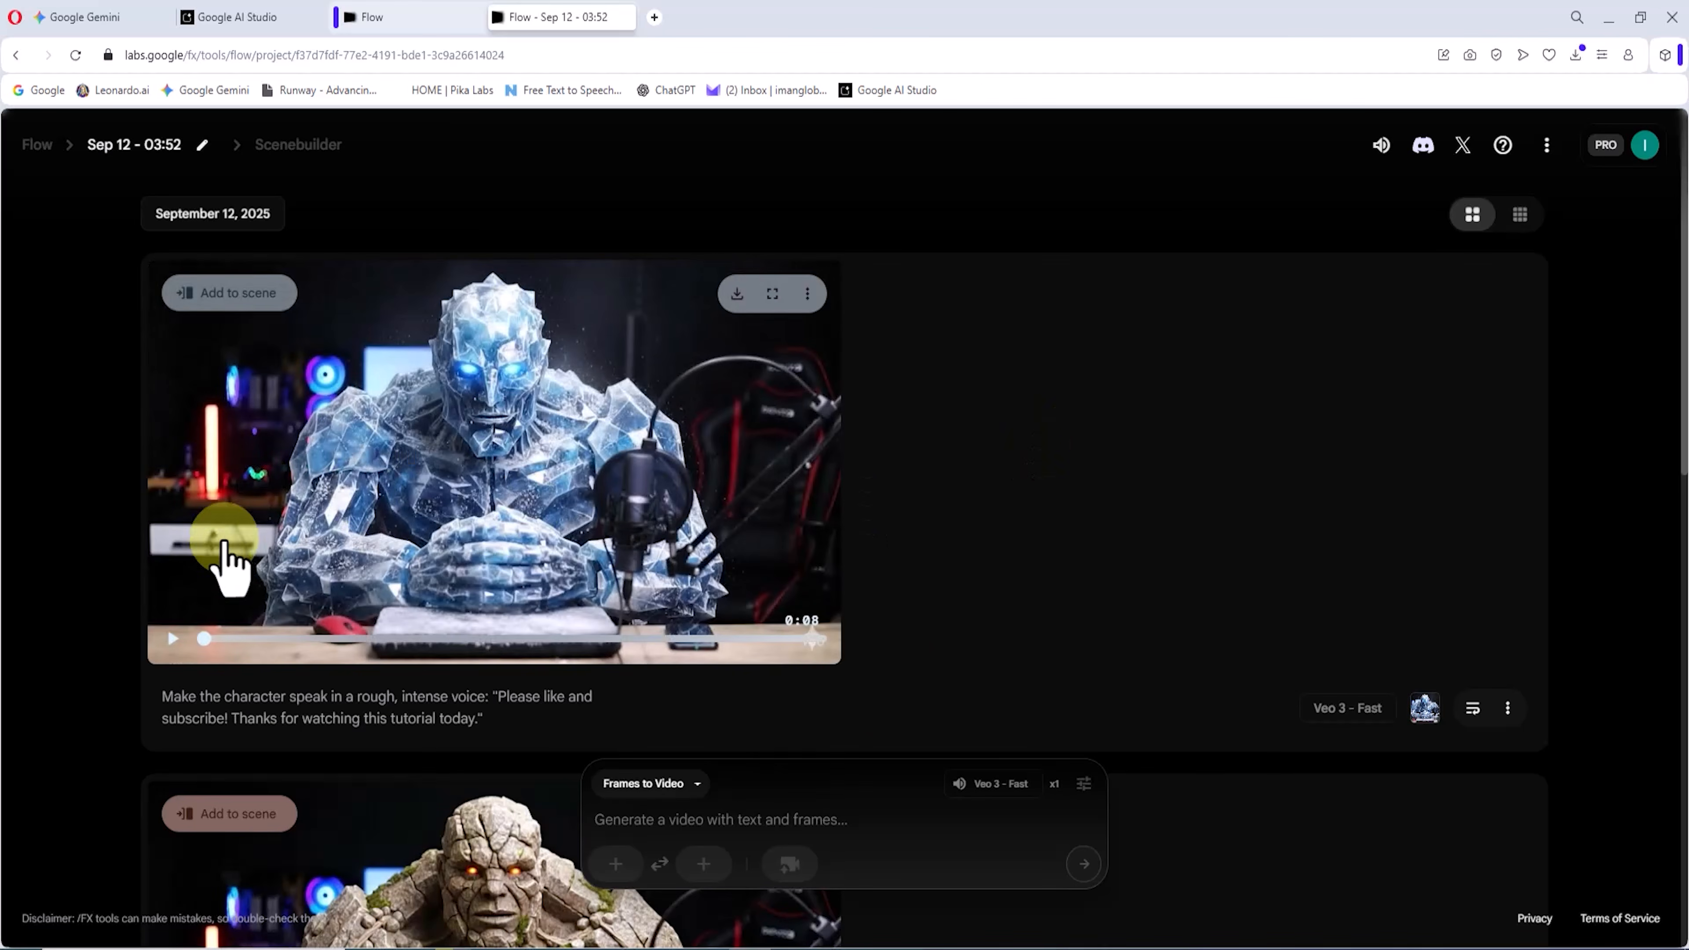
Step: Watch the ice giant clip in full screen
{"action": "mouse_move", "coordinate": [791, 412]}
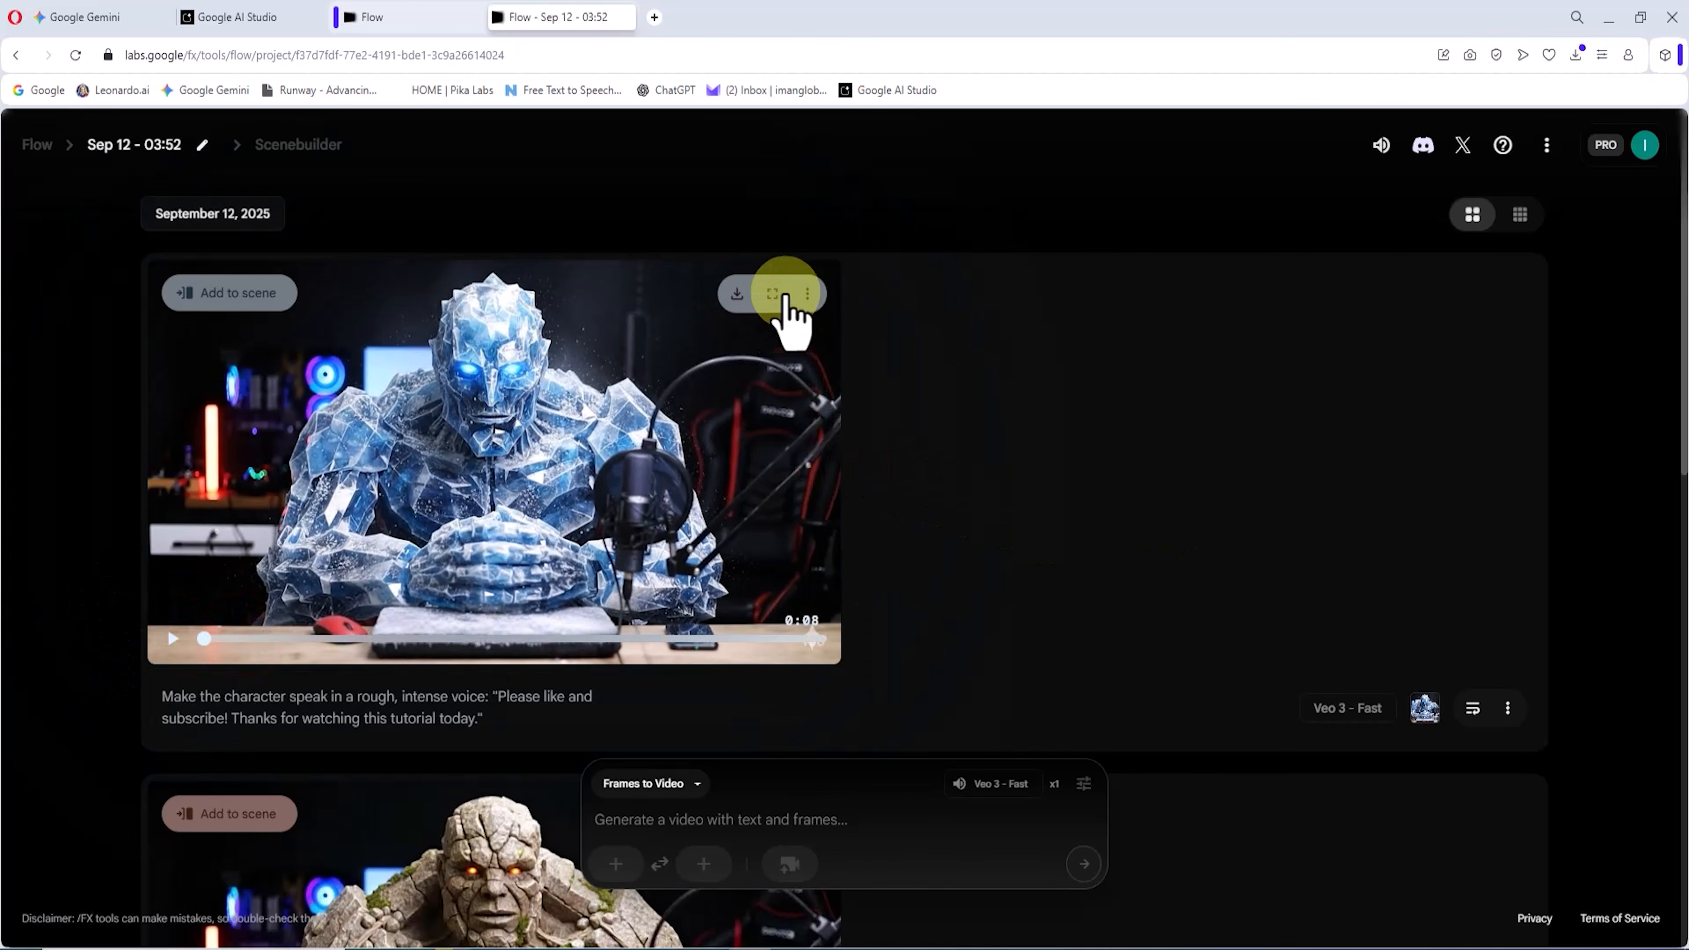
{"action": "left_click", "coordinate": [773, 294]}
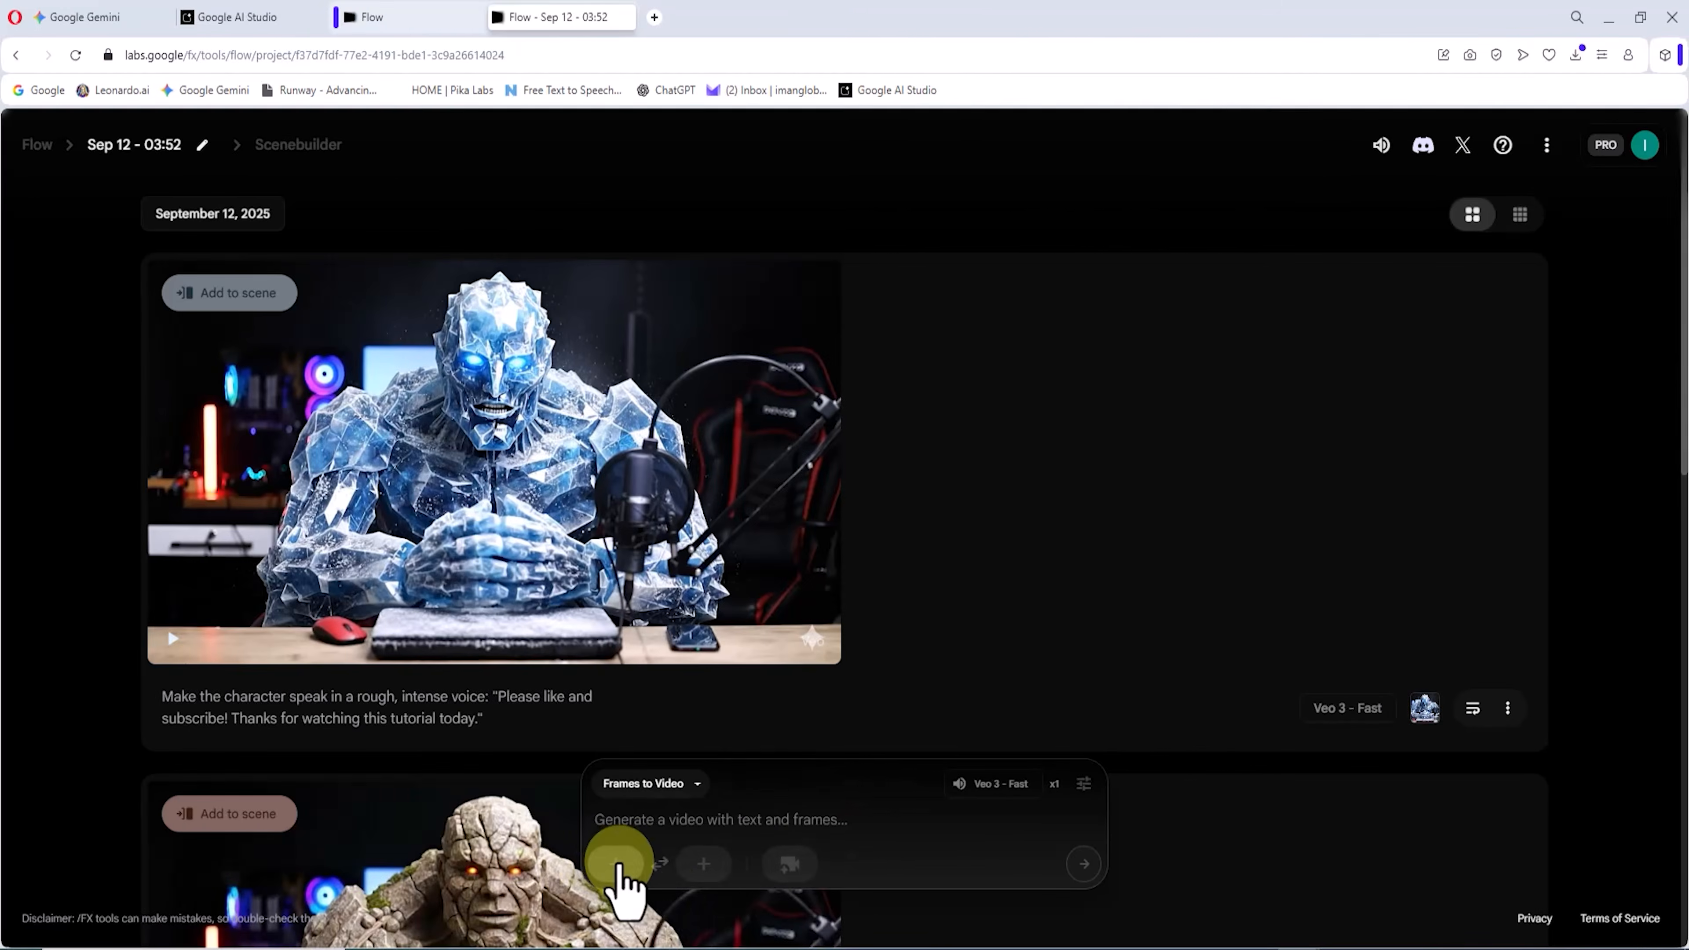
Step: Upload the skeleton image as the start frame and save its landscape crop
{"action": "left_click", "coordinate": [615, 860]}
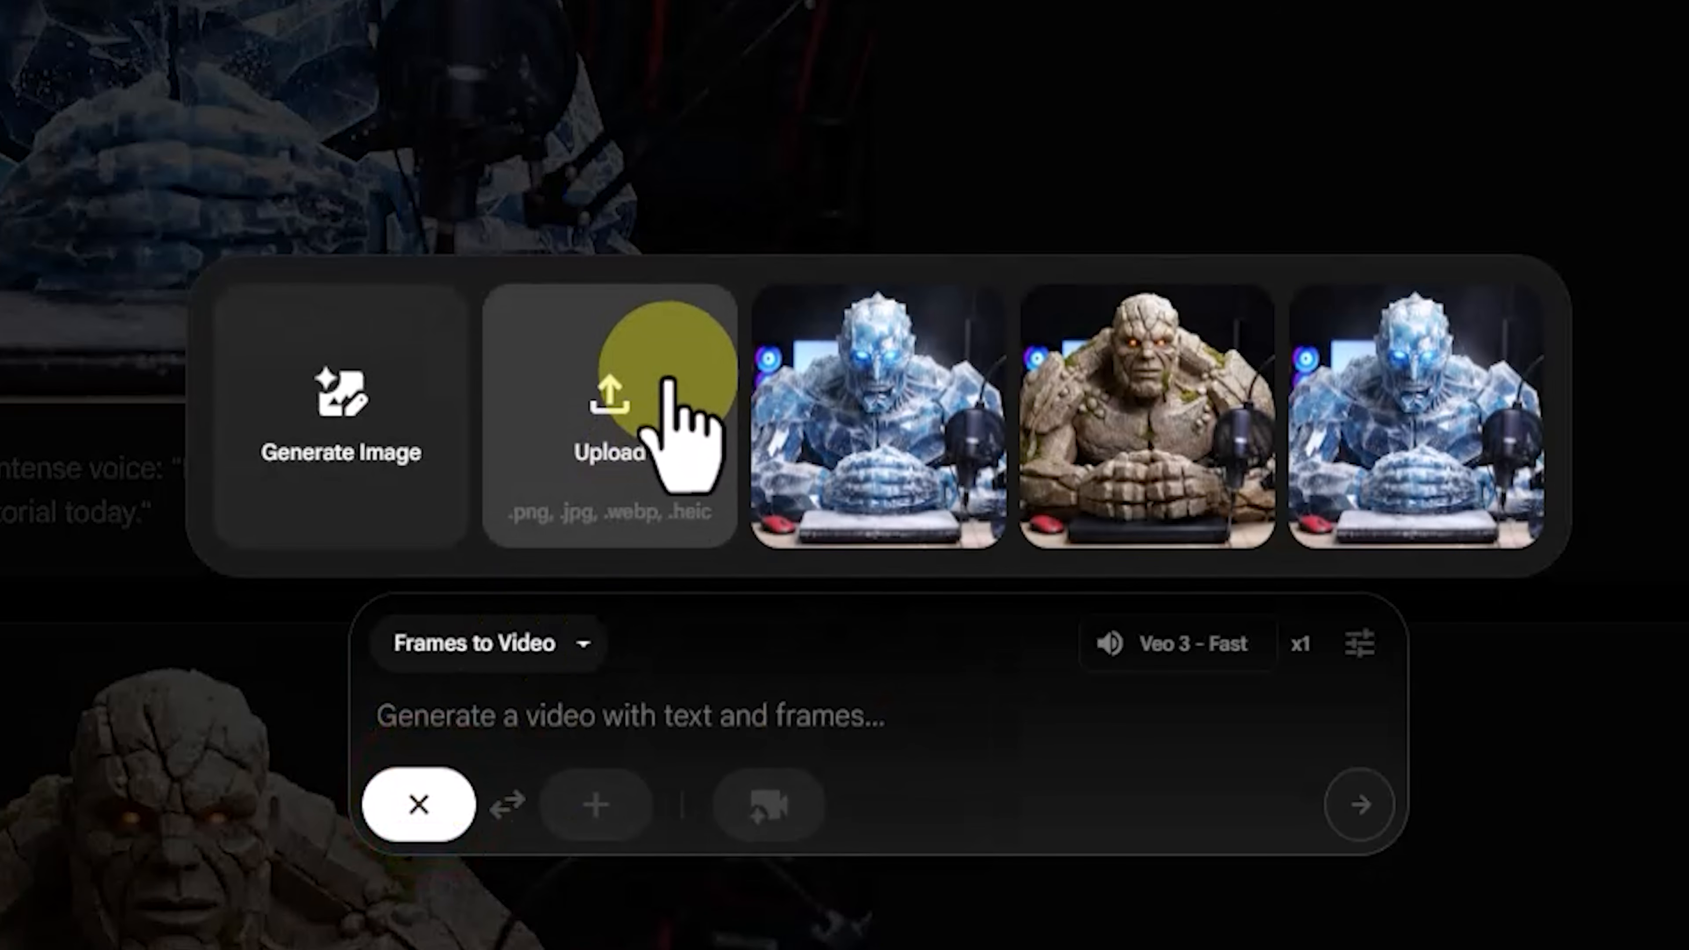
{"action": "left_click", "coordinate": [665, 363]}
{"action": "left_click", "coordinate": [586, 459]}
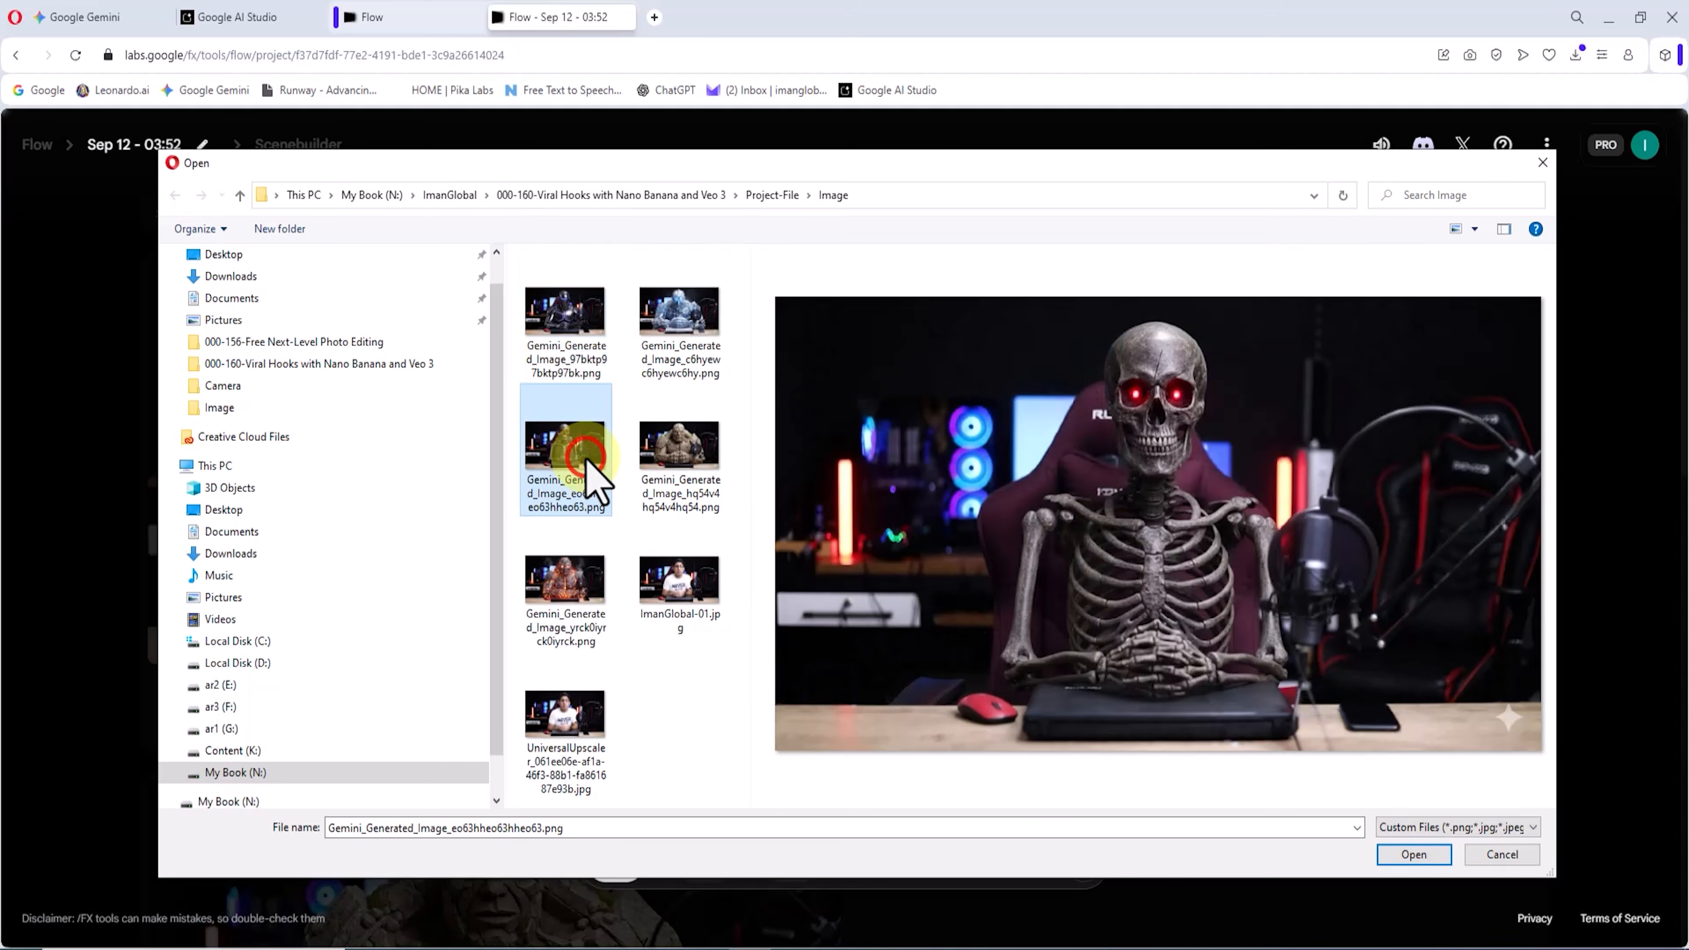
{"action": "left_click", "coordinate": [1429, 858]}
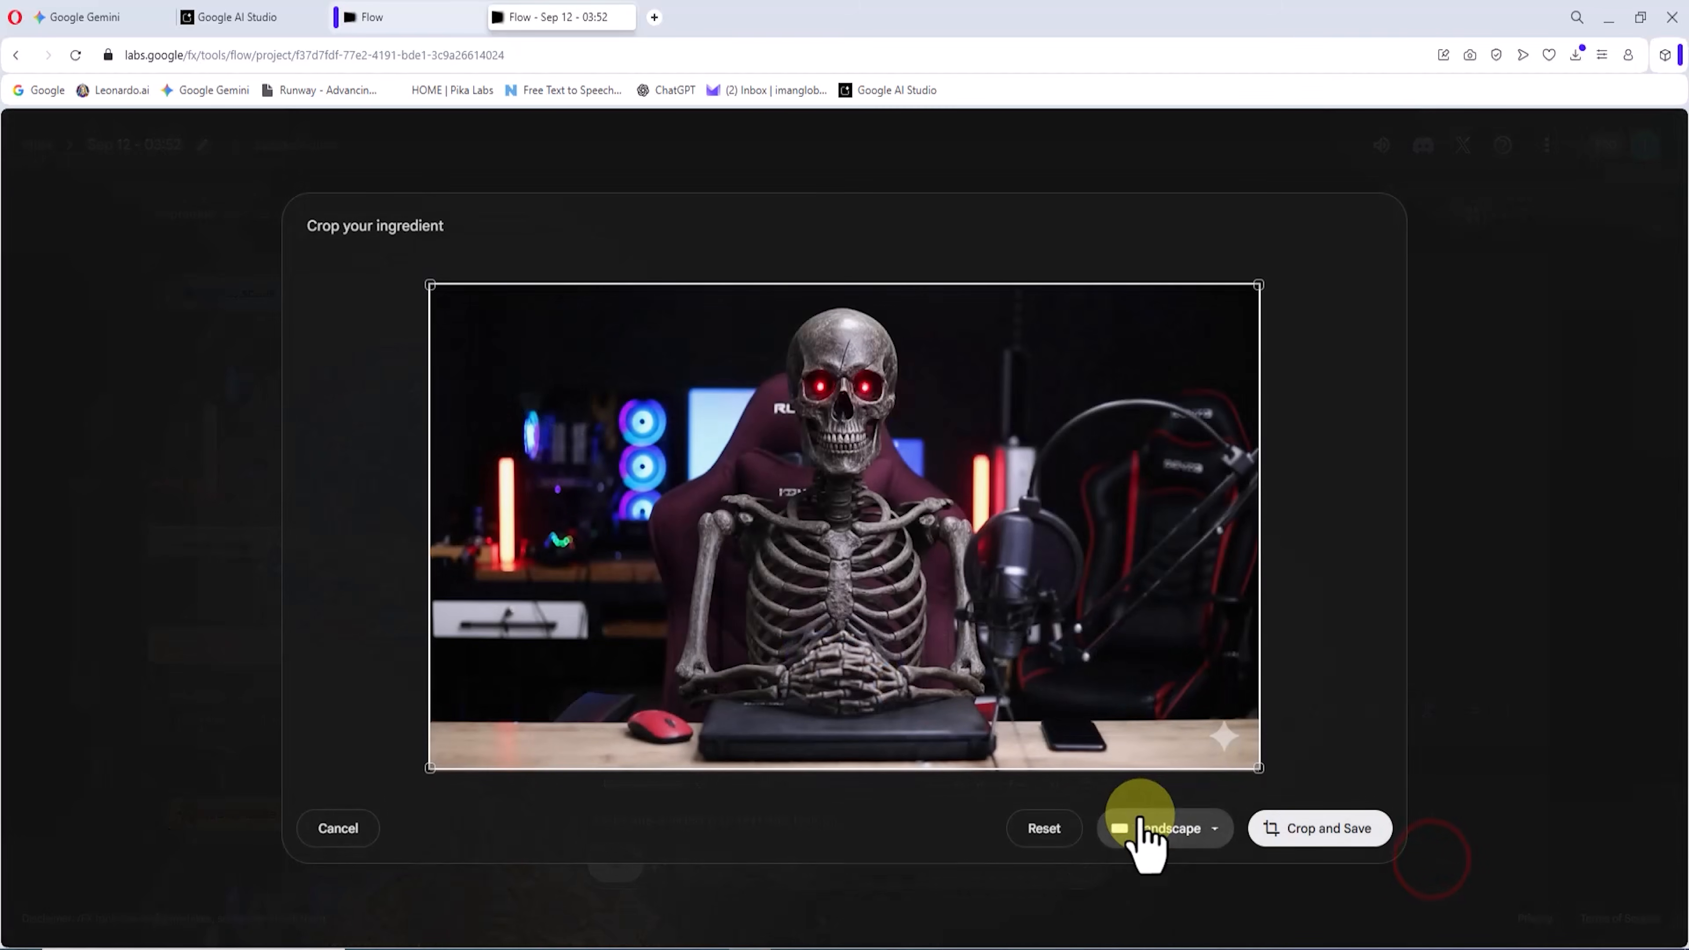
{"action": "left_click", "coordinate": [1356, 828]}
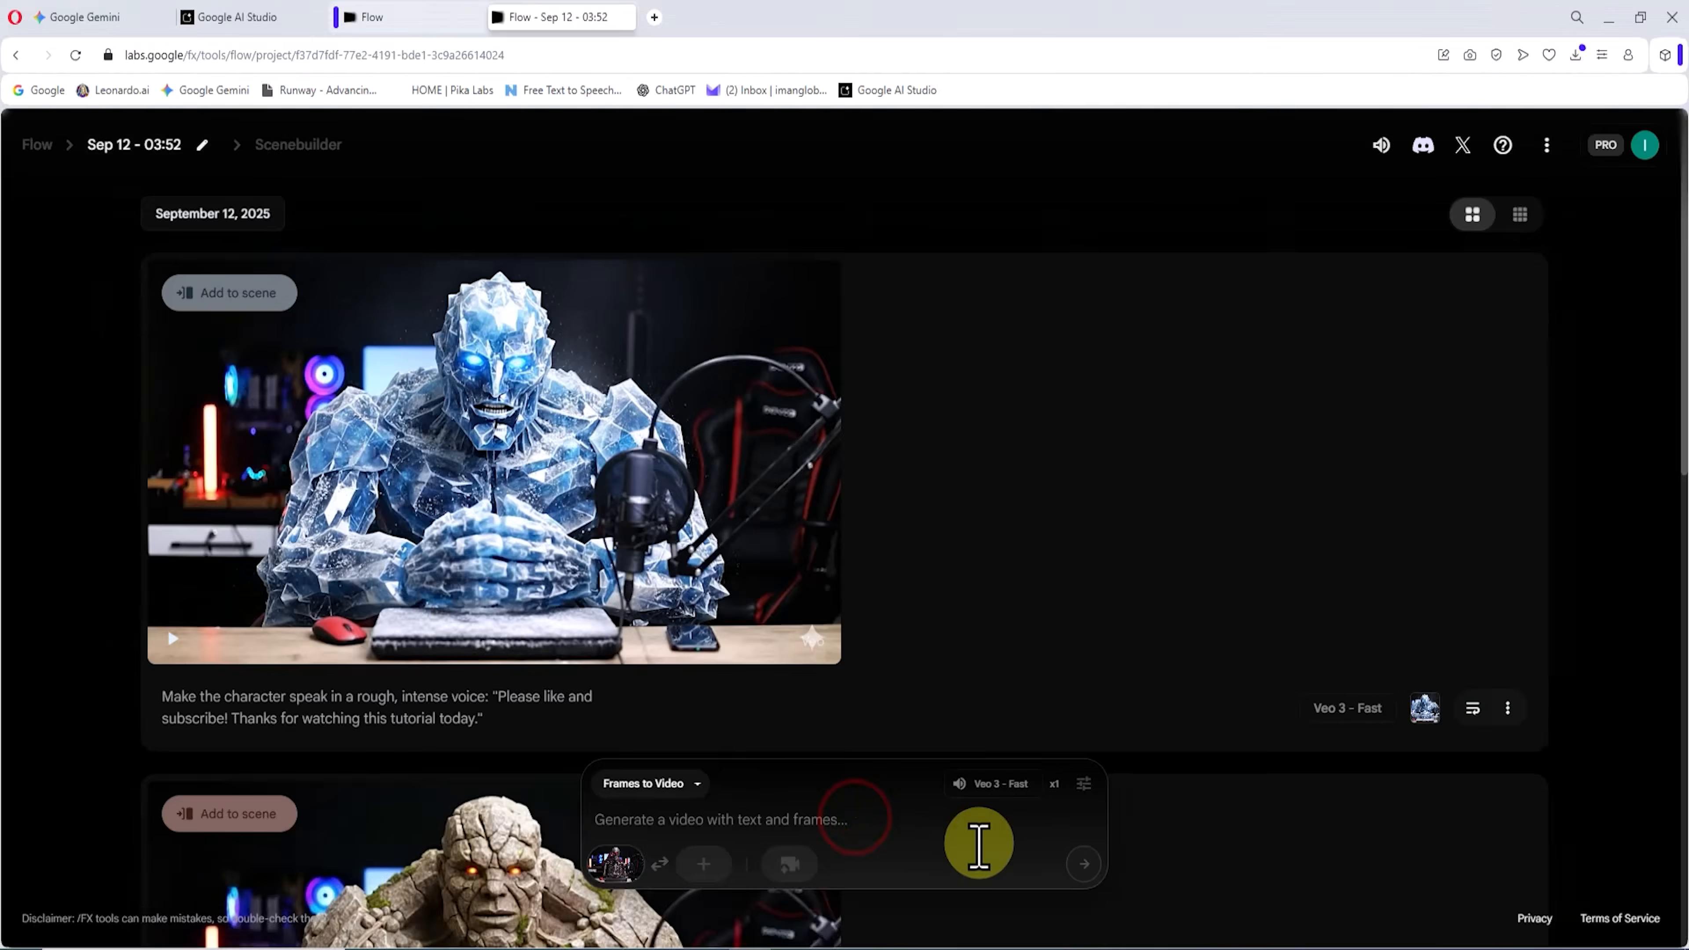
Step: Generate from "Make the character speak in a rough, intense voice: "We are in a new AI tutorial, and golden tips are waiting for you!"" and watch it
{"action": "type", "text": "Make the character speak in a rough, intense voice: \"We are in a new AI tutorial, and golden tips are waiting for you!\""}
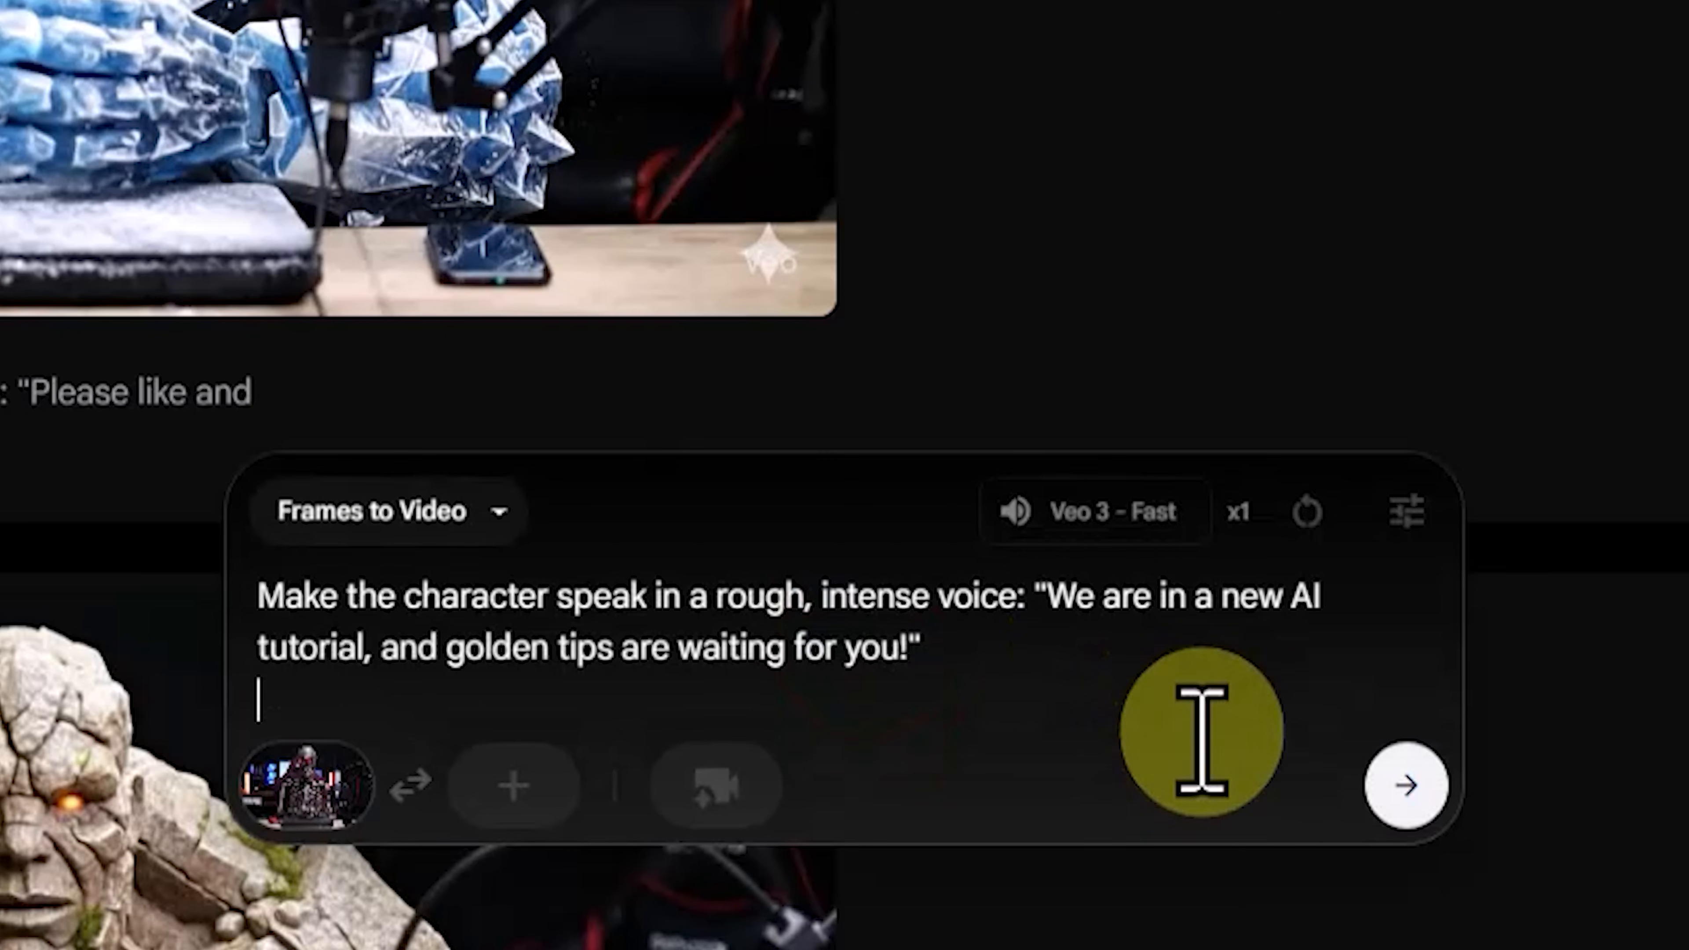
{"action": "left_click", "coordinate": [1422, 795]}
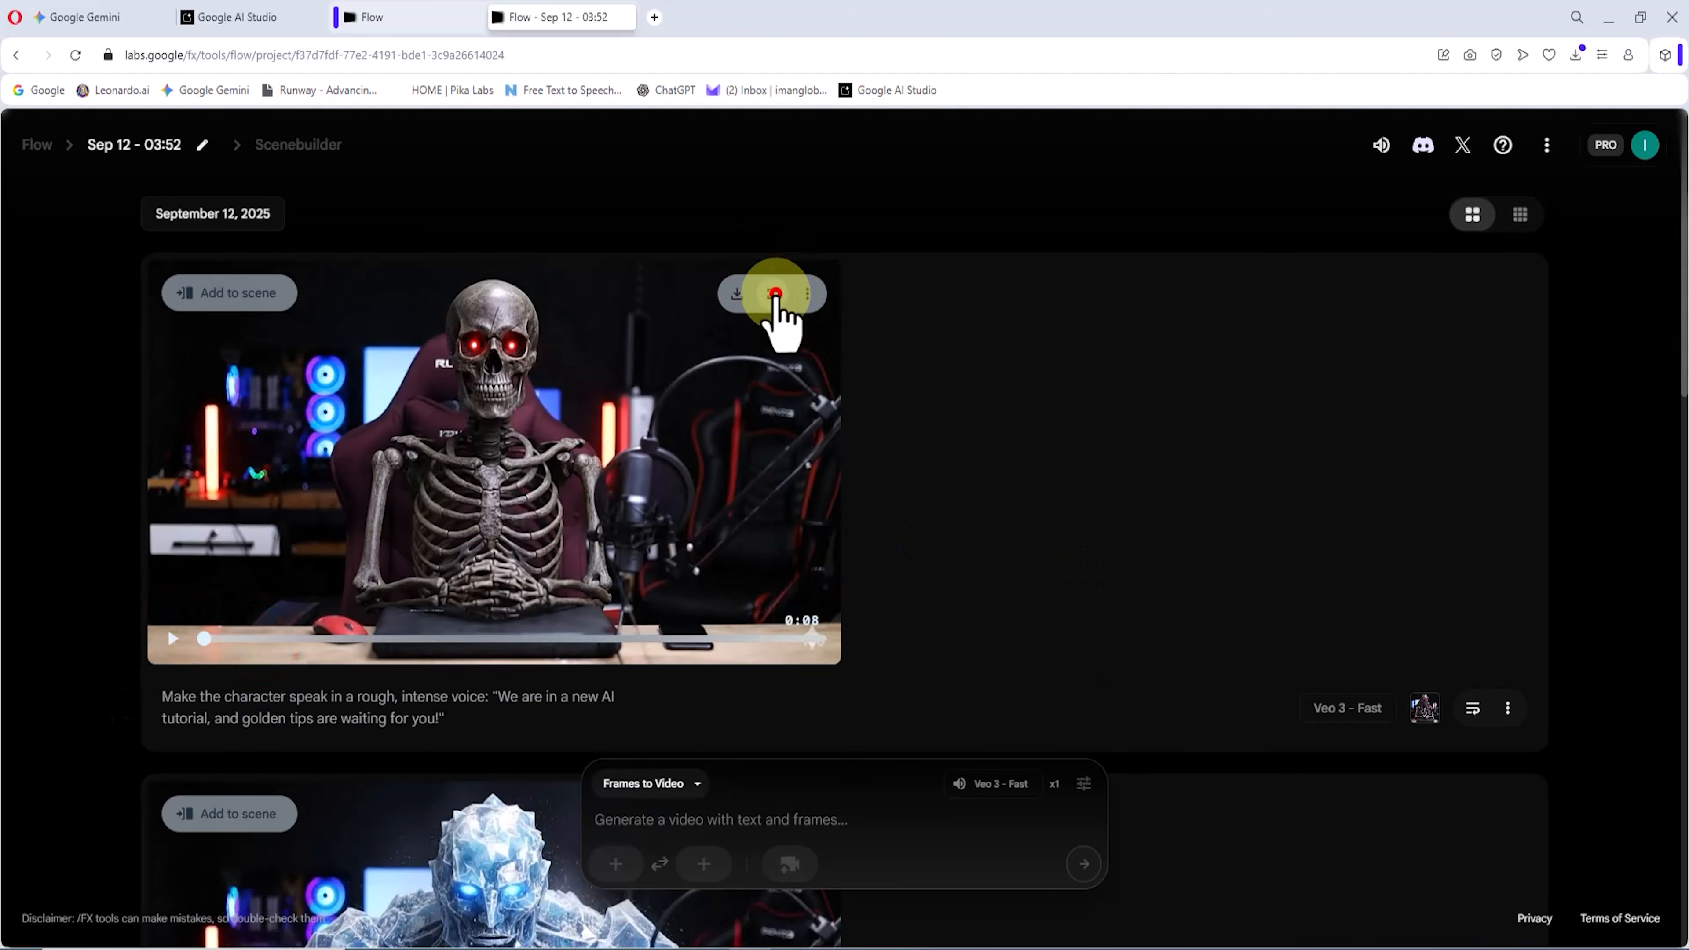
{"action": "left_click", "coordinate": [776, 293]}
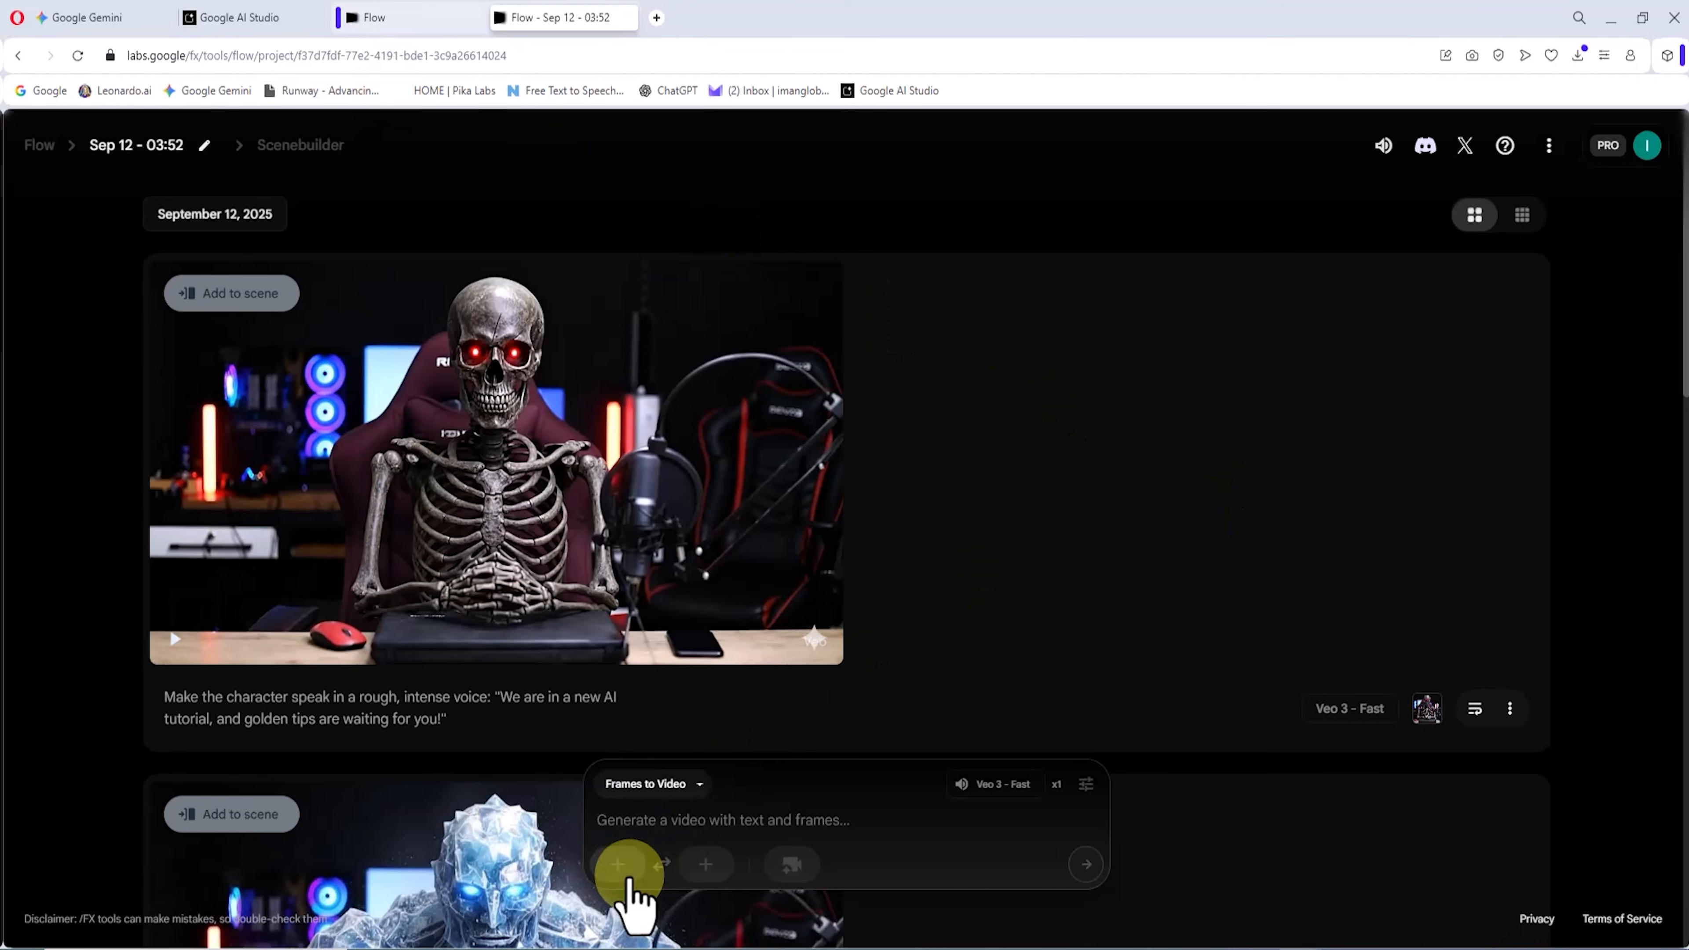
Step: Upload the glowing lava character image as the start frame and save its landscape crop
{"action": "left_click", "coordinate": [616, 863]}
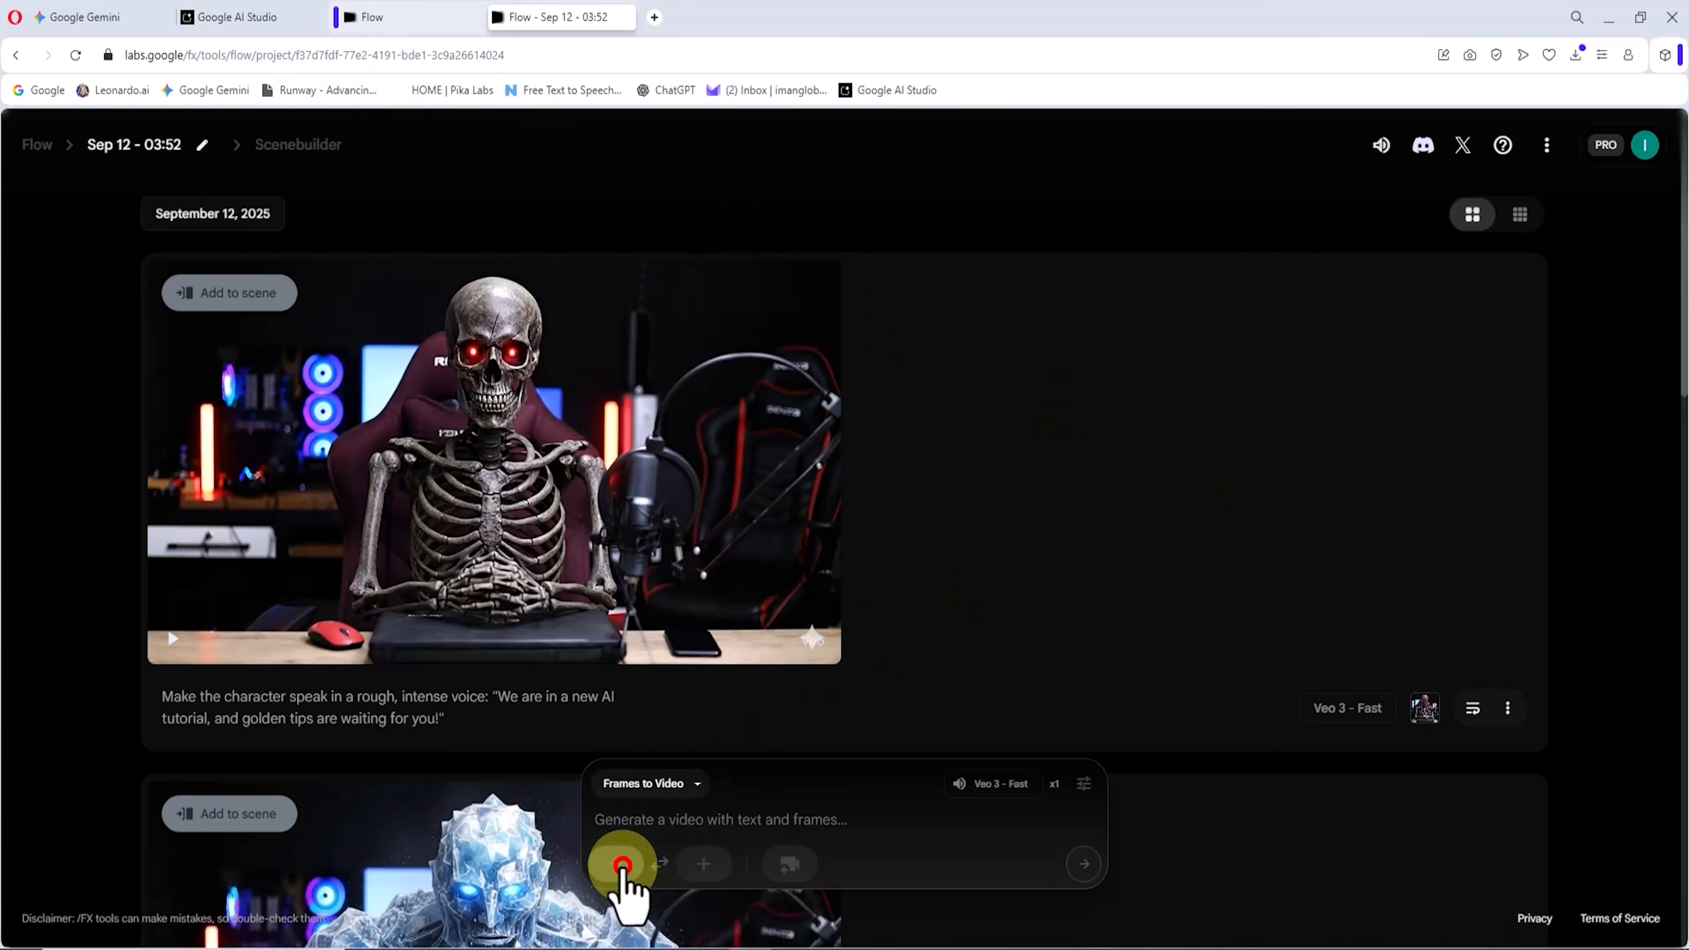
{"action": "left_click", "coordinate": [672, 665]}
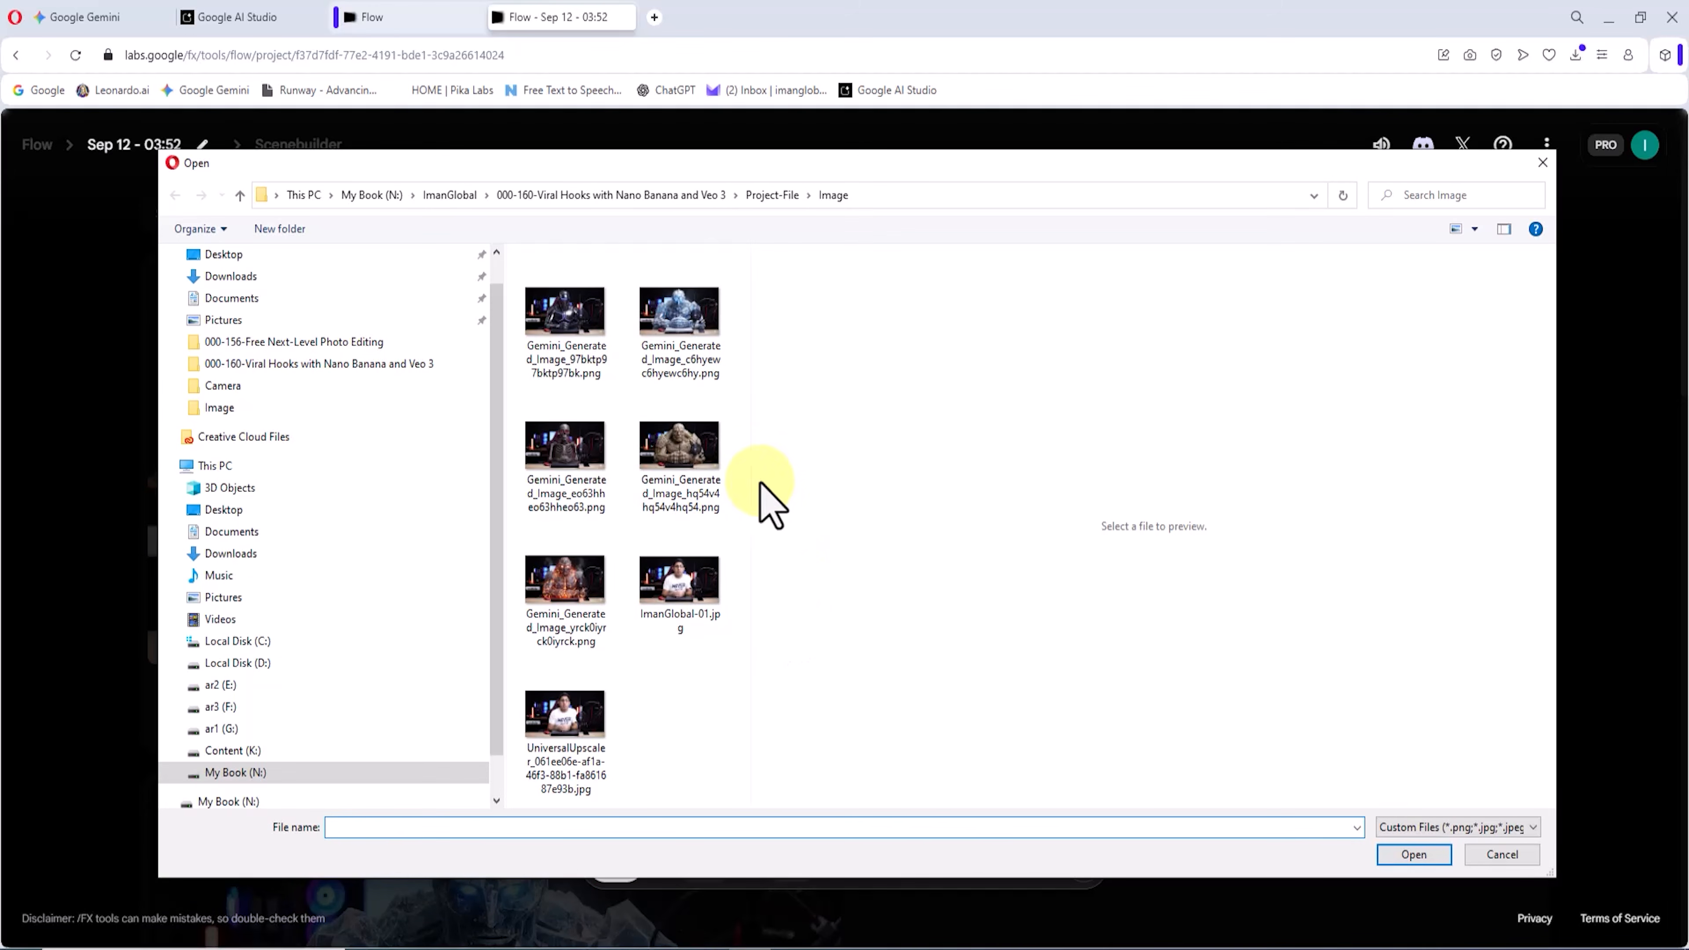
{"action": "left_click", "coordinate": [559, 578]}
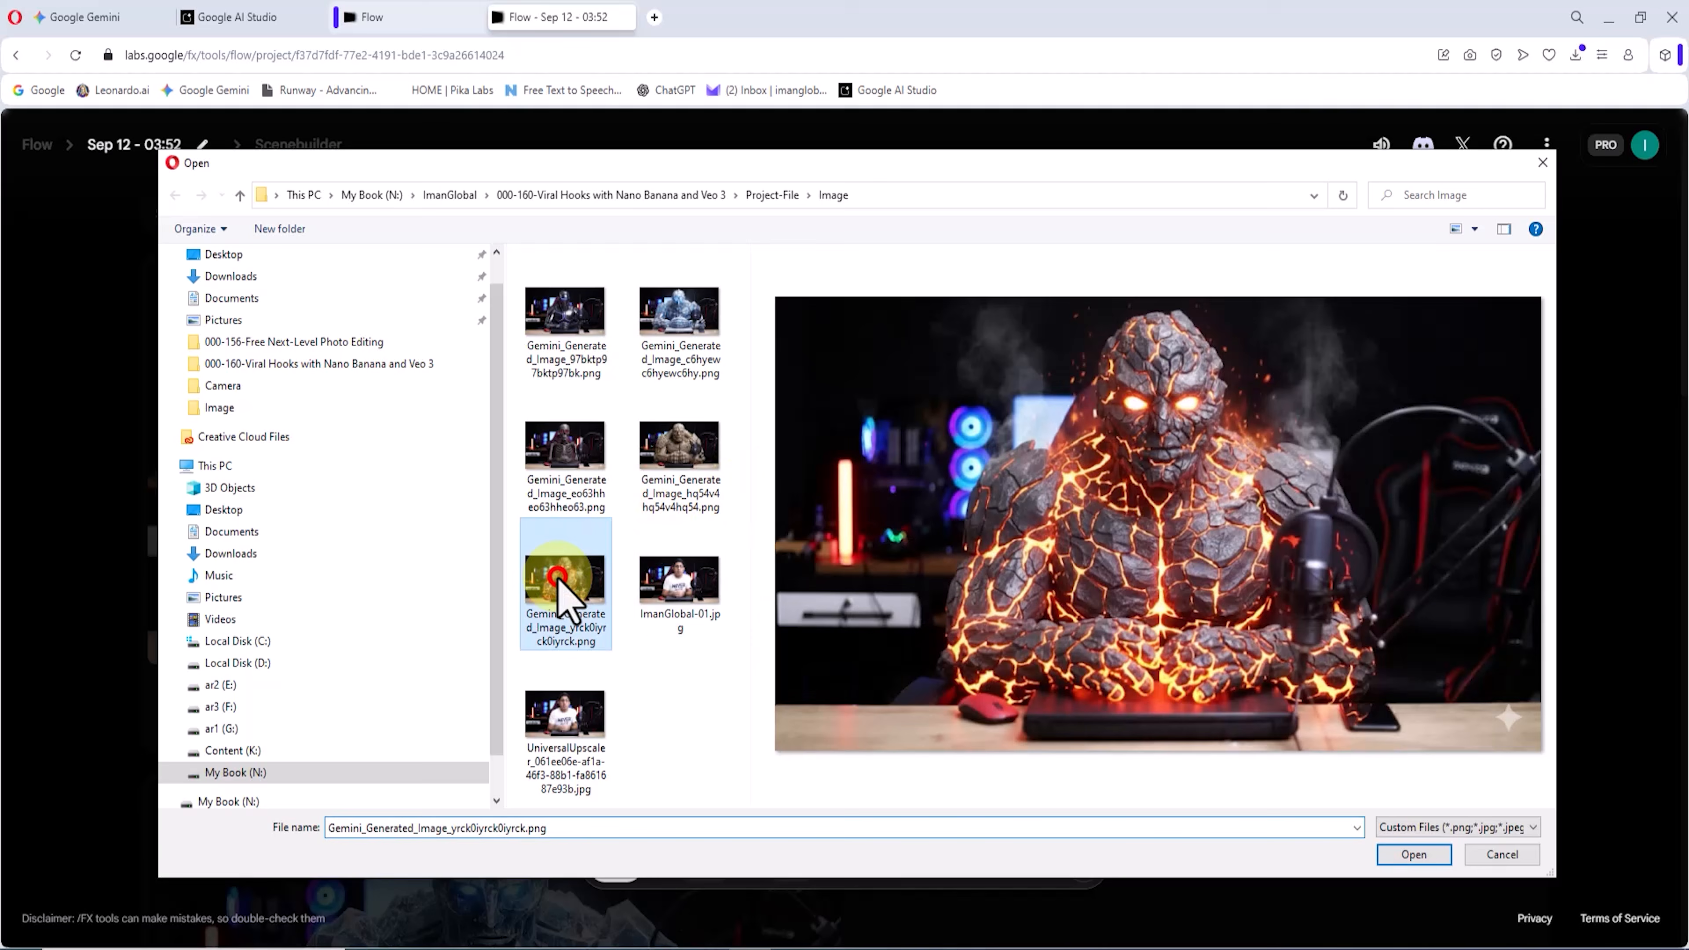
{"action": "left_click", "coordinate": [1441, 856]}
{"action": "left_click", "coordinate": [1363, 831]}
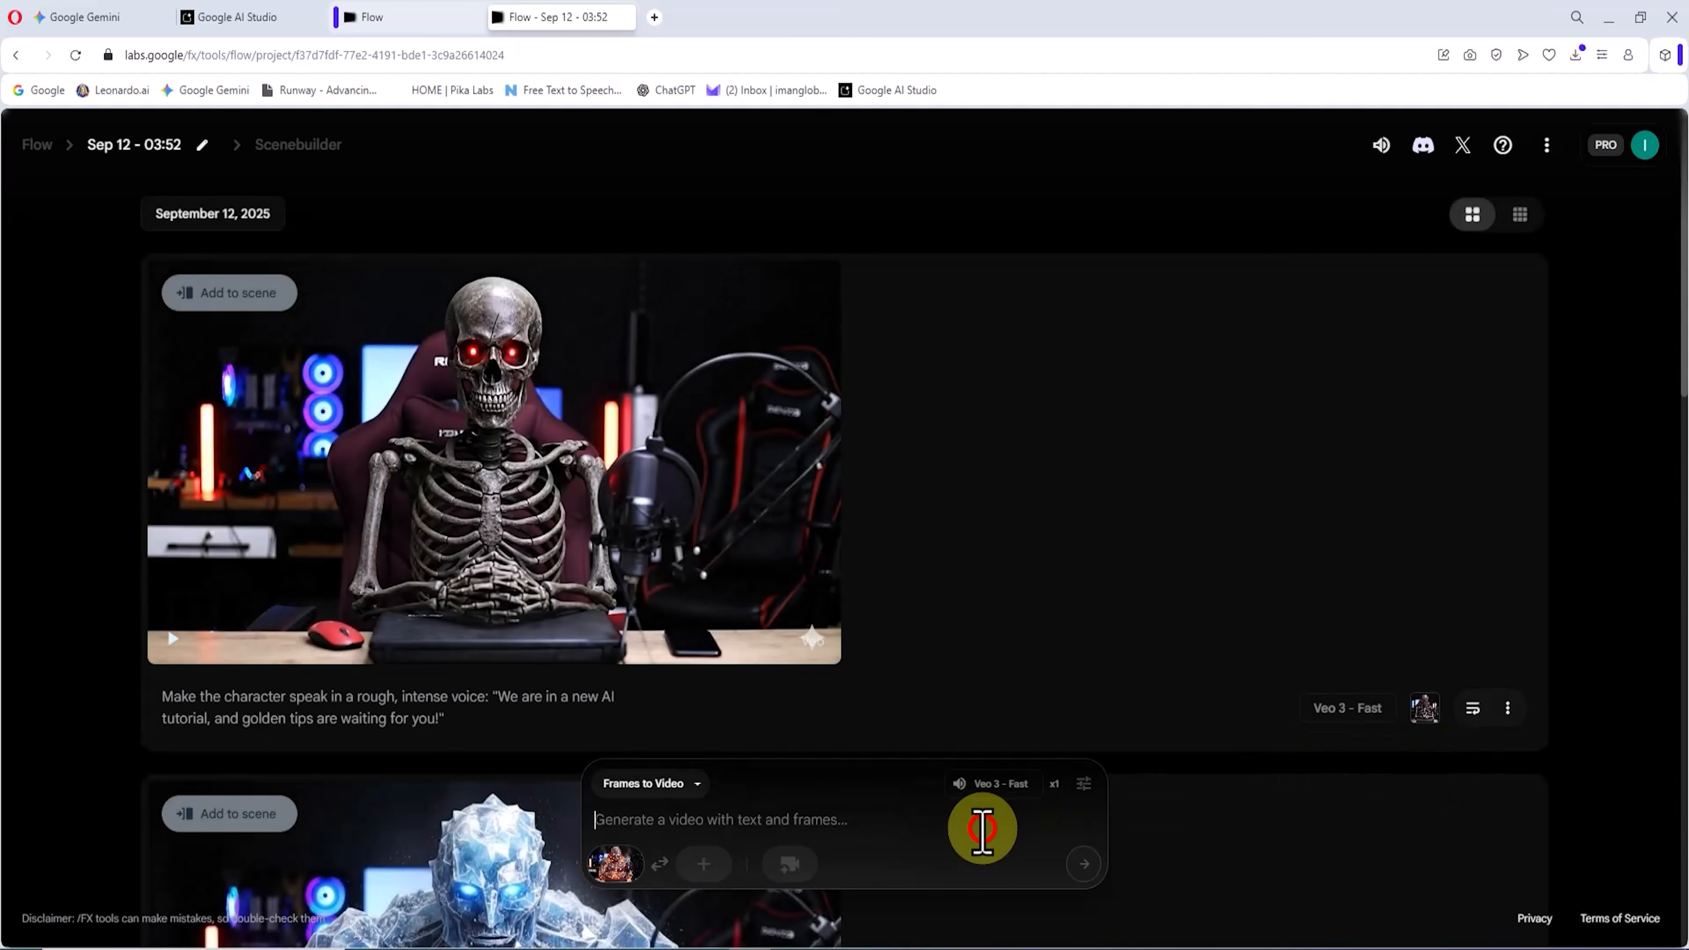
Step: Generate from "Make the character speak in a rough, intense voice: "In this episode we combine Nano Banana AI and Veo 3 to create epic content.""
{"action": "left_click", "coordinate": [982, 828]}
{"action": "type", "text": "Make the character speak in a rough, intense voice: \"In this episode we combine Nano Banana AI and Veo 3 to create epic content.\""}
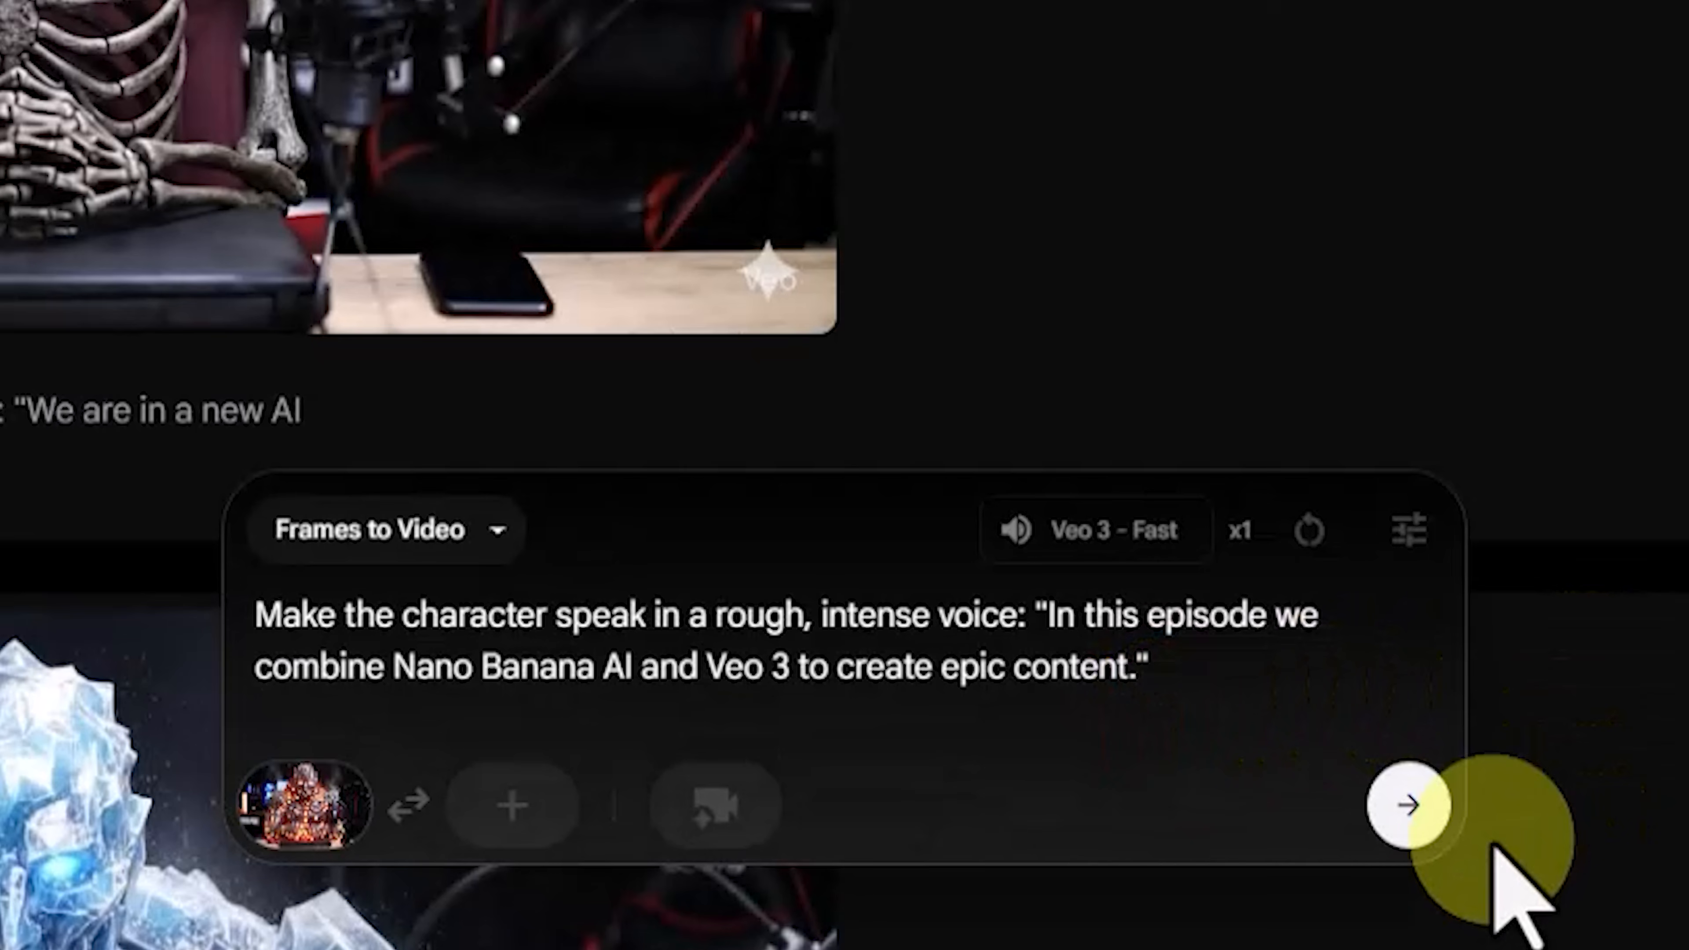
{"action": "left_click", "coordinate": [1413, 815]}
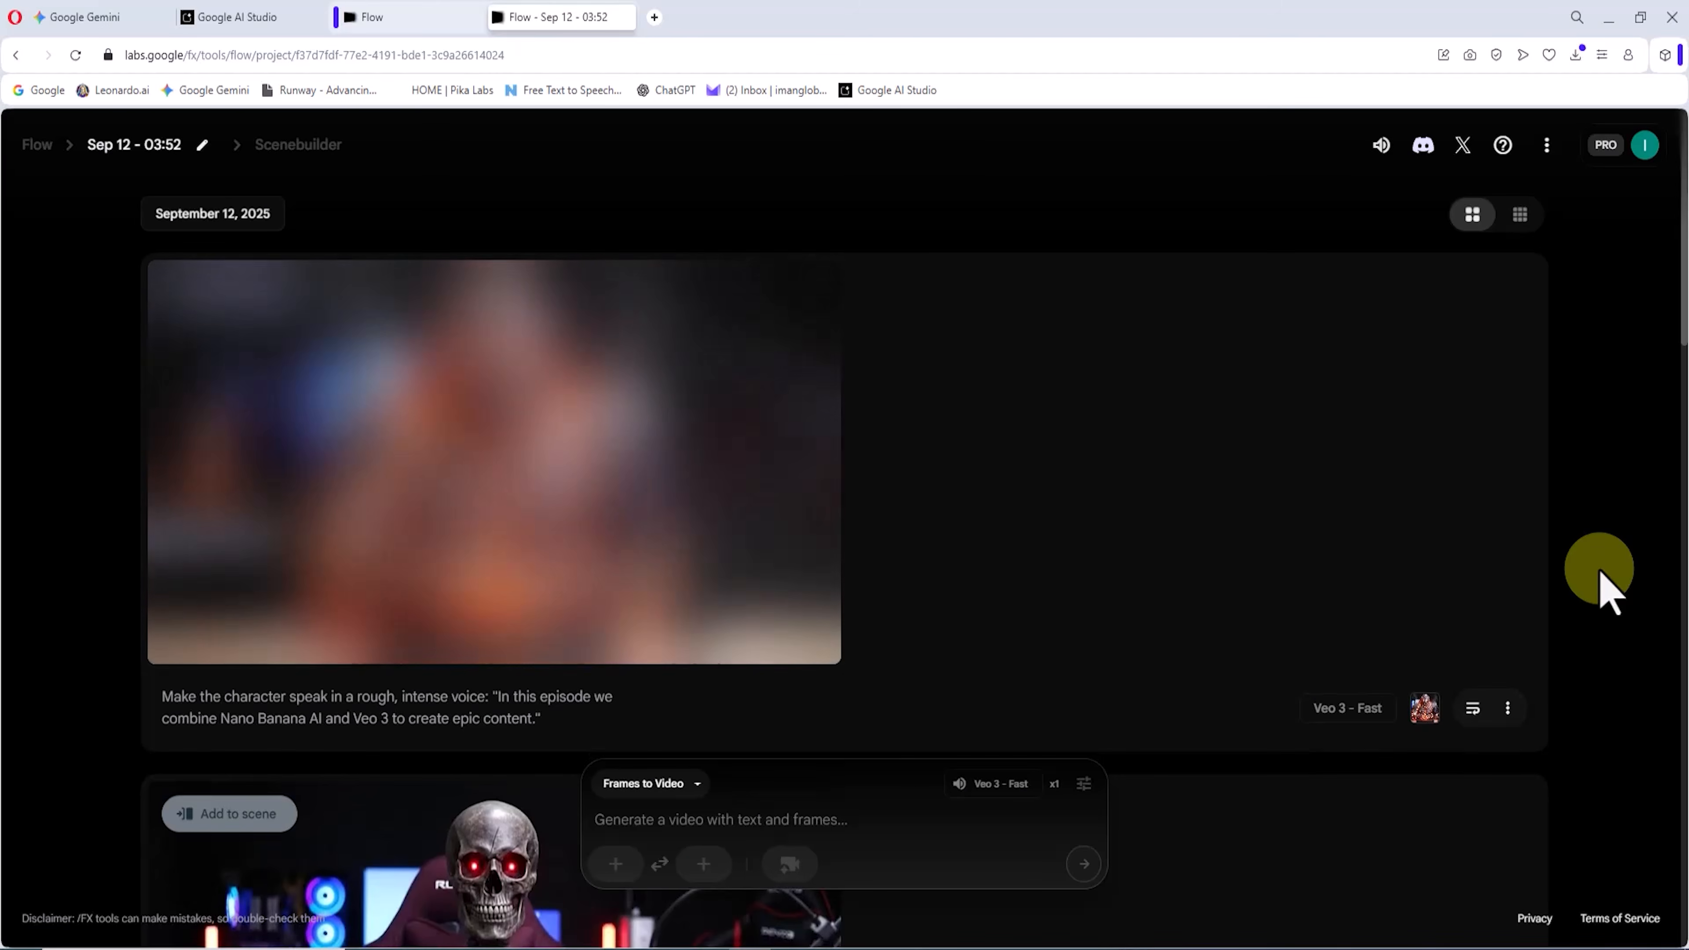
Step: Watch the lava character clip in full screen and in the project view, and download it in Original size (720p)
{"action": "left_click", "coordinate": [775, 295]}
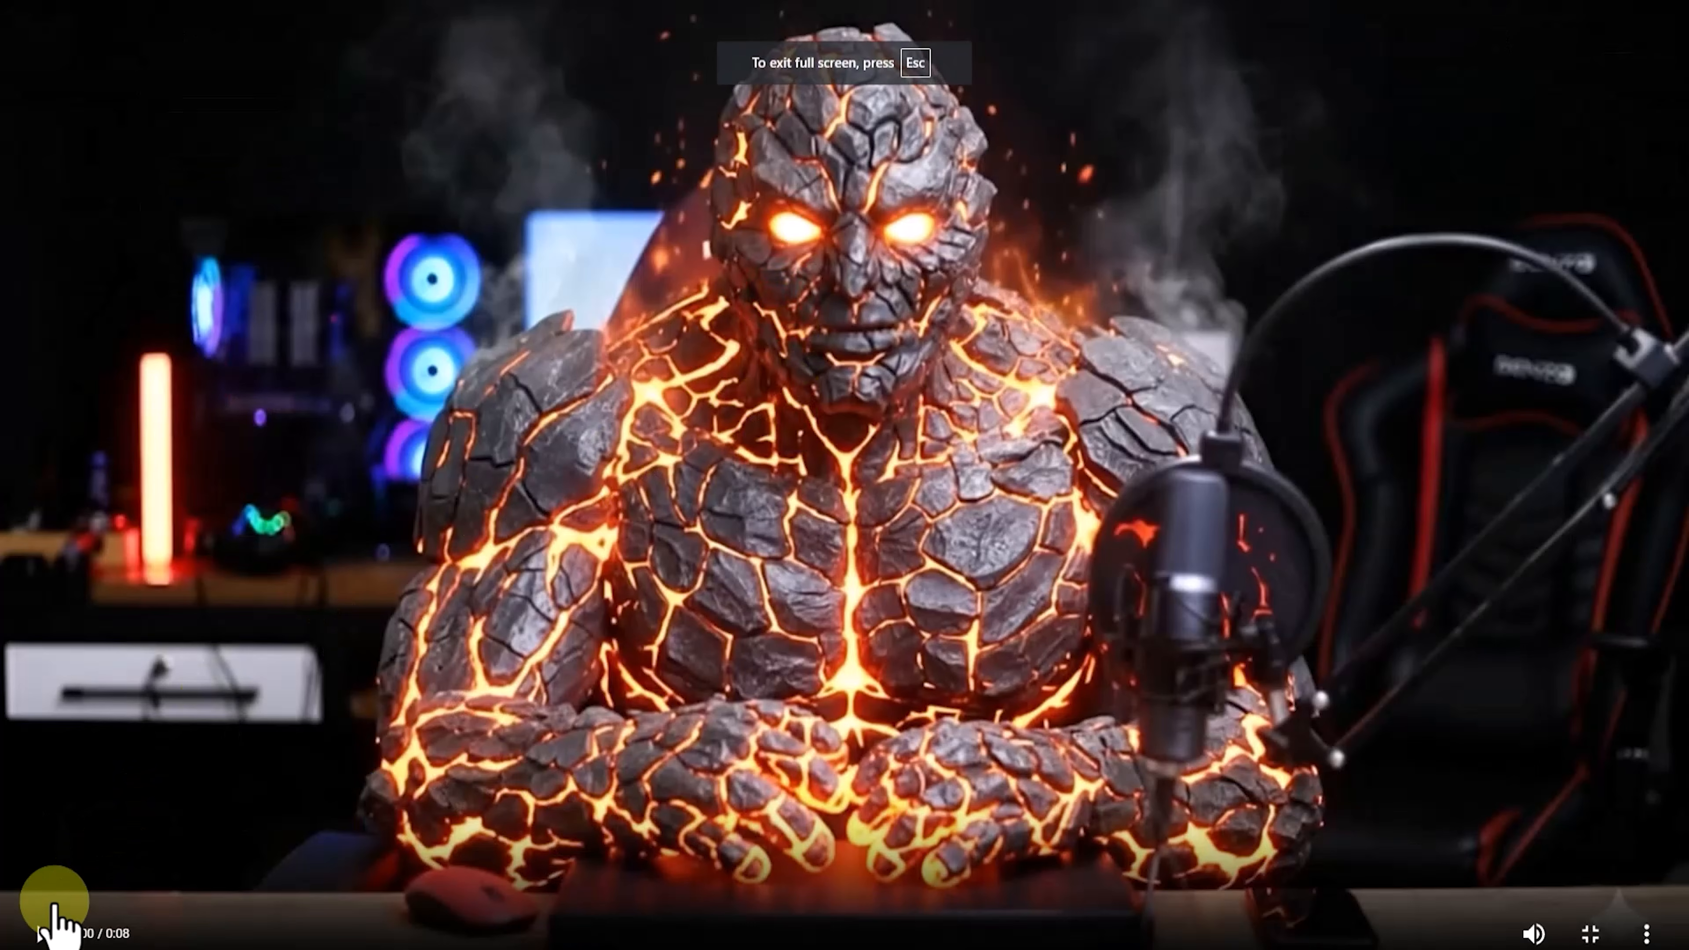
{"action": "left_click", "coordinate": [41, 935]}
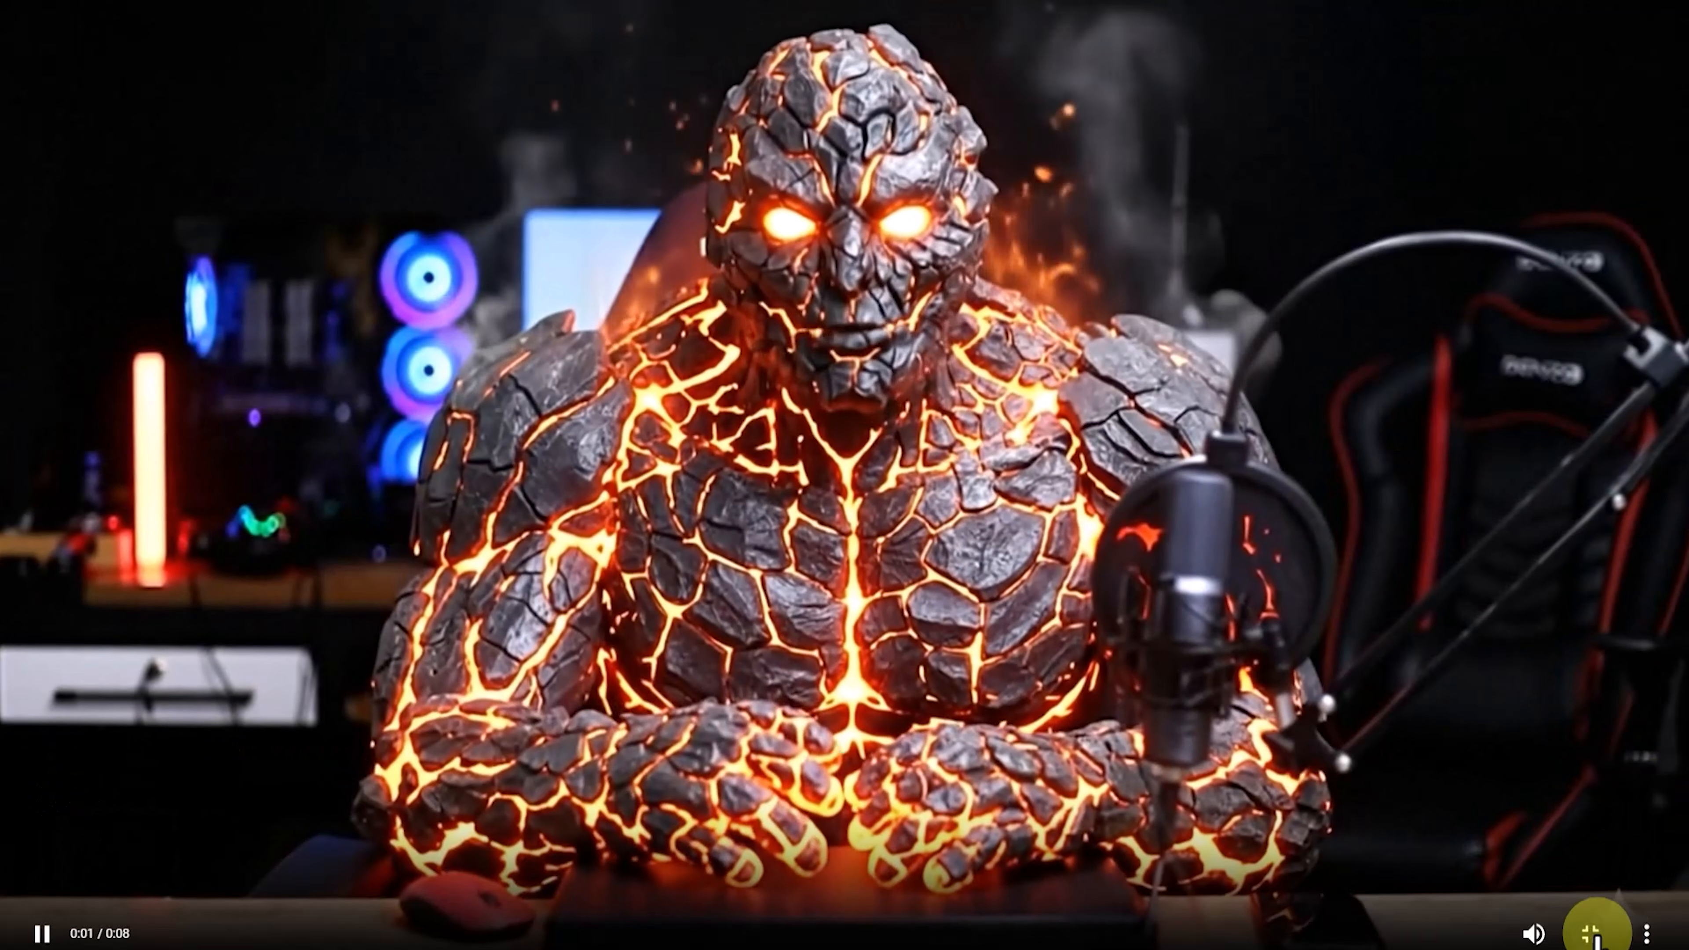
{"action": "left_click", "coordinate": [1584, 925]}
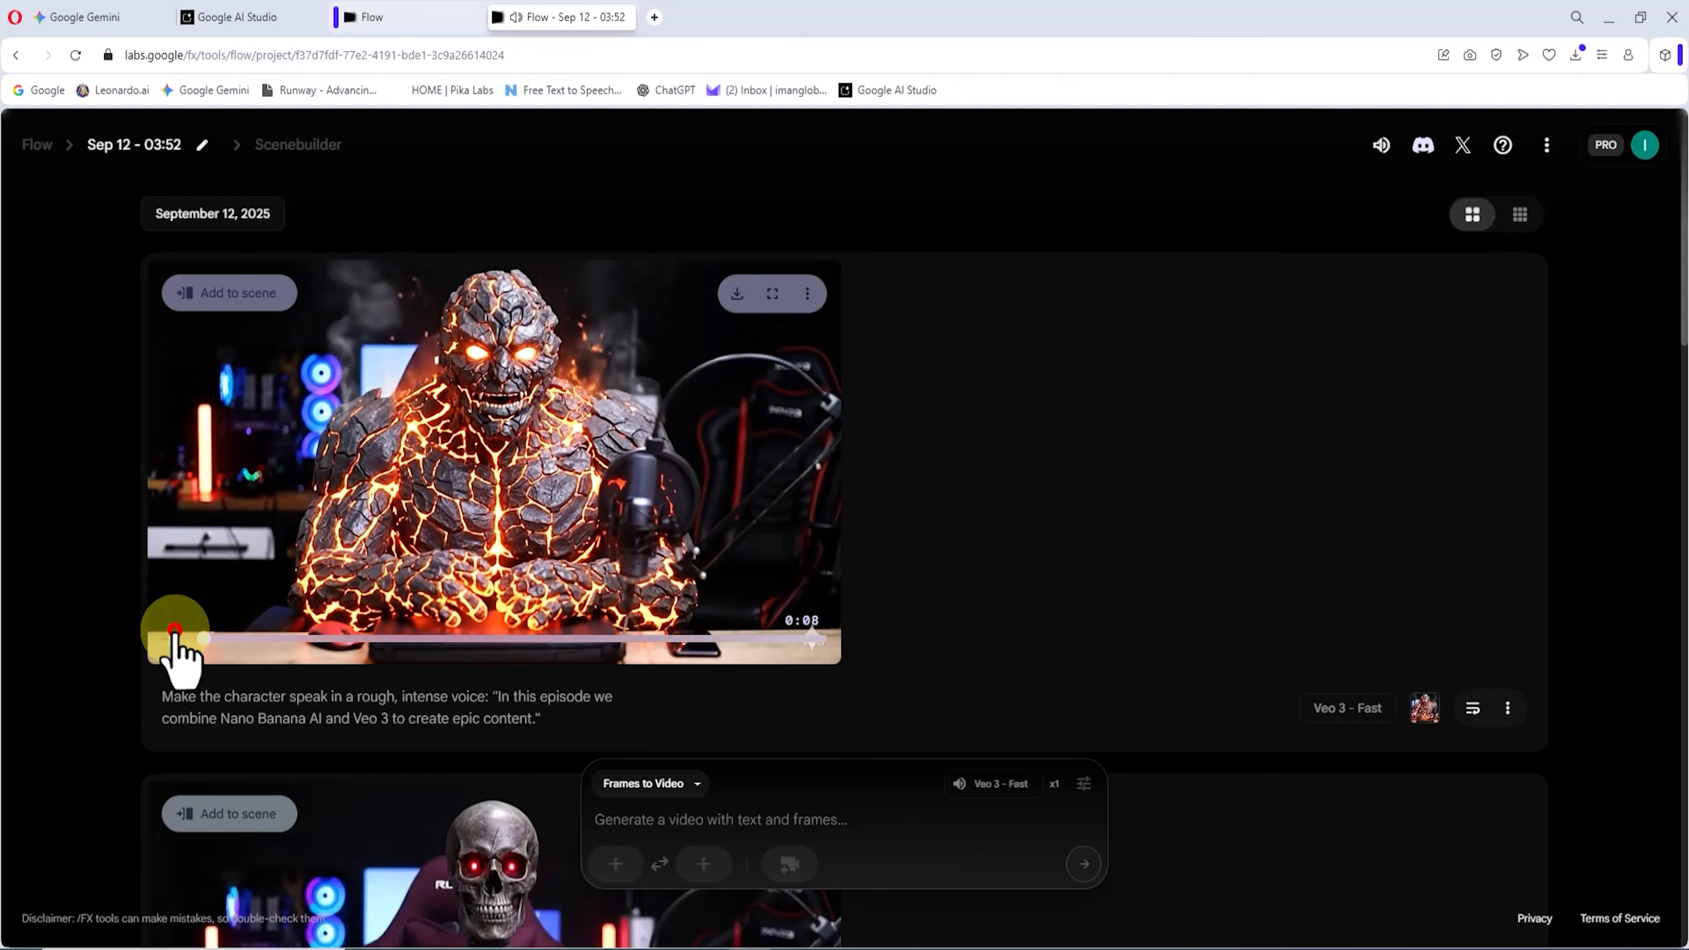
{"action": "left_click", "coordinate": [172, 633]}
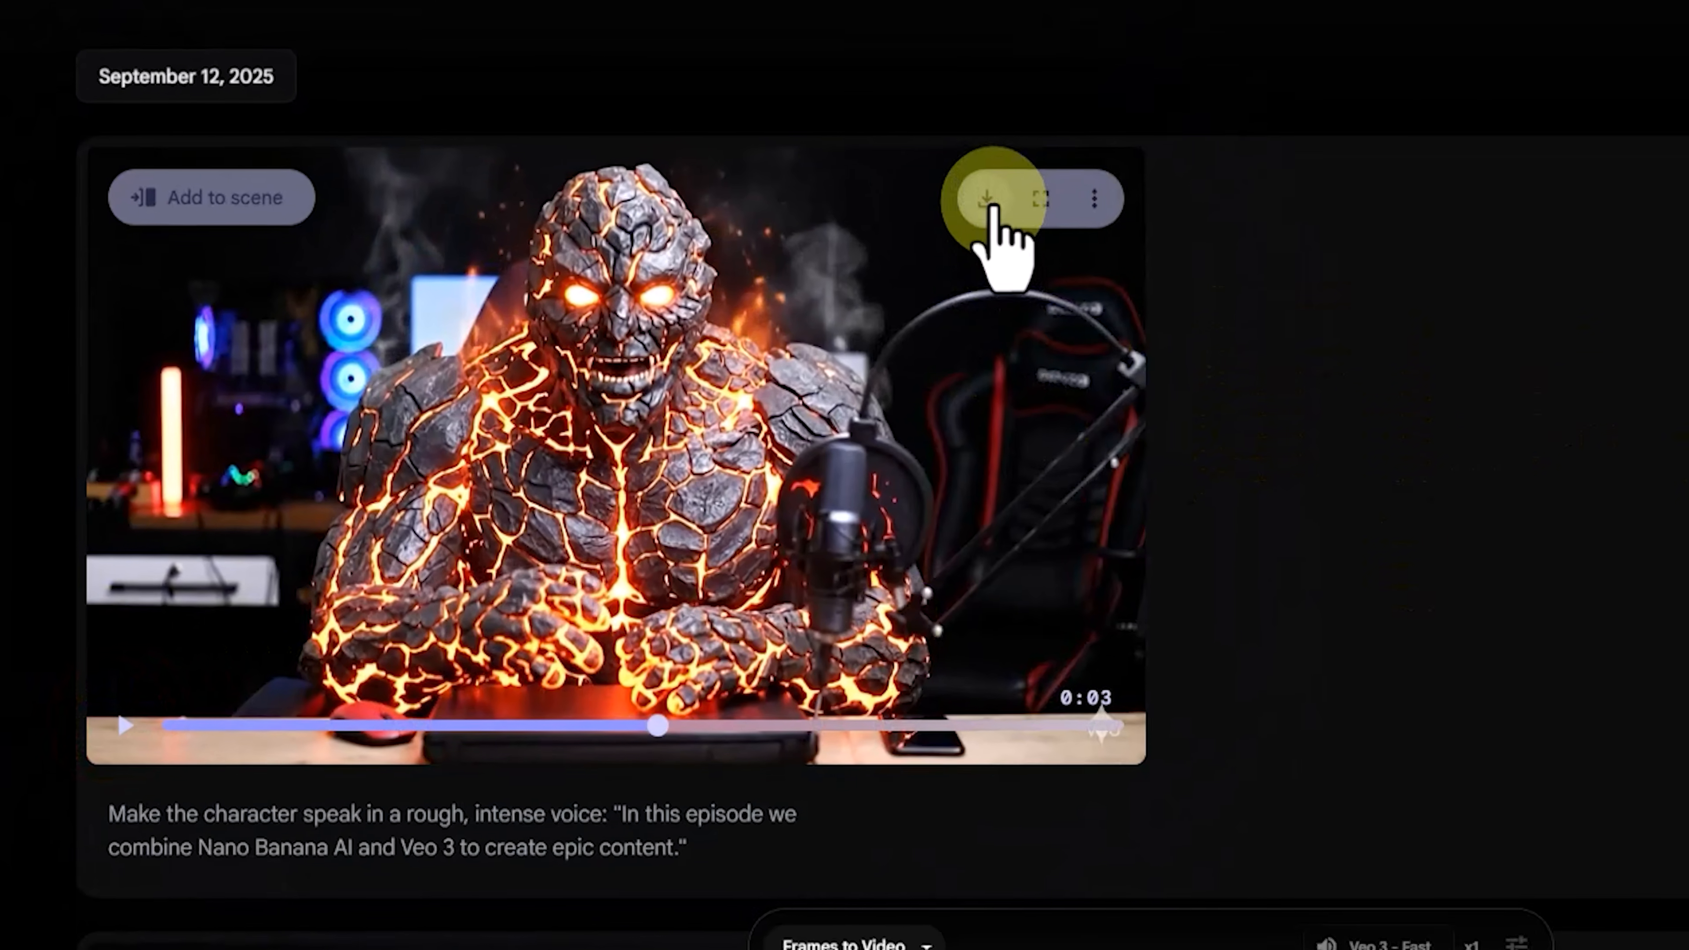
{"action": "left_click", "coordinate": [736, 289]}
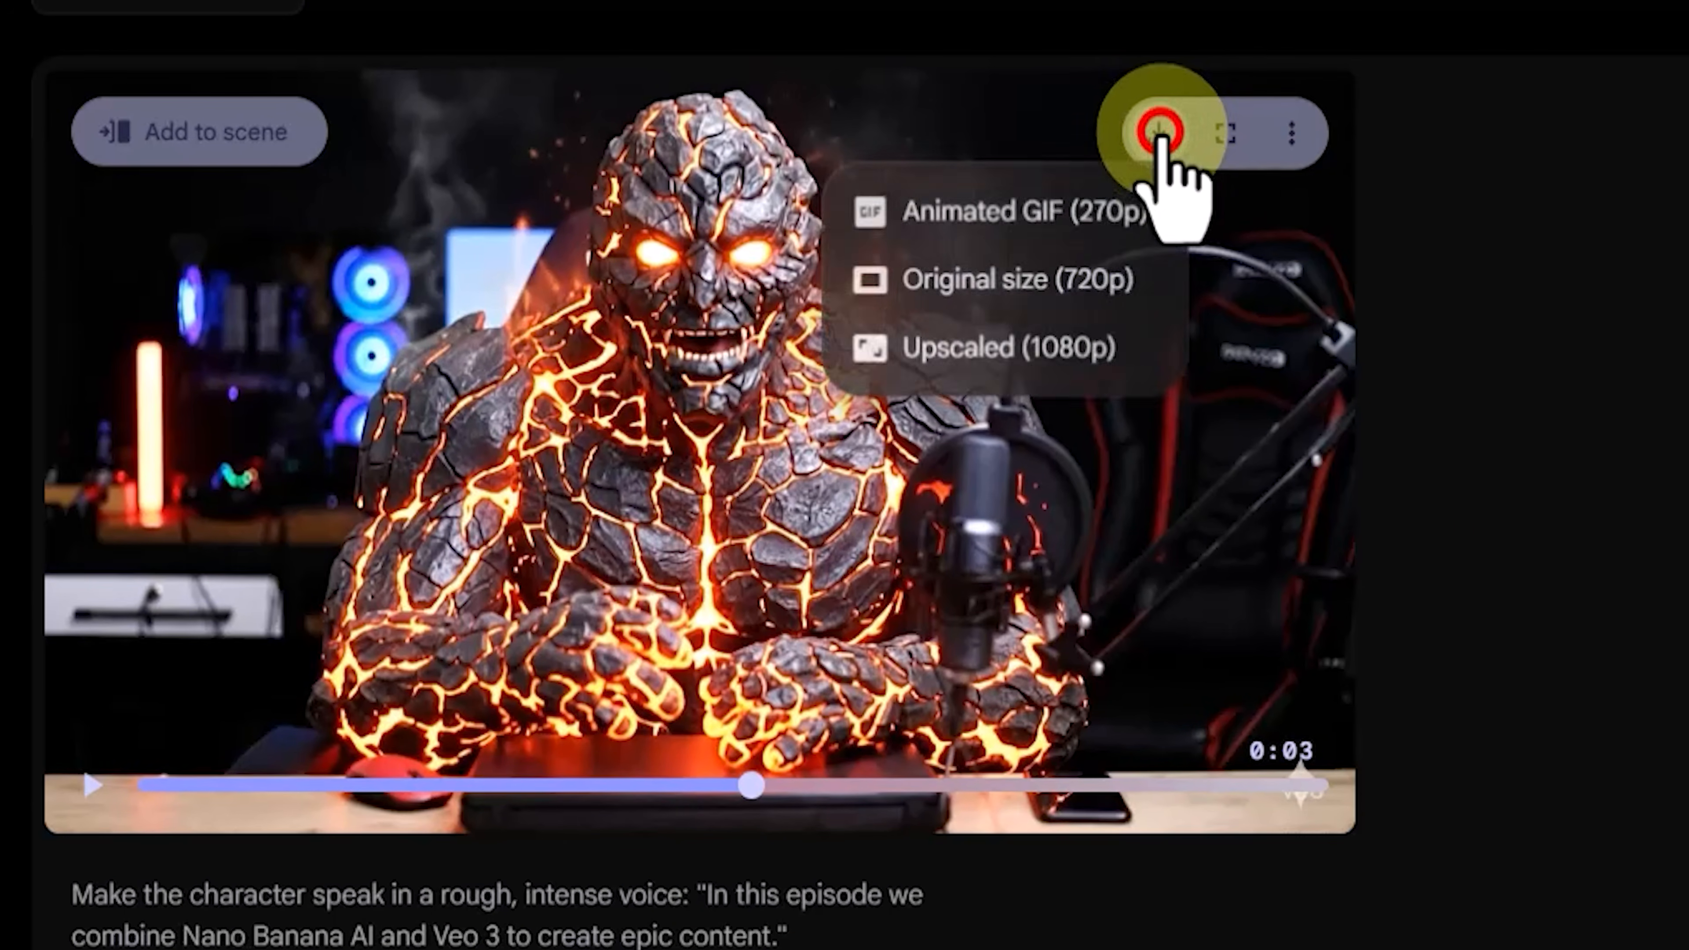
{"action": "left_click", "coordinate": [1155, 283]}
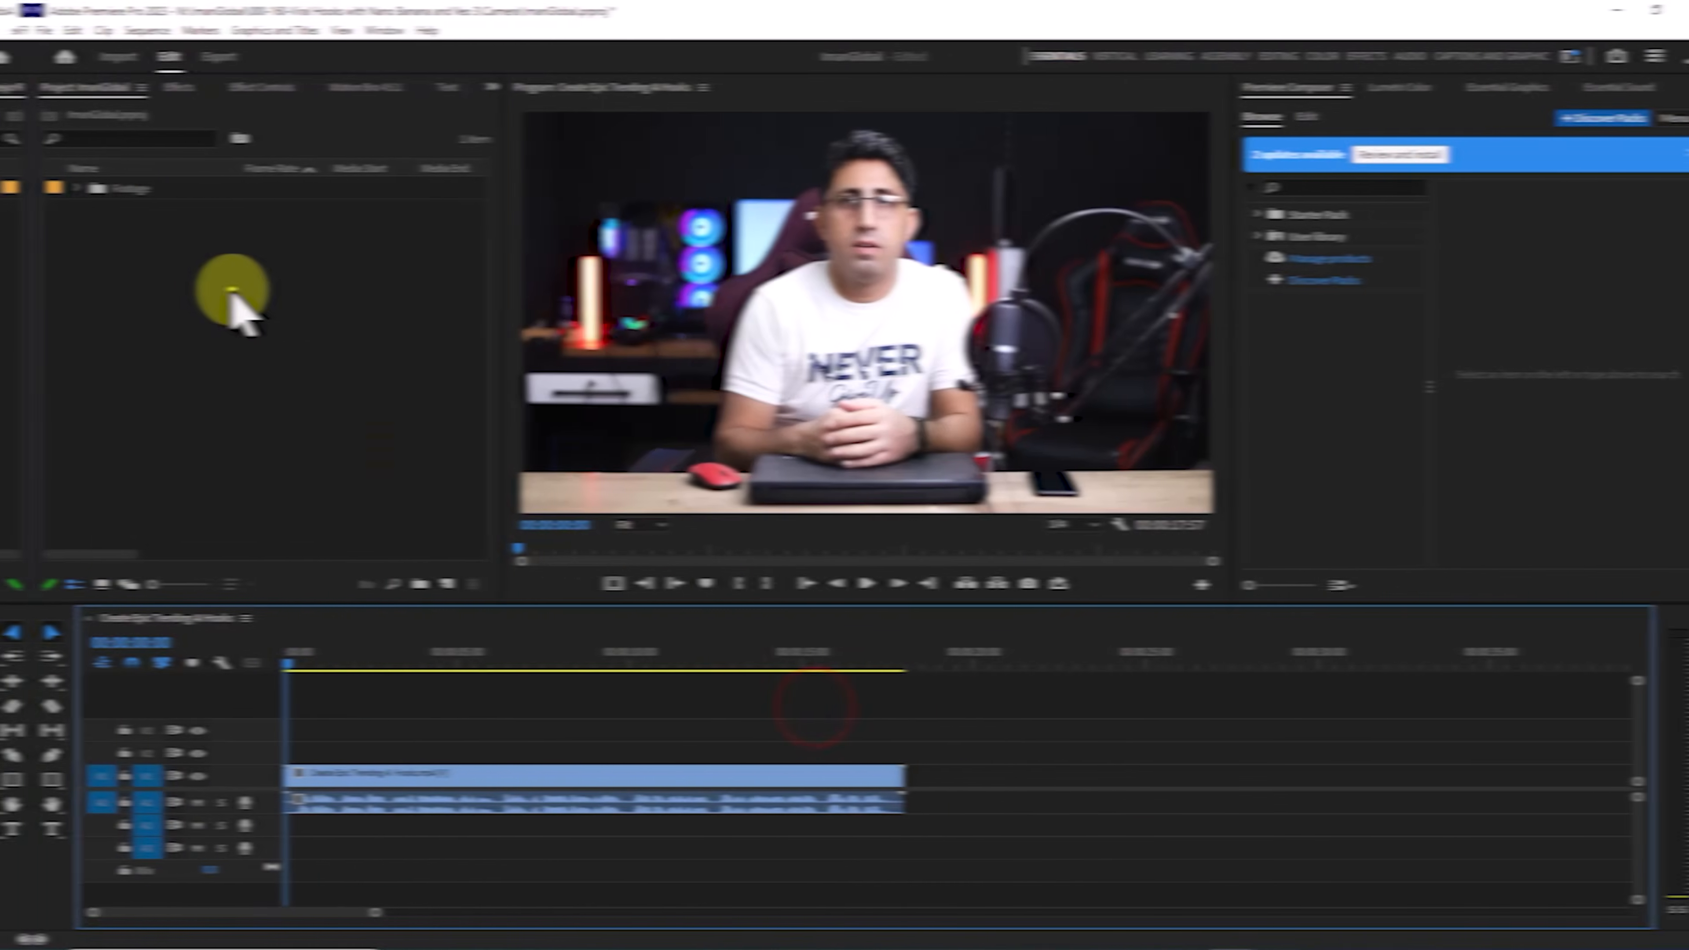
Step: Switch to Adobe Premiere Pro and import the four stone, ice giant, skeleton and lava character clips from the Video folder
{"action": "right_click", "coordinate": [229, 292]}
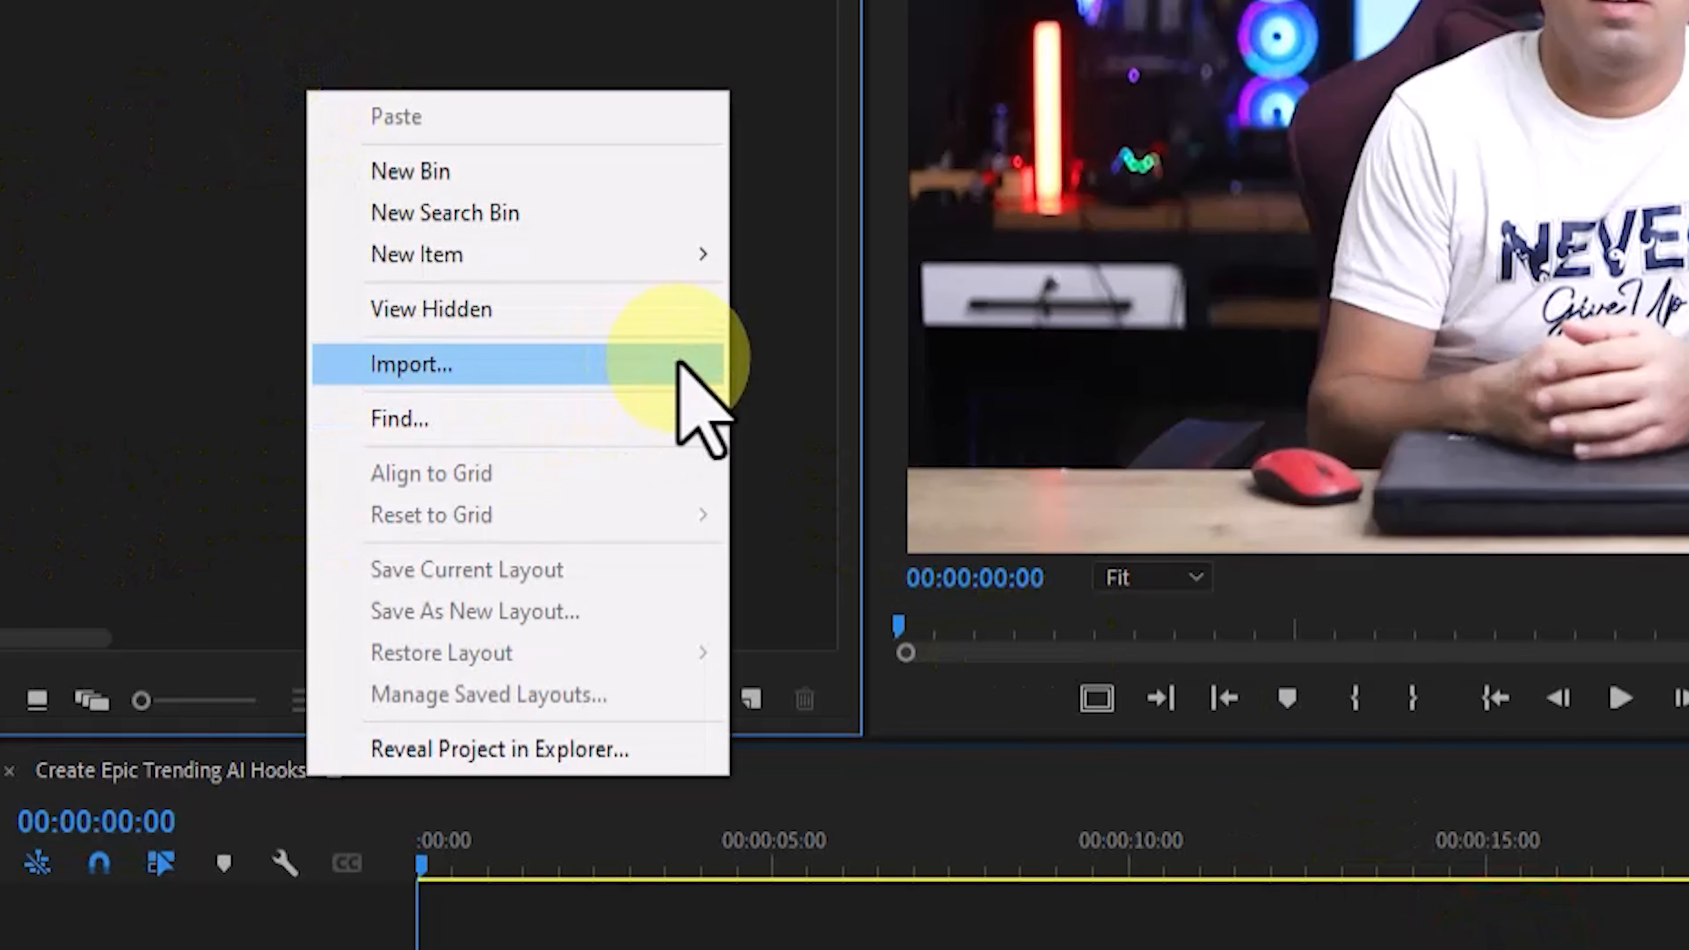
{"action": "left_click", "coordinate": [409, 426]}
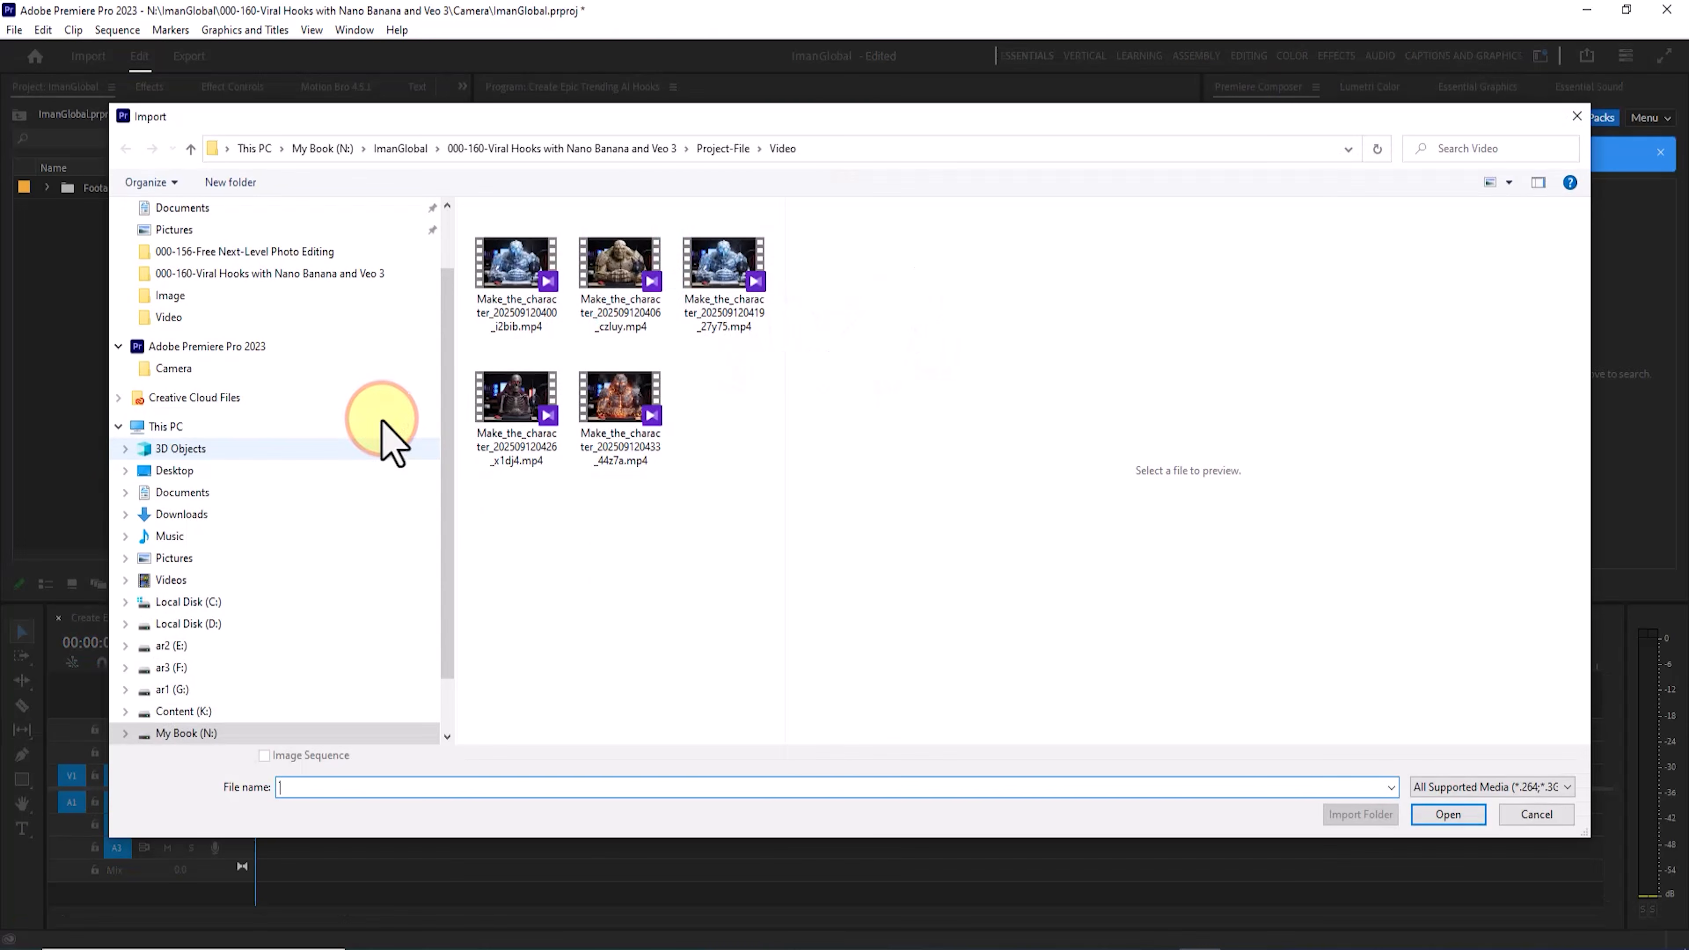
{"action": "left_click_drag", "start_coordinate": [668, 433], "coordinate": [602, 320]}
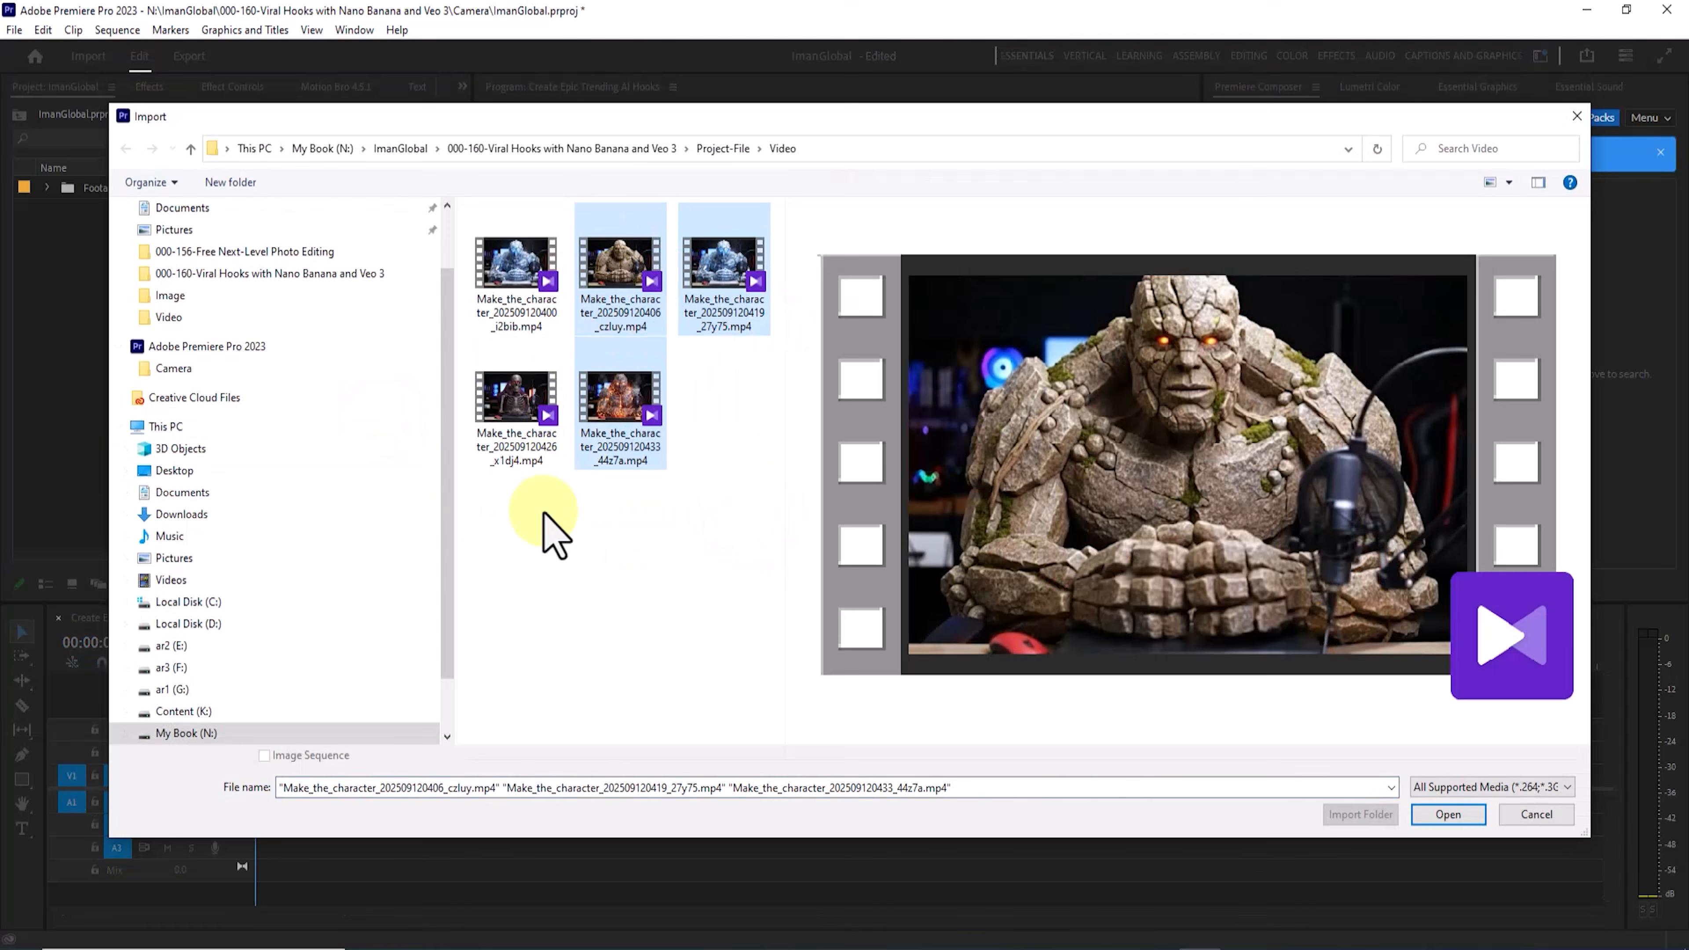
{"action": "left_click", "coordinate": [1448, 815]}
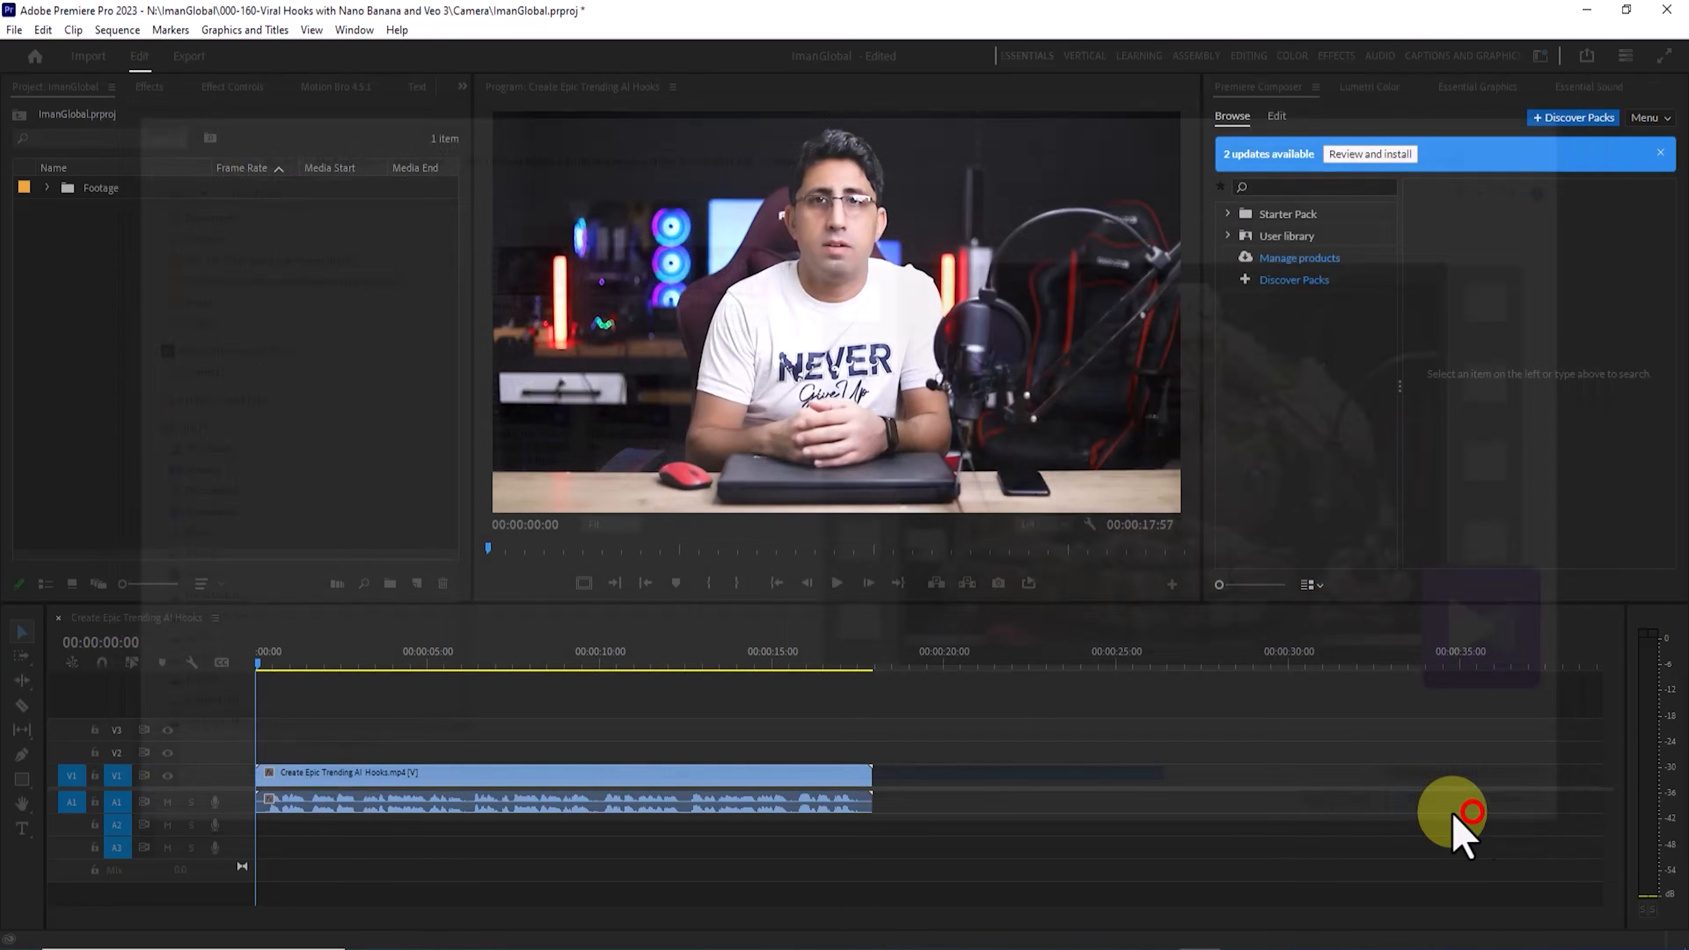
Step: Place the four imported character clips on V1 after the main recording and preview them
{"action": "left_click_drag", "start_coordinate": [1138, 665], "coordinate": [1456, 796]}
{"action": "left_click", "coordinate": [1017, 662]}
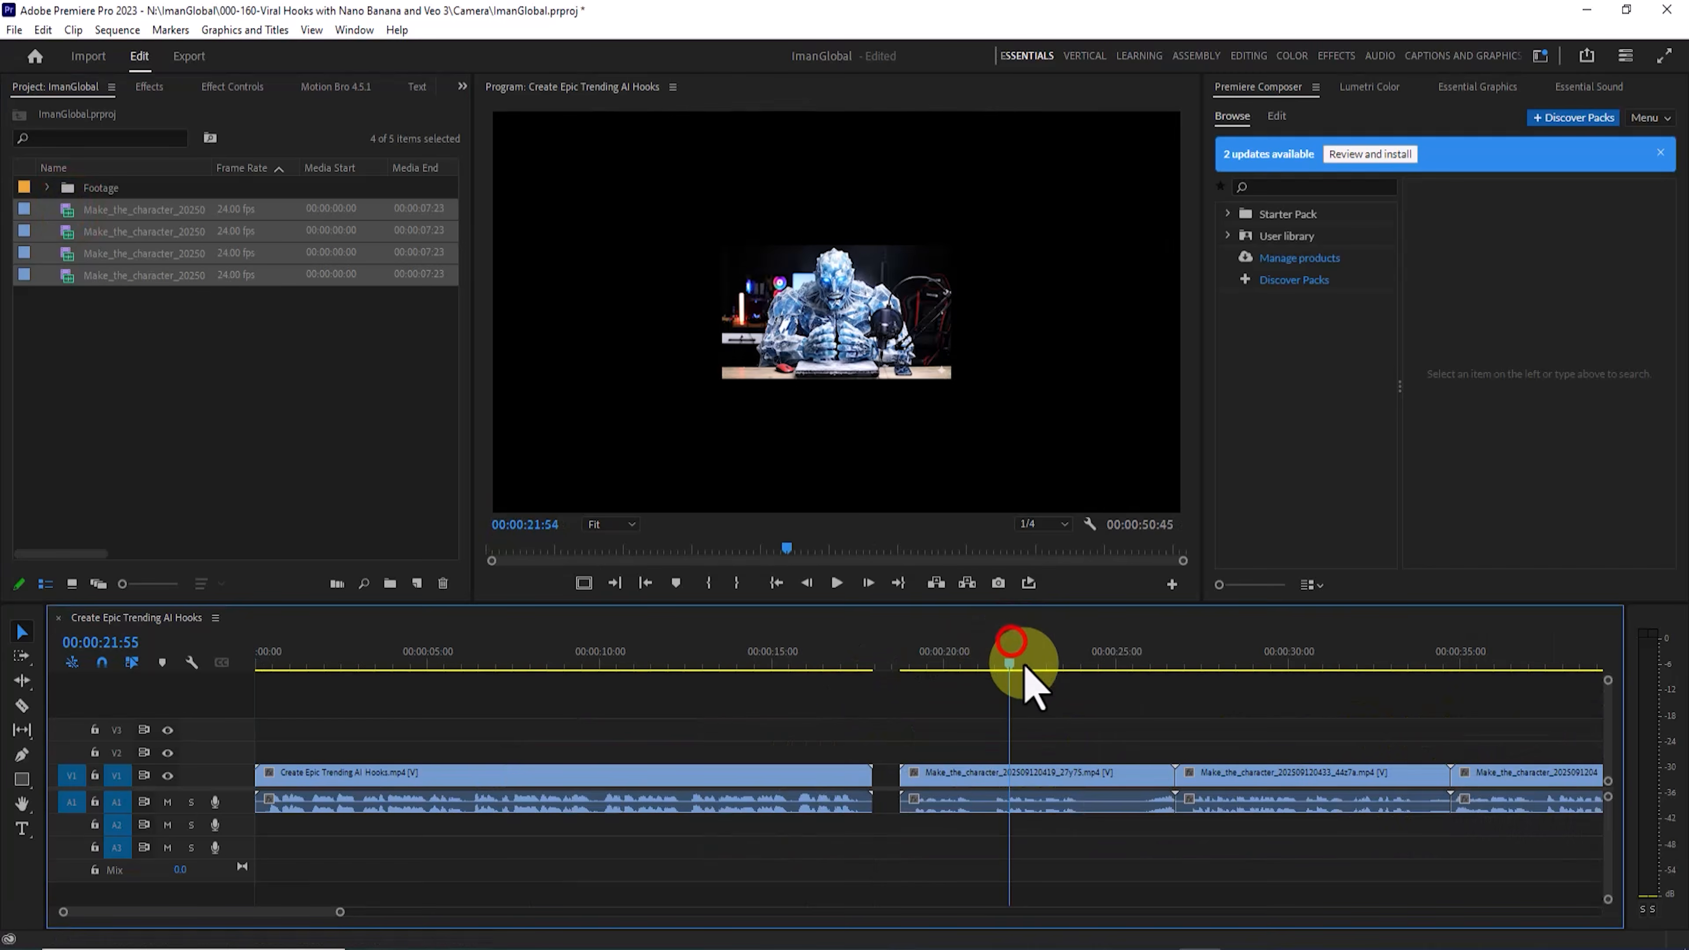
{"action": "key", "text": "minus"}
{"action": "left_click", "coordinate": [1018, 658]}
Step: Apply Scale to Frame Size to all four character clips in the timeline and check how they fill the frame
{"action": "left_click_drag", "start_coordinate": [1163, 721], "coordinate": [652, 858]}
{"action": "right_click", "coordinate": [671, 784]}
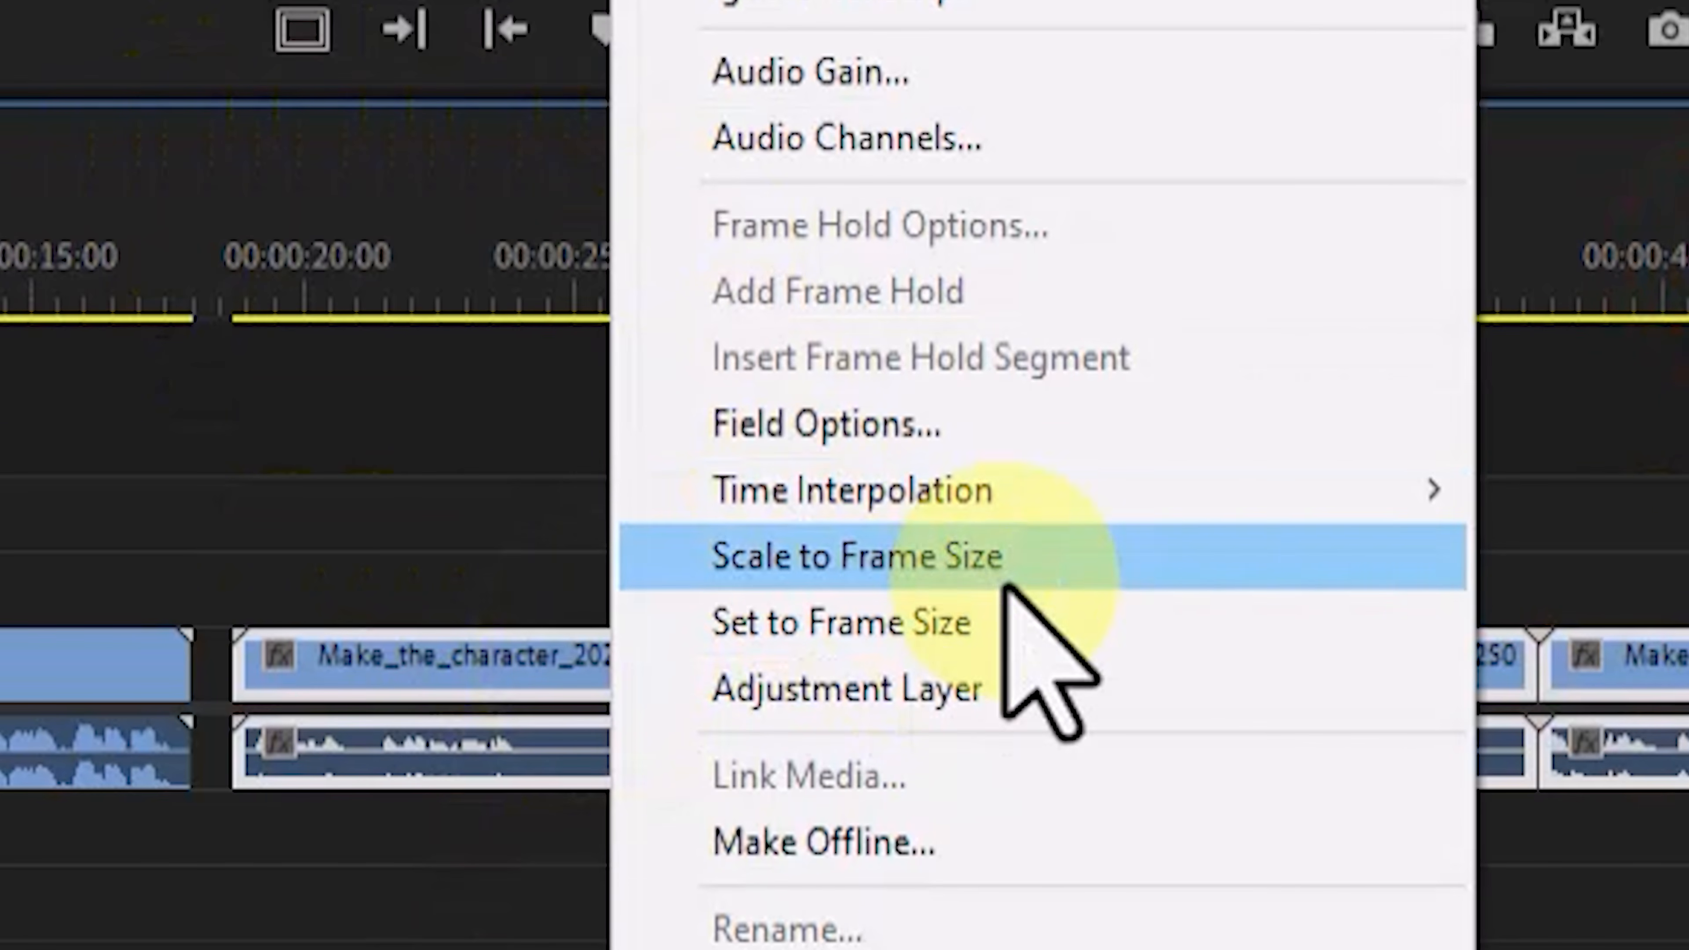
{"action": "left_click", "coordinate": [1142, 559]}
{"action": "left_click", "coordinate": [743, 652]}
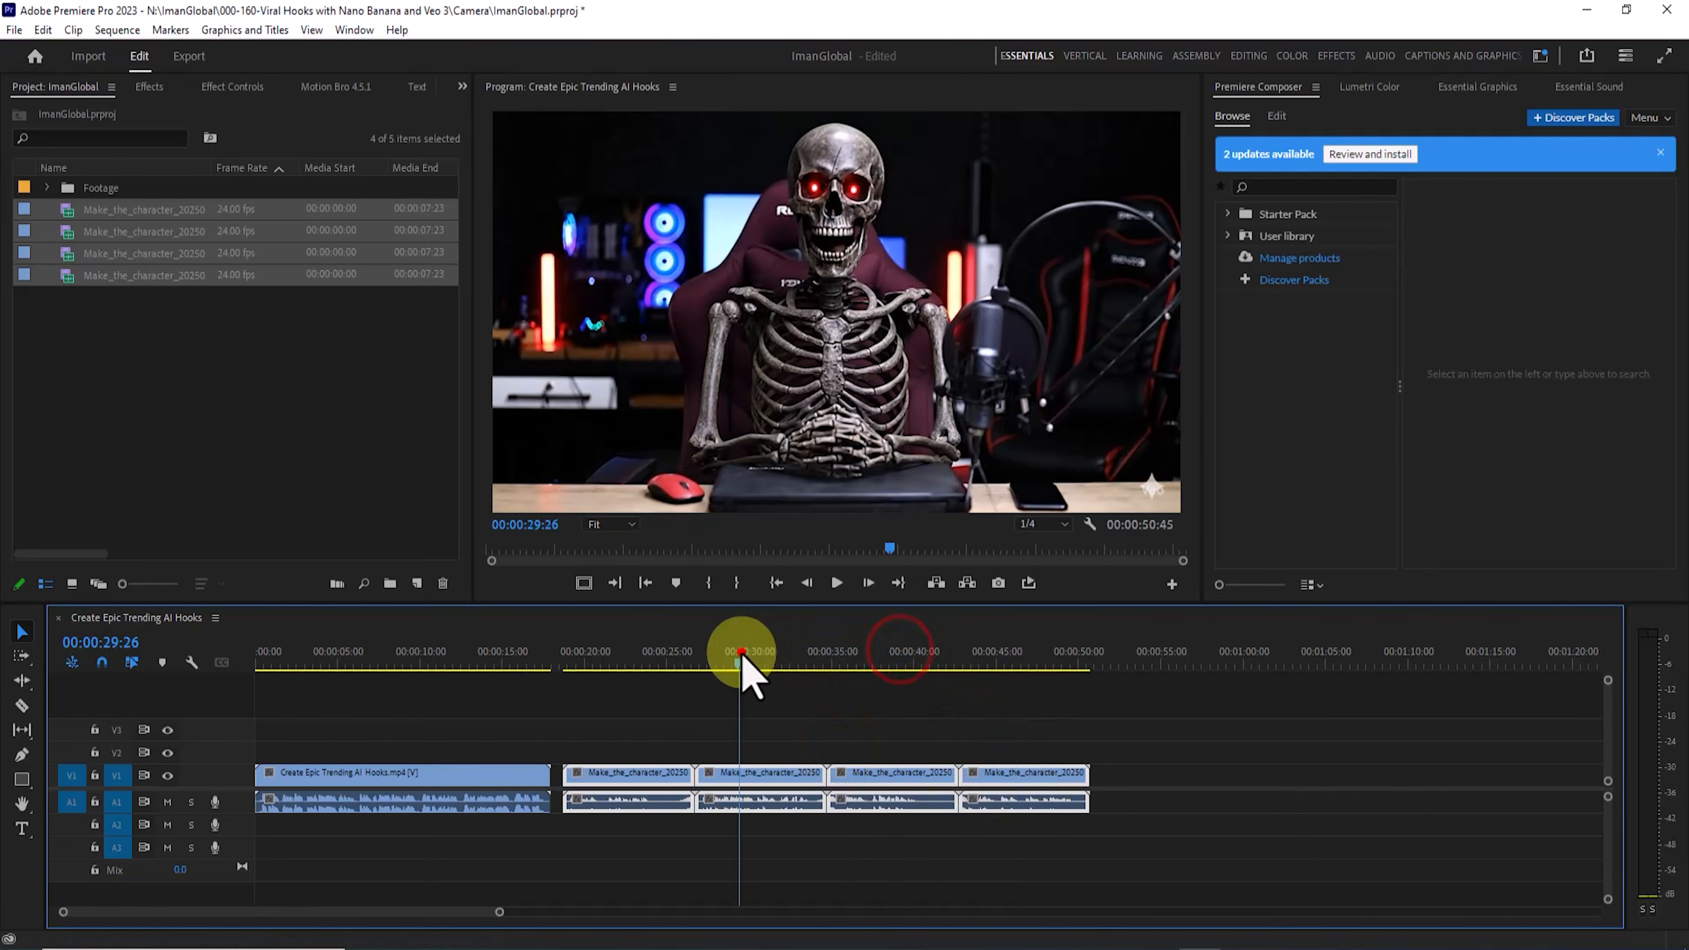
{"action": "left_click", "coordinate": [610, 662]}
{"action": "left_click", "coordinate": [863, 714]}
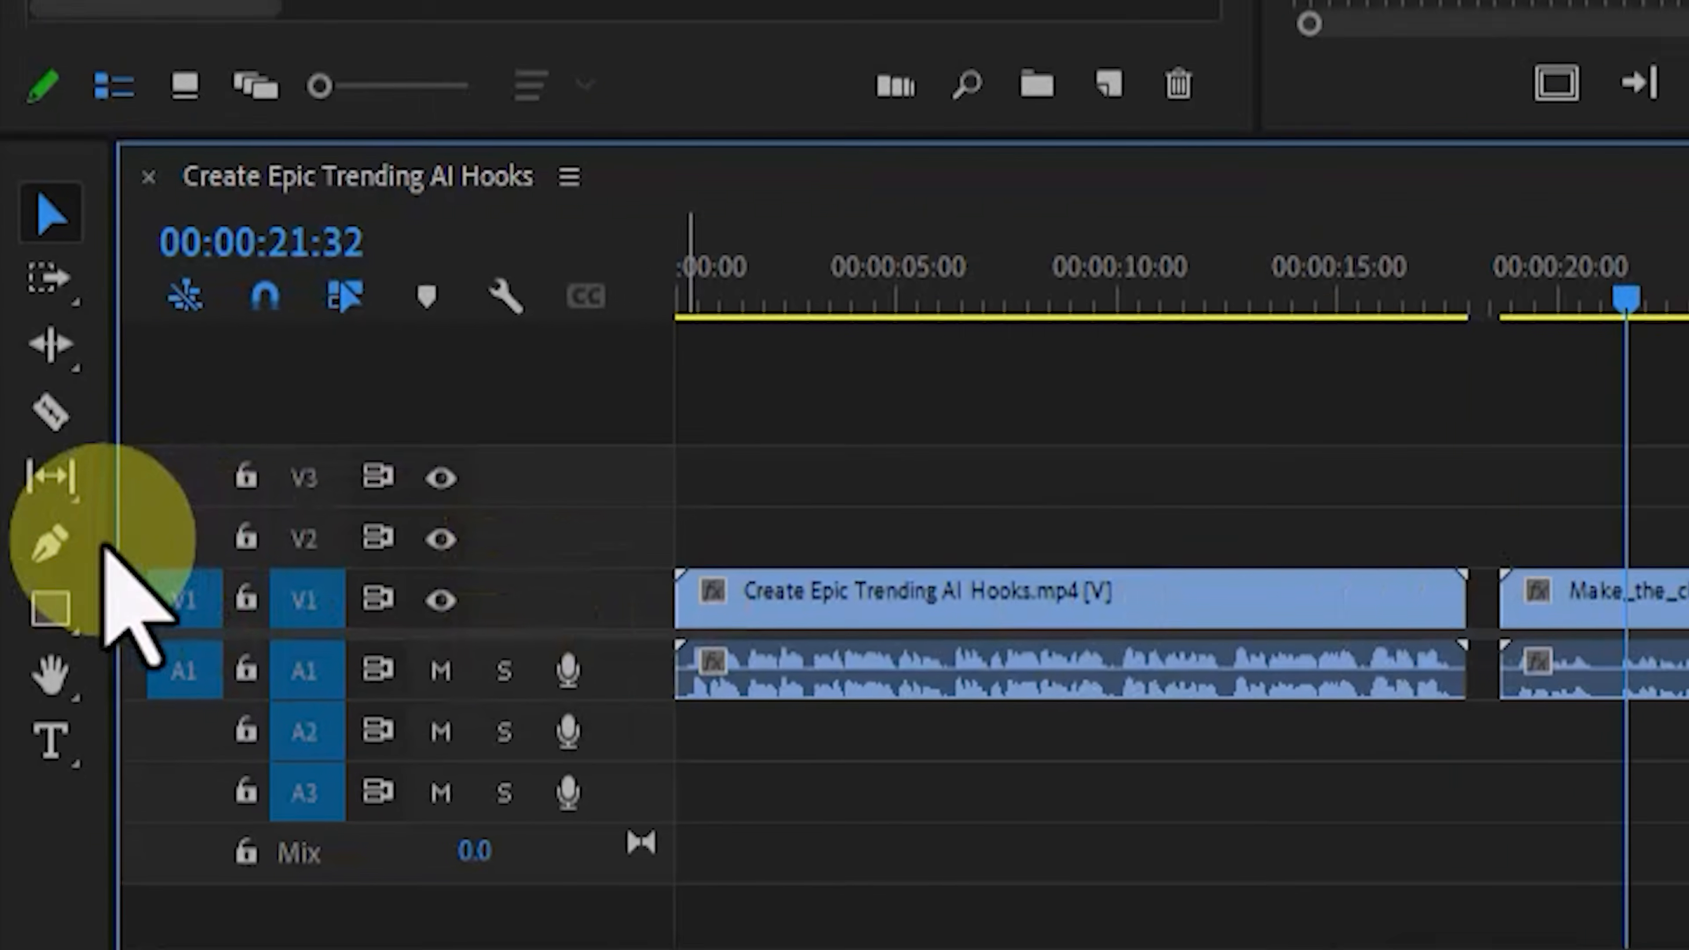
Step: Split the ice giant clip at about 24 seconds on the timeline with the Razor tool and clear the piece after the cut
{"action": "left_click", "coordinate": [25, 704]}
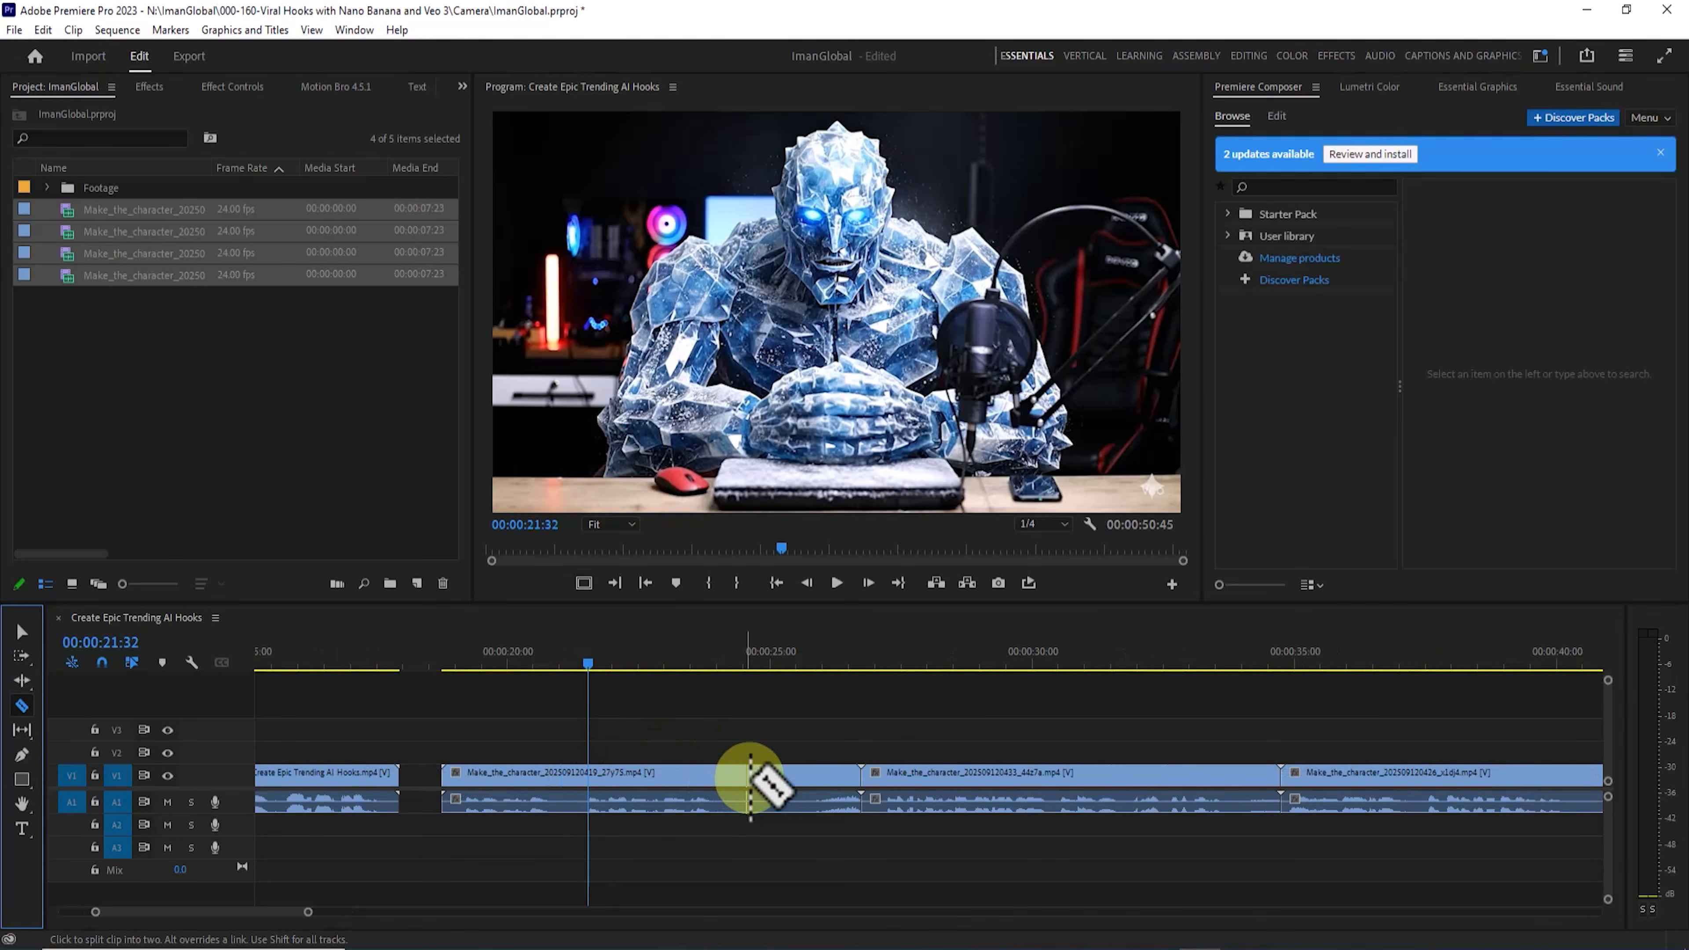
{"action": "left_click", "coordinate": [732, 773]}
{"action": "left_click", "coordinate": [22, 631]}
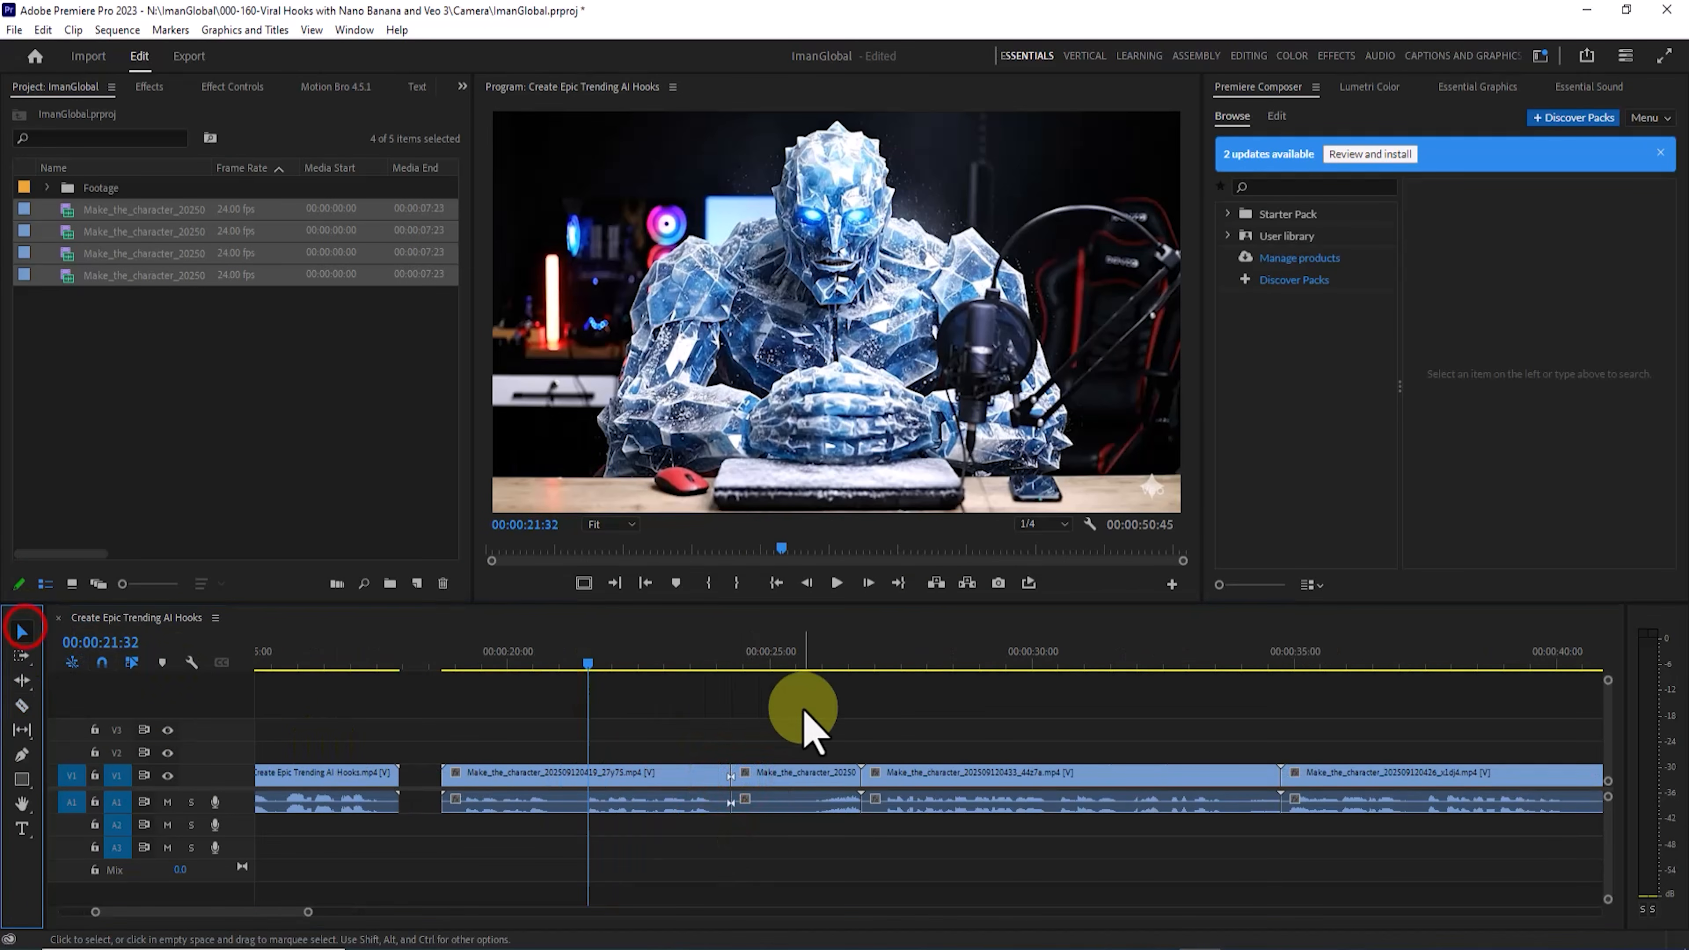
{"action": "left_click_drag", "start_coordinate": [817, 724], "coordinate": [795, 852]}
{"action": "right_click", "coordinate": [817, 792]}
{"action": "left_click", "coordinate": [865, 93]}
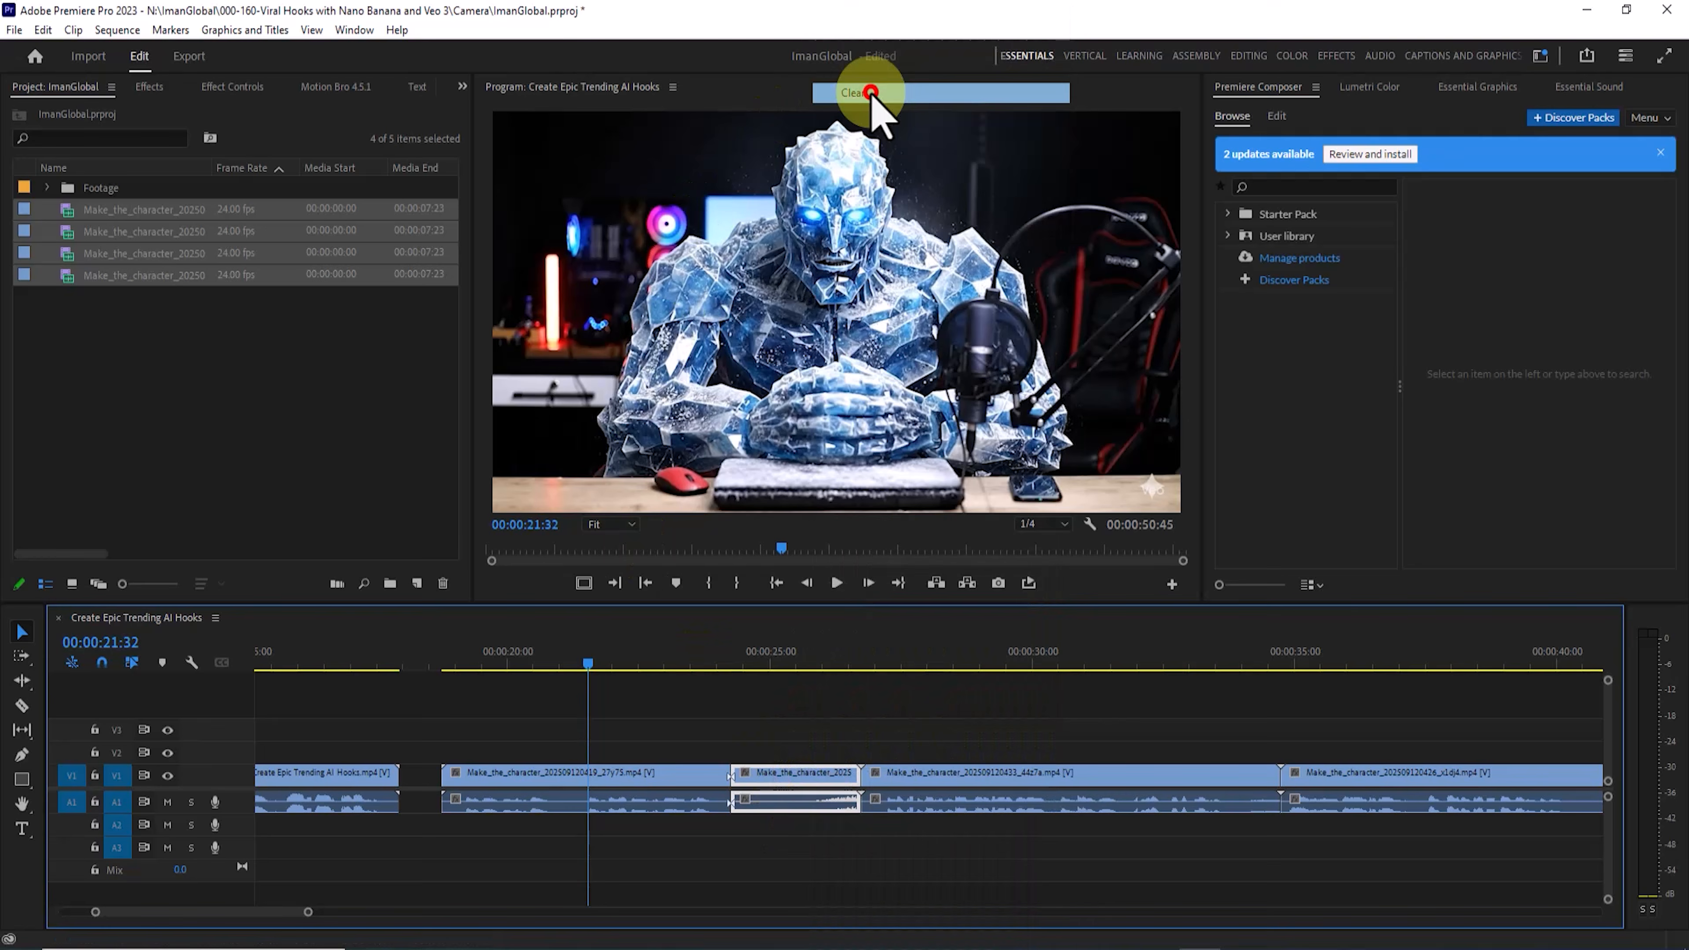
Step: Move the remaining character clips back to back after the trimmed ice giant clip and preview them across the sequence
{"action": "left_click_drag", "start_coordinate": [924, 788], "coordinate": [743, 797]}
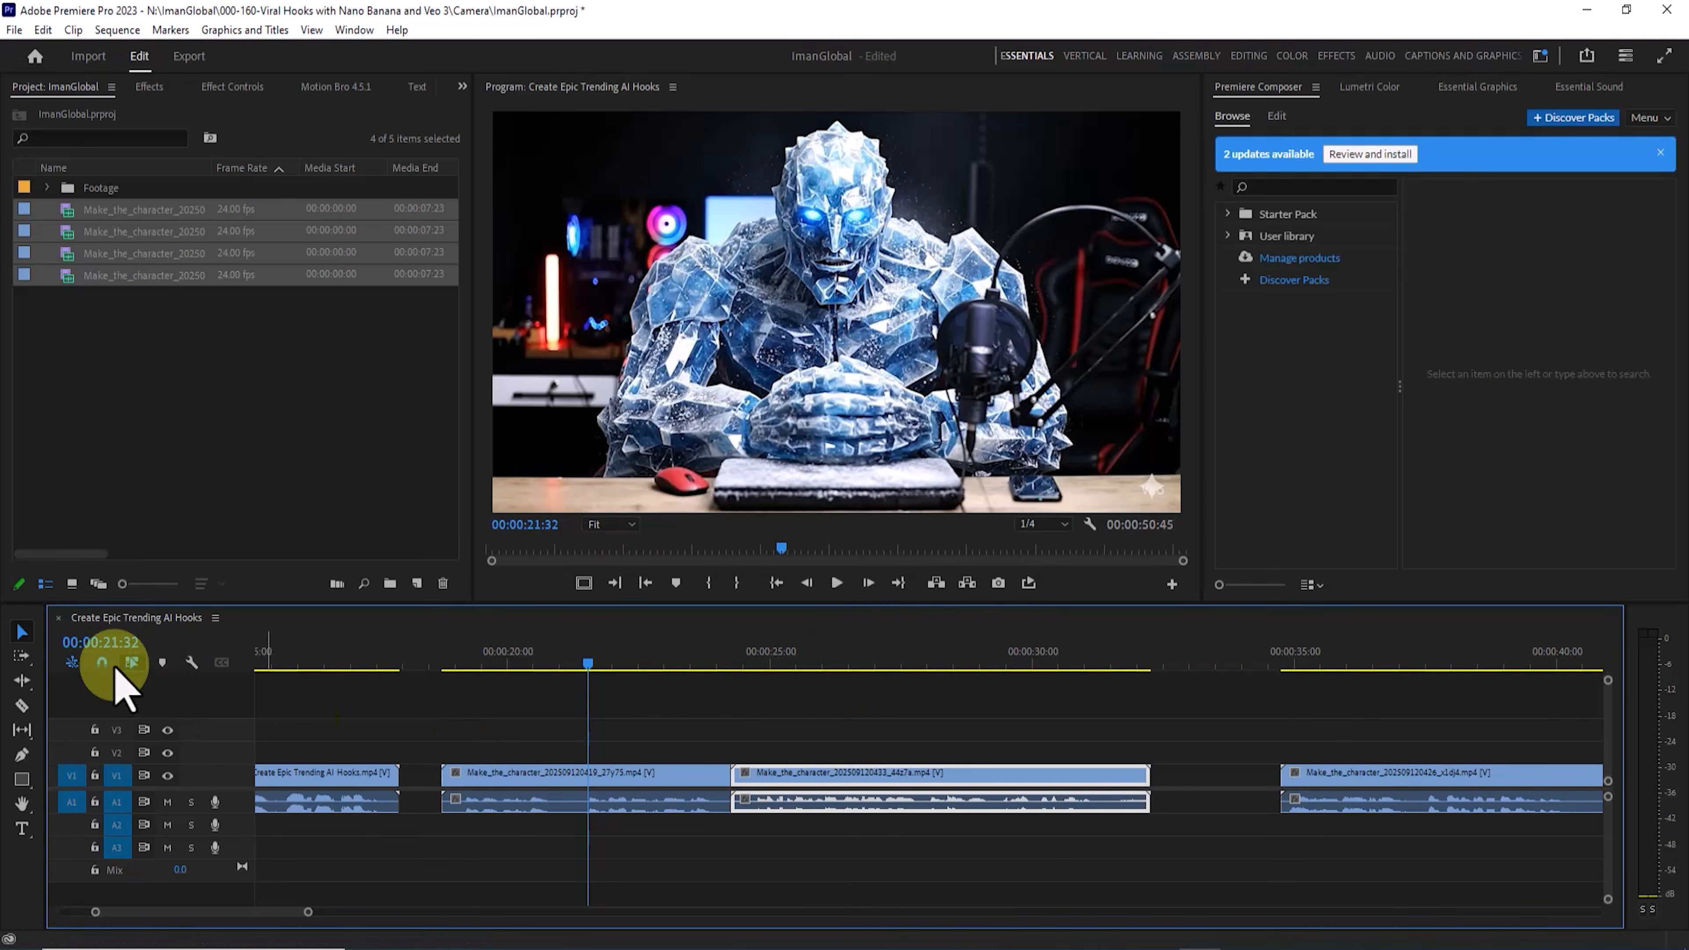
{"action": "left_click_drag", "start_coordinate": [1333, 777], "coordinate": [1074, 798]}
{"action": "key", "text": "minus"}
{"action": "key", "text": "minus"}
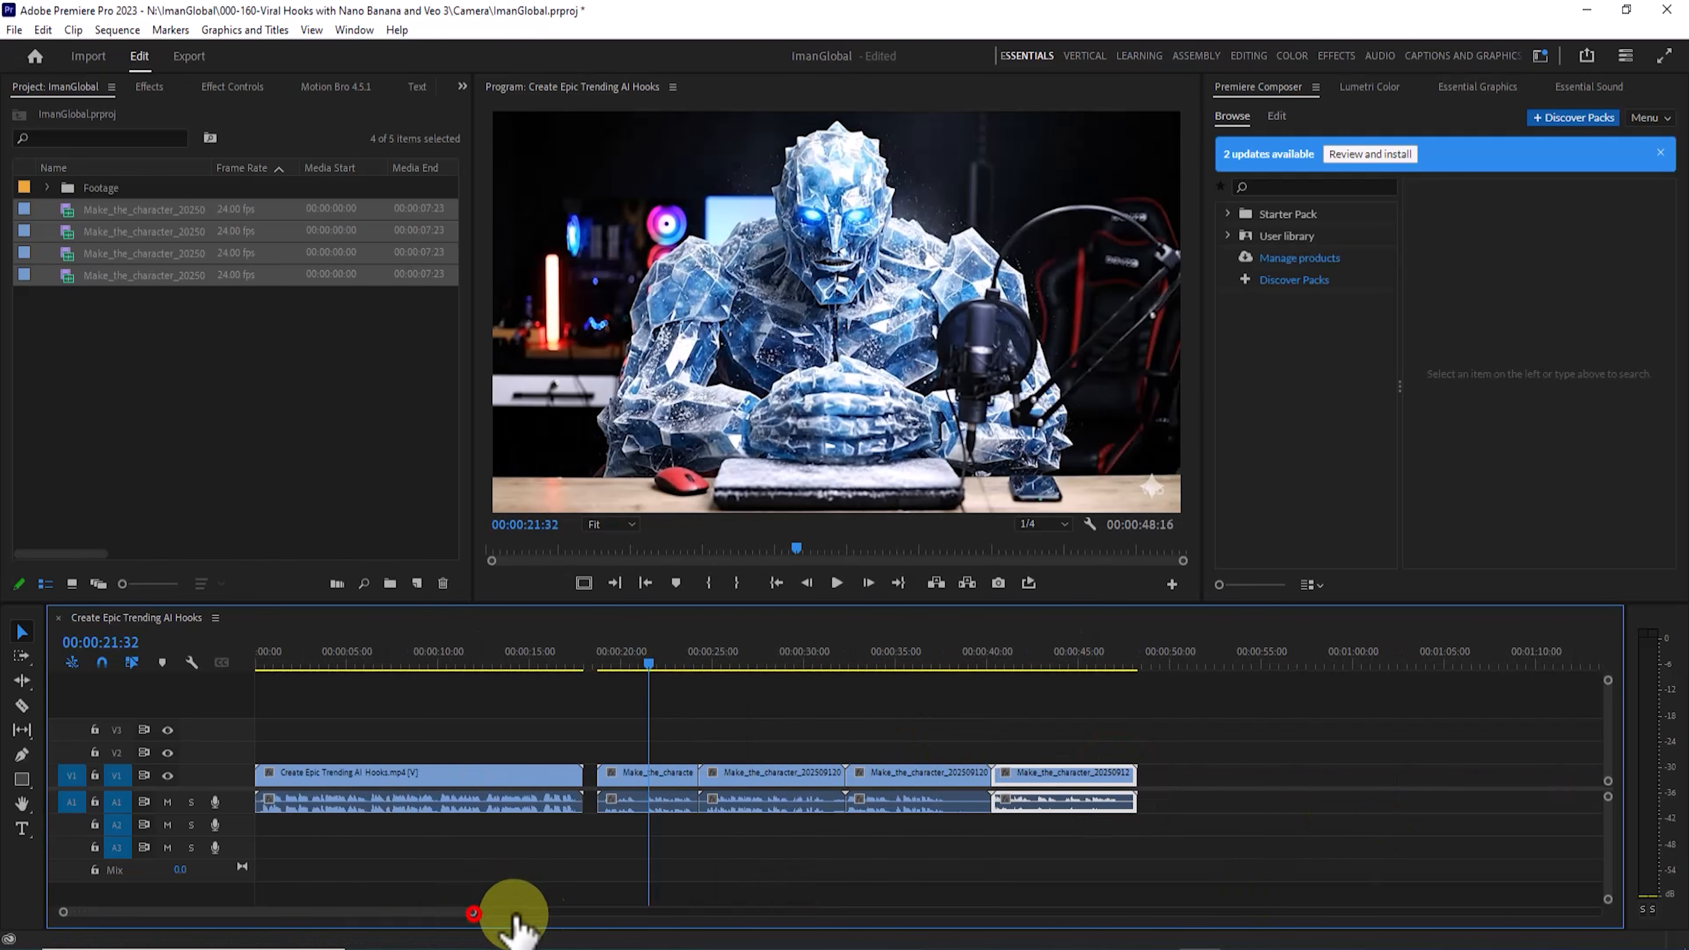
{"action": "mouse_move", "coordinate": [515, 916]}
{"action": "left_mouse_down"}
{"action": "mouse_move", "coordinate": [897, 903]}
{"action": "mouse_move", "coordinate": [505, 904]}
{"action": "left_mouse_up"}
{"action": "key", "text": "minus"}
{"action": "key", "text": "minus"}
{"action": "key", "text": "minus"}
{"action": "key", "text": "minus"}
{"action": "key", "text": "minus"}
{"action": "key", "text": "minus"}
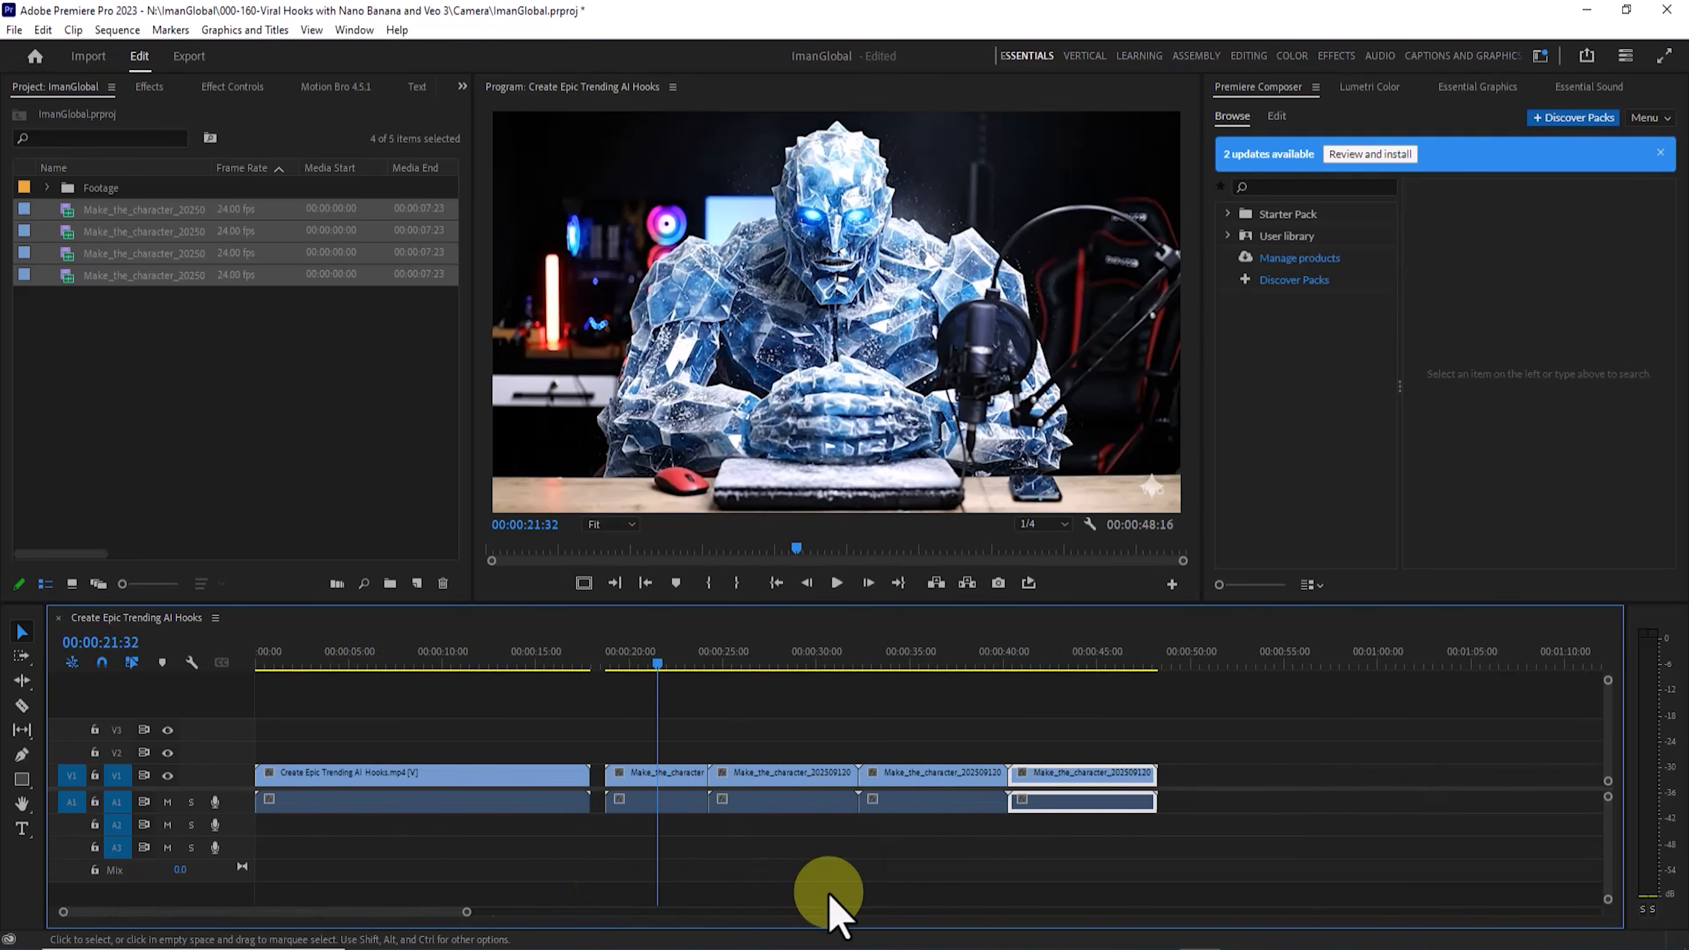
{"action": "key", "text": "minus"}
{"action": "left_click", "coordinate": [549, 654]}
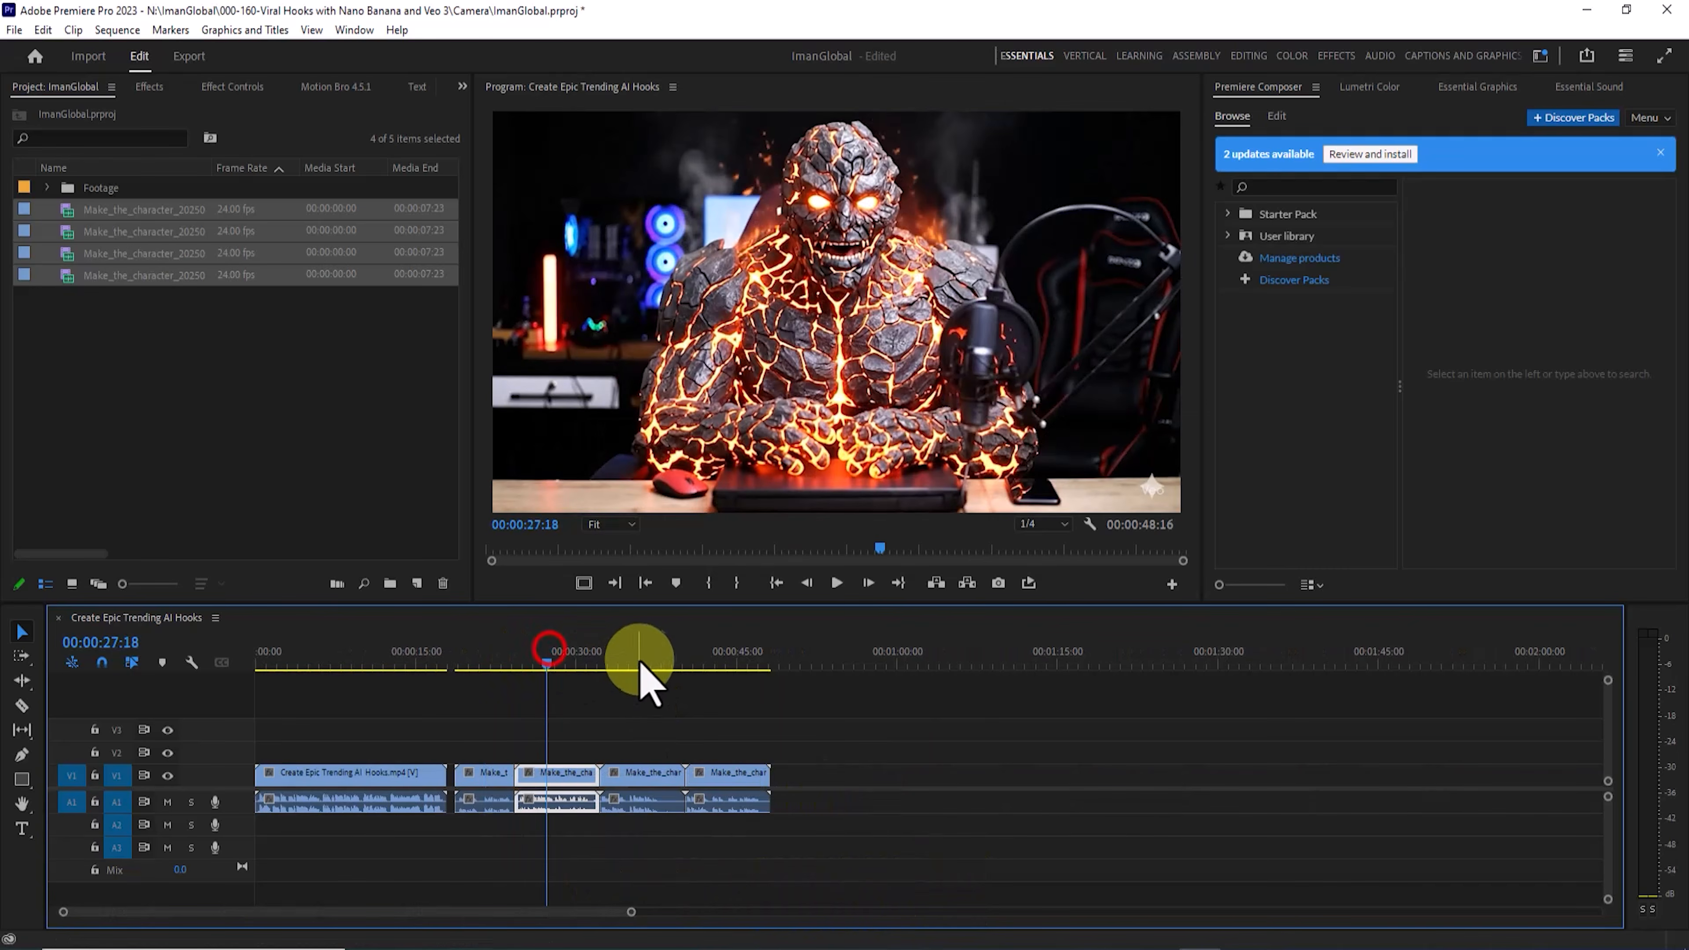
{"action": "left_click", "coordinate": [647, 657]}
{"action": "left_click", "coordinate": [711, 659]}
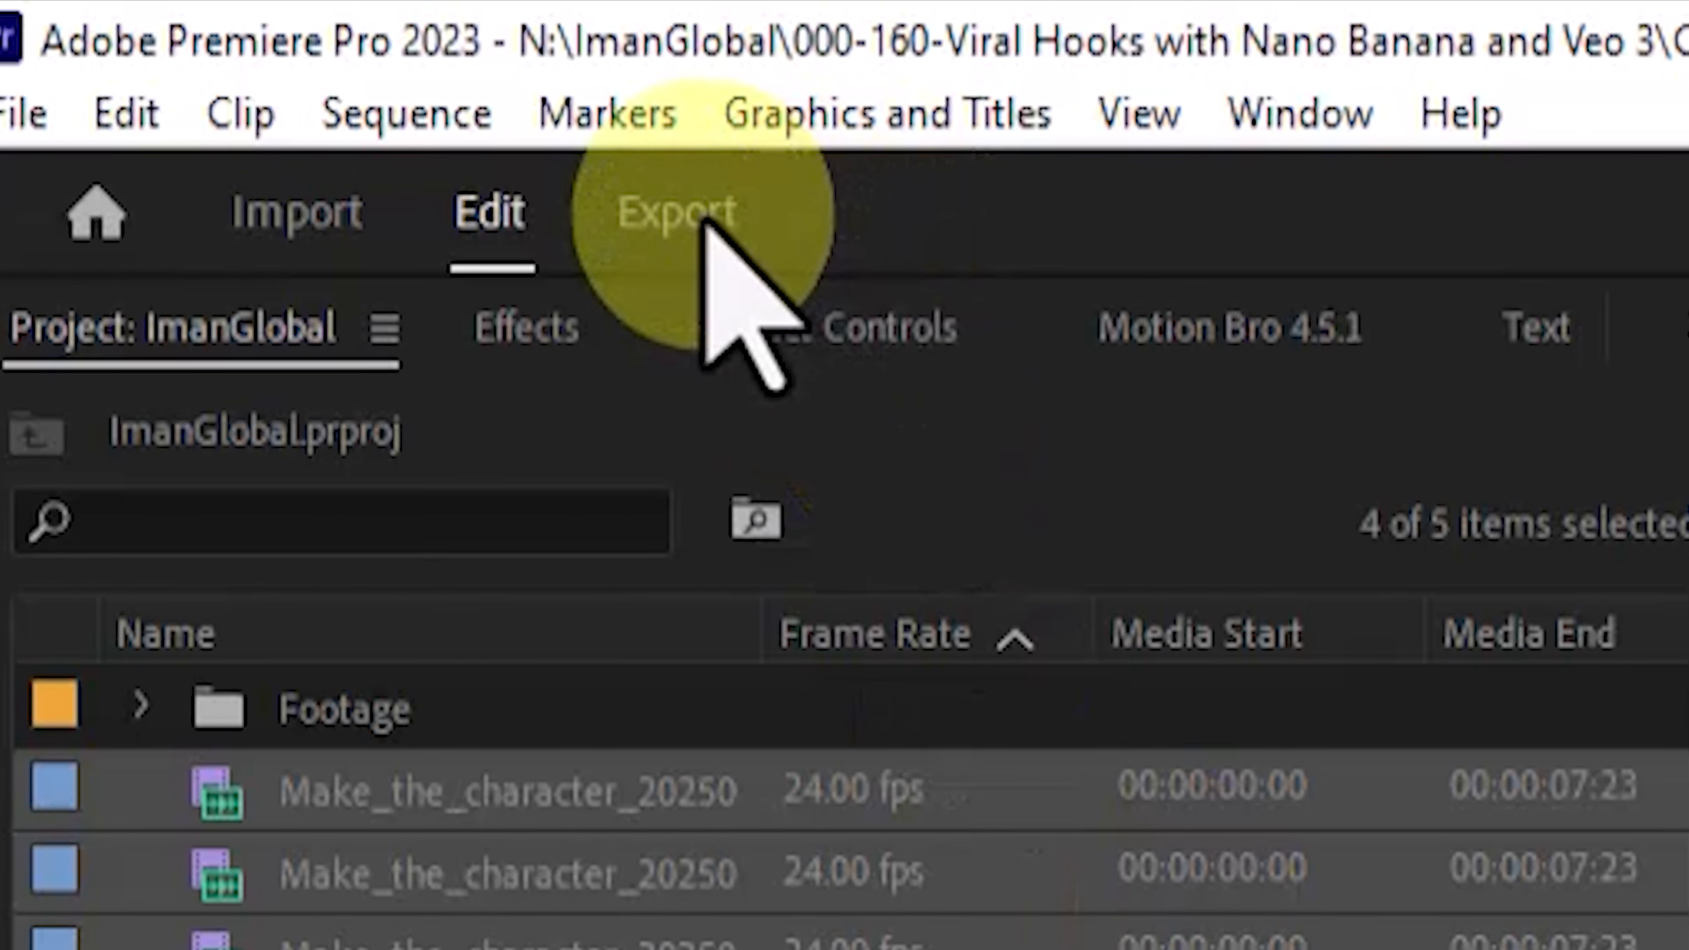
Step: Open the export settings for the sequence
{"action": "left_click", "coordinate": [691, 213]}
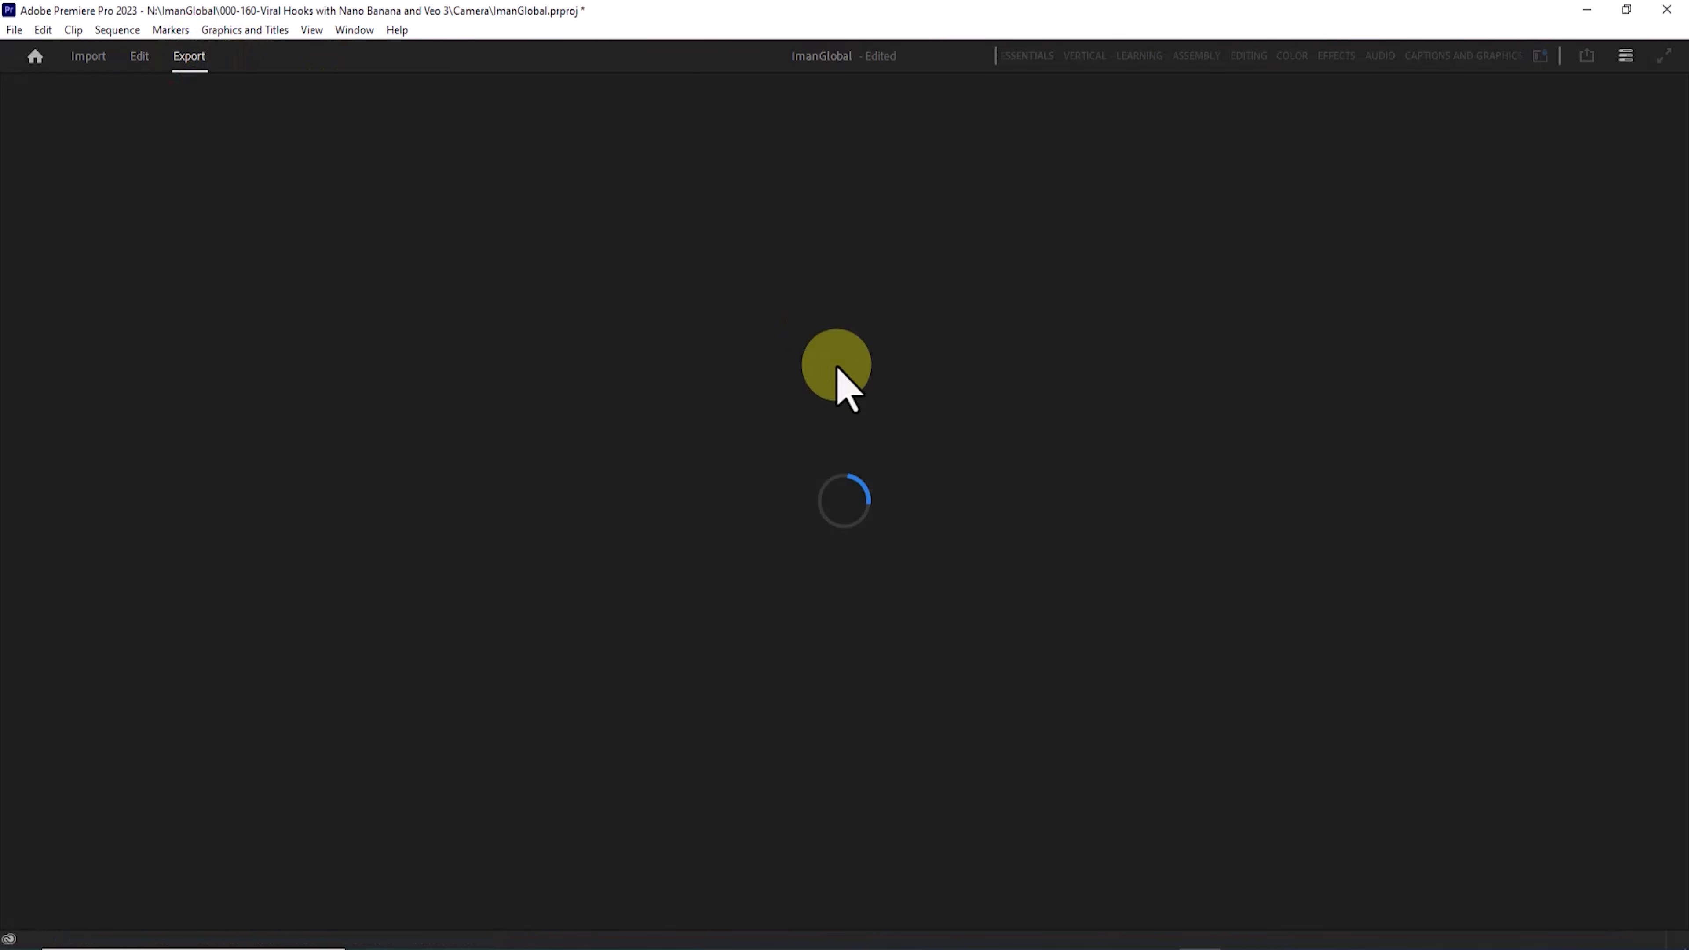